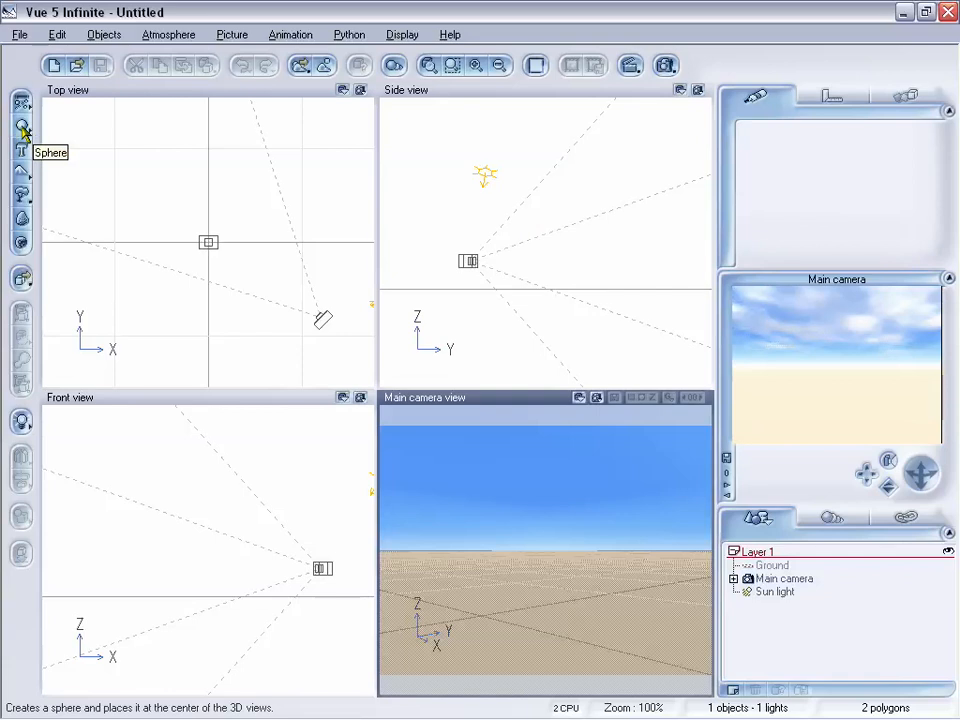
Add a sphere to the scene and reposition the main camera to look down on it
{"action": "left_click", "coordinate": [22, 128]}
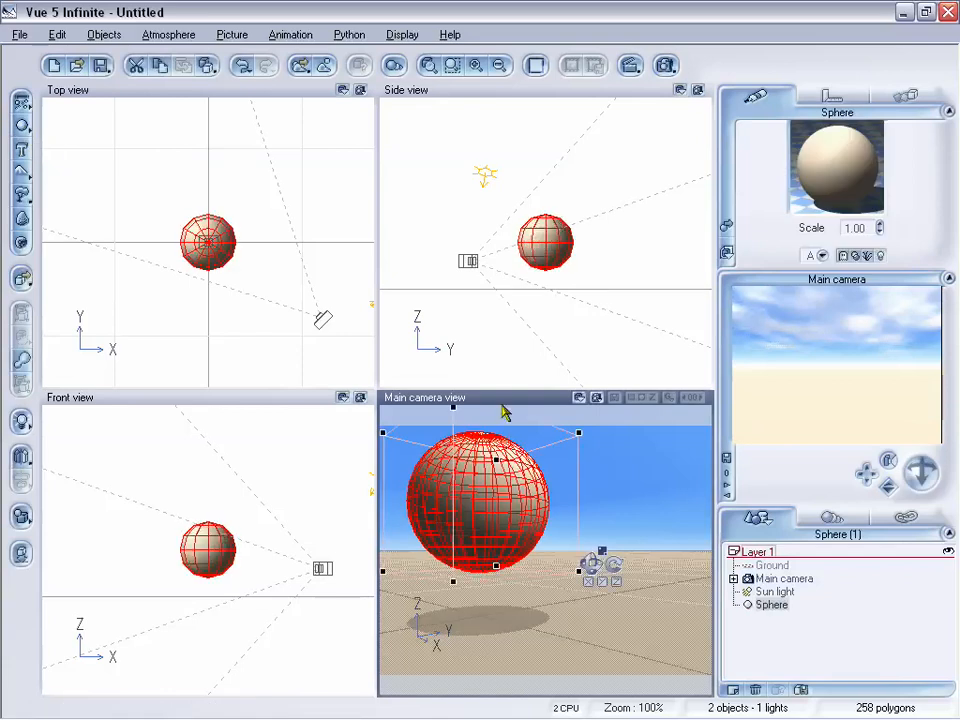
{"action": "left_click_drag", "start_coordinate": [889, 487], "coordinate": [915, 470]}
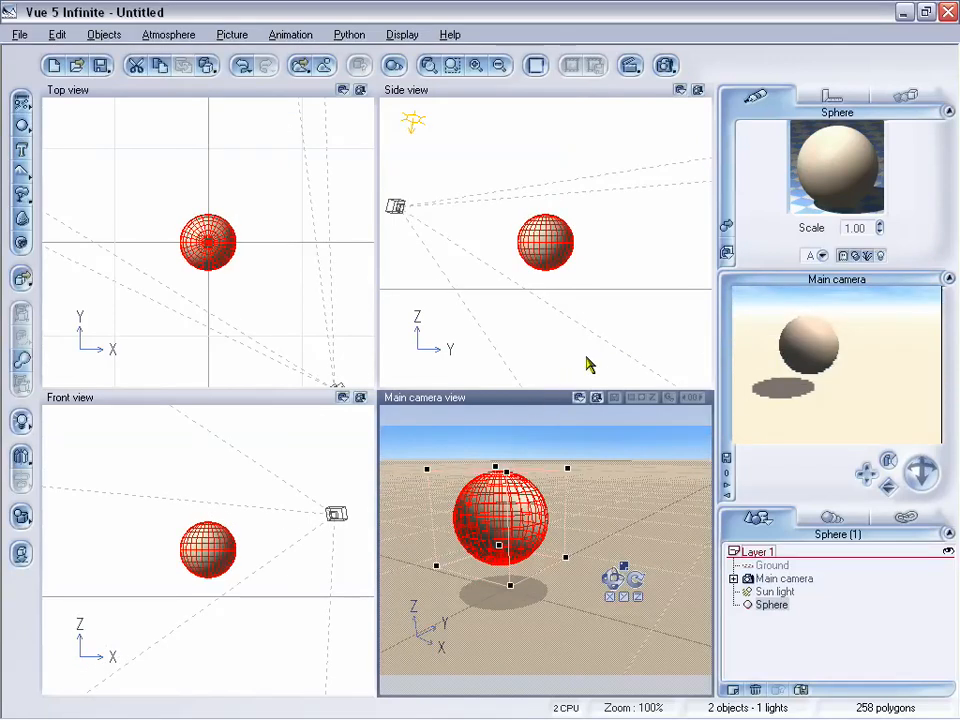
Display the animation timeline and move the current time to 5 seconds
{"action": "left_click", "coordinate": [290, 34]}
{"action": "left_click", "coordinate": [300, 52]}
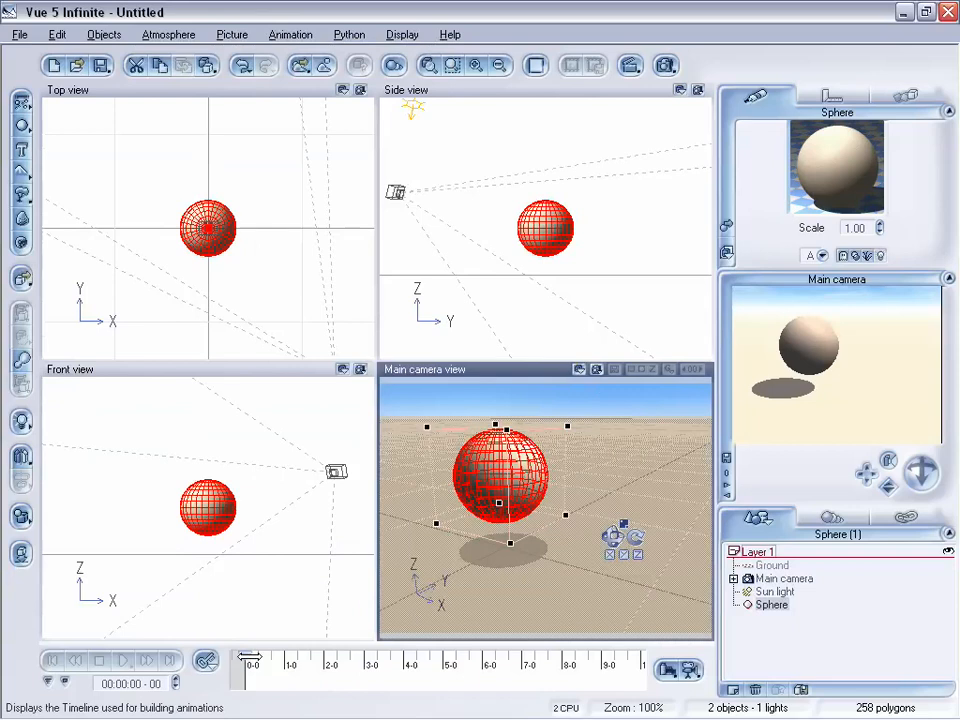
{"action": "left_click_drag", "start_coordinate": [248, 655], "coordinate": [444, 655]}
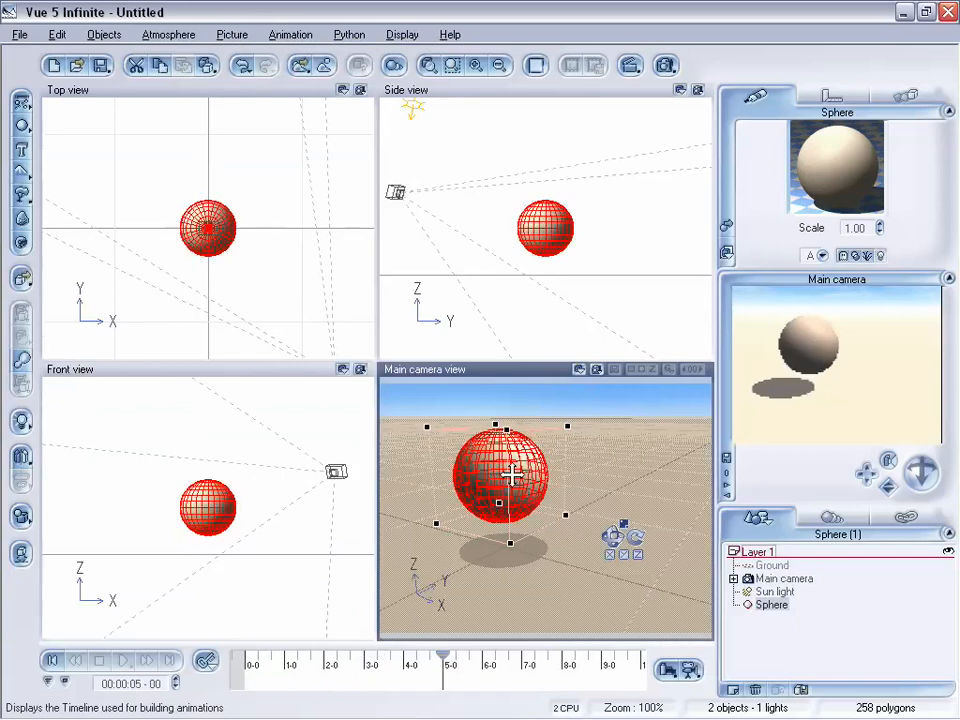
Animate the sphere along the X axis by moving it to X 214.100 at 5 seconds
{"action": "left_click_drag", "start_coordinate": [205, 216], "coordinate": [370, 208]}
{"action": "right_click_drag", "start_coordinate": [298, 288], "coordinate": [180, 286]}
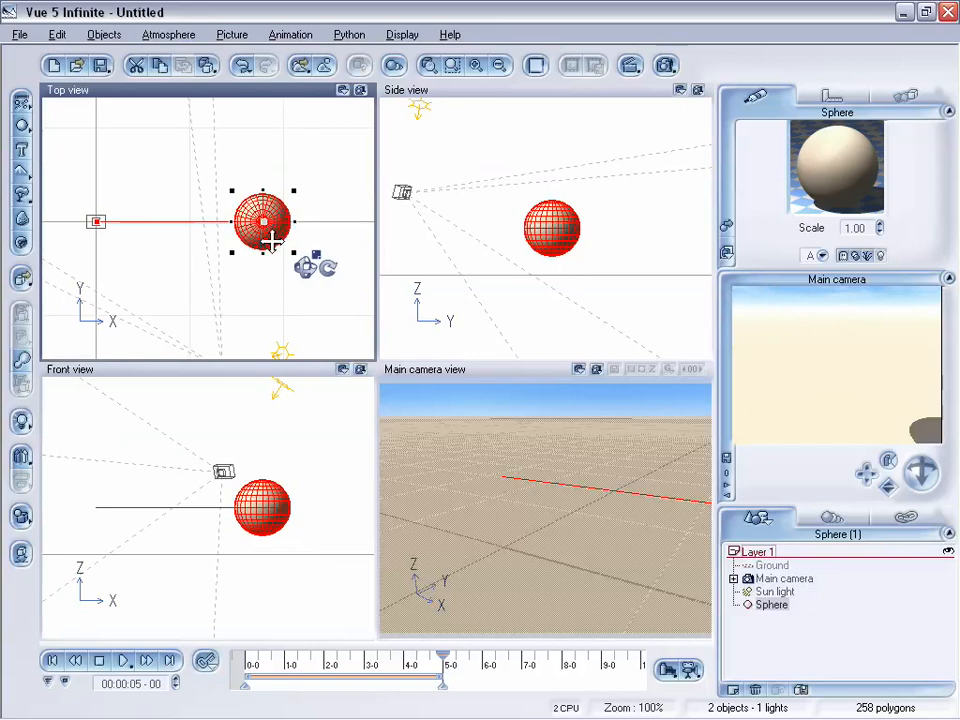
{"action": "left_click_drag", "start_coordinate": [272, 236], "coordinate": [334, 238]}
{"action": "left_click", "coordinate": [835, 100]}
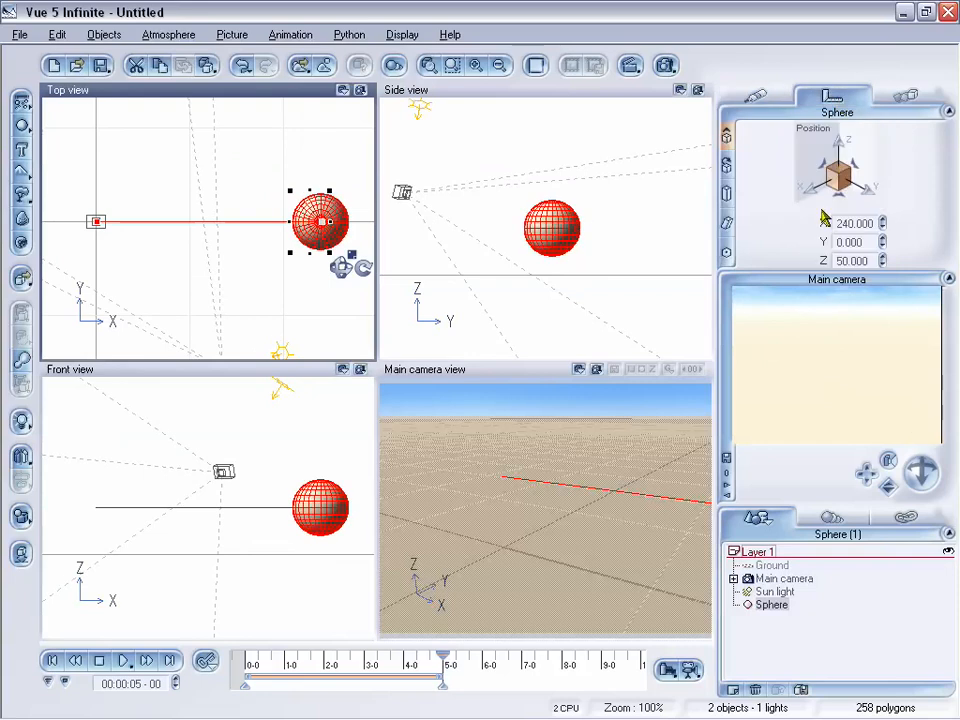
{"action": "left_click", "coordinate": [882, 219]}
{"action": "mouse_move", "coordinate": [882, 222]}
{"action": "left_mouse_down"}
{"action": "mouse_move", "coordinate": [882, 250]}
{"action": "mouse_move", "coordinate": [882, 222]}
{"action": "left_mouse_up"}
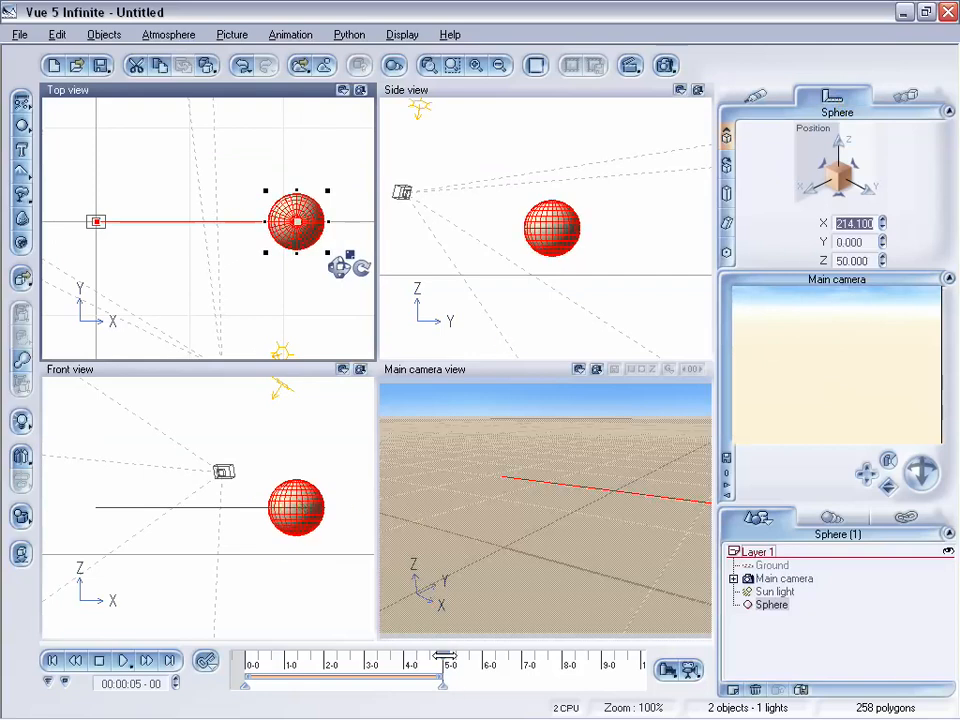
Return the animation to its first frame and reposition the main camera to take in the sphere's whole motion path
{"action": "left_click_drag", "start_coordinate": [443, 658], "coordinate": [365, 653]}
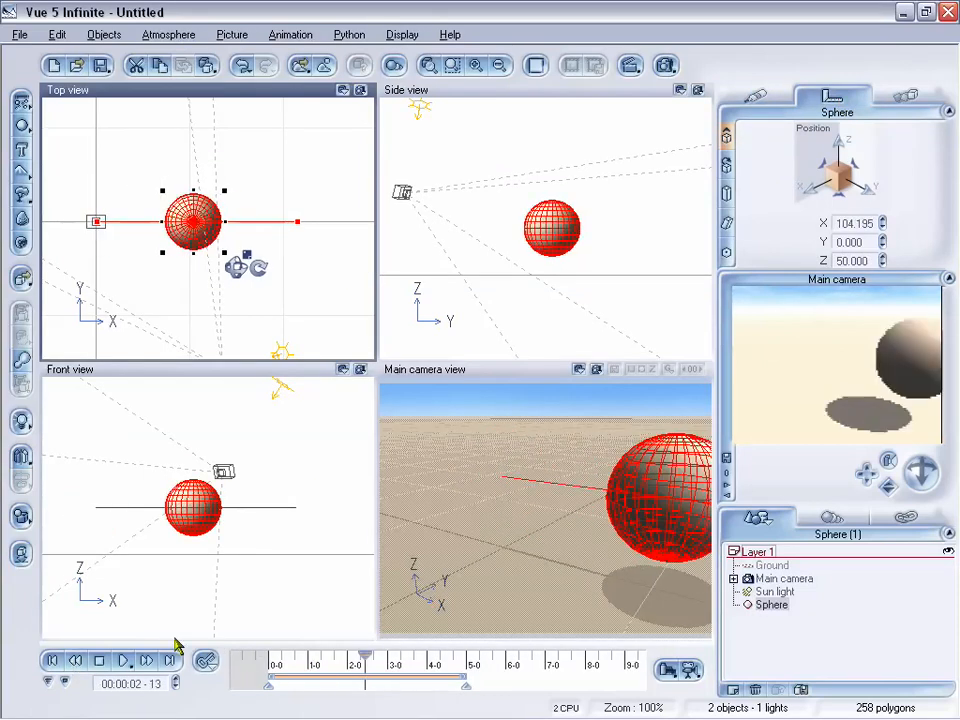
{"action": "left_click", "coordinate": [75, 664]}
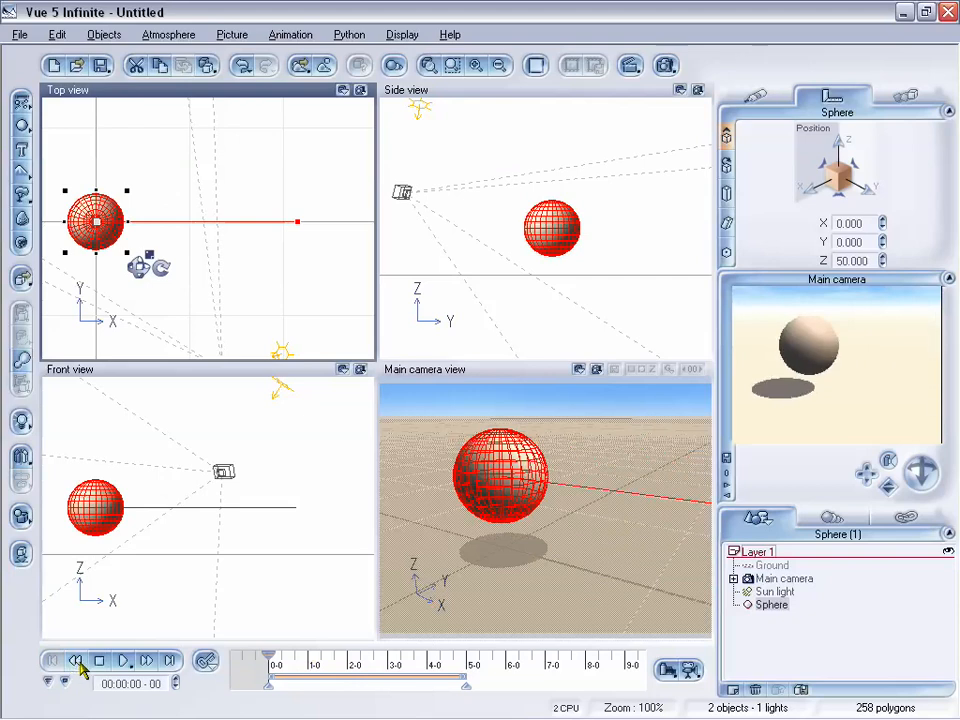
{"action": "left_click_drag", "start_coordinate": [921, 474], "coordinate": [540, 394]}
{"action": "left_click_drag", "start_coordinate": [868, 472], "coordinate": [888, 535]}
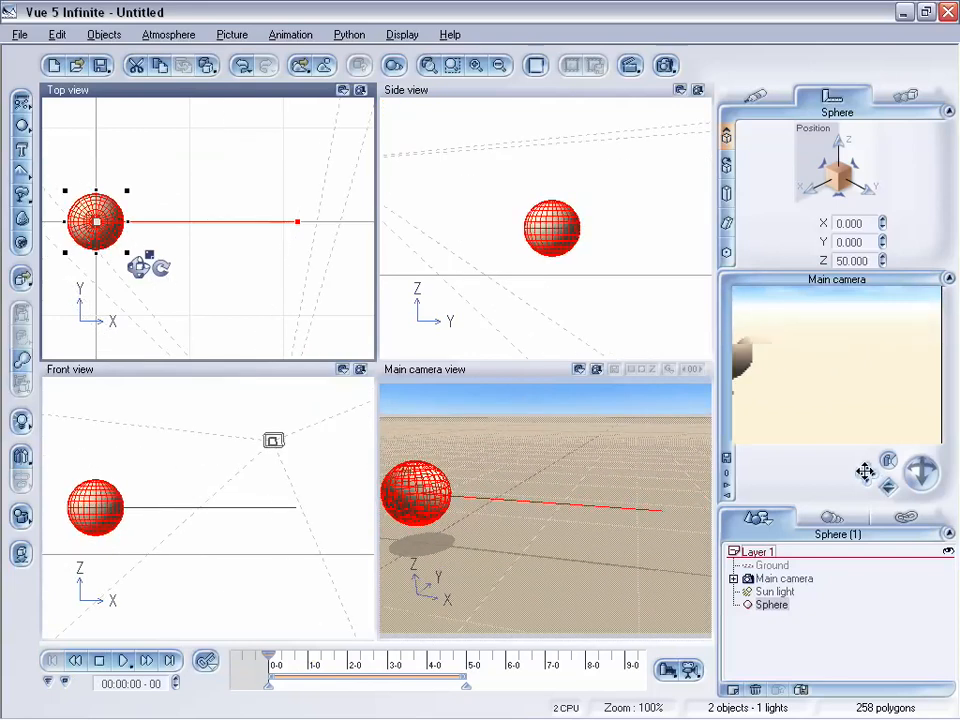
{"action": "left_click_drag", "start_coordinate": [865, 472], "coordinate": [855, 476]}
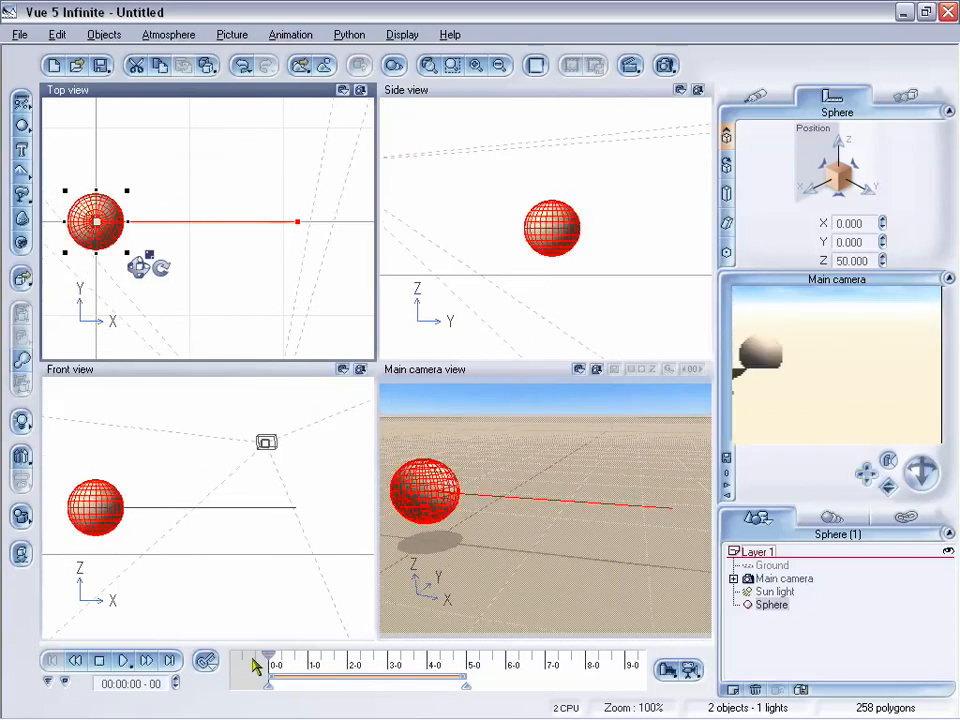
Preview the start of the sphere's movement by scrubbing the timeline, and return to the first frame
{"action": "left_click_drag", "start_coordinate": [268, 657], "coordinate": [300, 656]}
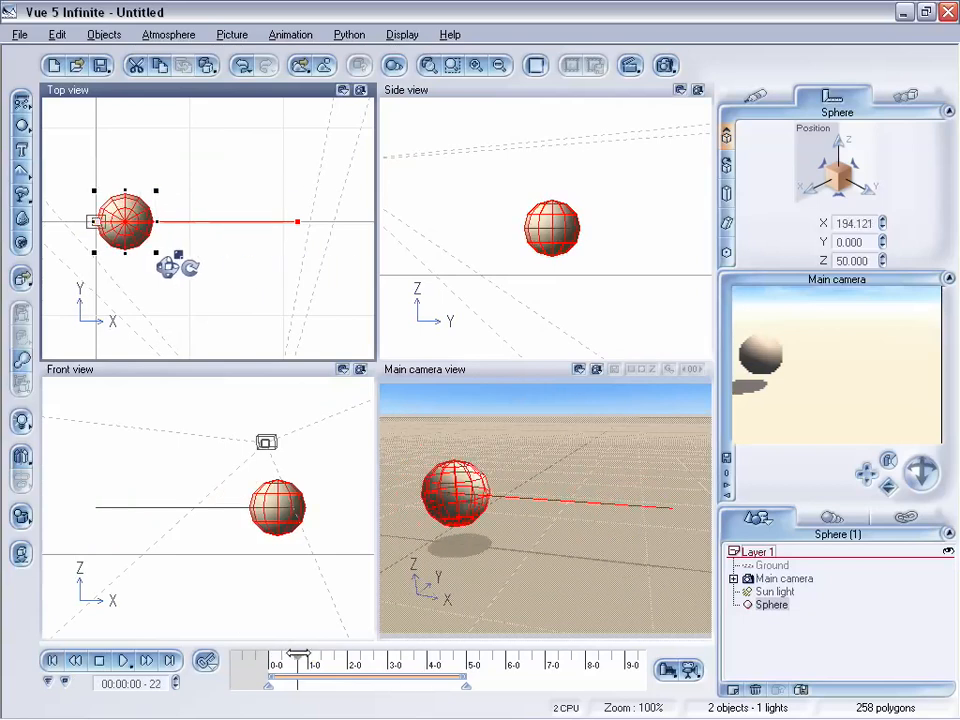
{"action": "left_click", "coordinate": [74, 664]}
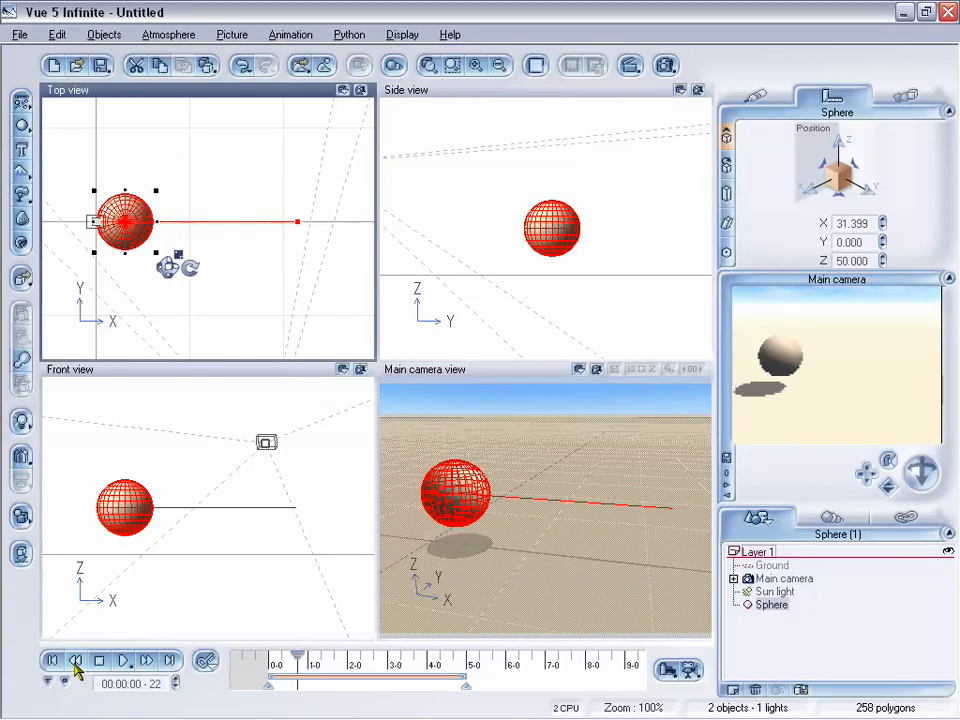
{"action": "left_click", "coordinate": [52, 660]}
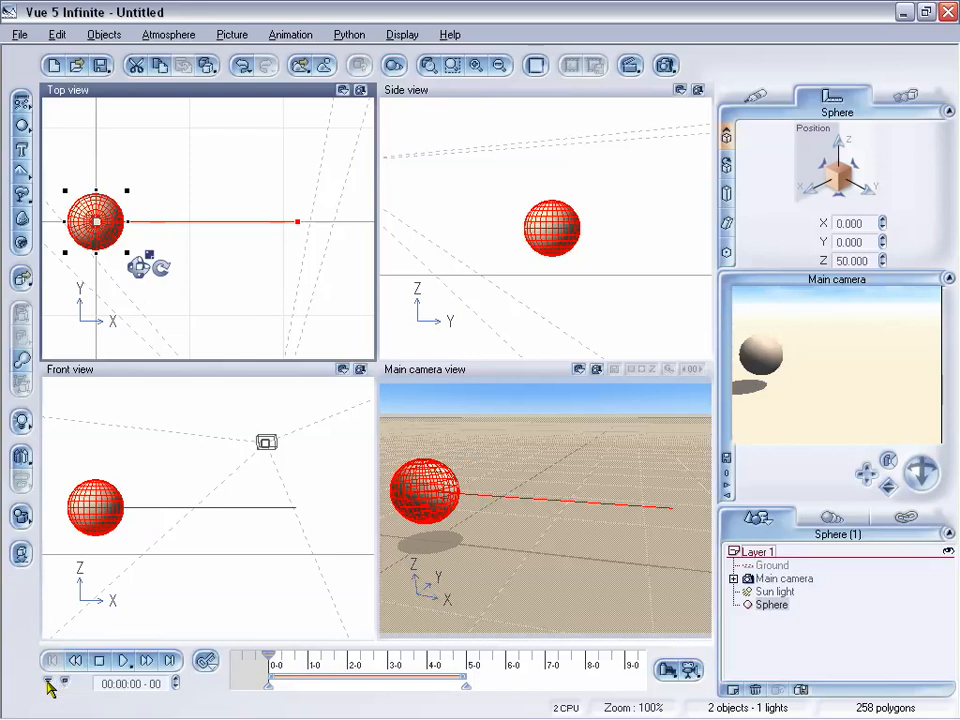
Expand the timeline to show the sphere's individual animation property tracks
{"action": "left_click", "coordinate": [48, 683]}
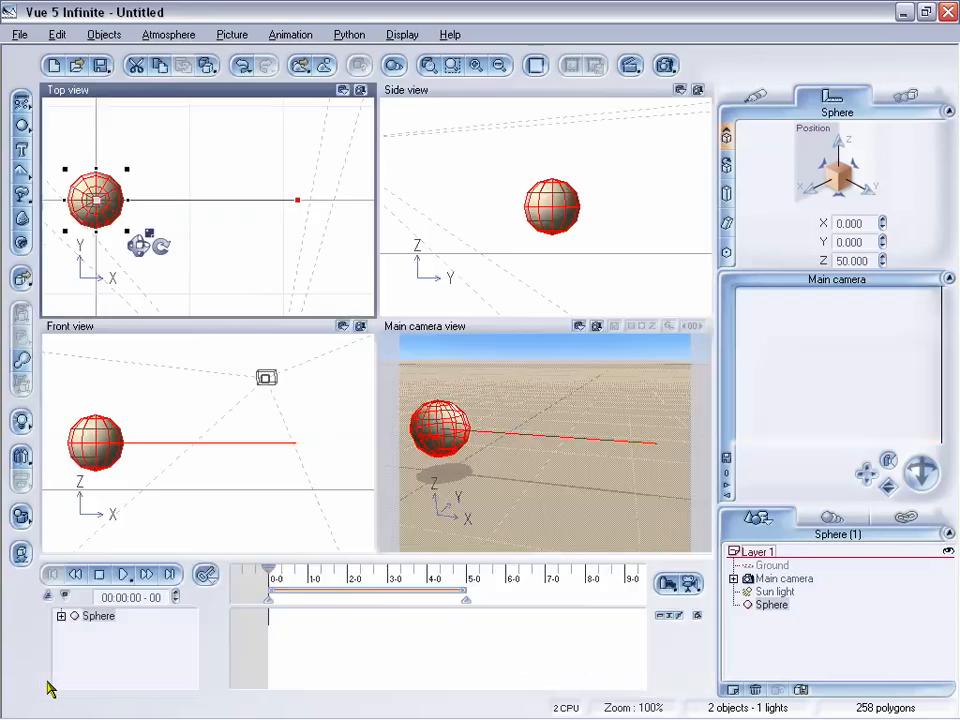
{"action": "left_click", "coordinate": [61, 616]}
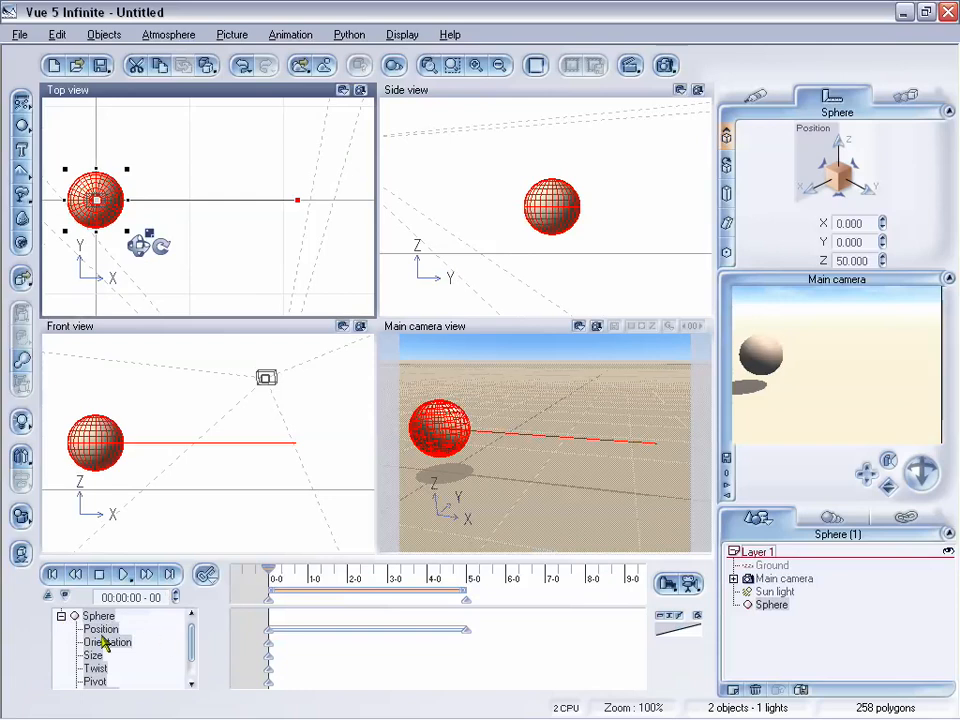
{"action": "mouse_move", "coordinate": [195, 647]}
{"action": "left_mouse_down"}
{"action": "mouse_move", "coordinate": [196, 658]}
{"action": "mouse_move", "coordinate": [191, 647]}
{"action": "left_mouse_up"}
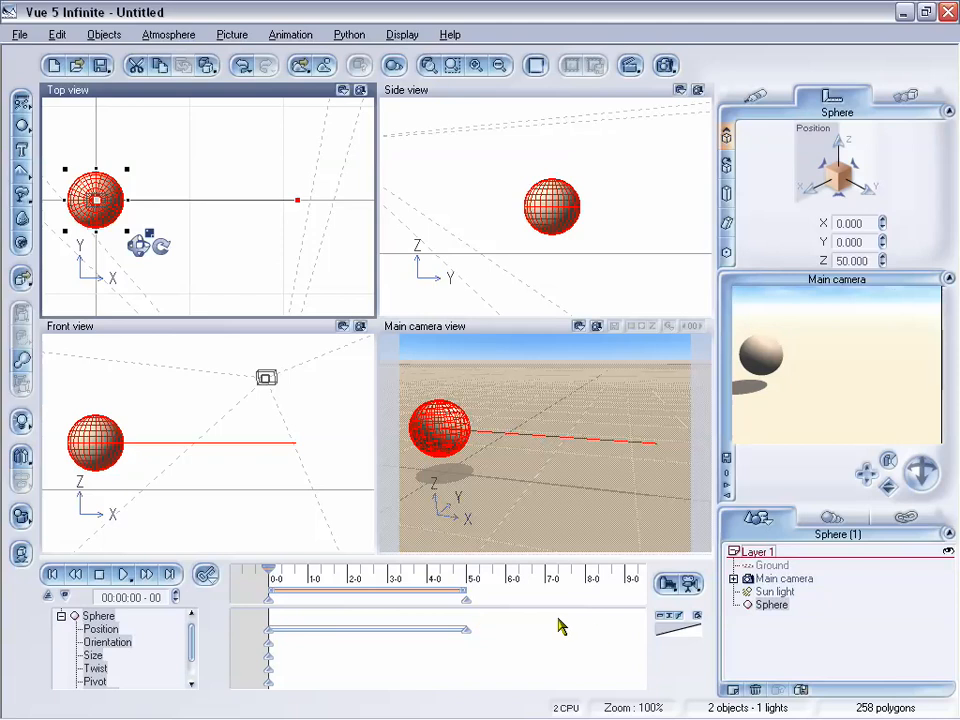
Browse the filter presets for the sphere's time spline, including Saturation, Terrain Profiles and Other Filters, and close the selection without applying one
{"action": "left_click", "coordinate": [683, 635]}
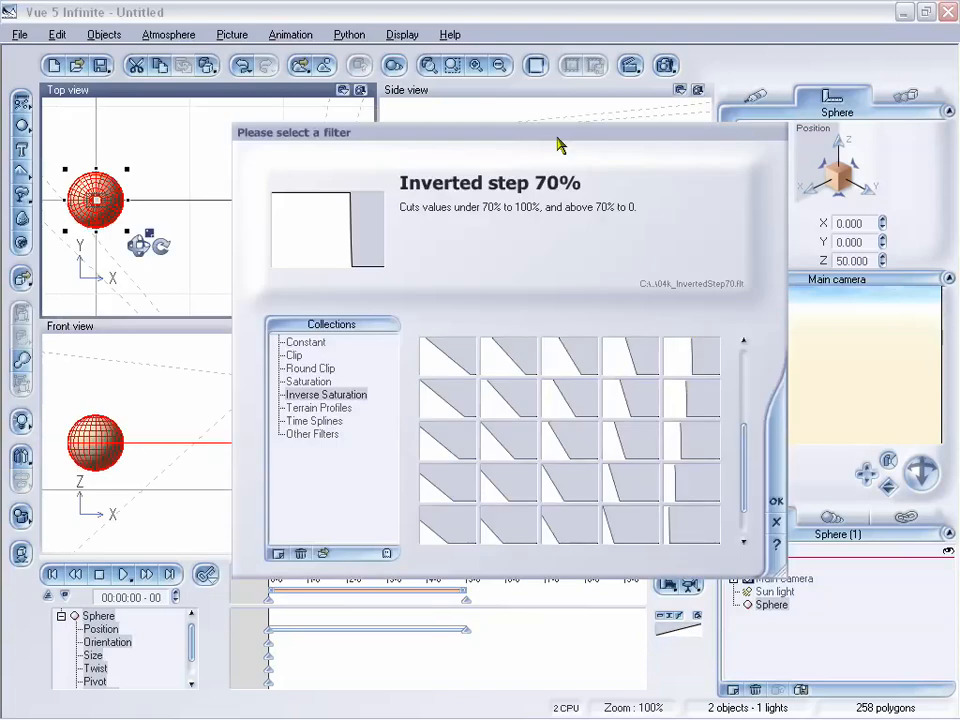
{"action": "left_click_drag", "start_coordinate": [560, 138], "coordinate": [578, 96]}
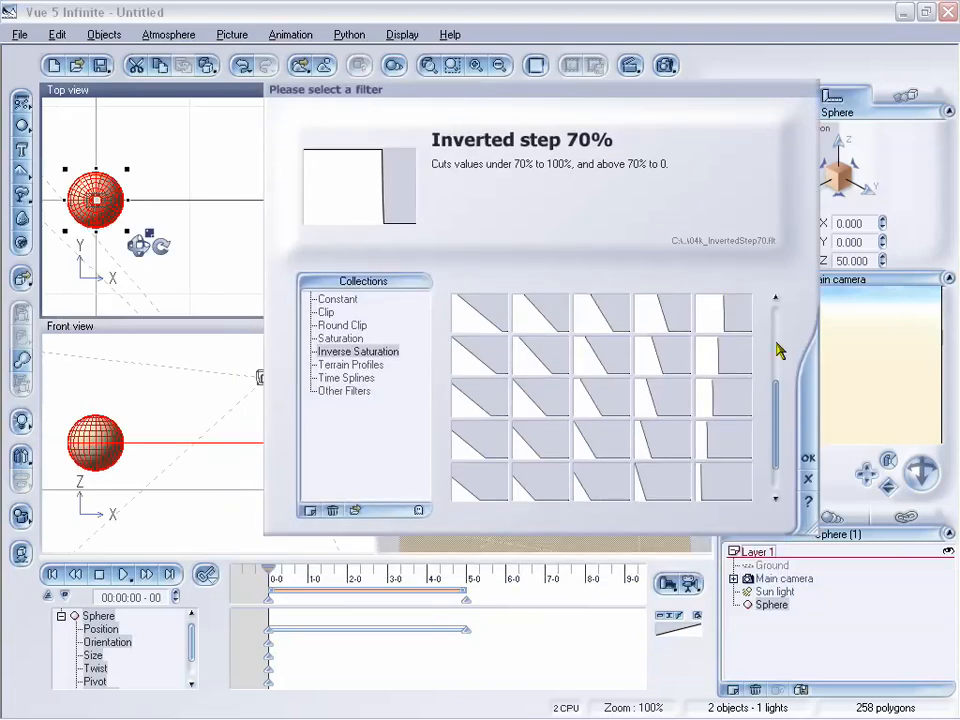
{"action": "scroll", "coordinate": [779, 350], "scroll_direction": "up", "scroll_amount": 3}
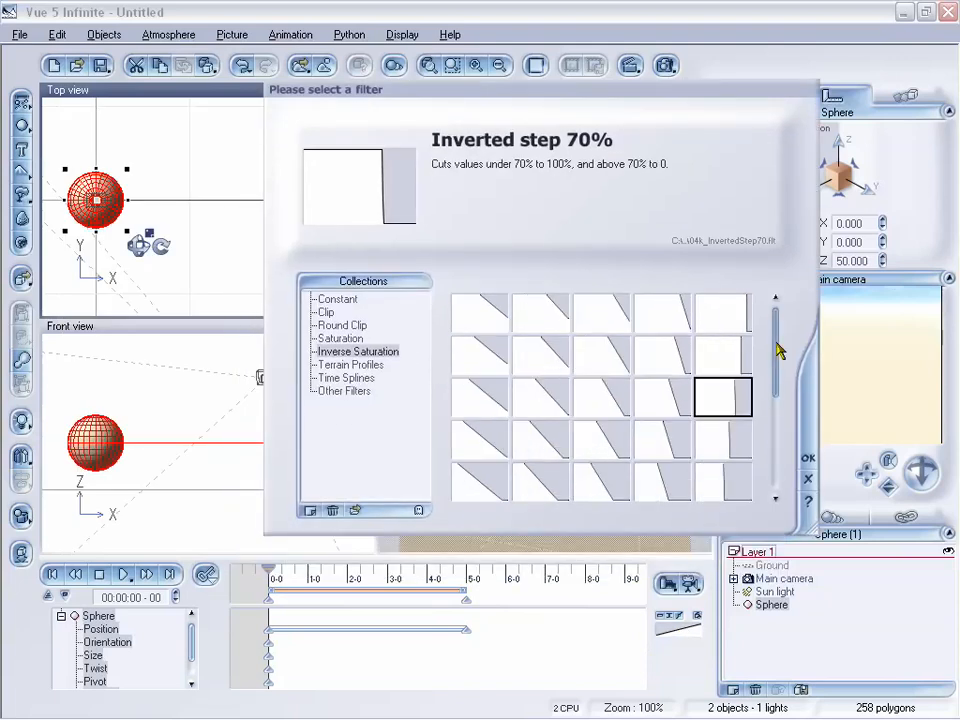
{"action": "left_click", "coordinate": [348, 339]}
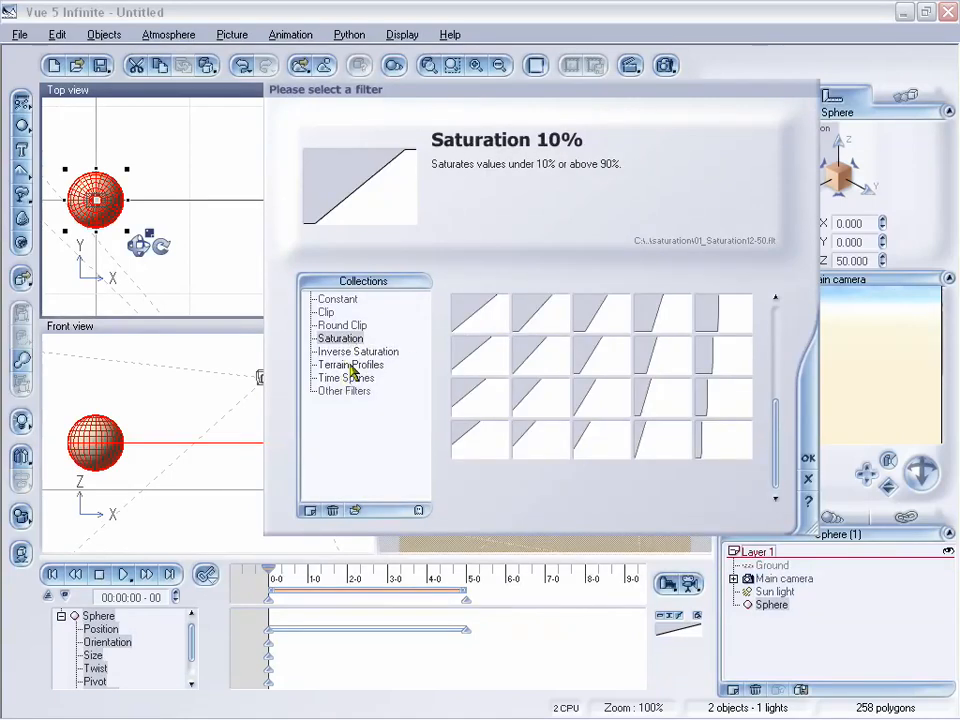
{"action": "left_click", "coordinate": [352, 366]}
{"action": "left_click", "coordinate": [480, 358]}
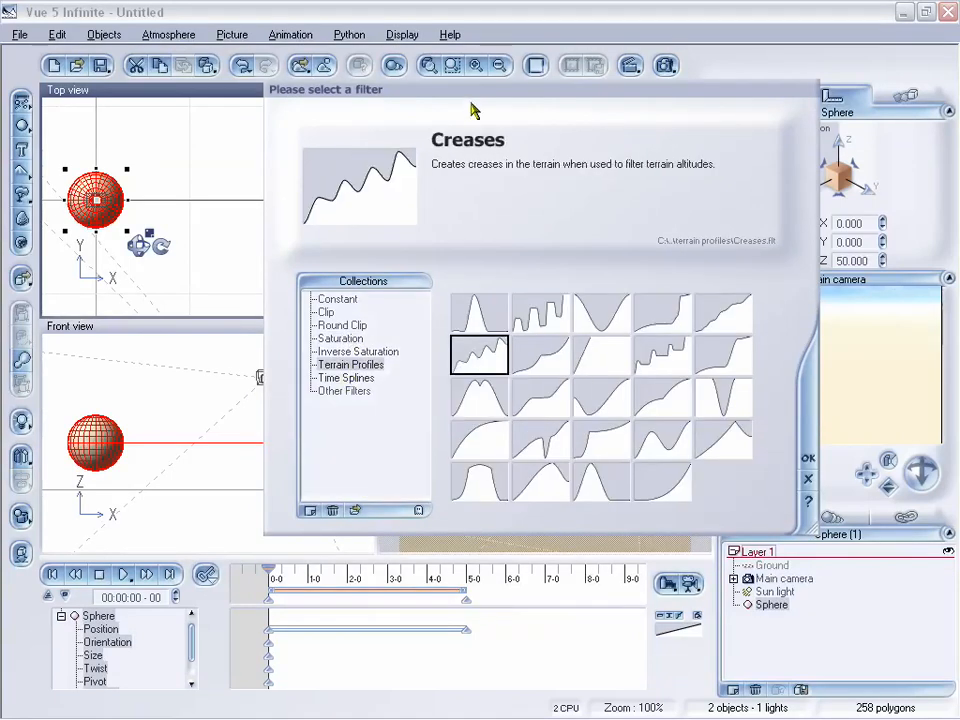
{"action": "left_click_drag", "start_coordinate": [476, 107], "coordinate": [511, 123]}
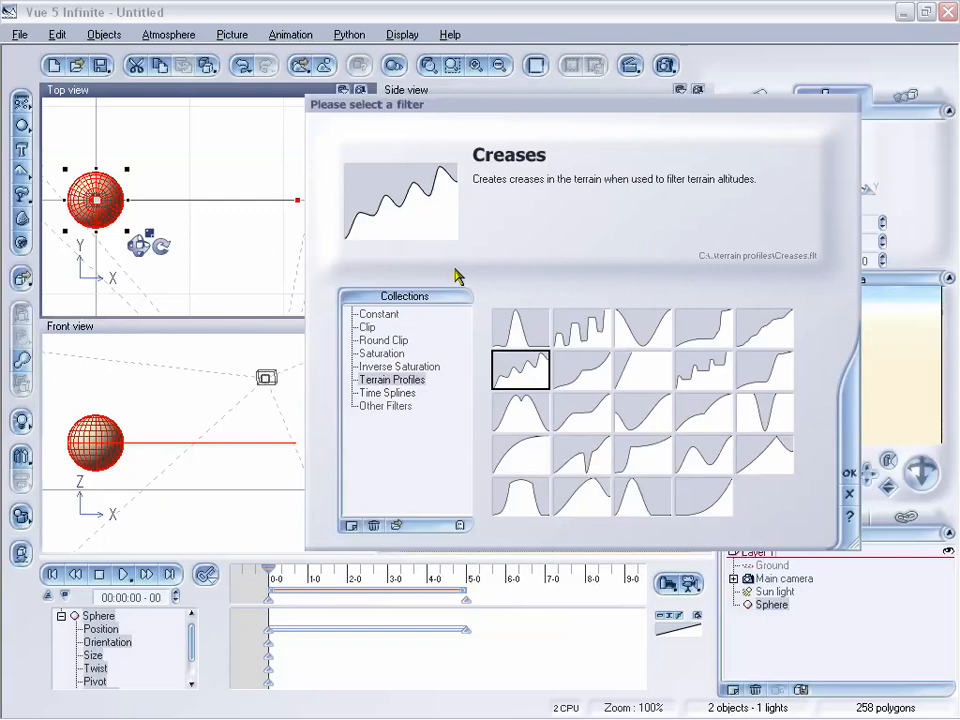
{"action": "left_click", "coordinate": [397, 408]}
{"action": "left_click", "coordinate": [698, 378]}
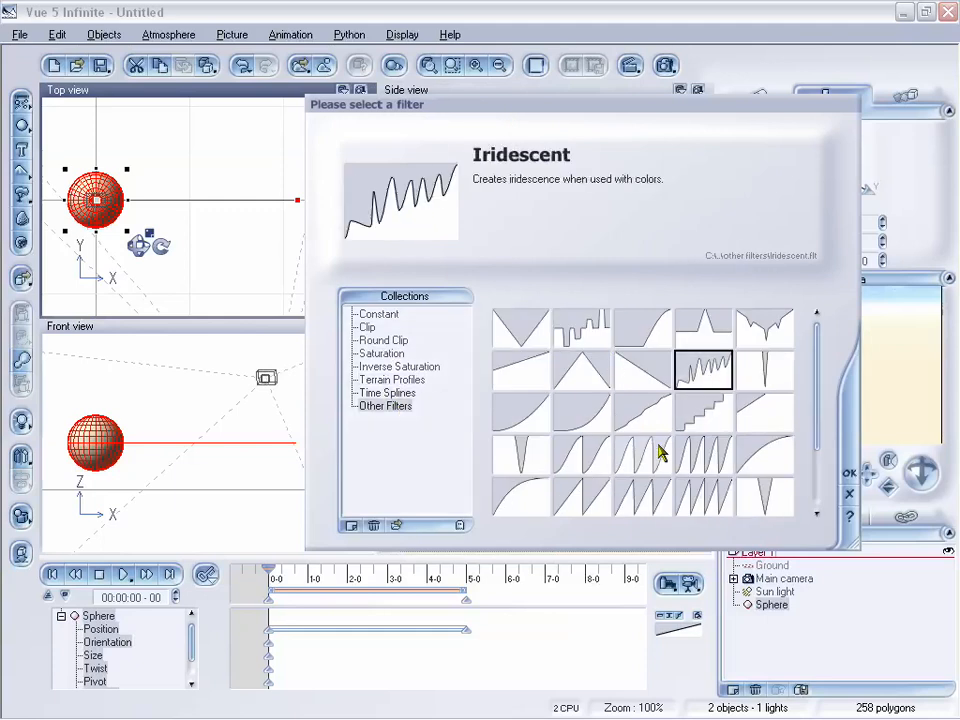
{"action": "left_click", "coordinate": [705, 450]}
{"action": "left_click", "coordinate": [705, 498]}
{"action": "left_click", "coordinate": [620, 505]}
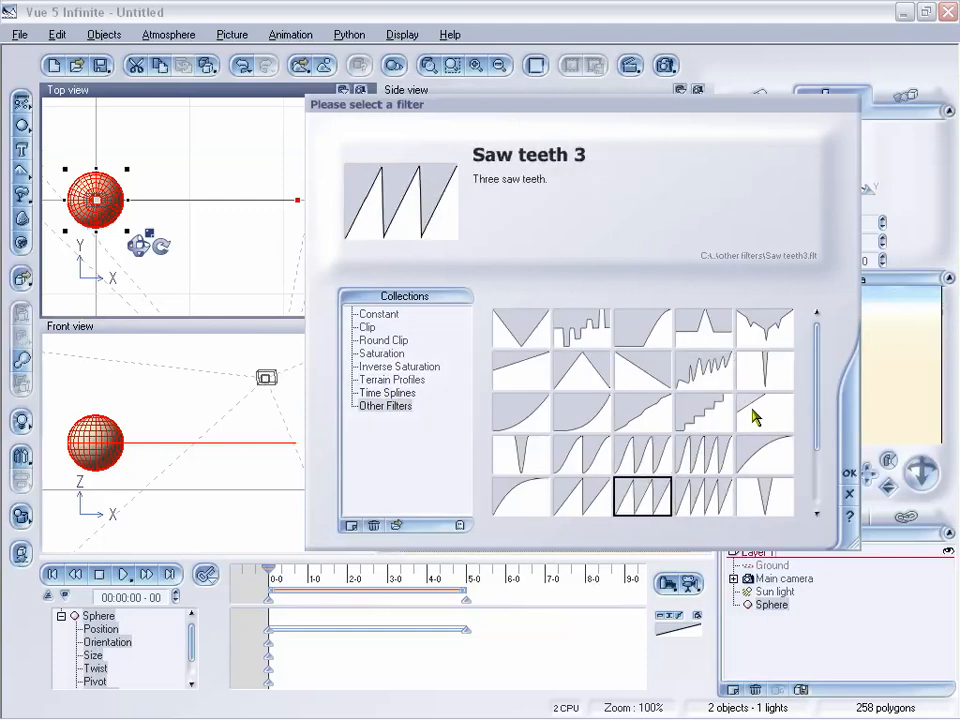
{"action": "left_click", "coordinate": [850, 495]}
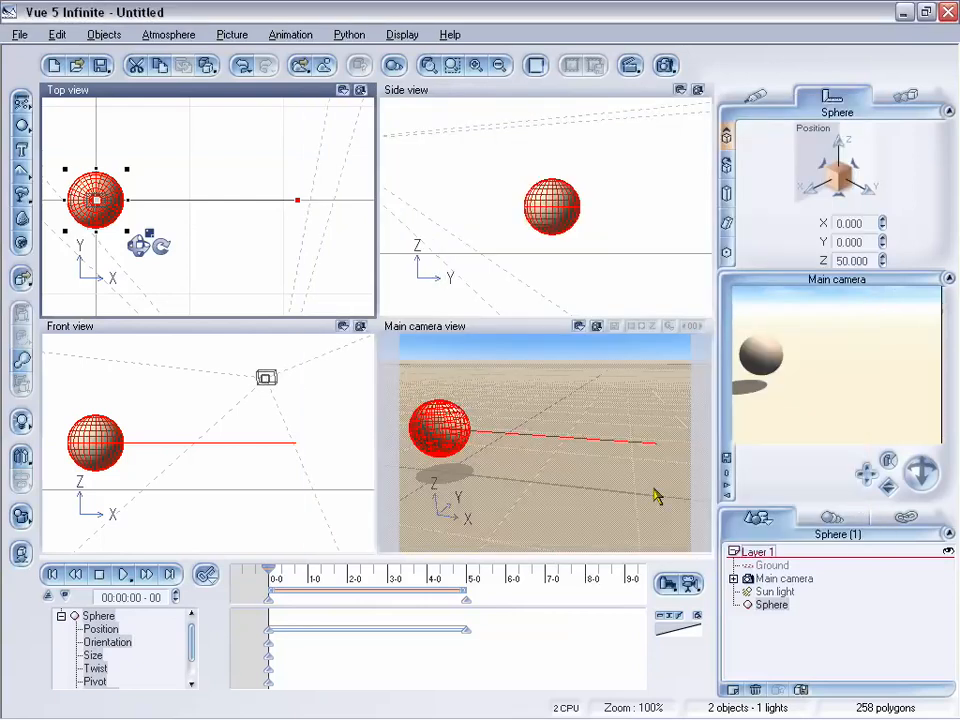
Open the time spline editor for the sphere's position and move it clear of the top and front views
{"action": "right_click", "coordinate": [679, 633]}
{"action": "left_click", "coordinate": [740, 497]}
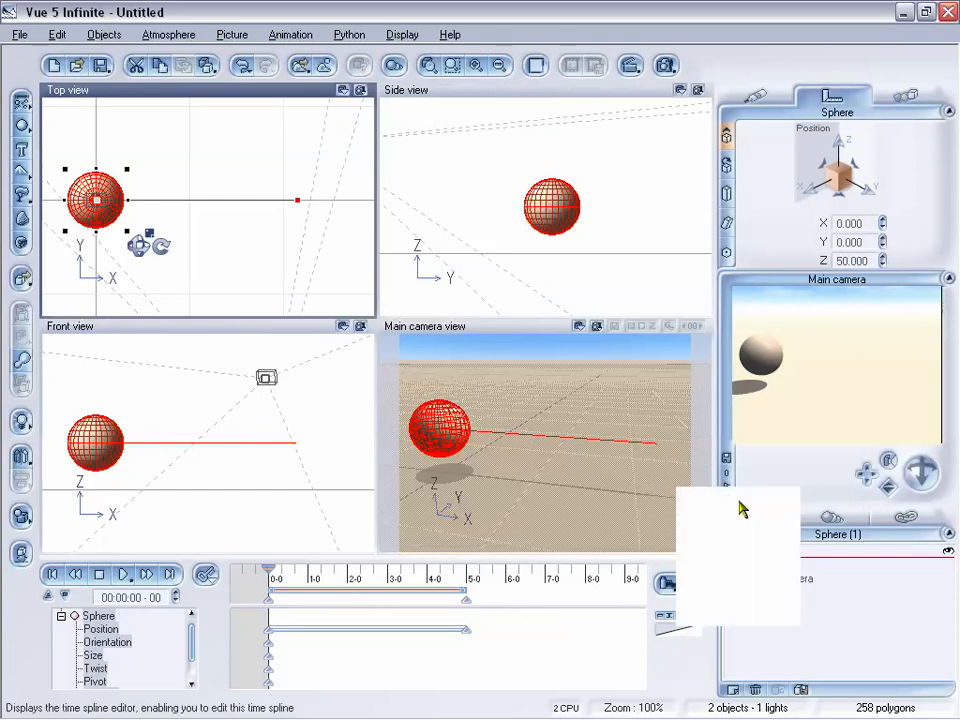
{"action": "left_click_drag", "start_coordinate": [380, 228], "coordinate": [615, 173]}
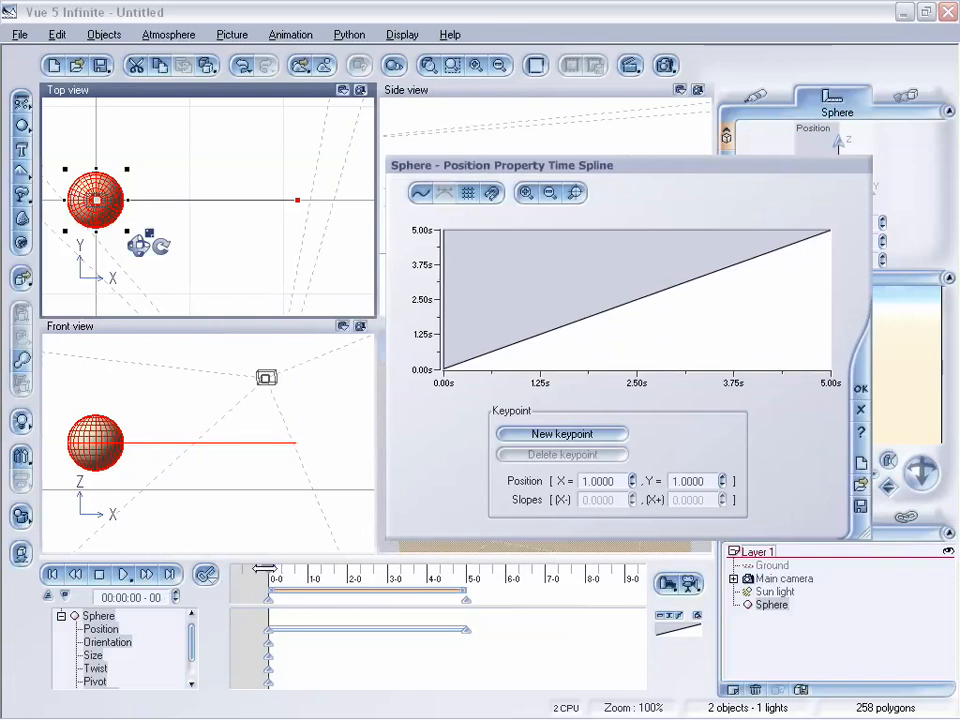
Scrub the timeline to compare the sphere's position with the linear time spline, and inspect the spline's end keypoint
{"action": "left_click_drag", "start_coordinate": [267, 569], "coordinate": [336, 569]}
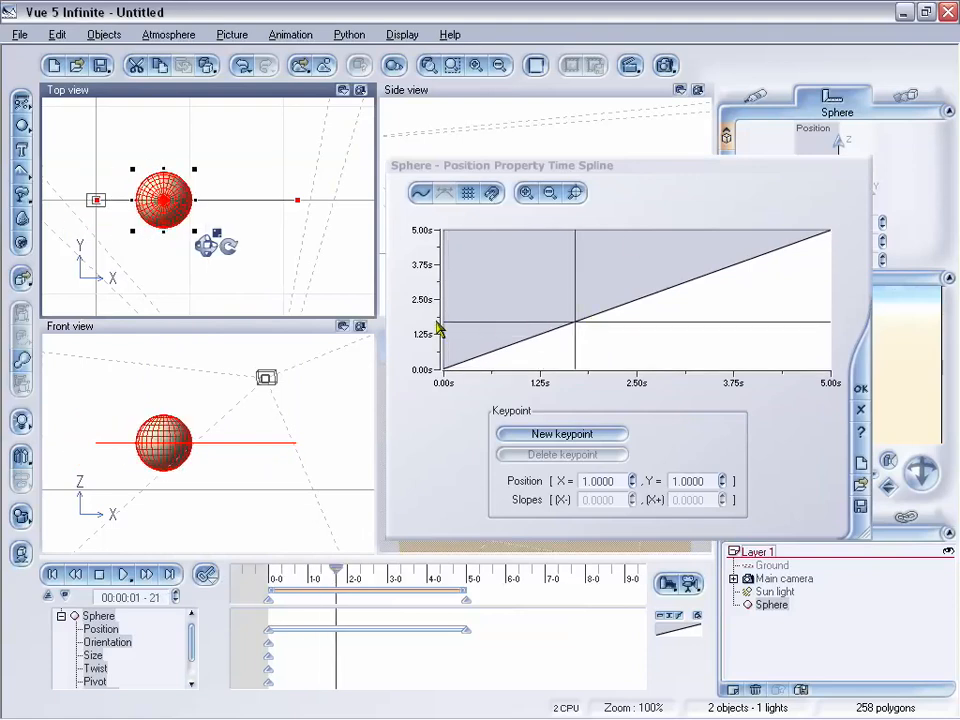
{"action": "left_click_drag", "start_coordinate": [335, 575], "coordinate": [383, 572]}
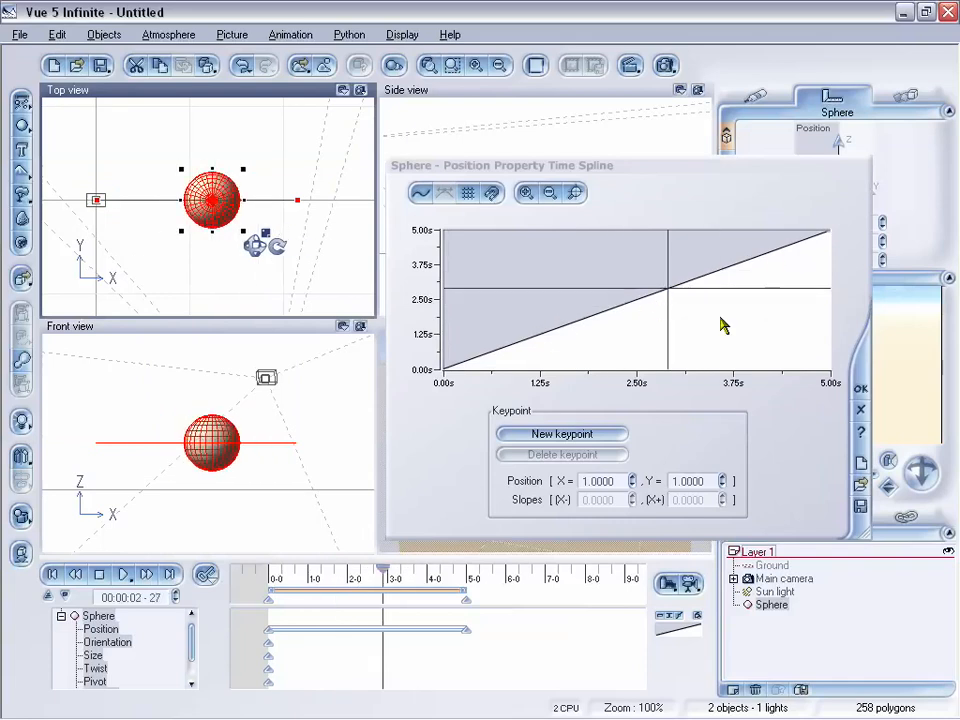
{"action": "mouse_move", "coordinate": [383, 572]}
{"action": "left_mouse_down"}
{"action": "mouse_move", "coordinate": [456, 572]}
{"action": "mouse_move", "coordinate": [386, 580]}
{"action": "mouse_move", "coordinate": [301, 609]}
{"action": "mouse_move", "coordinate": [394, 606]}
{"action": "left_mouse_up"}
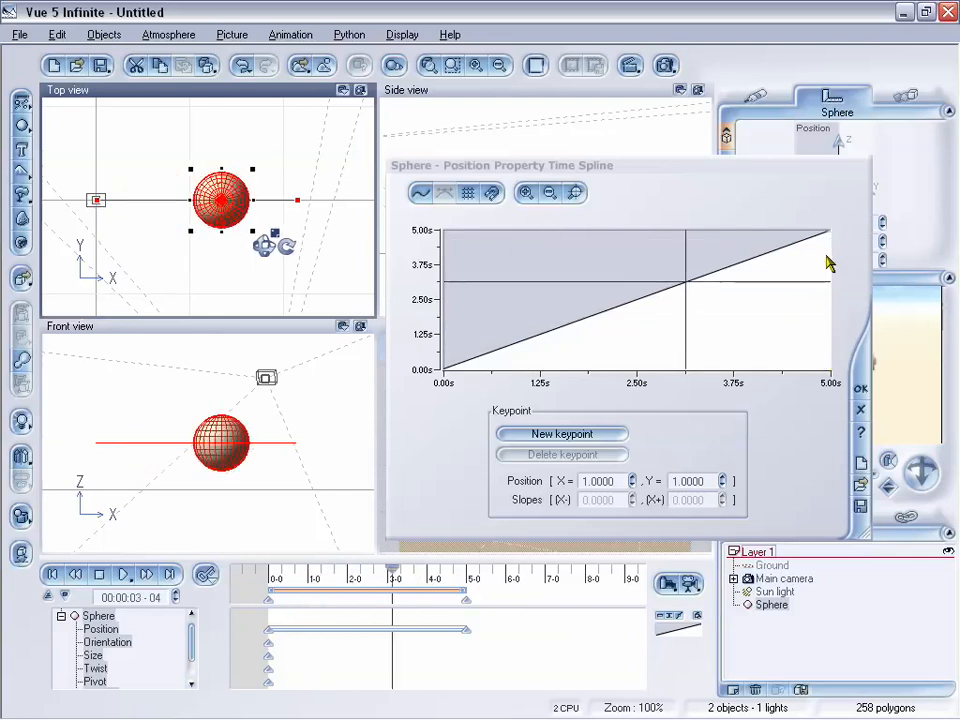
{"action": "mouse_move", "coordinate": [828, 229]}
{"action": "left_mouse_down"}
{"action": "mouse_move", "coordinate": [837, 259]}
{"action": "mouse_move", "coordinate": [837, 216]}
{"action": "left_mouse_up"}
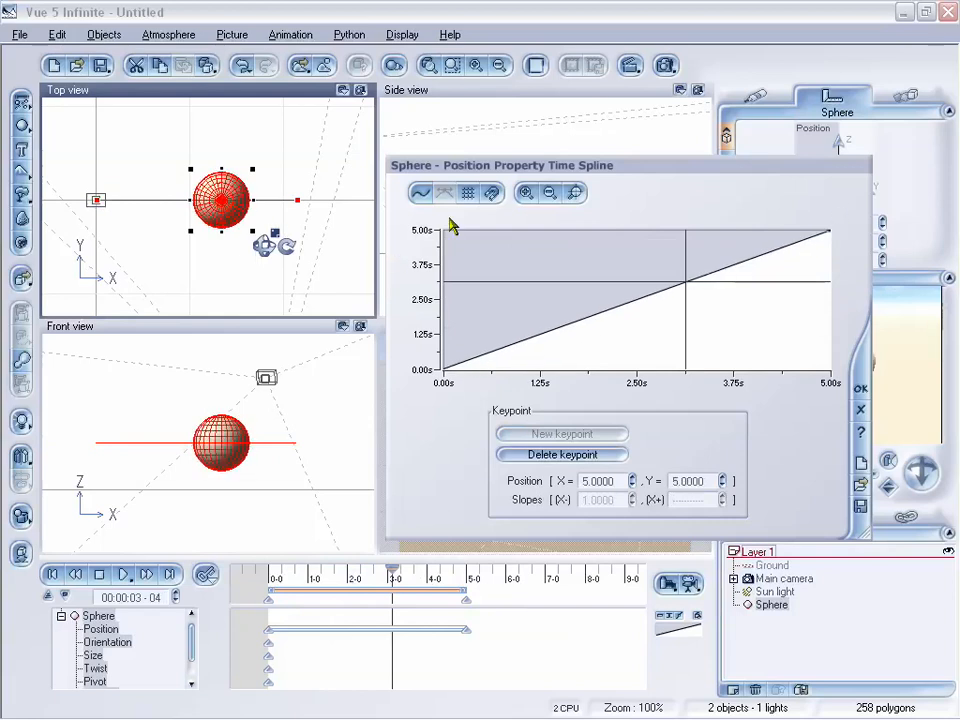
{"action": "left_click", "coordinate": [169, 575]}
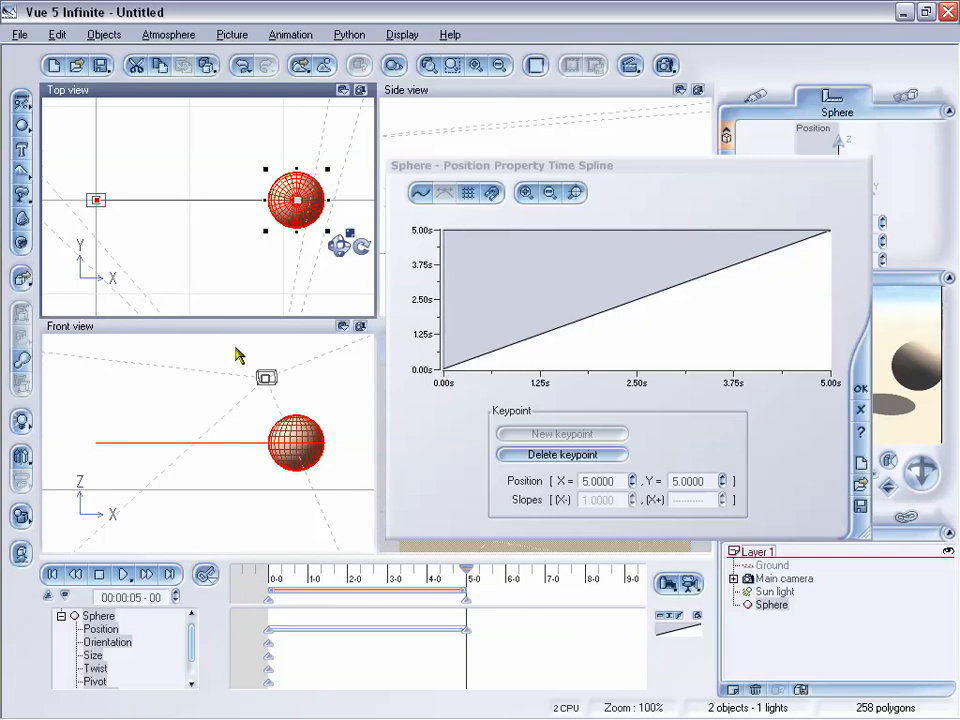
{"action": "left_click_drag", "start_coordinate": [472, 573], "coordinate": [436, 571]}
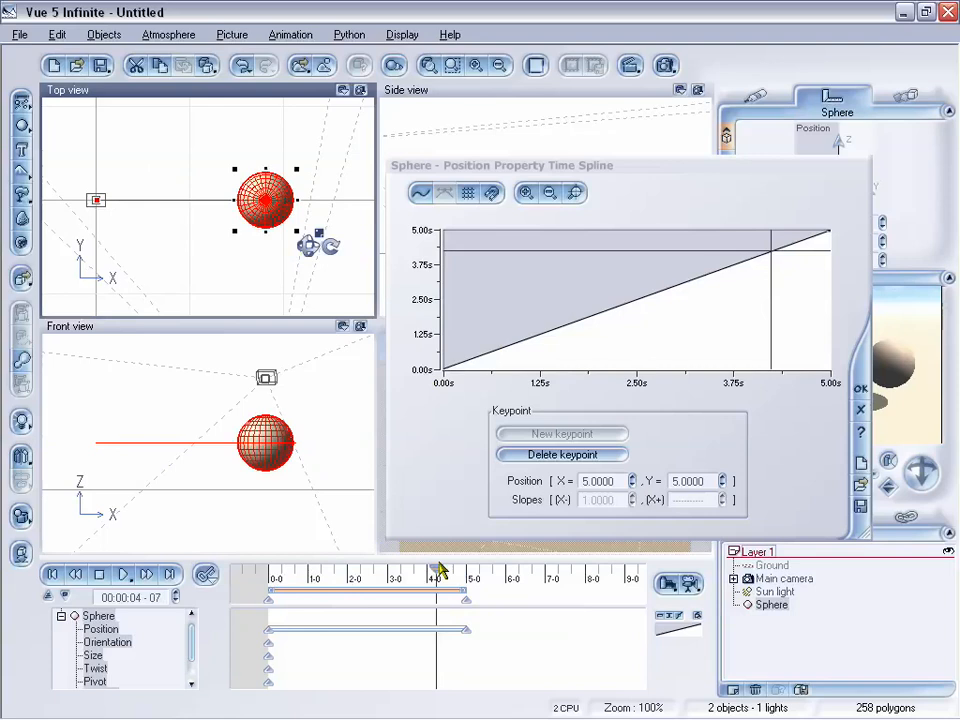
{"action": "left_click_drag", "start_coordinate": [434, 575], "coordinate": [366, 572]}
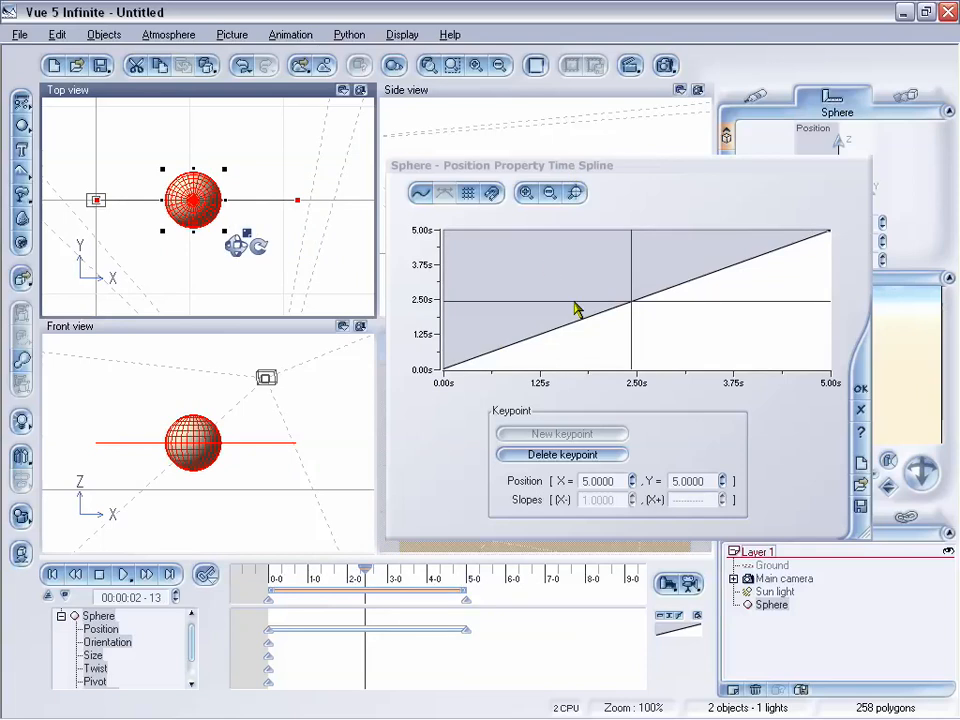
Play the linear motion, lower the time spline's end keypoint to about Y = 2.52, and preview the sphere's changed motion
{"action": "left_click", "coordinate": [123, 574]}
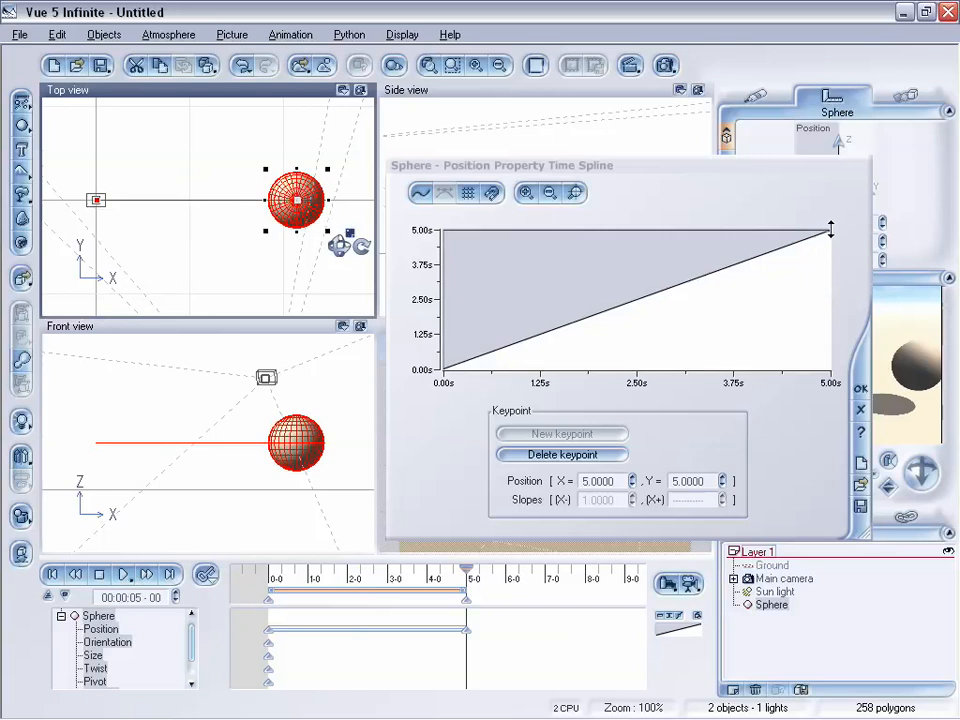
{"action": "left_click_drag", "start_coordinate": [830, 229], "coordinate": [846, 298]}
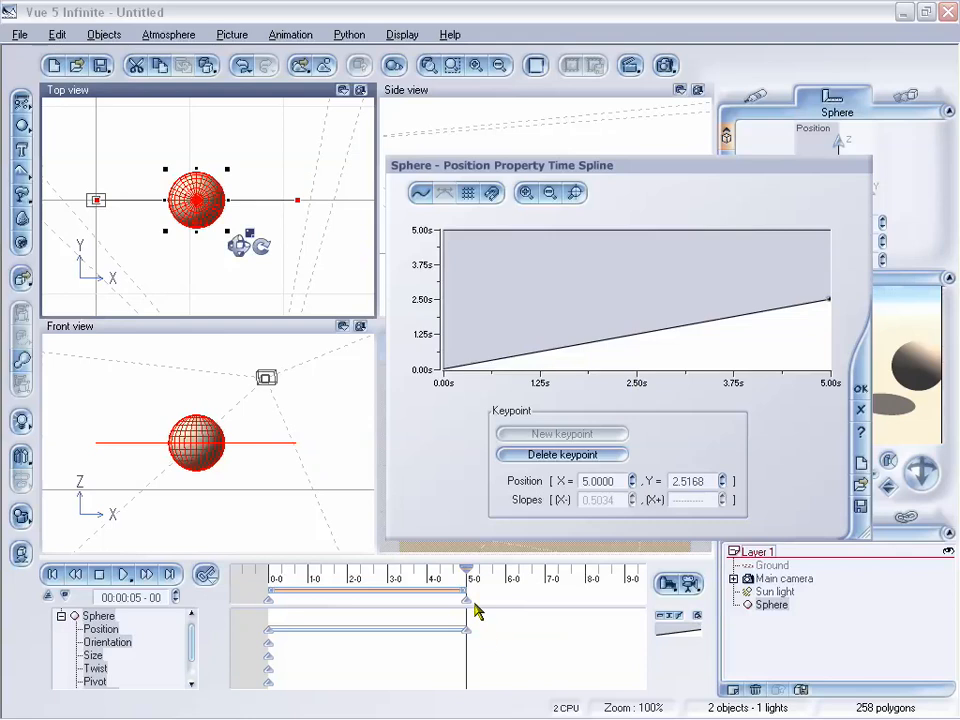
{"action": "left_click_drag", "start_coordinate": [468, 571], "coordinate": [438, 584]}
{"action": "left_click", "coordinate": [147, 574]}
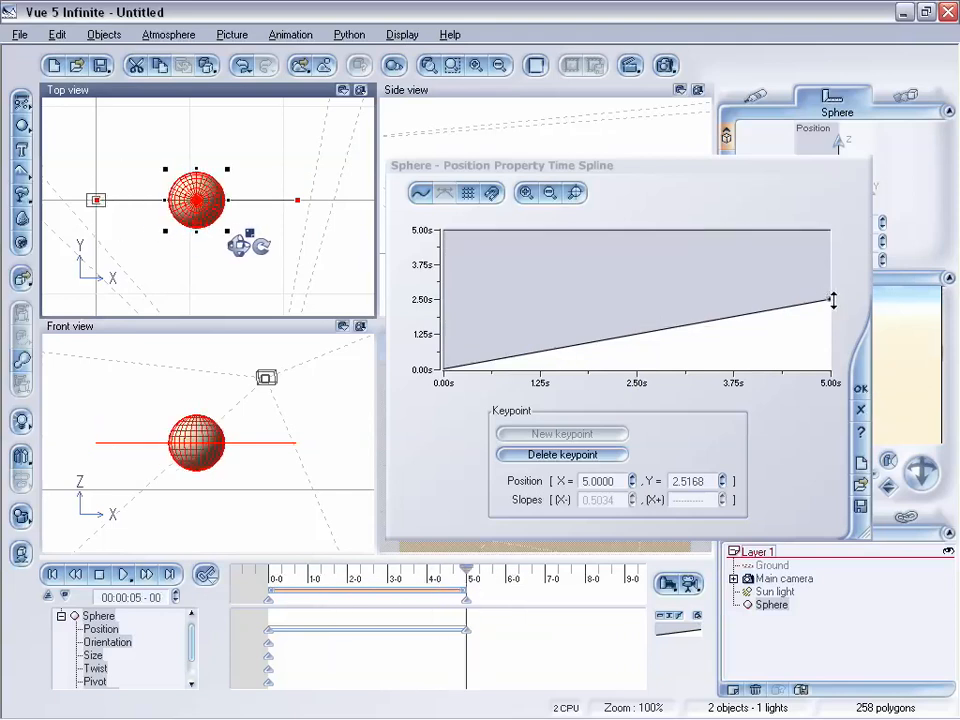
Try the end keypoint at Y = 5 and Y = 0, scrub the timeline to compare, and restore it to Y = 5
{"action": "left_click_drag", "start_coordinate": [833, 301], "coordinate": [814, 197]}
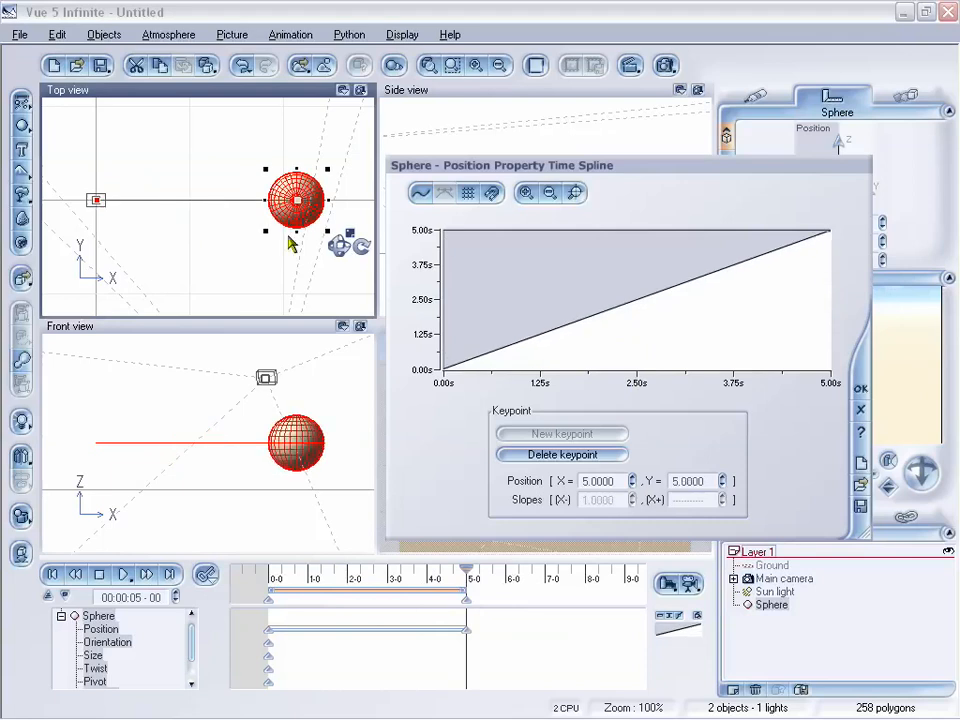
{"action": "left_click_drag", "start_coordinate": [818, 243], "coordinate": [832, 372]}
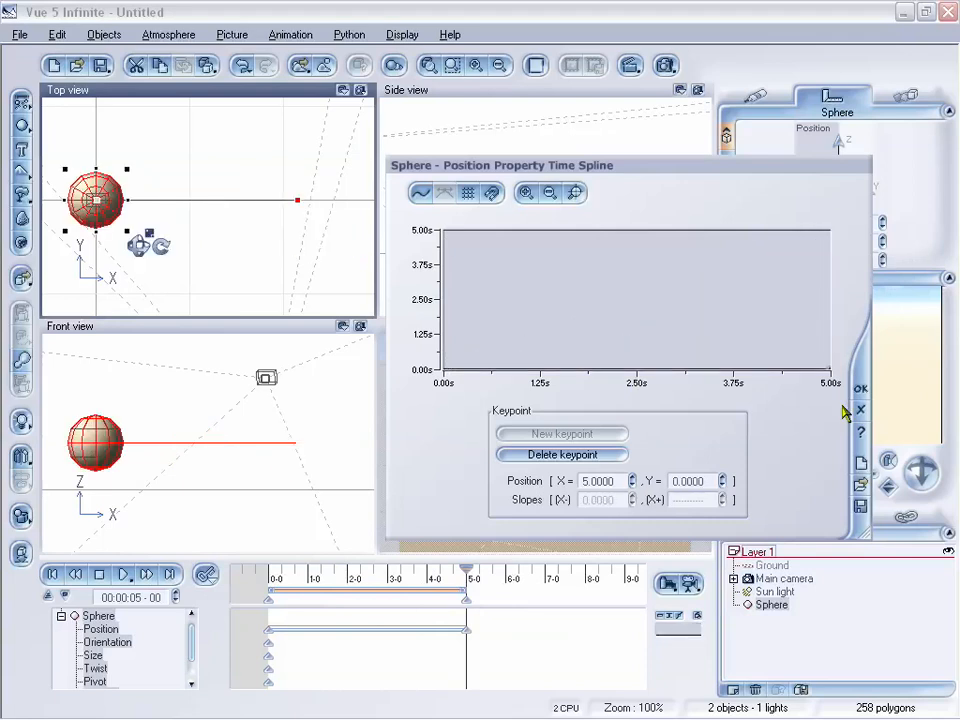
{"action": "left_click_drag", "start_coordinate": [466, 572], "coordinate": [389, 566]}
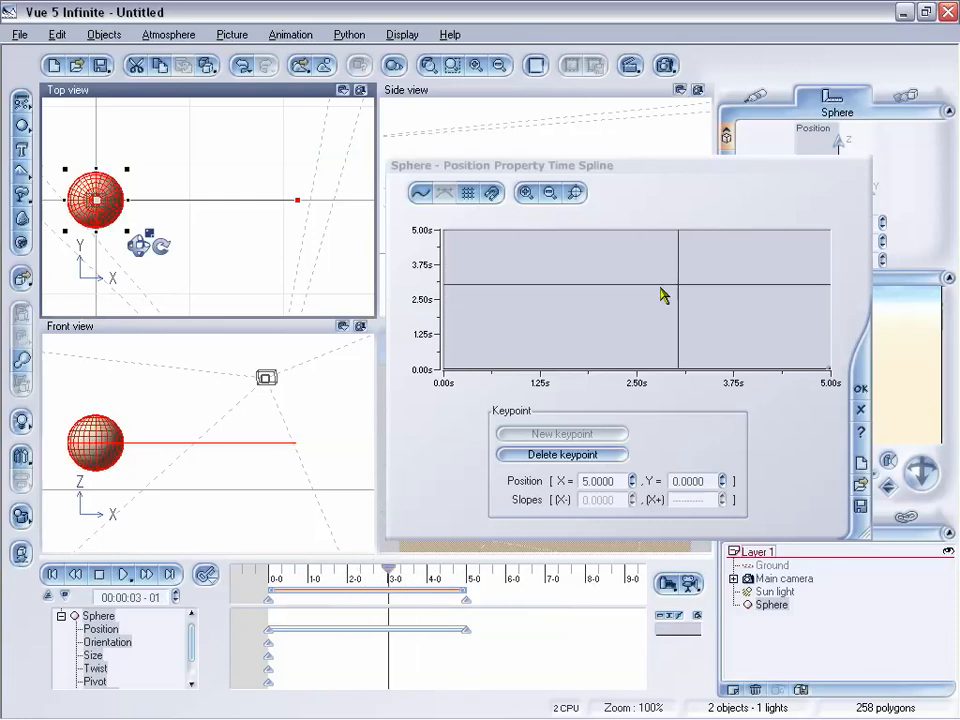
{"action": "mouse_move", "coordinate": [388, 572]}
{"action": "left_mouse_down"}
{"action": "mouse_move", "coordinate": [467, 572]}
{"action": "mouse_move", "coordinate": [394, 568]}
{"action": "left_mouse_up"}
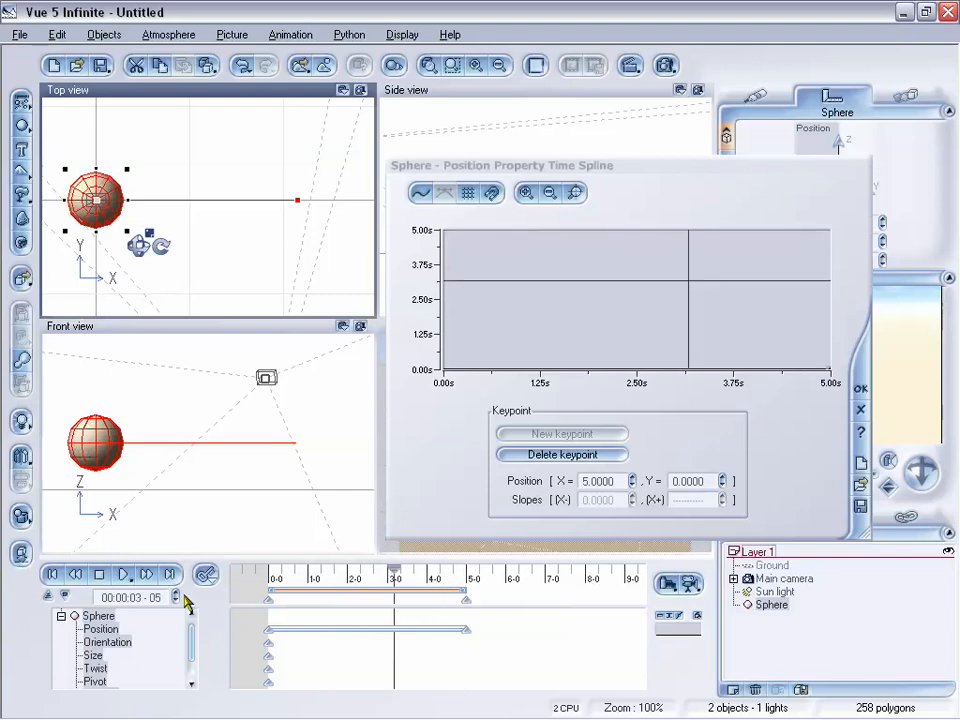
{"action": "left_click_drag", "start_coordinate": [829, 370], "coordinate": [838, 212]}
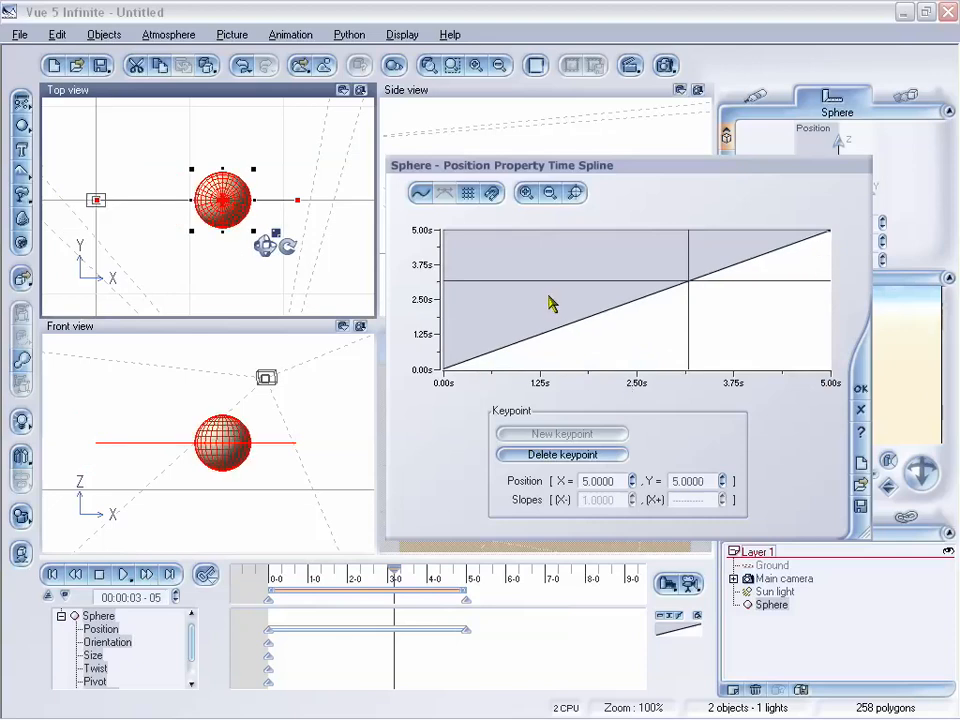
Add a middle keypoint to the time spline, raise it to about X = 2.11, Y = 5, and scrub the motion
{"action": "left_click", "coordinate": [605, 281]}
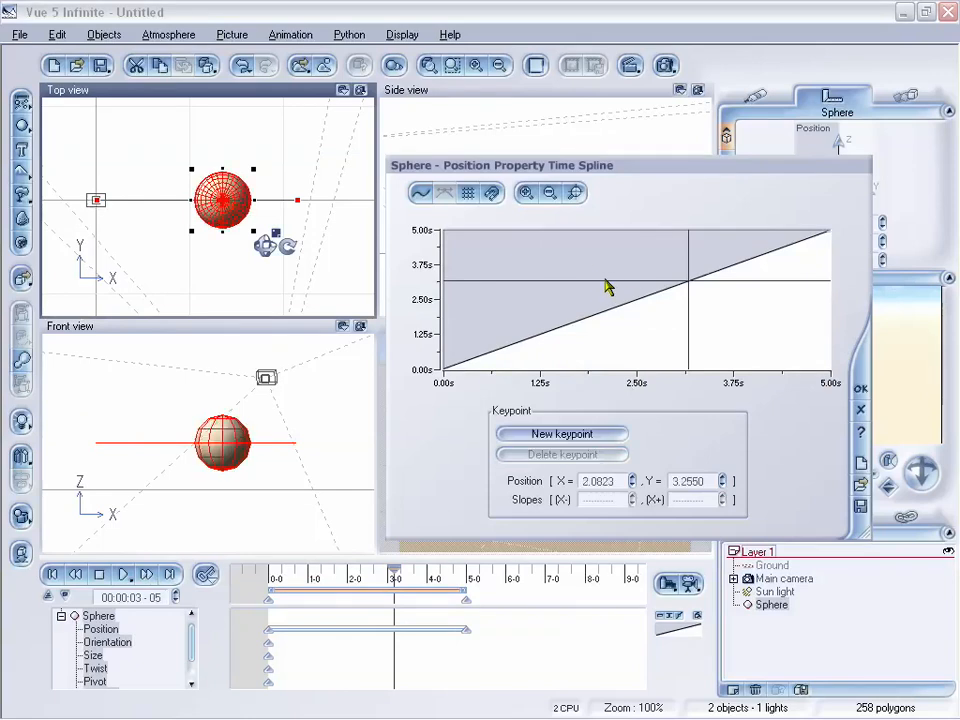
{"action": "left_click", "coordinate": [561, 434]}
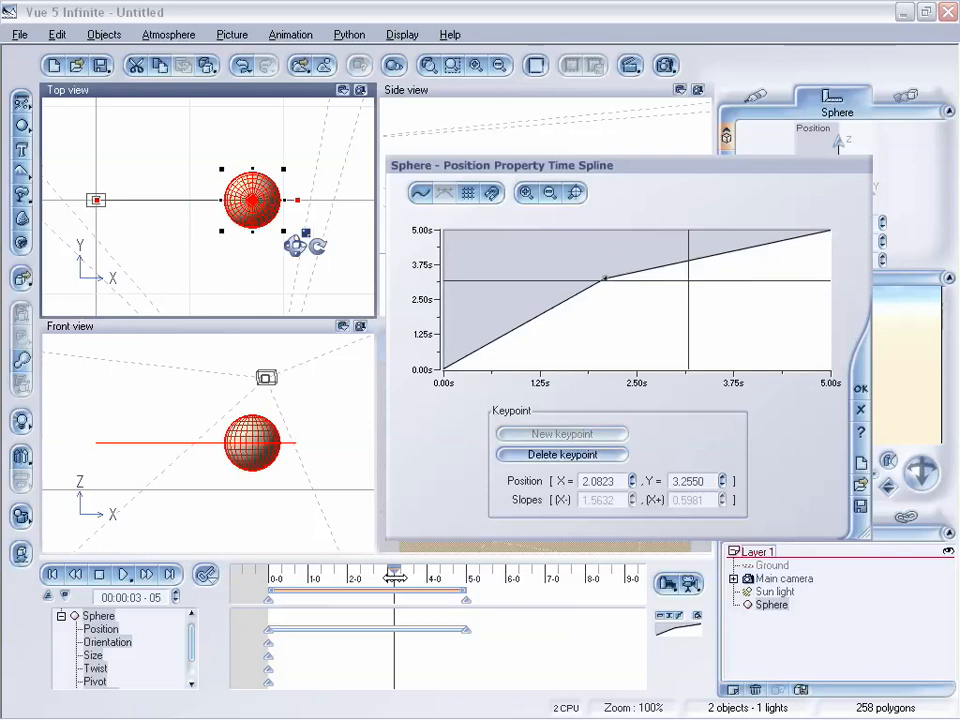
{"action": "left_click_drag", "start_coordinate": [604, 279], "coordinate": [606, 229]}
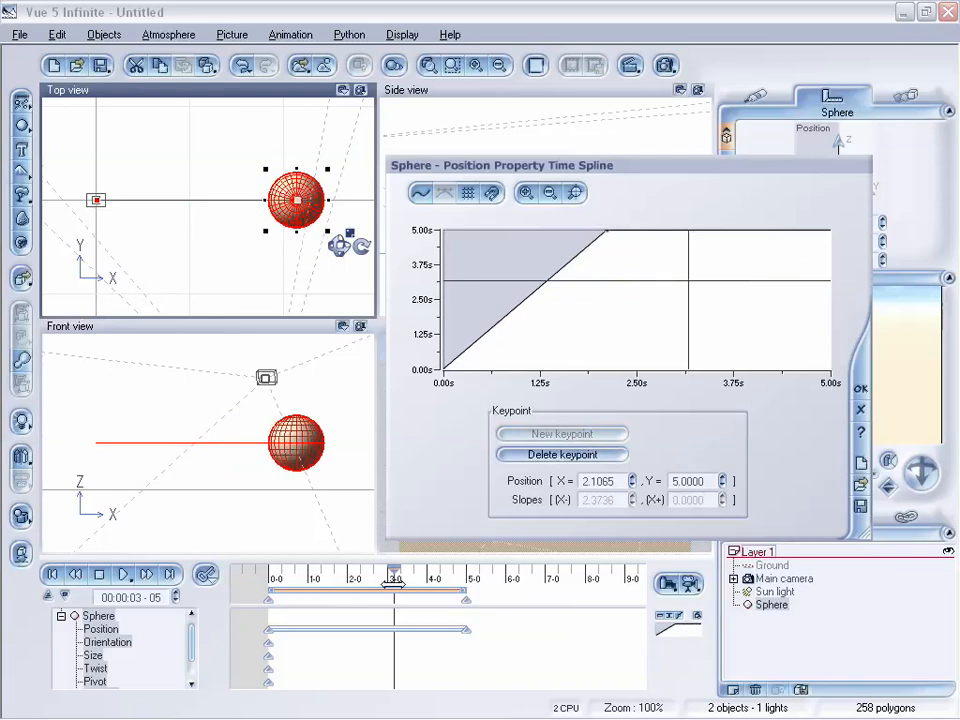
{"action": "mouse_move", "coordinate": [393, 580]}
{"action": "left_mouse_down"}
{"action": "mouse_move", "coordinate": [262, 578]}
{"action": "mouse_move", "coordinate": [471, 567]}
{"action": "mouse_move", "coordinate": [306, 567]}
{"action": "mouse_move", "coordinate": [407, 567]}
{"action": "mouse_move", "coordinate": [392, 567]}
{"action": "left_mouse_up"}
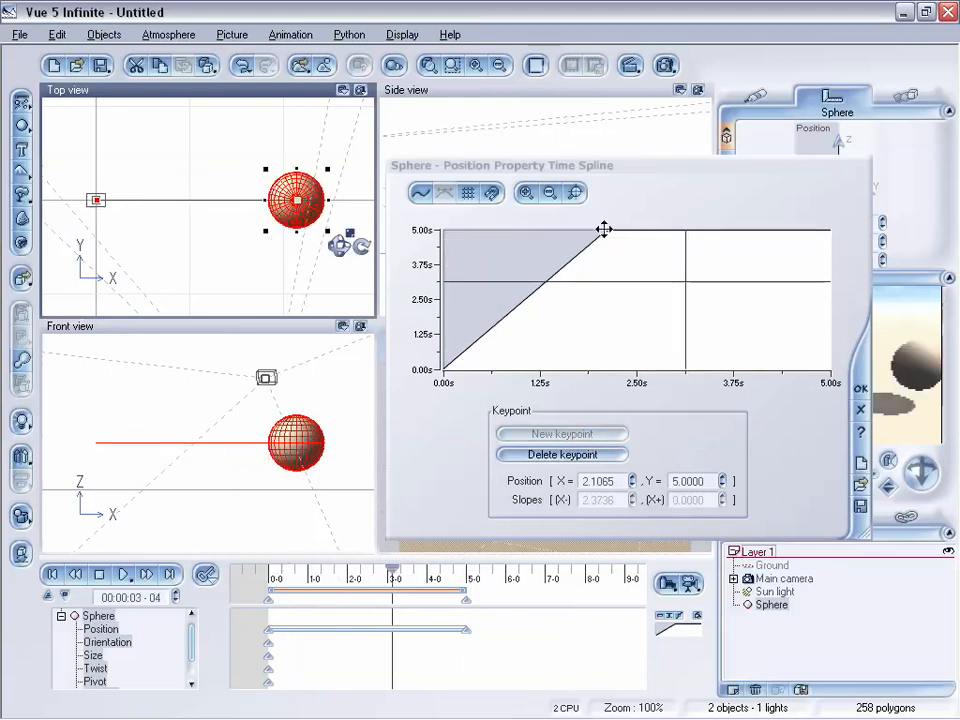
Try the middle keypoint at about X = 2.46, Y = 0, scrub the motion, and rewind to the start
{"action": "left_click_drag", "start_coordinate": [606, 231], "coordinate": [633, 386]}
{"action": "left_click_drag", "start_coordinate": [390, 587], "coordinate": [281, 577]}
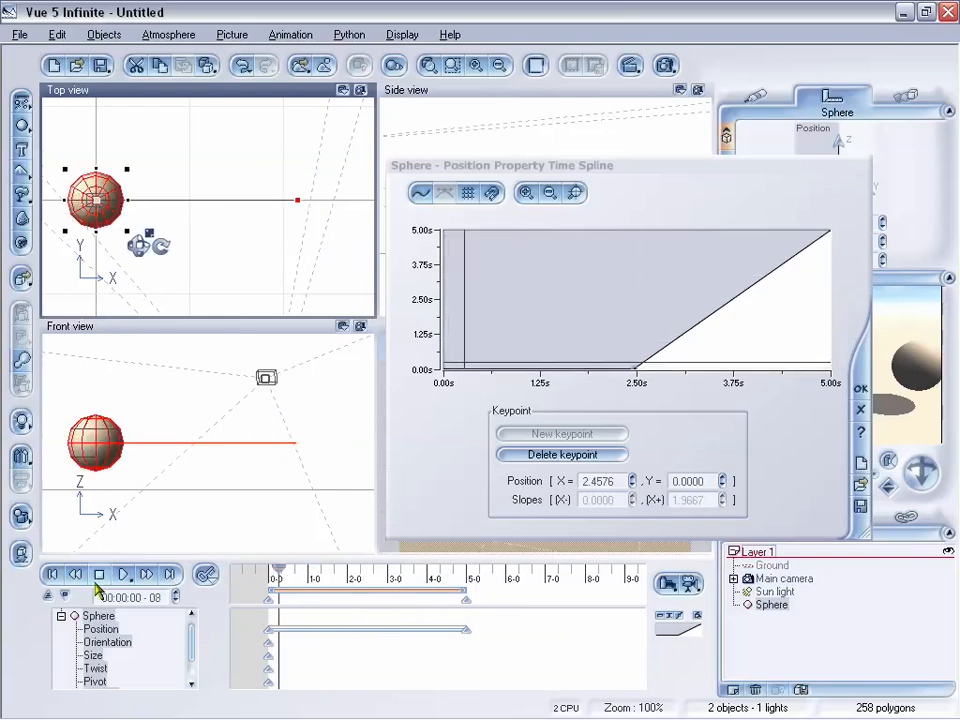
{"action": "left_click", "coordinate": [77, 575]}
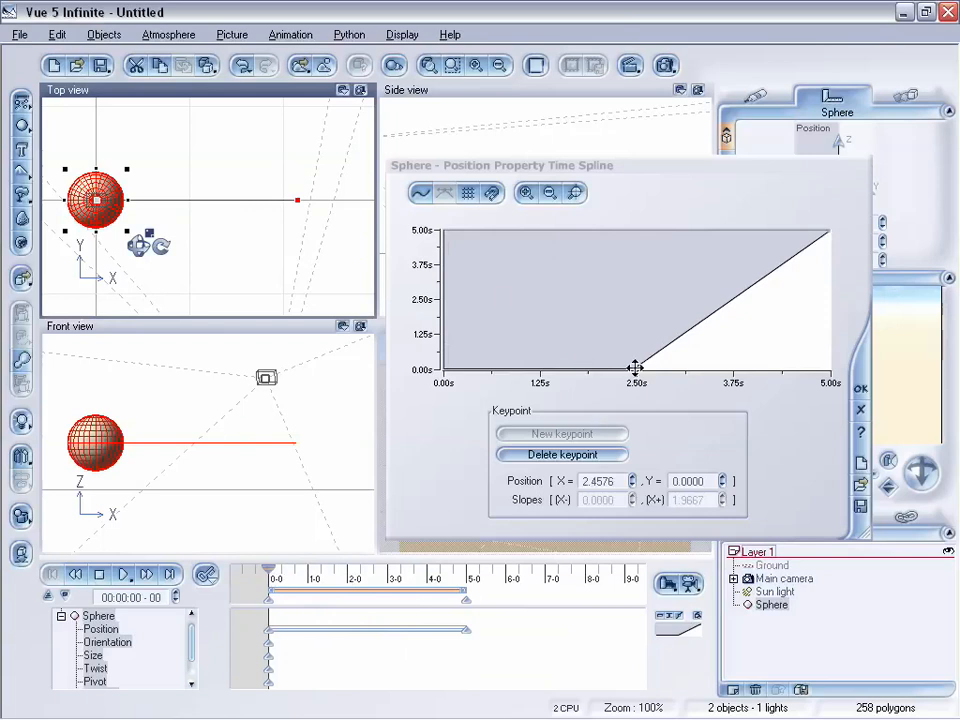
Move the middle keypoint to about X = 1.85, Y = 2.58, add another at about X = 3.16, Y = 0, and scrub the back-and-forth motion
{"action": "left_click_drag", "start_coordinate": [635, 367], "coordinate": [586, 296]}
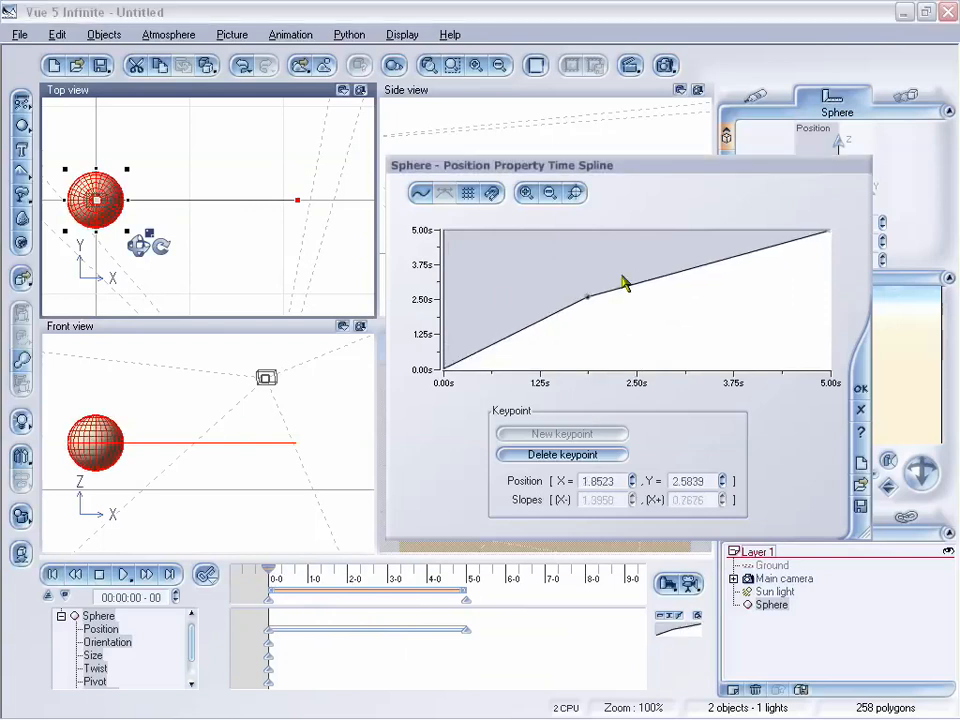
{"action": "left_click", "coordinate": [706, 264]}
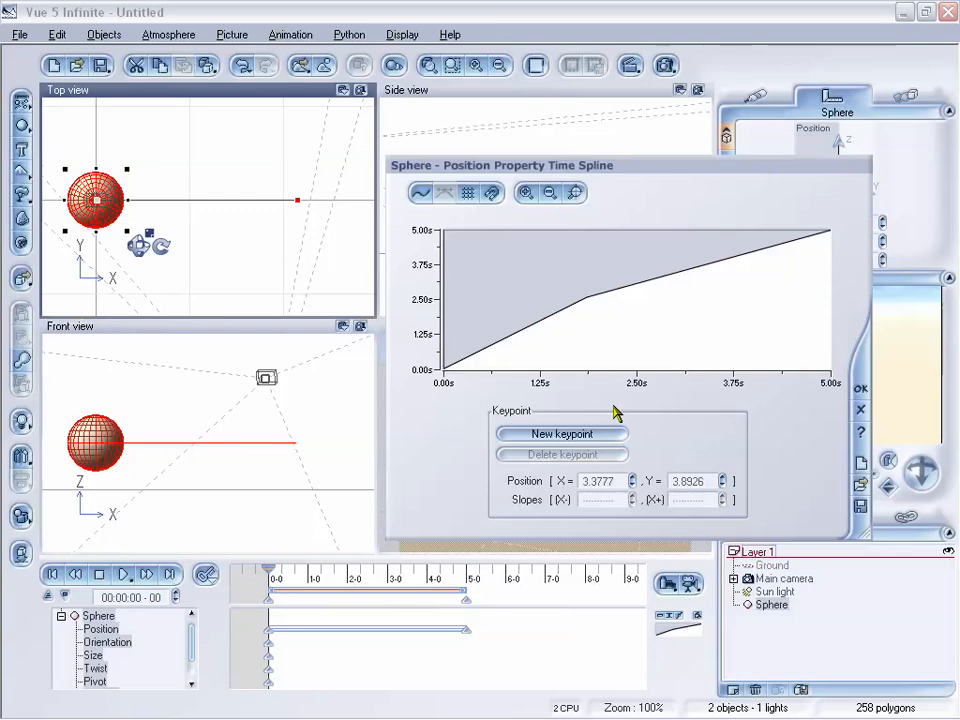
{"action": "left_click", "coordinate": [595, 435]}
{"action": "left_click_drag", "start_coordinate": [703, 261], "coordinate": [688, 369]}
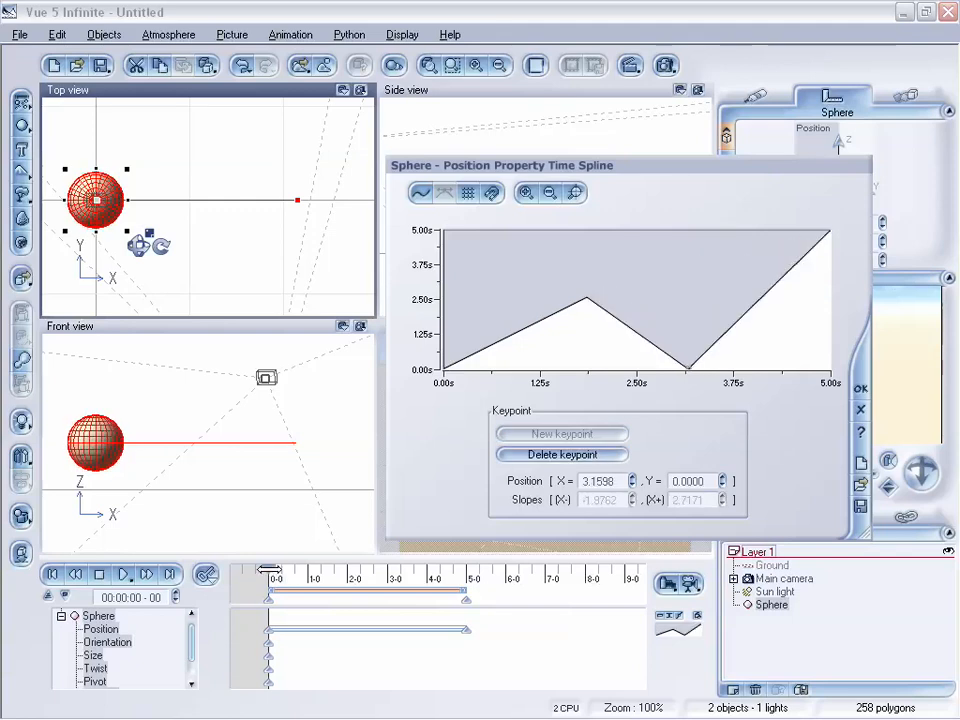
{"action": "left_click_drag", "start_coordinate": [268, 569], "coordinate": [298, 568]}
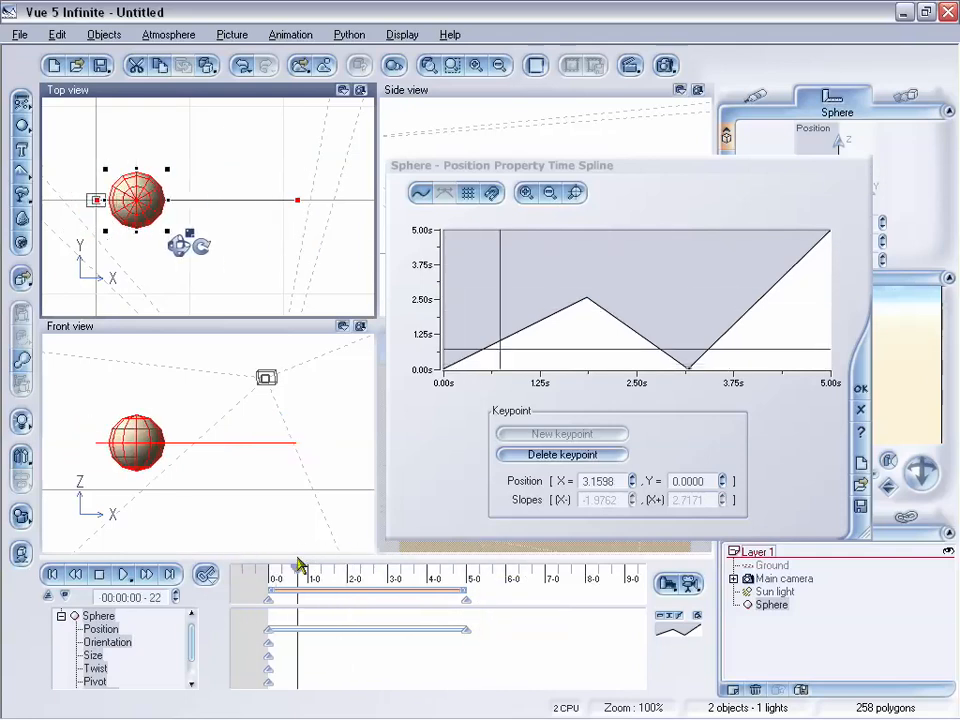
{"action": "left_click", "coordinate": [77, 575]}
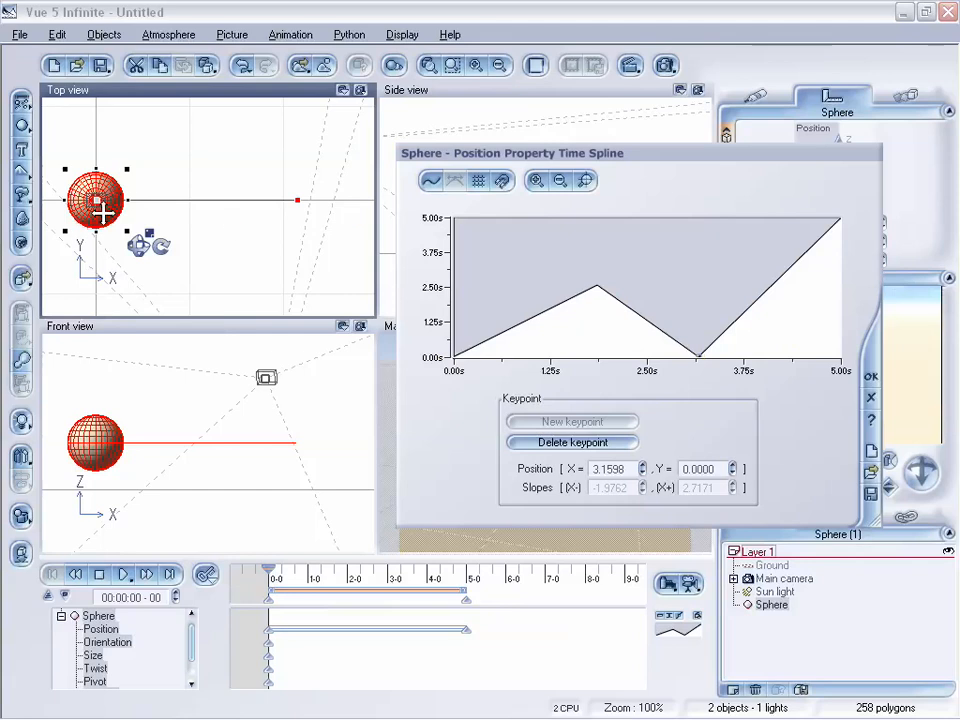
{"action": "mouse_move", "coordinate": [268, 570]}
{"action": "left_mouse_down"}
{"action": "mouse_move", "coordinate": [461, 566]}
{"action": "mouse_move", "coordinate": [361, 568]}
{"action": "left_mouse_up"}
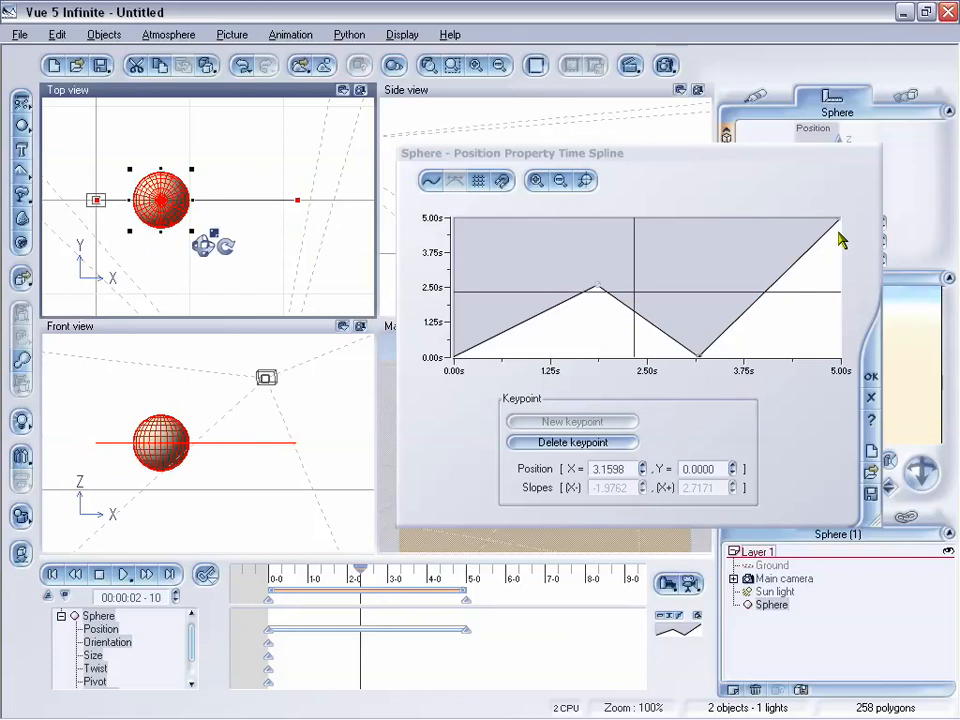
Convert the time spline to a smooth curve, scrub the timeline to check the eased motion, and return to the start
{"action": "left_click", "coordinate": [430, 186]}
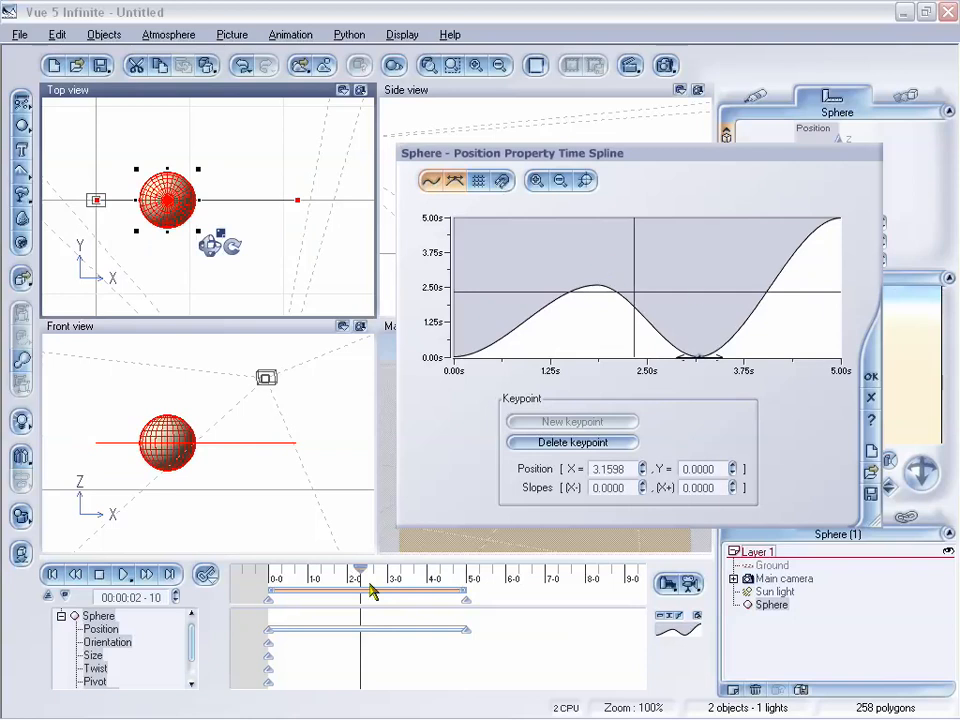
{"action": "mouse_move", "coordinate": [364, 583]}
{"action": "left_mouse_down"}
{"action": "mouse_move", "coordinate": [272, 572]}
{"action": "mouse_move", "coordinate": [461, 555]}
{"action": "mouse_move", "coordinate": [317, 572]}
{"action": "mouse_move", "coordinate": [272, 566]}
{"action": "mouse_move", "coordinate": [290, 567]}
{"action": "left_mouse_up"}
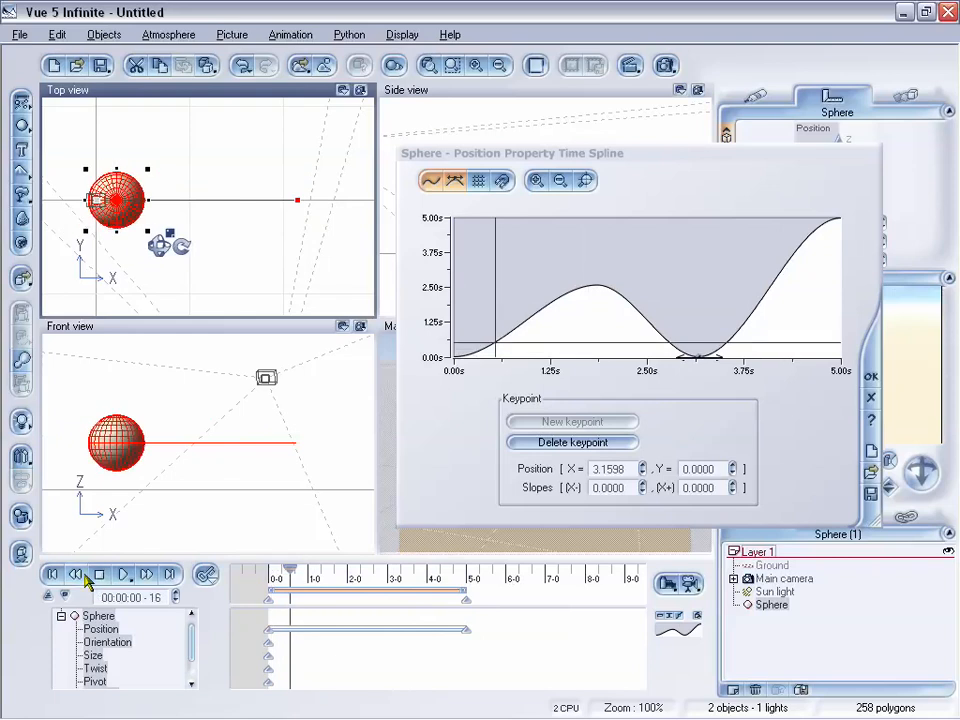
{"action": "left_click", "coordinate": [57, 575]}
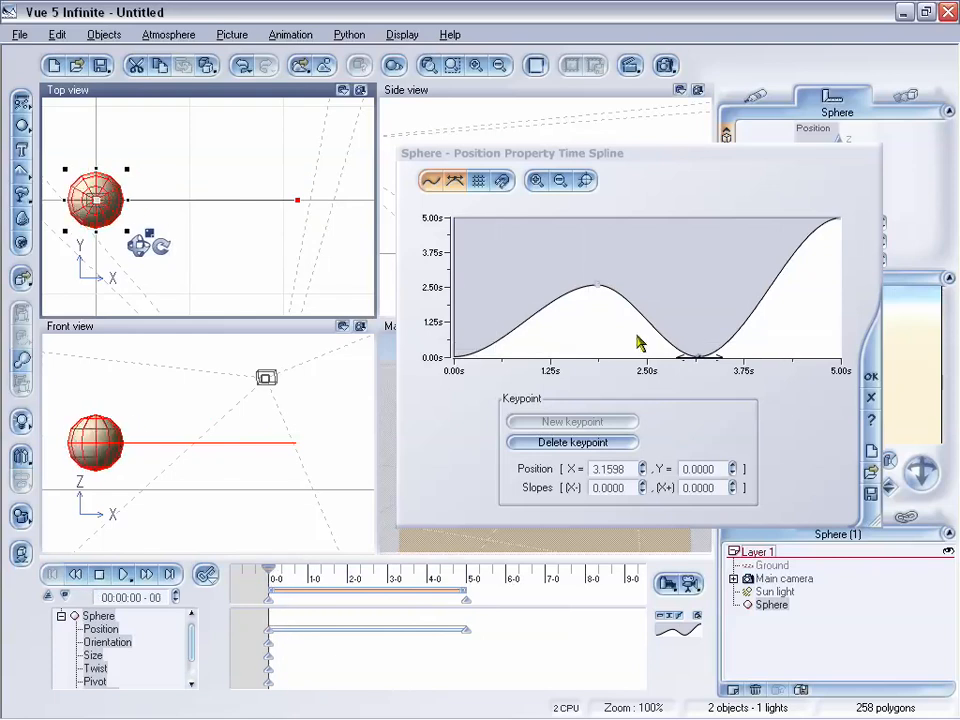
Tilt the first interior keypoint's slopes to about -6.18; move the second to about X = 3.41, Y = 2.72 with slopes of about -6.78
{"action": "left_click", "coordinate": [598, 284]}
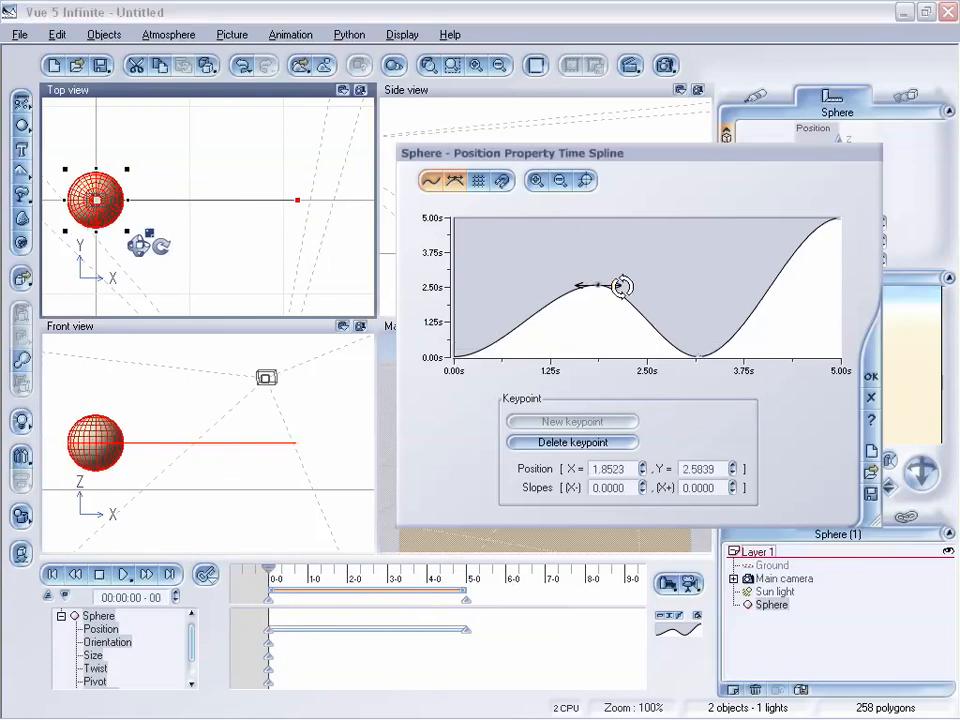
{"action": "left_click_drag", "start_coordinate": [621, 287], "coordinate": [608, 309]}
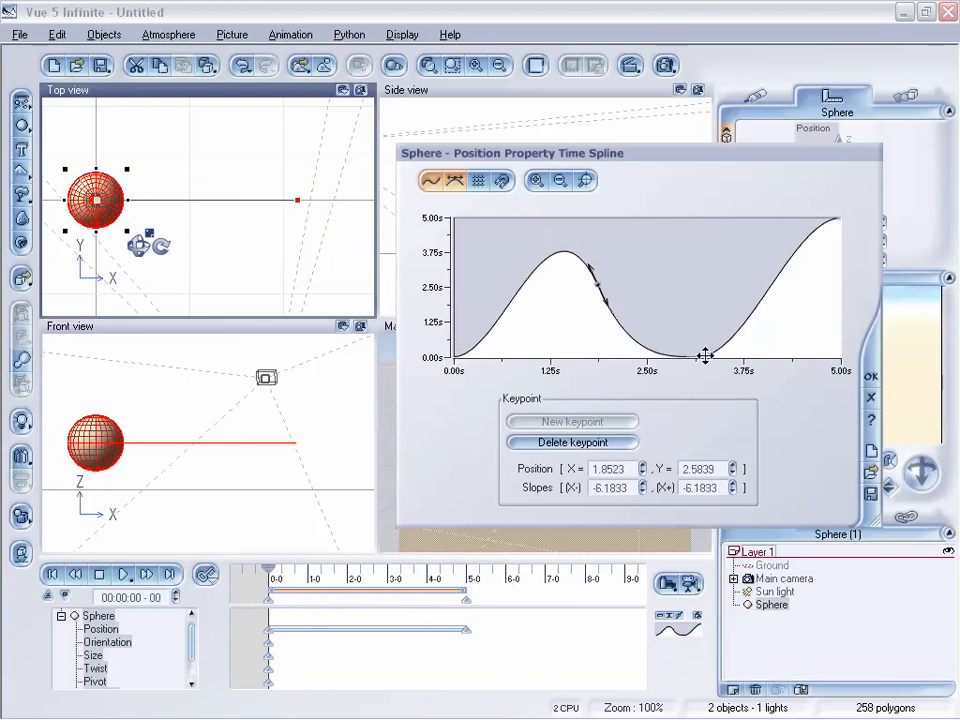
{"action": "left_click_drag", "start_coordinate": [705, 355], "coordinate": [727, 302]}
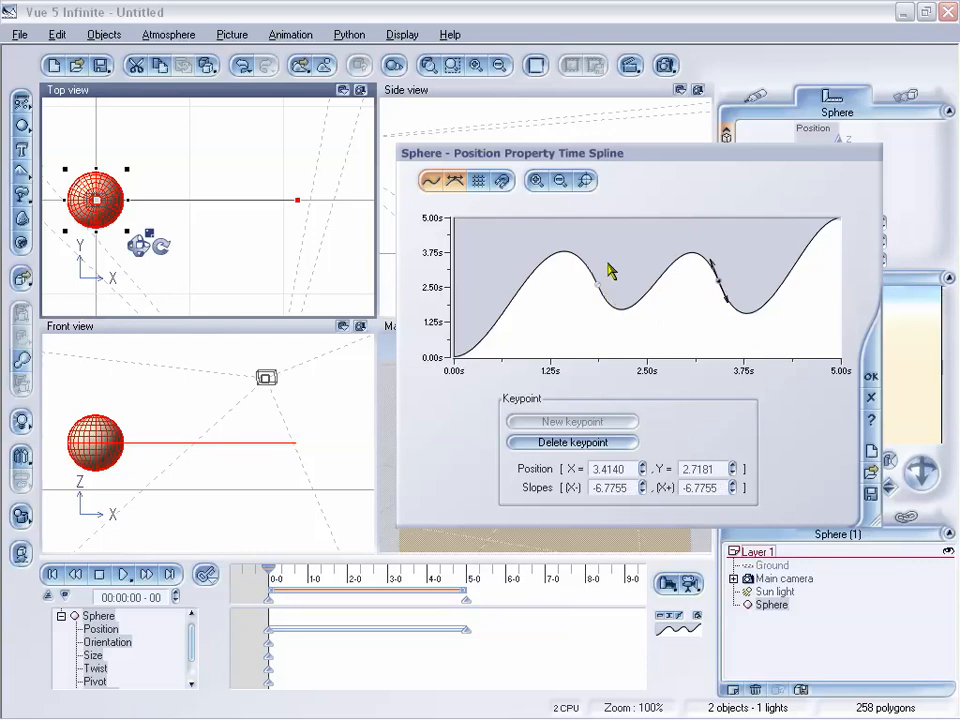
Turn on the spline grid and snapping, and move the first interior keypoint to about X = 1.84, Y = 2.52
{"action": "left_click", "coordinate": [479, 183]}
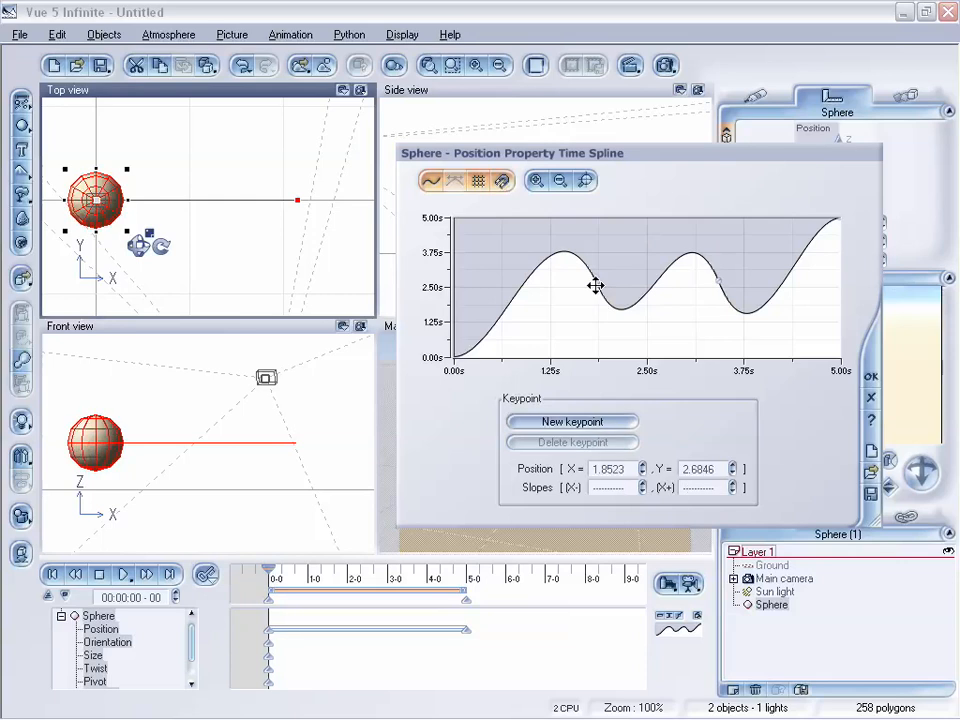
{"action": "mouse_move", "coordinate": [609, 294]}
{"action": "left_mouse_down"}
{"action": "mouse_move", "coordinate": [600, 274]}
{"action": "mouse_move", "coordinate": [645, 270]}
{"action": "mouse_move", "coordinate": [600, 274]}
{"action": "mouse_move", "coordinate": [602, 253]}
{"action": "mouse_move", "coordinate": [598, 307]}
{"action": "mouse_move", "coordinate": [548, 291]}
{"action": "mouse_move", "coordinate": [596, 287]}
{"action": "left_mouse_up"}
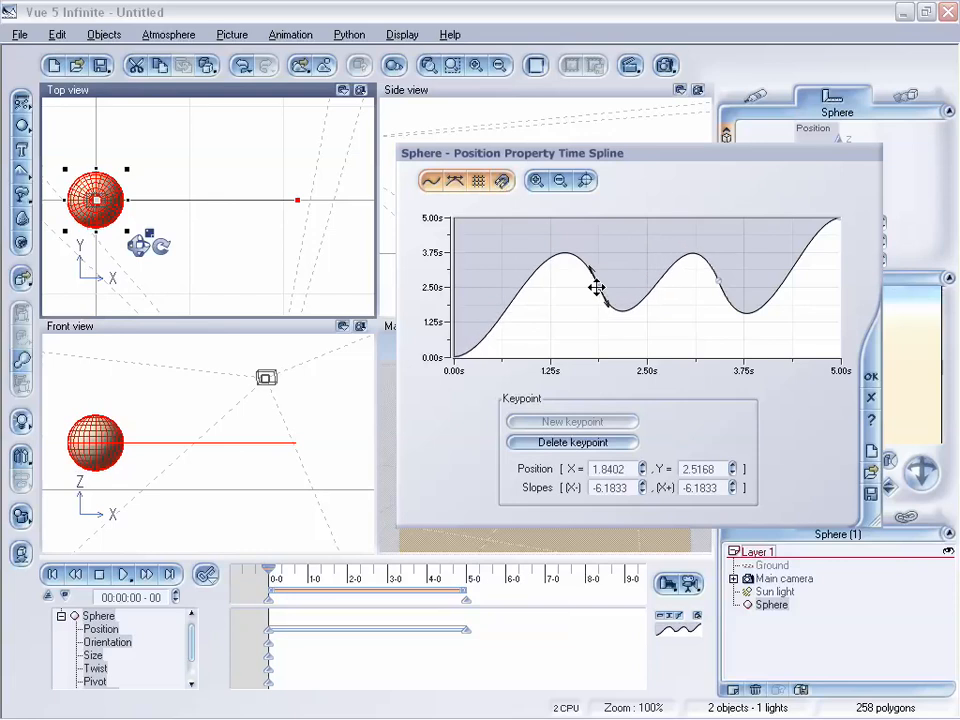
Examine the time spline graph at different zoom levels and pan positions, and reset the graph to its full extent
{"action": "left_click", "coordinate": [539, 181]}
{"action": "left_click", "coordinate": [539, 181]}
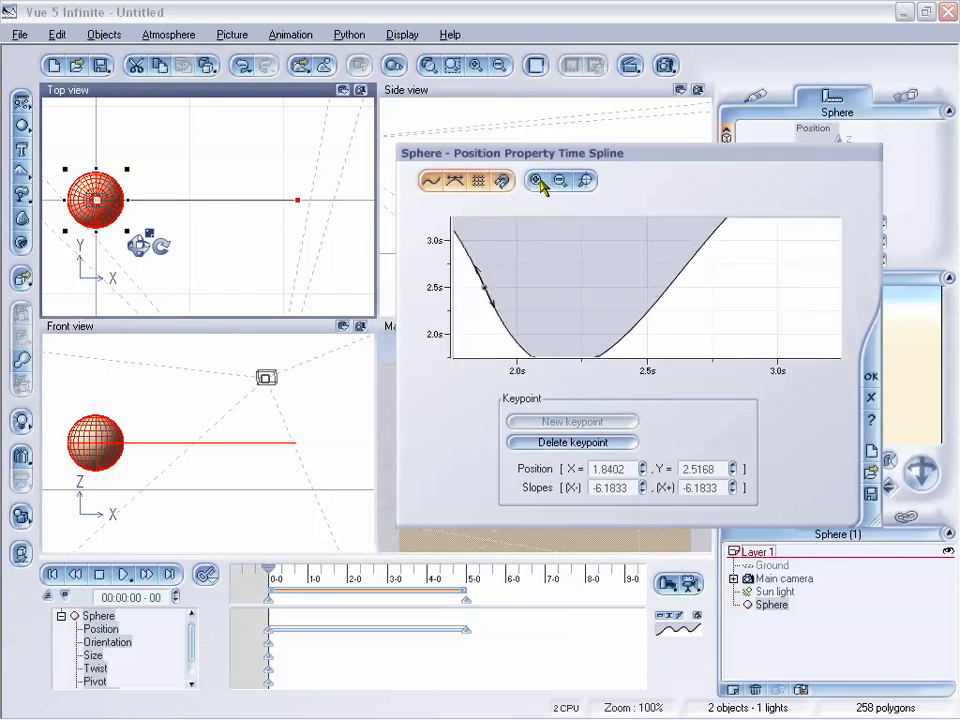
{"action": "left_click", "coordinate": [560, 182]}
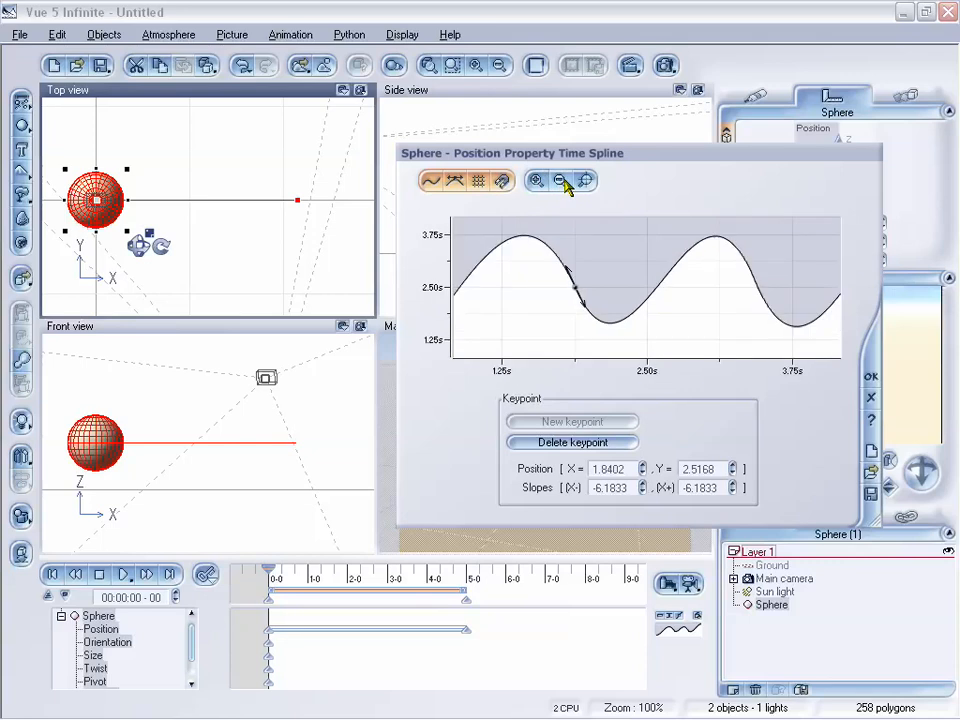
{"action": "left_click", "coordinate": [560, 182]}
{"action": "left_click", "coordinate": [560, 182]}
{"action": "left_click", "coordinate": [541, 182]}
{"action": "left_click", "coordinate": [541, 182]}
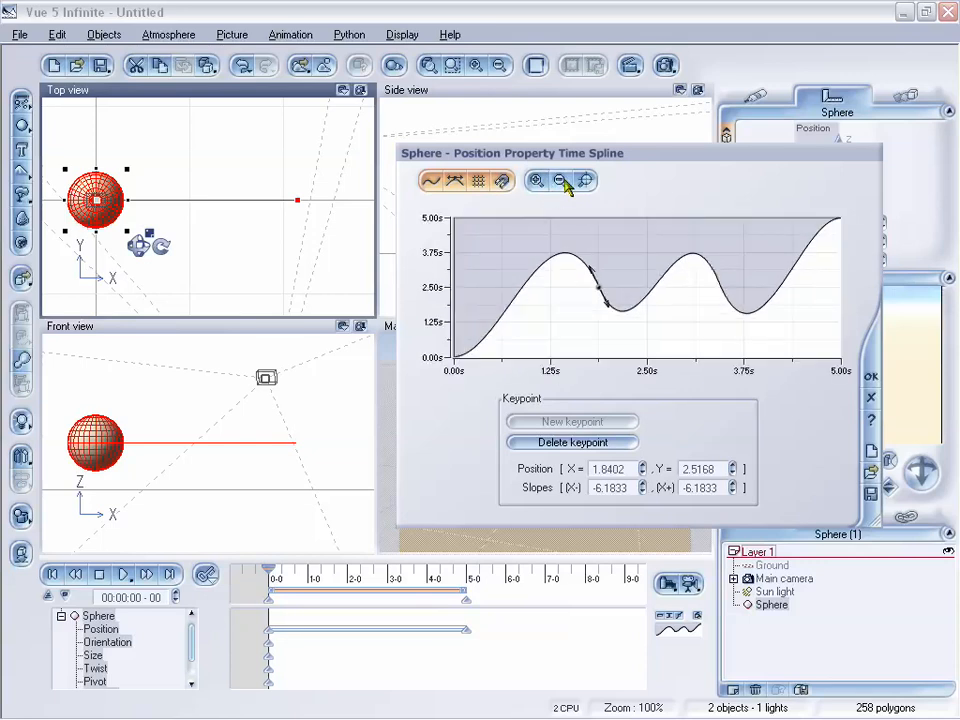
{"action": "left_click", "coordinate": [562, 183]}
{"action": "left_click", "coordinate": [562, 183]}
{"action": "left_click", "coordinate": [562, 183]}
{"action": "left_click", "coordinate": [562, 183]}
{"action": "left_click", "coordinate": [562, 183]}
{"action": "left_click", "coordinate": [563, 186]}
{"action": "left_click", "coordinate": [563, 186]}
{"action": "left_click", "coordinate": [563, 186]}
{"action": "left_click", "coordinate": [563, 186]}
{"action": "left_click", "coordinate": [563, 186]}
{"action": "left_click", "coordinate": [563, 186]}
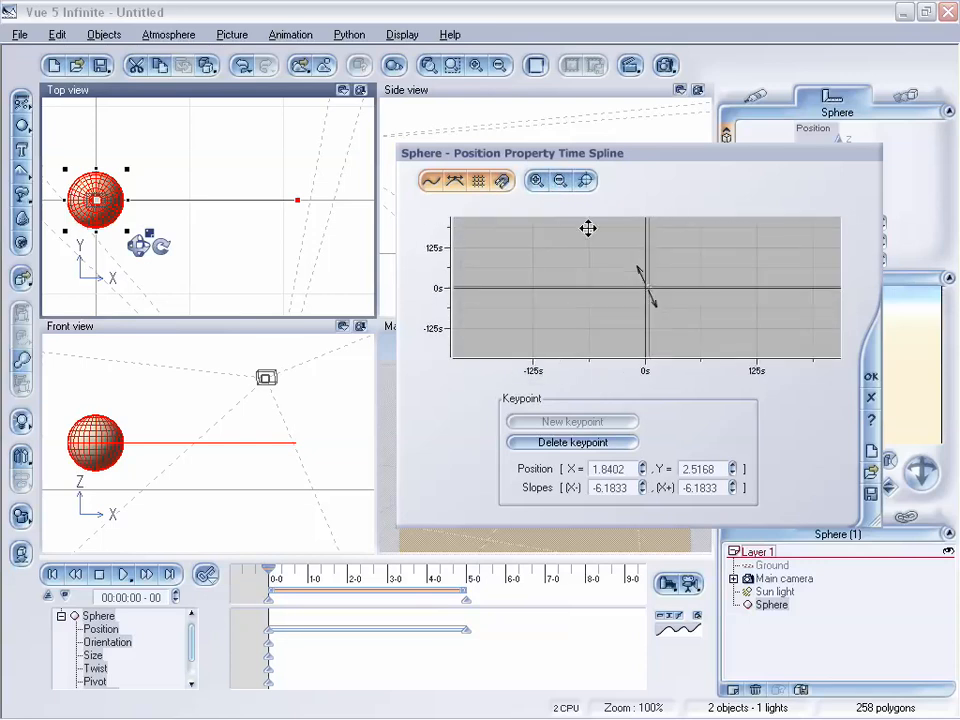
{"action": "left_click_drag", "start_coordinate": [784, 242], "coordinate": [700, 253]}
{"action": "left_click_drag", "start_coordinate": [558, 345], "coordinate": [589, 339]}
{"action": "left_click", "coordinate": [586, 183]}
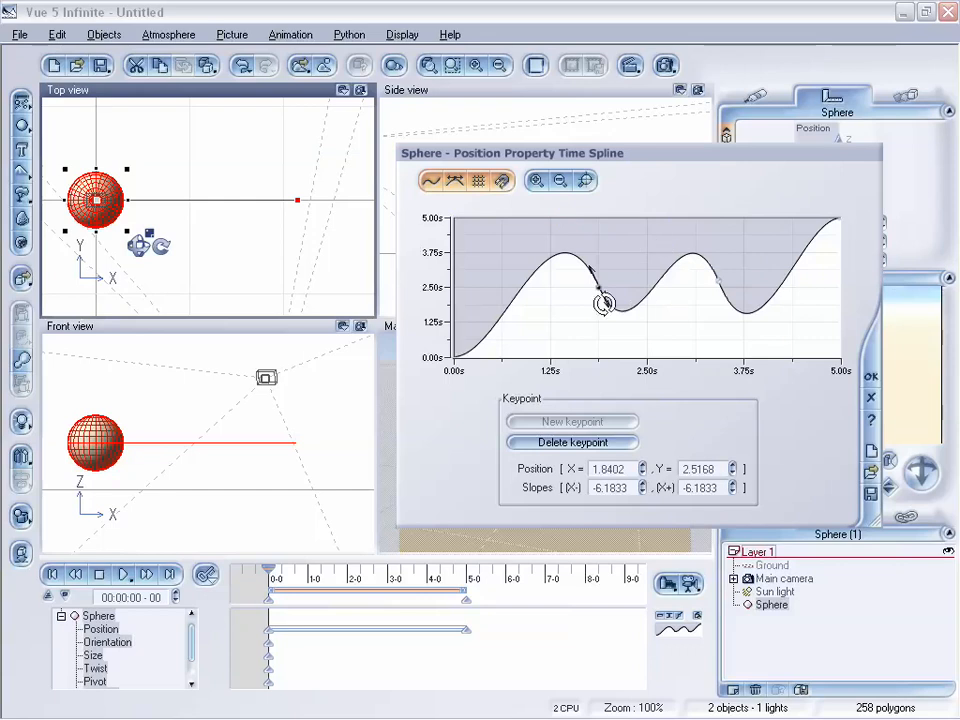
Move the first interior keypoint to about X = 1.94, Y = 2.18 with slopes of about -11.09, and scrub the resulting motion
{"action": "left_click_drag", "start_coordinate": [603, 303], "coordinate": [603, 297]}
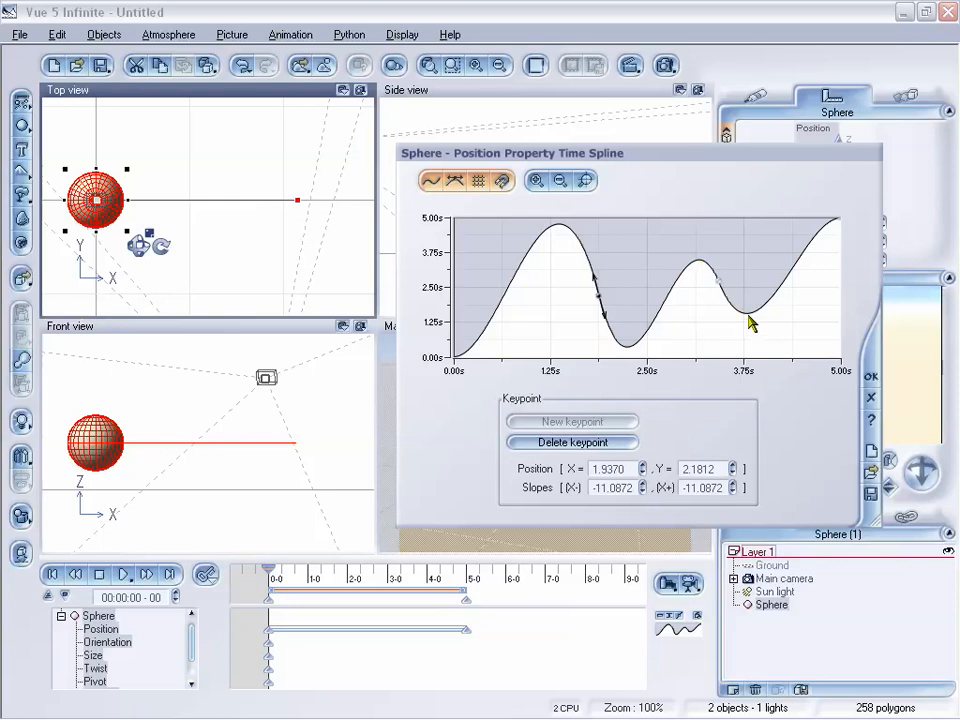
{"action": "left_click_drag", "start_coordinate": [278, 576], "coordinate": [346, 567]}
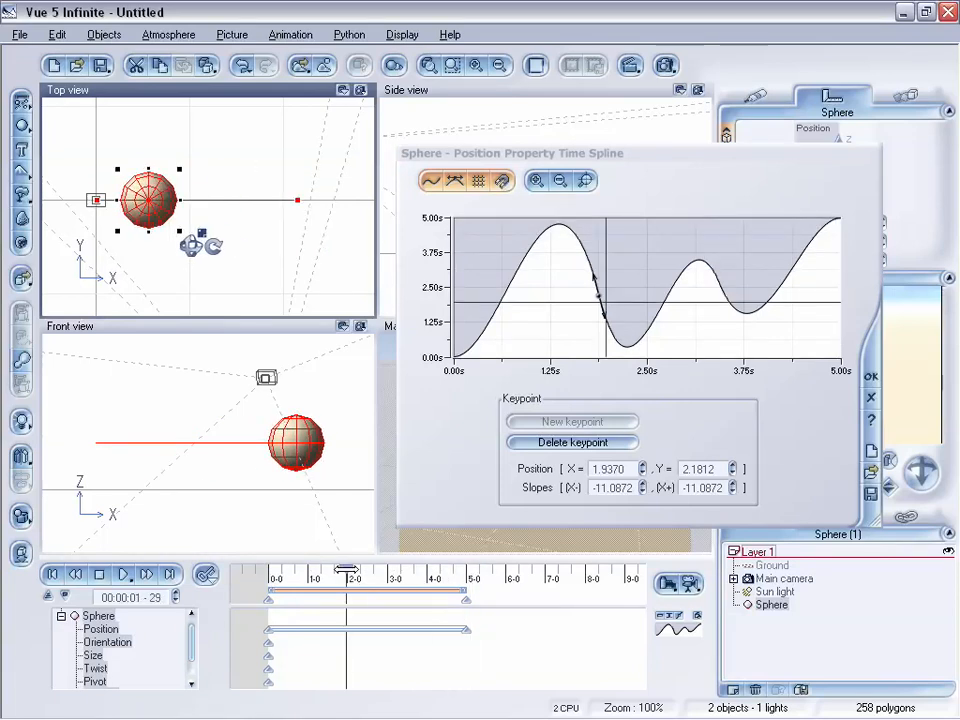
Discard the position time spline edits and scrub the sphere's motion along the timeline
{"action": "left_click_drag", "start_coordinate": [615, 170], "coordinate": [583, 152]}
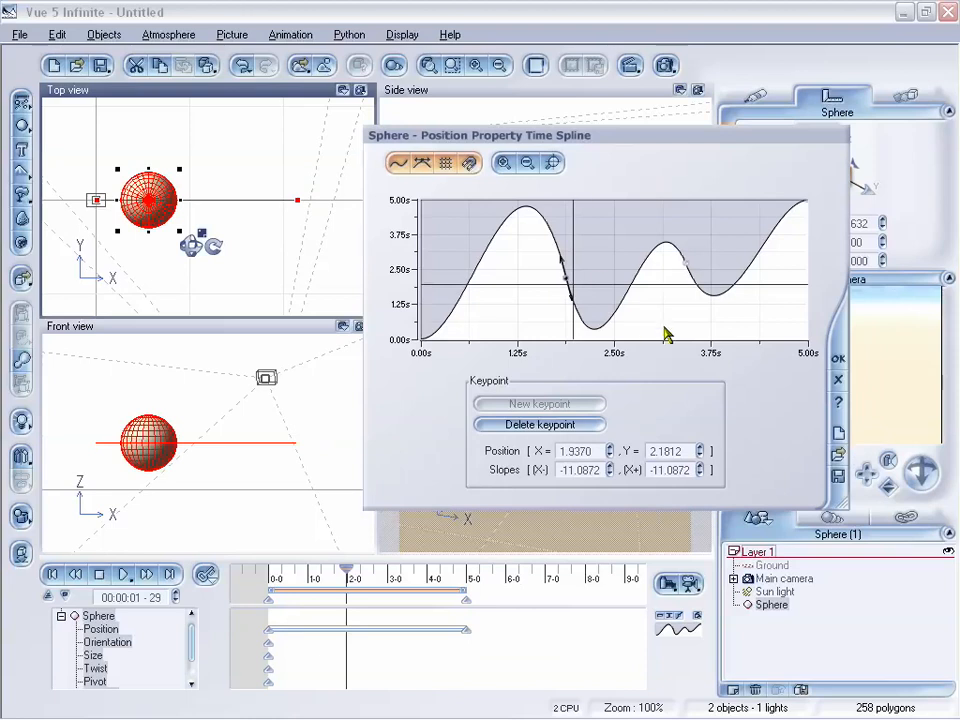
{"action": "left_click_drag", "start_coordinate": [602, 134], "coordinate": [615, 142]}
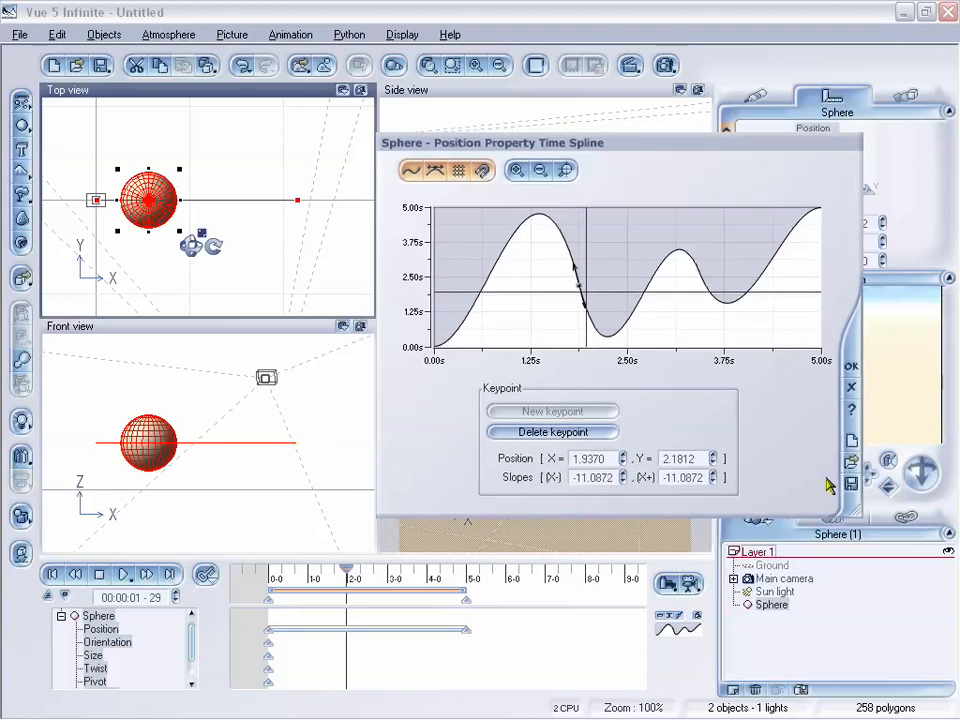
{"action": "left_click", "coordinate": [853, 390]}
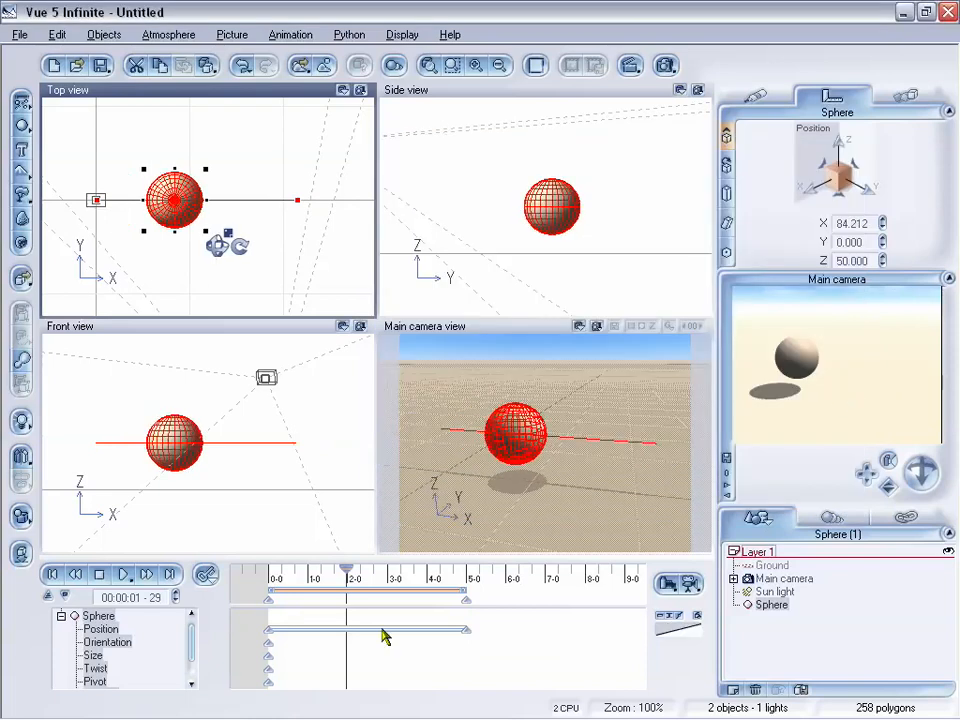
{"action": "left_click_drag", "start_coordinate": [370, 580], "coordinate": [322, 577]}
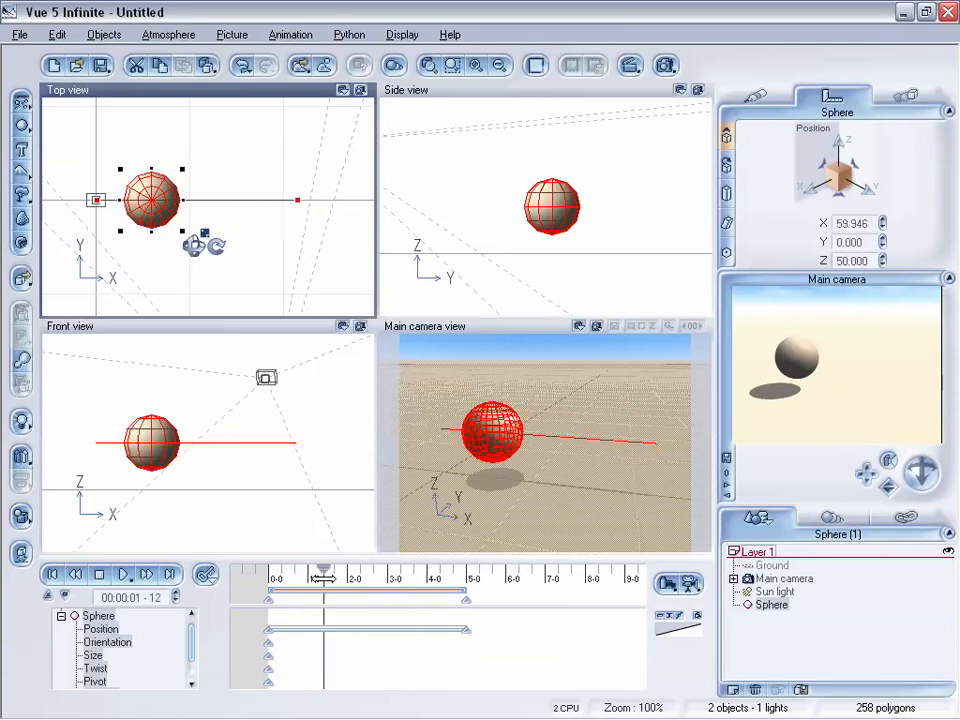
Remove all animation from the sphere and return the timeline to the start
{"action": "left_click", "coordinate": [304, 37]}
{"action": "left_click", "coordinate": [328, 252]}
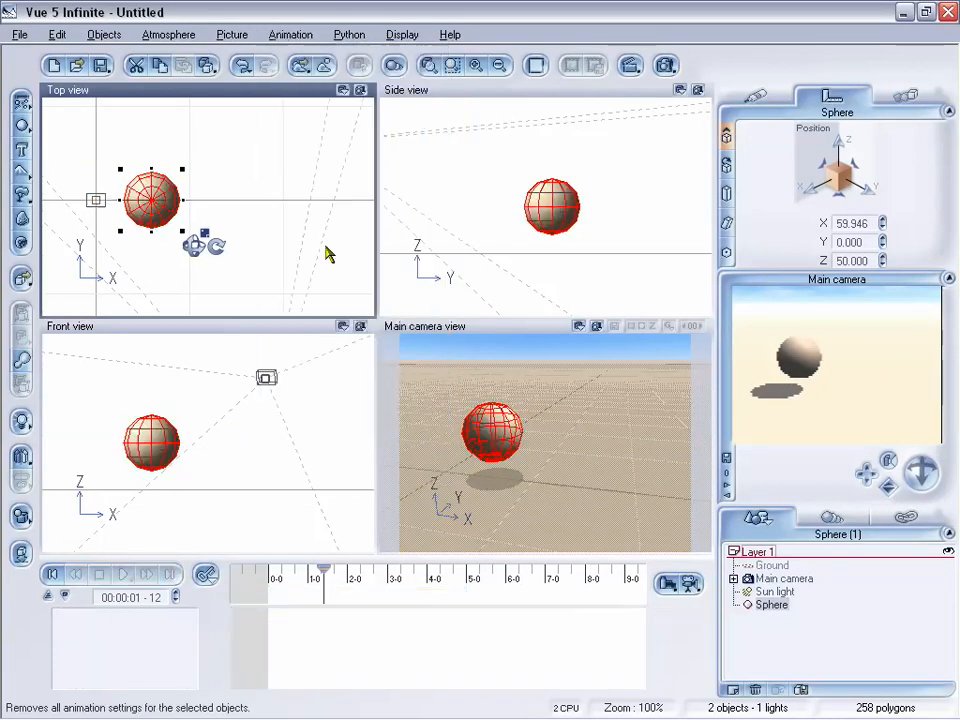
{"action": "mouse_move", "coordinate": [322, 568]}
{"action": "left_mouse_down"}
{"action": "mouse_move", "coordinate": [264, 570]}
{"action": "mouse_move", "coordinate": [273, 569]}
{"action": "left_mouse_up"}
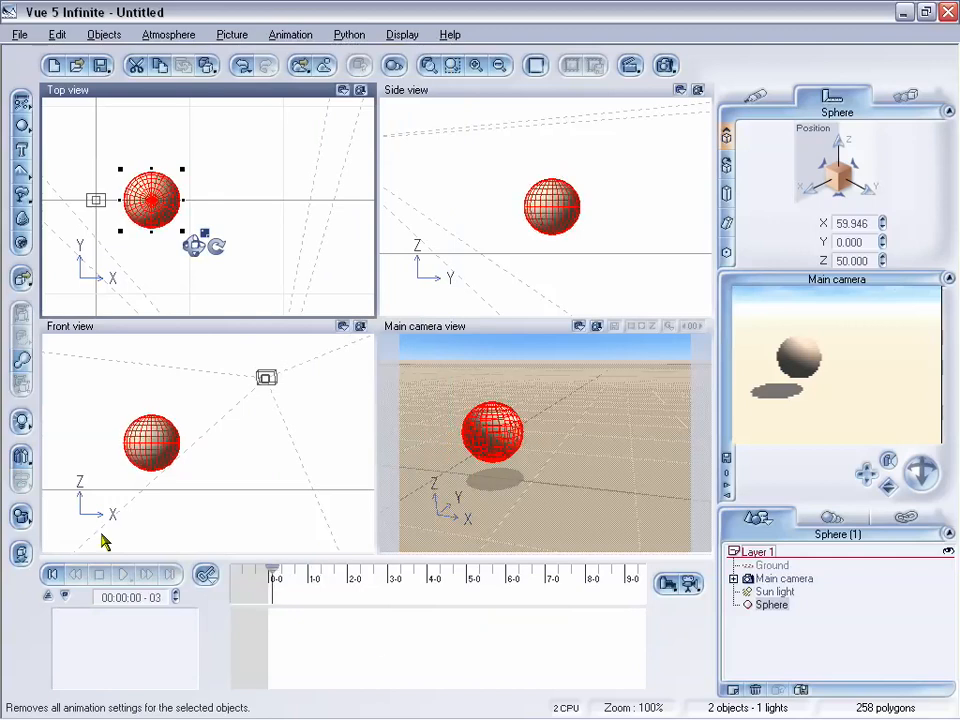
{"action": "left_click", "coordinate": [52, 574]}
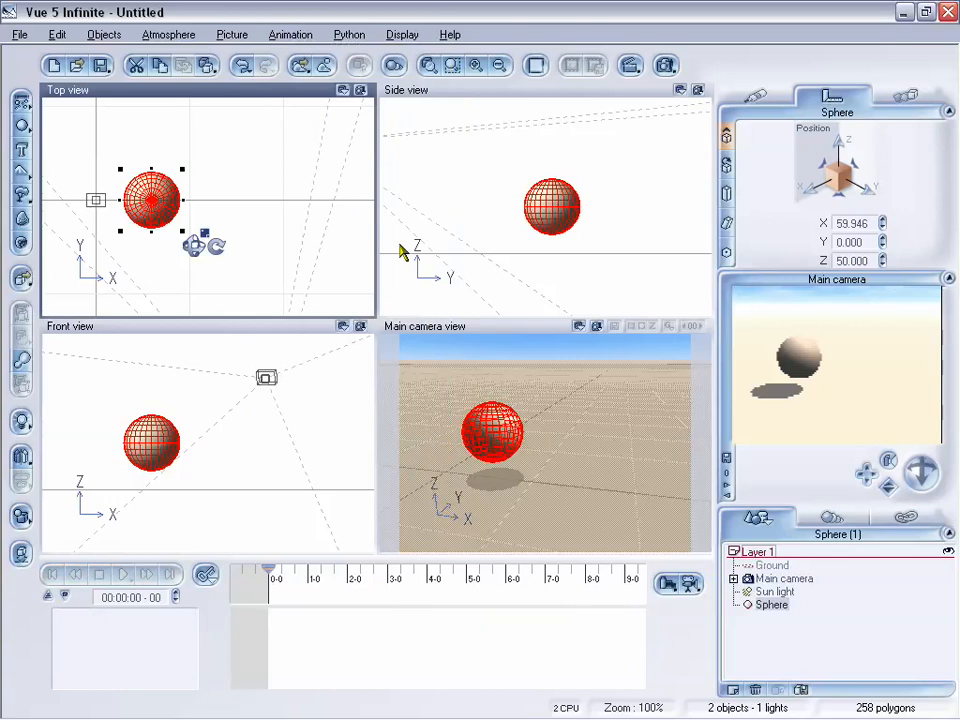
Animate the sphere's size by enlarging it uniformly to about 177.12 at 5 seconds on the timeline
{"action": "right_click_drag", "start_coordinate": [182, 402], "coordinate": [230, 413]}
{"action": "right_click_drag", "start_coordinate": [540, 406], "coordinate": [586, 407]}
{"action": "mouse_move", "coordinate": [889, 486]}
{"action": "left_mouse_down"}
{"action": "mouse_move", "coordinate": [889, 445]}
{"action": "mouse_move", "coordinate": [889, 496]}
{"action": "mouse_move", "coordinate": [889, 486]}
{"action": "left_mouse_up"}
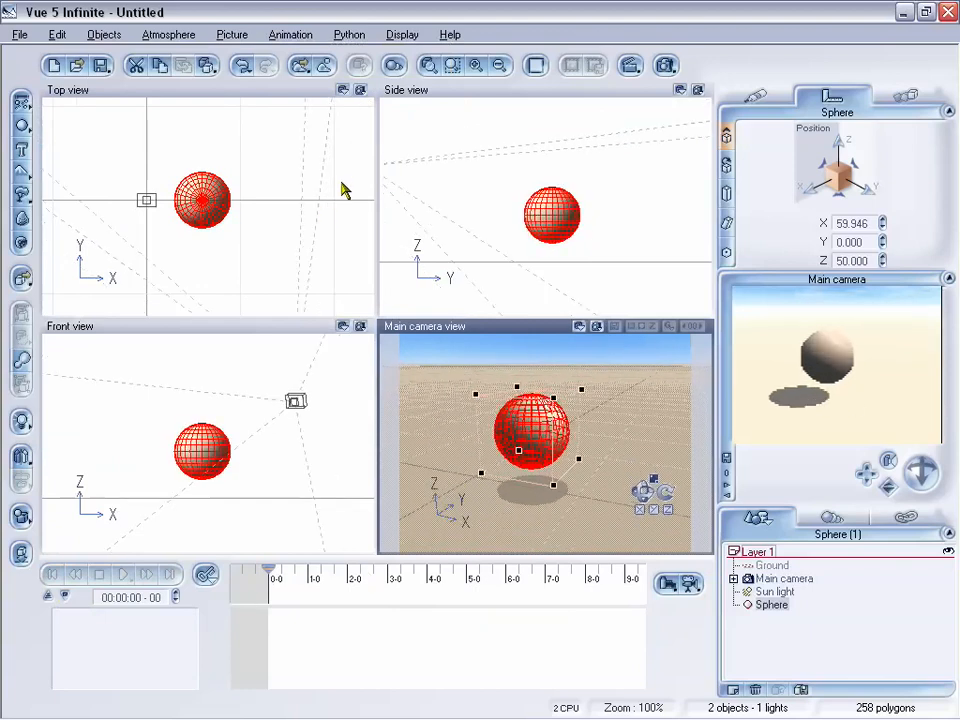
{"action": "left_click_drag", "start_coordinate": [270, 568], "coordinate": [470, 567]}
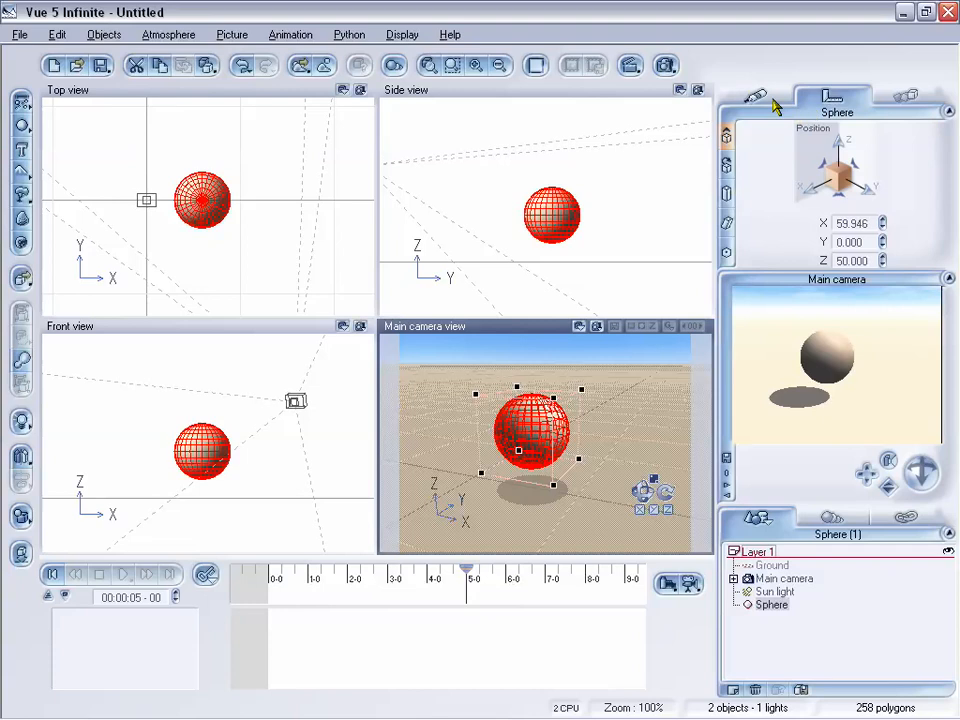
{"action": "left_click", "coordinate": [727, 194]}
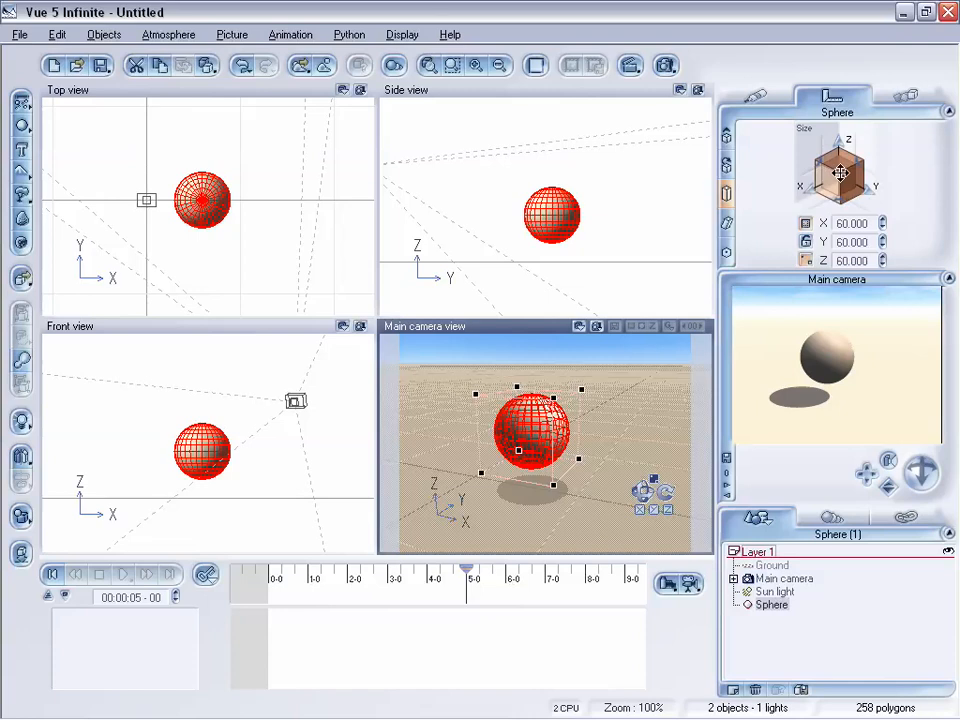
{"action": "left_click_drag", "start_coordinate": [840, 172], "coordinate": [893, 105]}
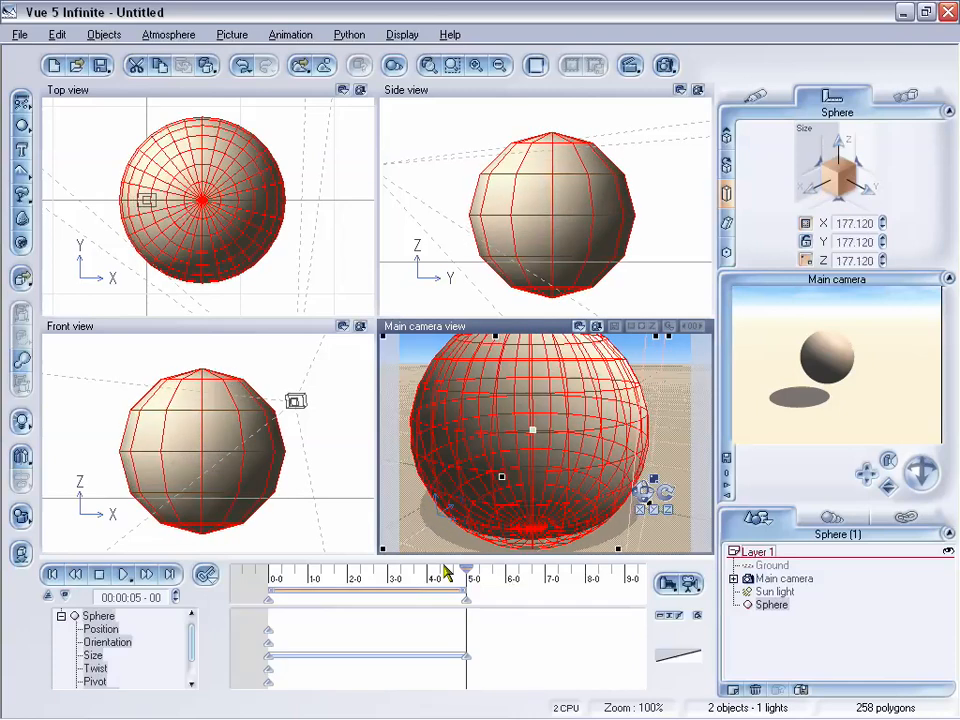
Preview the sphere's size animation by scrubbing and jumping between its keyframes
{"action": "mouse_move", "coordinate": [466, 572]}
{"action": "left_mouse_down"}
{"action": "mouse_move", "coordinate": [265, 572]}
{"action": "mouse_move", "coordinate": [439, 572]}
{"action": "mouse_move", "coordinate": [268, 575]}
{"action": "mouse_move", "coordinate": [467, 593]}
{"action": "left_mouse_up"}
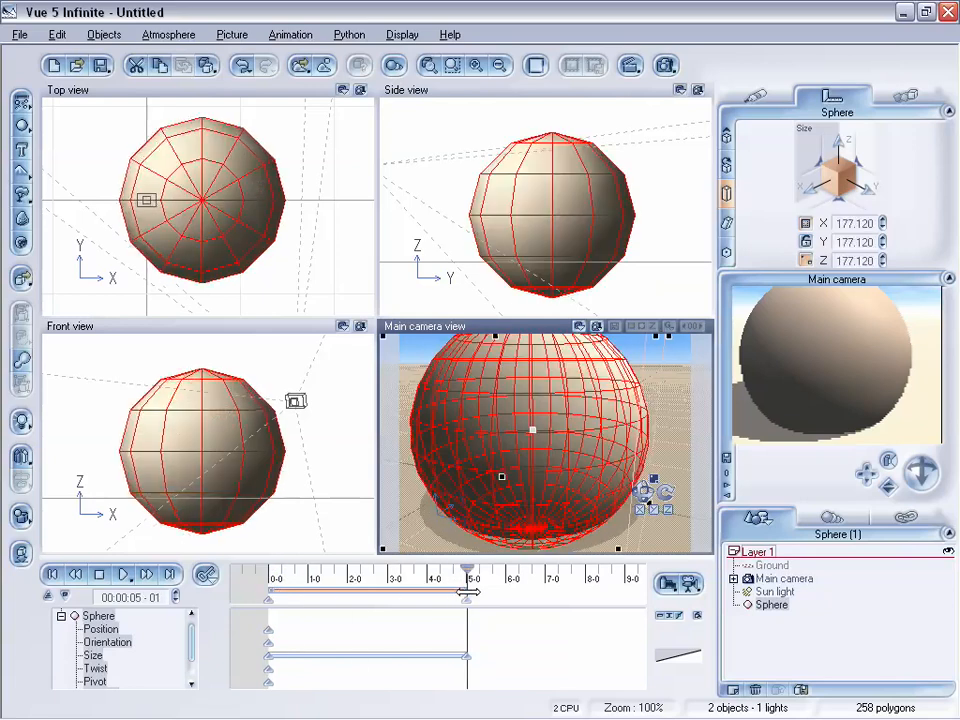
{"action": "left_click", "coordinate": [76, 575]}
{"action": "left_click", "coordinate": [147, 575]}
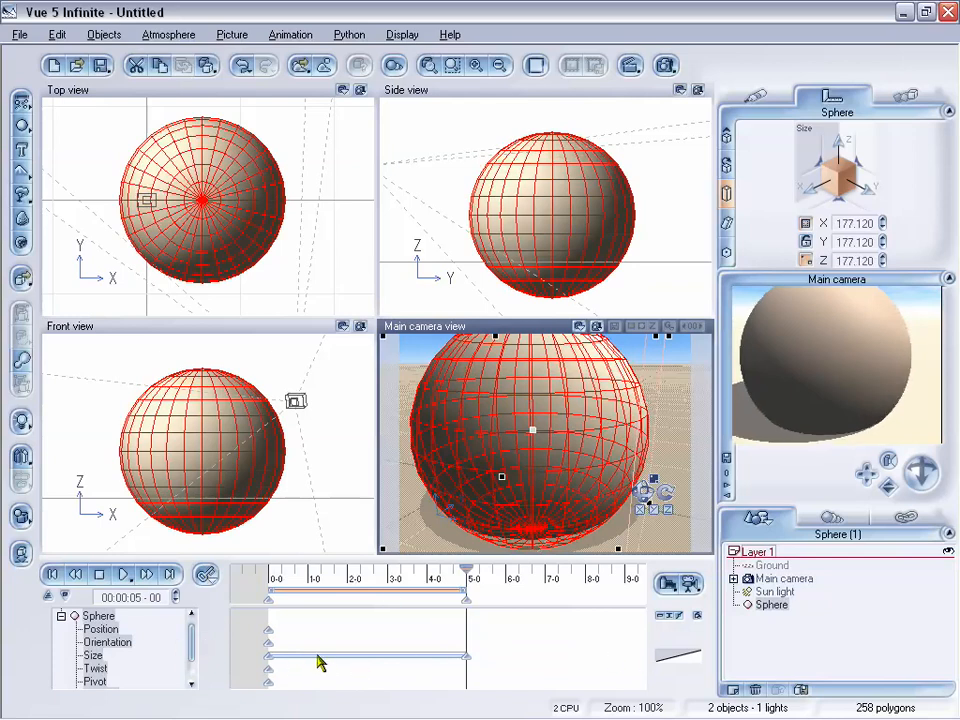
{"action": "mouse_move", "coordinate": [191, 645]}
{"action": "left_mouse_down"}
{"action": "mouse_move", "coordinate": [190, 656]}
{"action": "mouse_move", "coordinate": [191, 644]}
{"action": "left_mouse_up"}
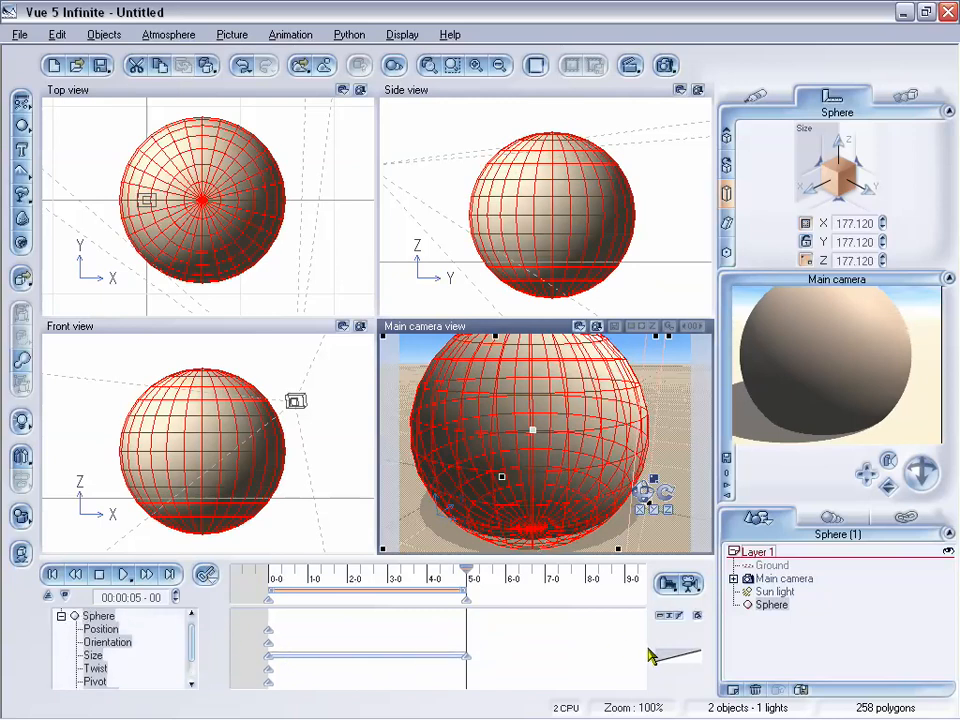
Open the sphere's size time spline for editing and place the editor clear of the top and front views
{"action": "right_click", "coordinate": [695, 662]}
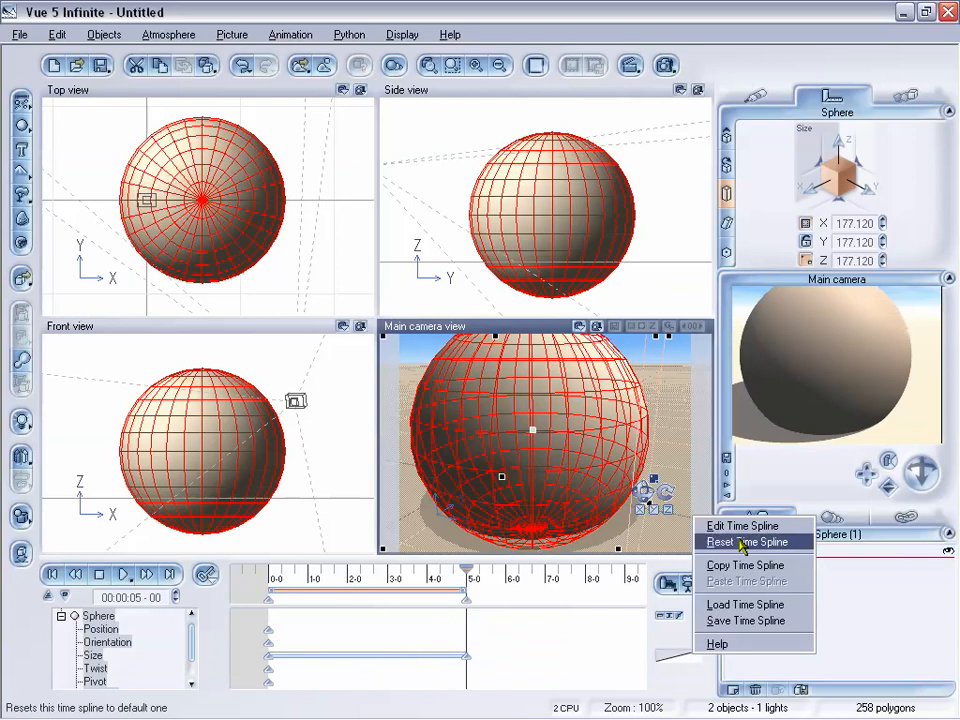
{"action": "left_click", "coordinate": [741, 526]}
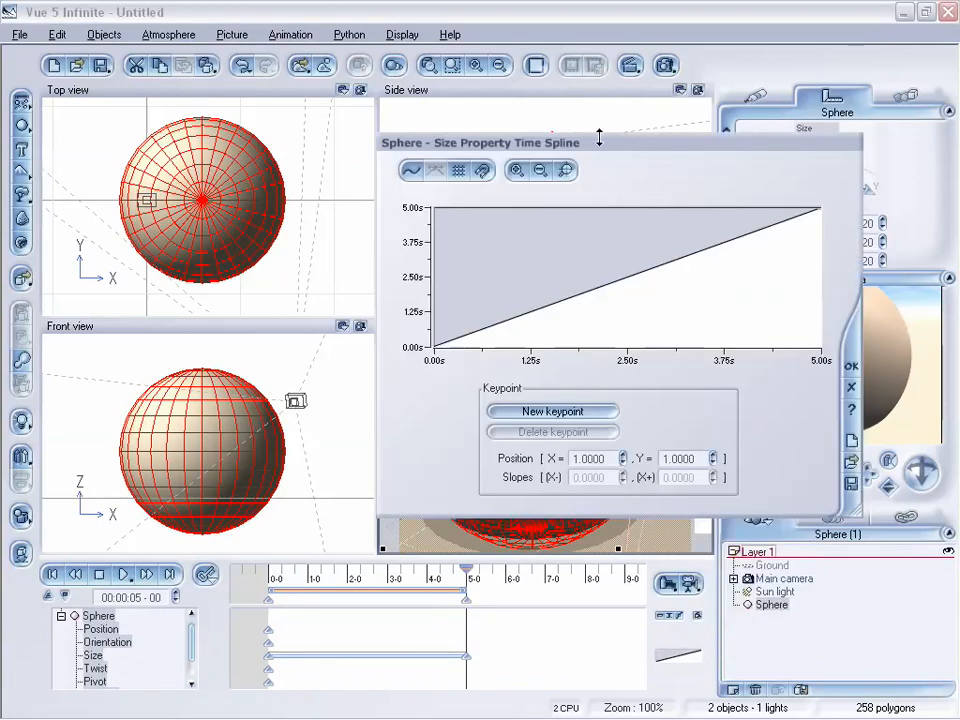
{"action": "left_click_drag", "start_coordinate": [589, 150], "coordinate": [600, 64]}
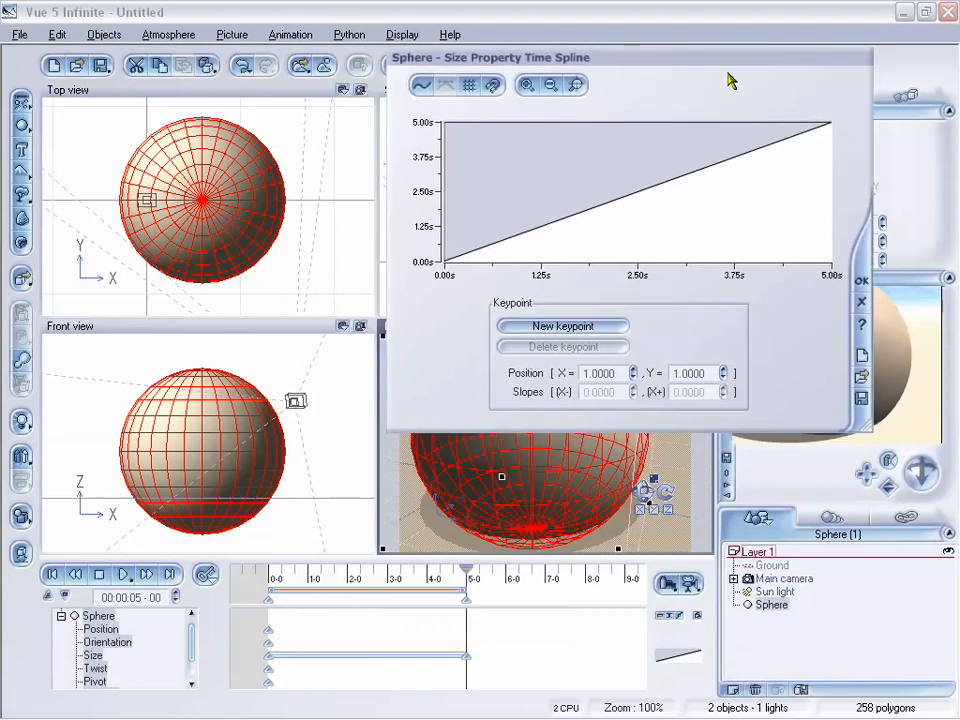
{"action": "left_click_drag", "start_coordinate": [724, 57], "coordinate": [726, 79]}
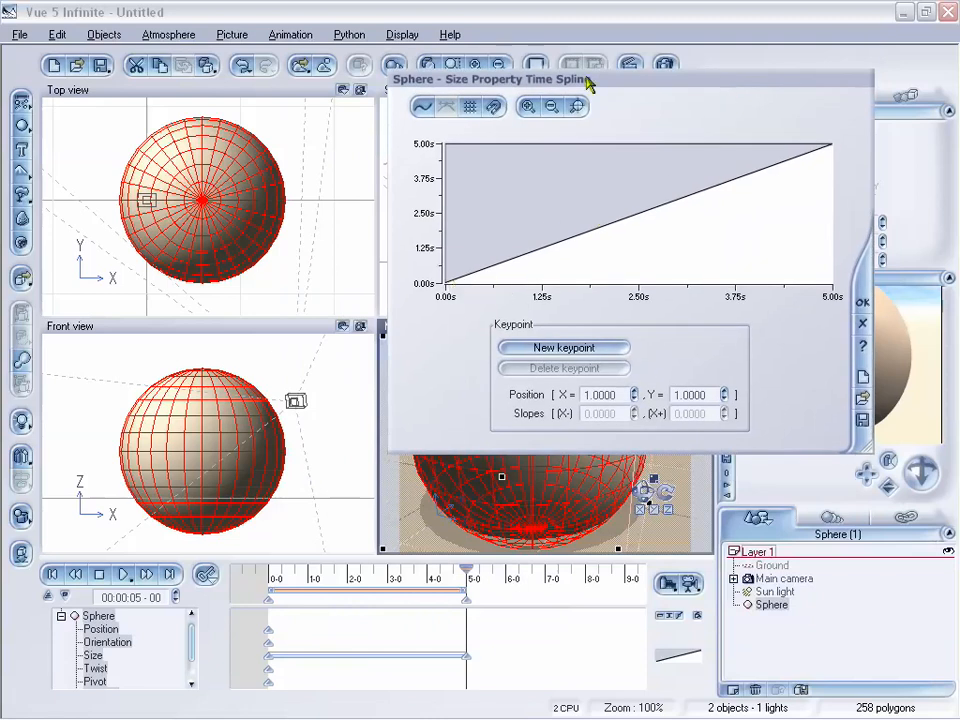
{"action": "left_click_drag", "start_coordinate": [589, 86], "coordinate": [622, 80]}
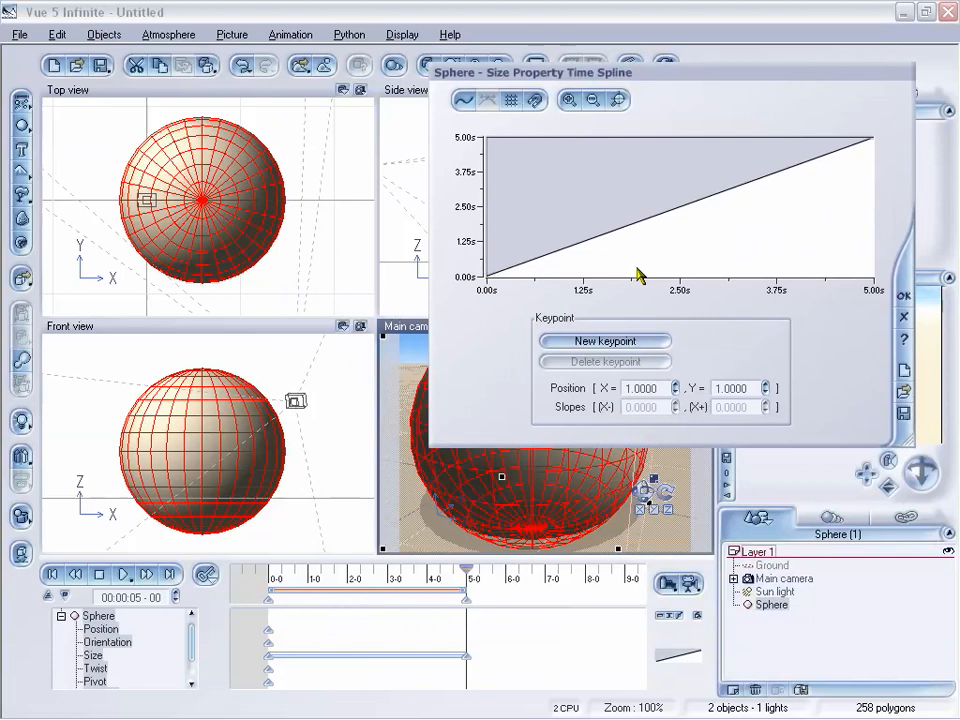
Try the size spline's end keypoint at Y = 0, restore it to Y = 5, and scrub the size change for both
{"action": "left_click_drag", "start_coordinate": [872, 139], "coordinate": [877, 316]}
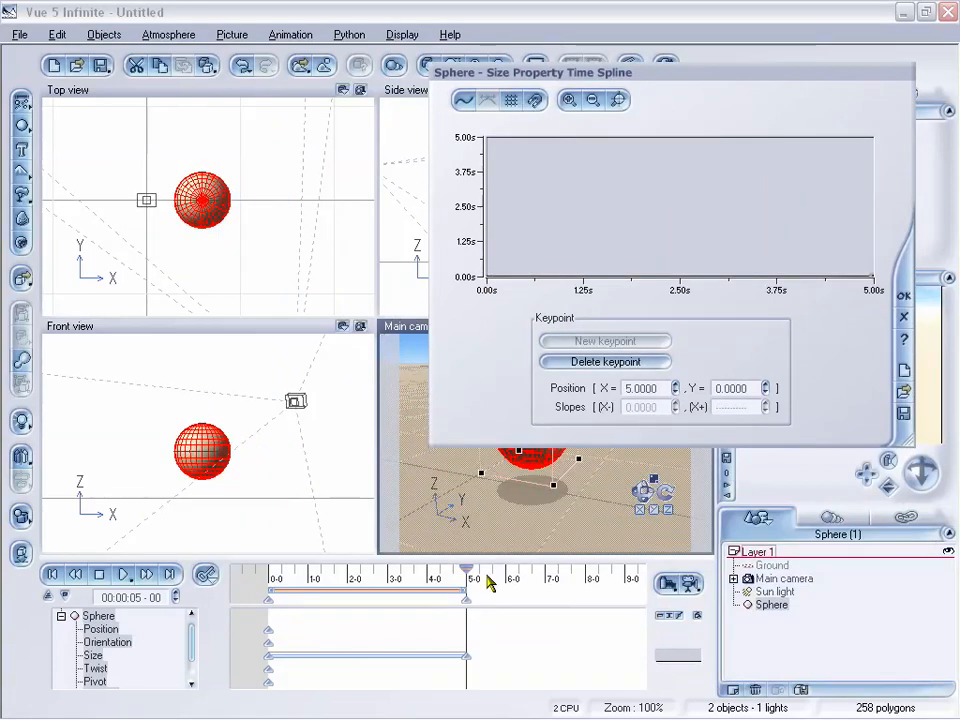
{"action": "left_click_drag", "start_coordinate": [463, 569], "coordinate": [410, 570]}
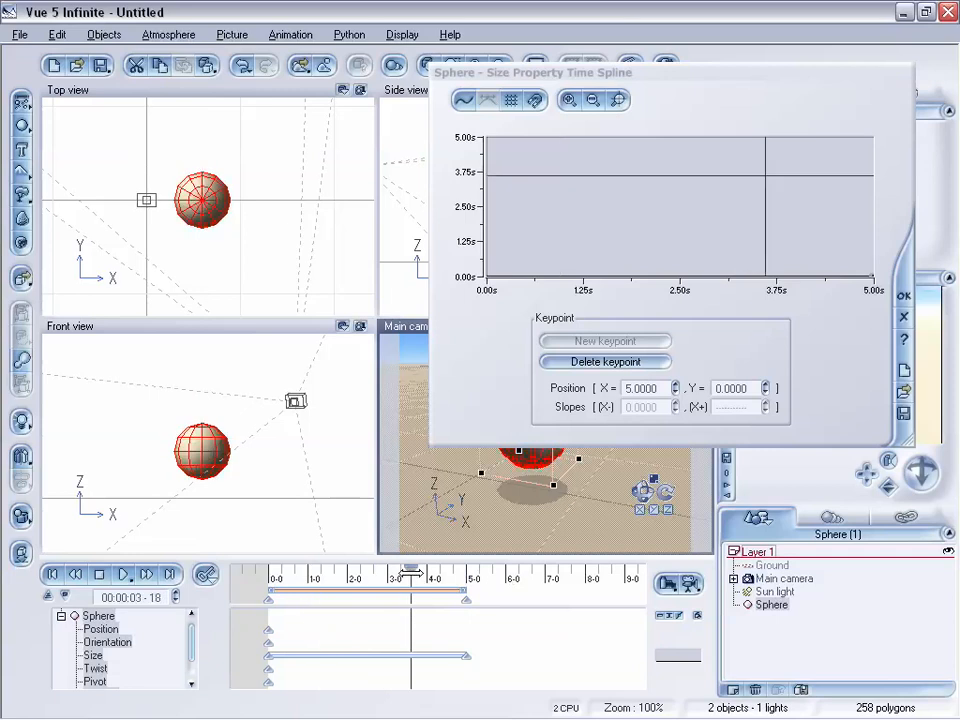
{"action": "left_click_drag", "start_coordinate": [880, 285], "coordinate": [876, 120]}
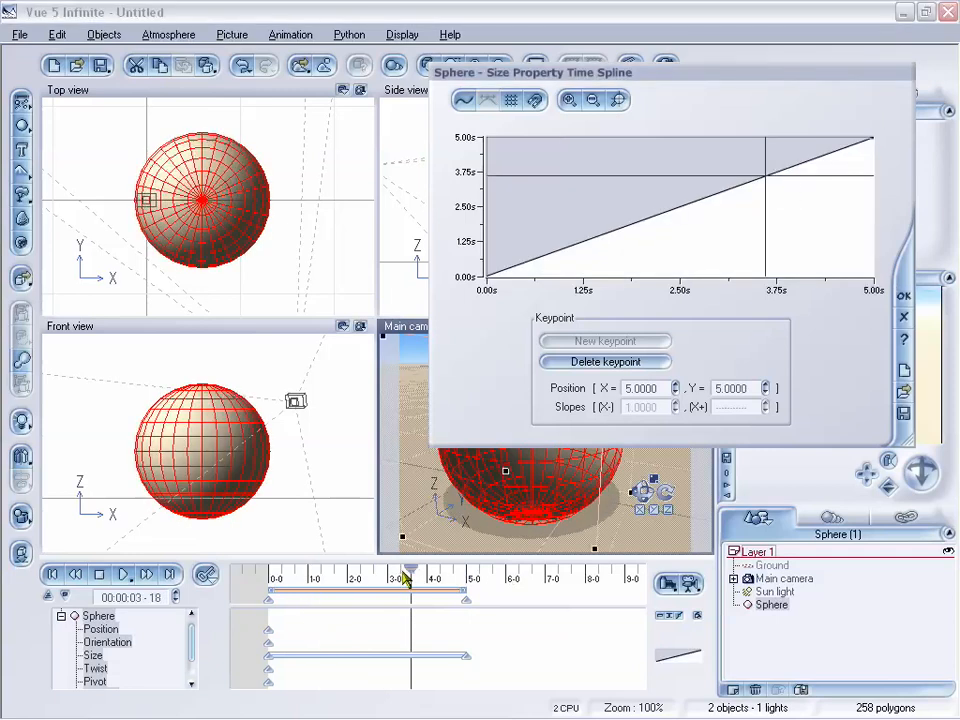
{"action": "left_click_drag", "start_coordinate": [410, 570], "coordinate": [350, 570]}
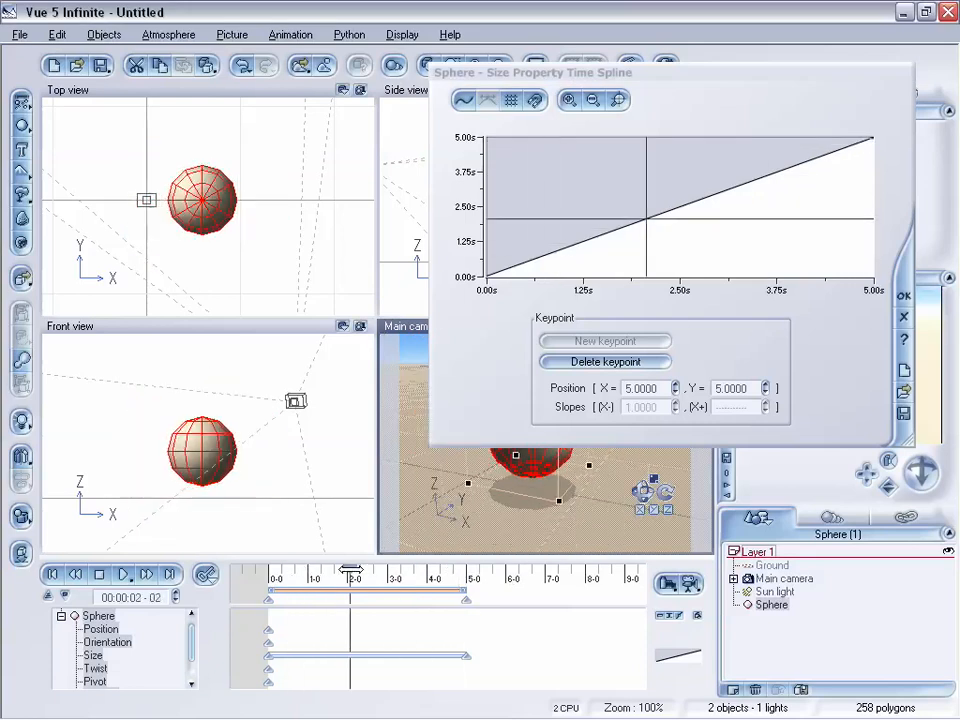
Add size spline keypoints at about X = 2.36, Y = 3.12; X = 4.03, Y = 2.72; and X = 0.82, Y = 1.41
{"action": "left_click", "coordinate": [669, 189]}
{"action": "left_click", "coordinate": [606, 341]}
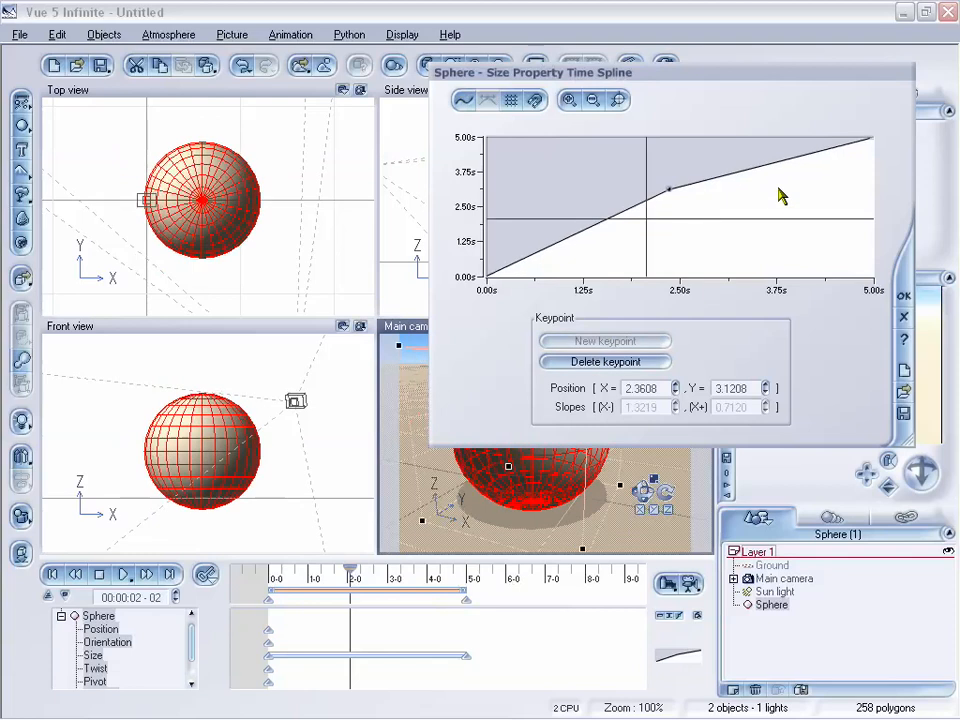
{"action": "left_click", "coordinate": [797, 203]}
{"action": "left_click", "coordinate": [634, 341]}
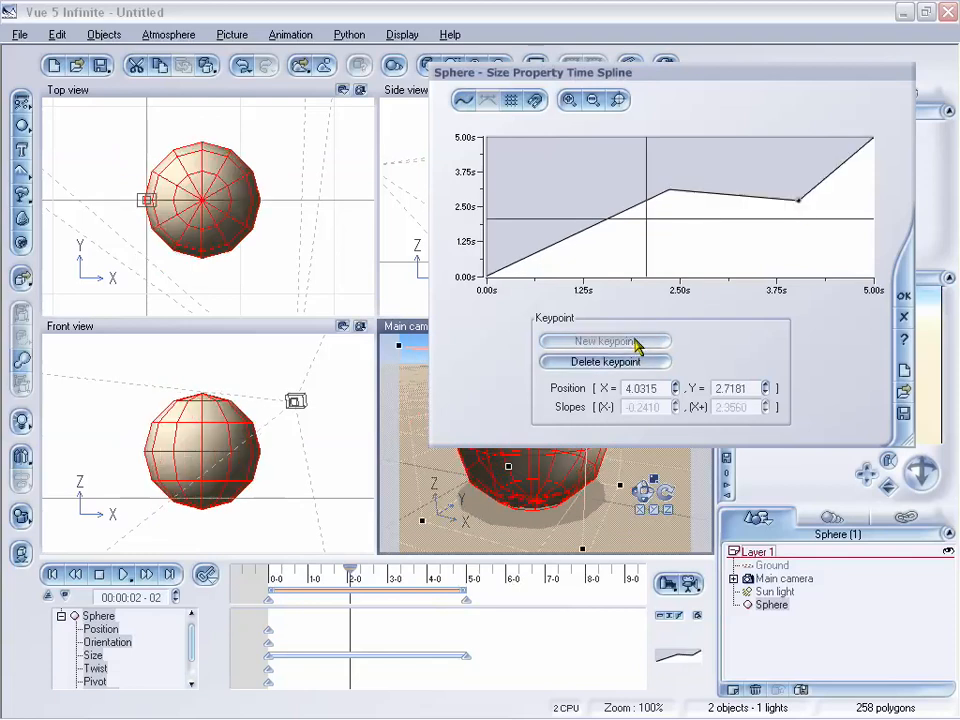
{"action": "left_click", "coordinate": [552, 239]}
{"action": "left_click", "coordinate": [606, 341]}
Turn on the grid and curve smoothing, and move the first interior keypoint to about X = 1.05, Y = 1.75 with slopes of about -3.00
{"action": "left_click", "coordinate": [512, 101]}
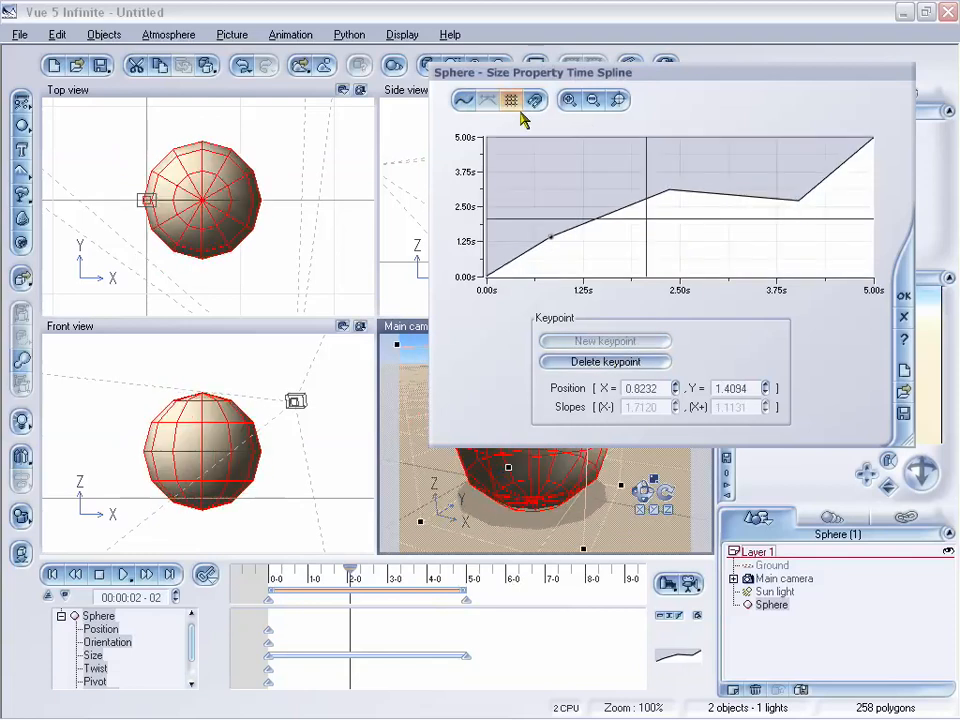
{"action": "left_click", "coordinate": [465, 101]}
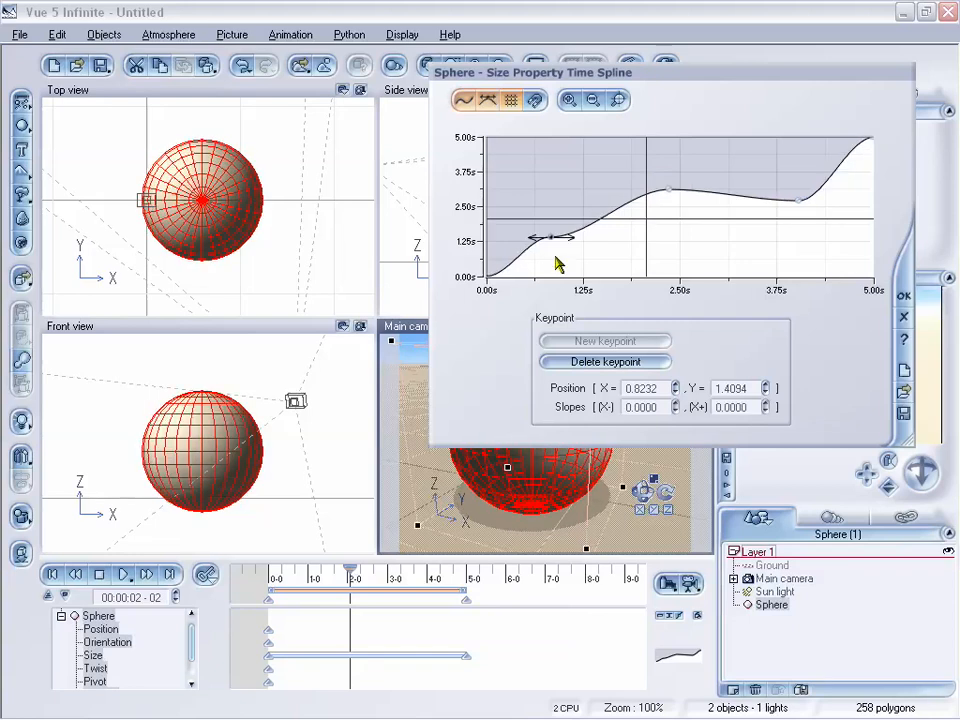
{"action": "mouse_move", "coordinate": [570, 238]}
{"action": "left_mouse_down"}
{"action": "mouse_move", "coordinate": [553, 257]}
{"action": "mouse_move", "coordinate": [557, 229]}
{"action": "mouse_move", "coordinate": [568, 228]}
{"action": "left_mouse_up"}
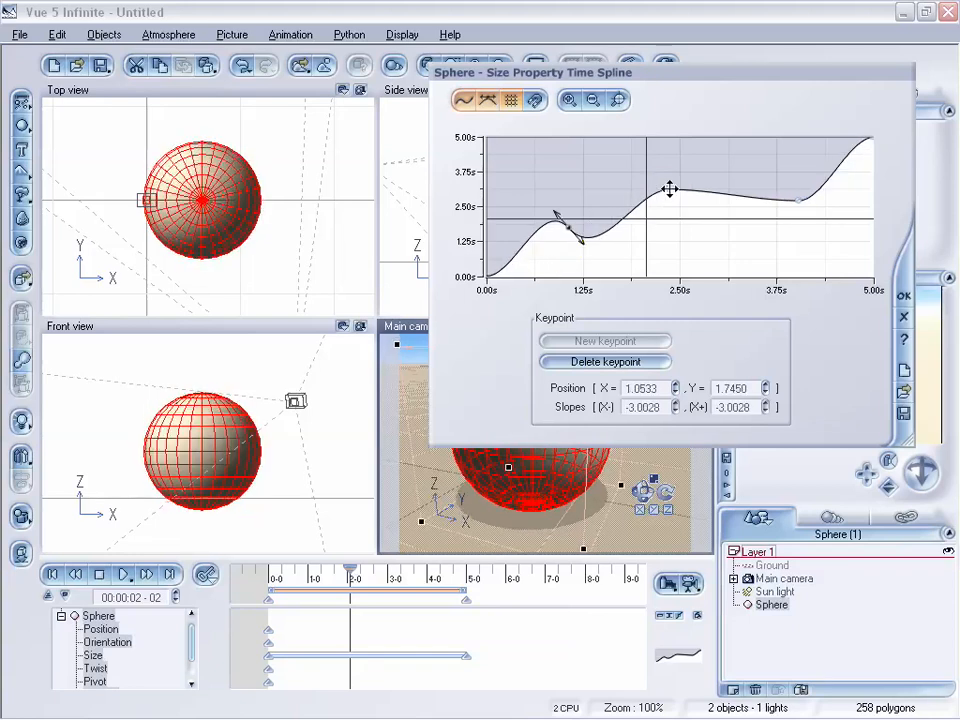
Tilt the middle keypoint's slopes to about -11.09; move the third to about X = 3.44, Y = 1.91 with slopes of about 6.65
{"action": "left_click", "coordinate": [669, 189]}
{"action": "left_click_drag", "start_coordinate": [691, 197], "coordinate": [678, 221]}
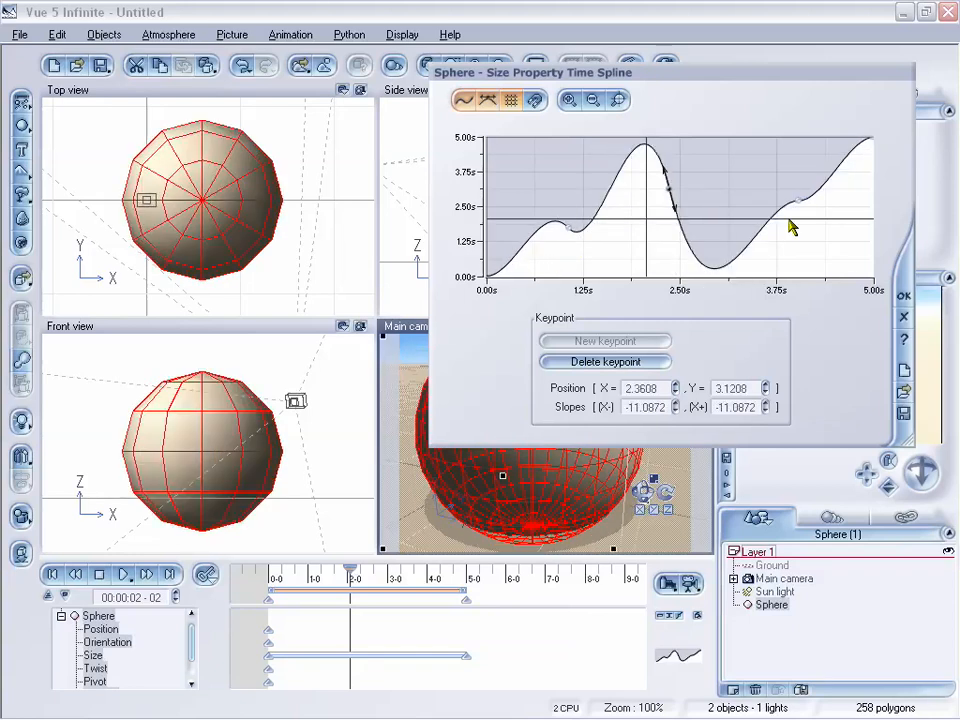
{"action": "left_click_drag", "start_coordinate": [797, 199], "coordinate": [763, 199]}
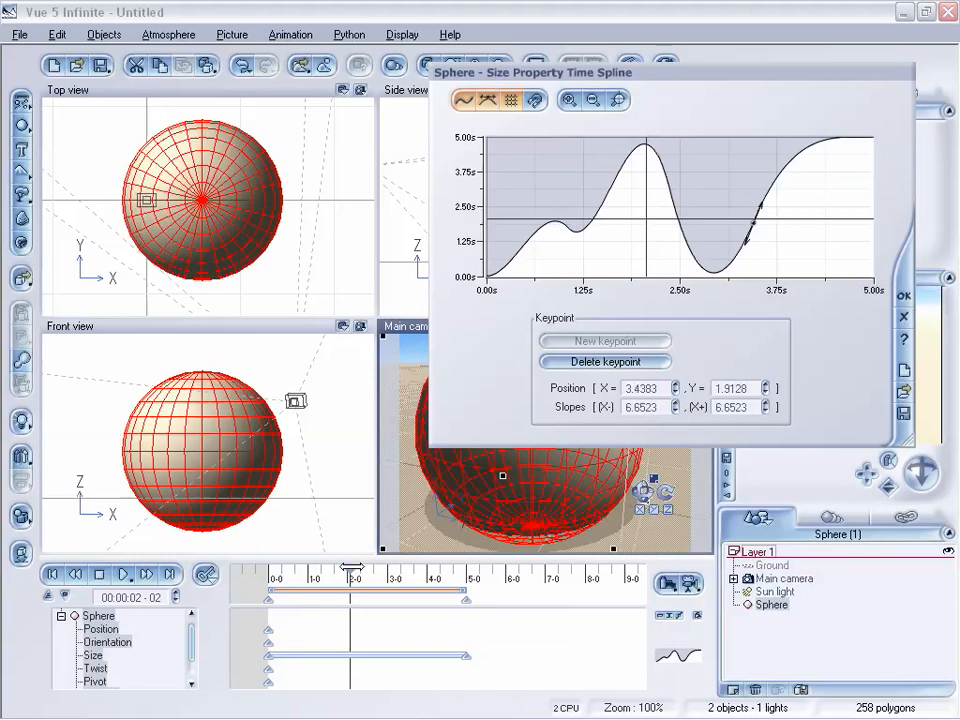
Scrub the size animation to 3 seconds 20 frames and discard the size time spline edits
{"action": "left_click_drag", "start_coordinate": [352, 570], "coordinate": [414, 528]}
{"action": "left_click_drag", "start_coordinate": [676, 63], "coordinate": [640, 84]}
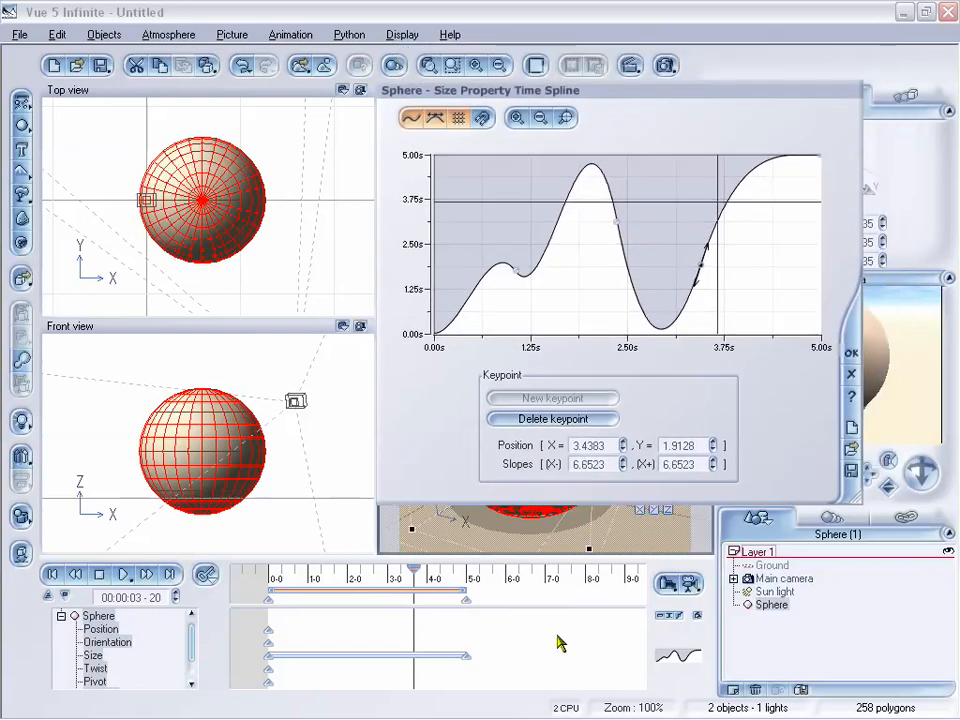
{"action": "left_click", "coordinate": [851, 374]}
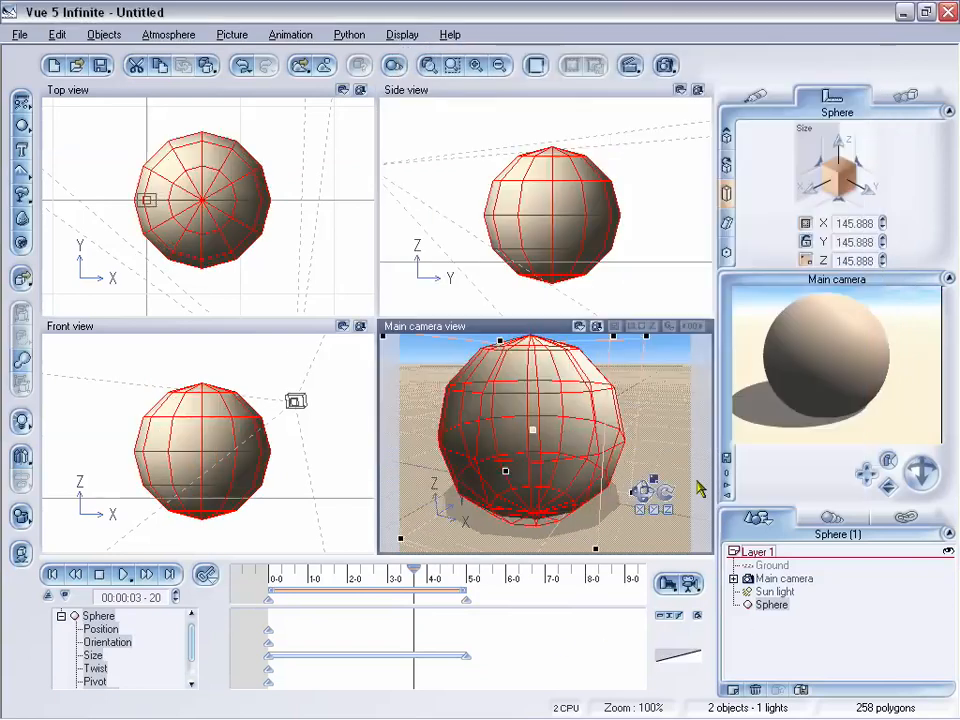
{"action": "left_click_drag", "start_coordinate": [190, 645], "coordinate": [194, 648]}
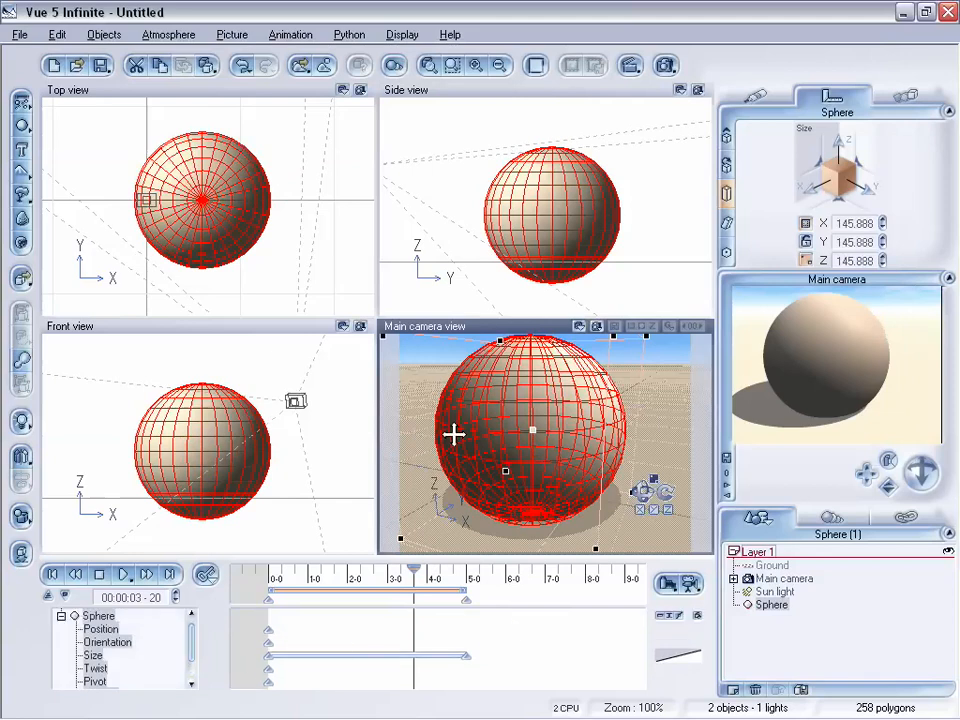
{"action": "scroll", "coordinate": [189, 654], "scroll_direction": "down", "scroll_amount": 1}
{"action": "scroll", "coordinate": [185, 660], "scroll_direction": "up", "scroll_amount": 1}
{"action": "scroll", "coordinate": [190, 655], "scroll_direction": "down", "scroll_amount": 1}
{"action": "scroll", "coordinate": [190, 655], "scroll_direction": "up", "scroll_amount": 1}
Browse the Other Filters presets available for the sphere's size time spline
{"action": "right_click", "coordinate": [680, 662]}
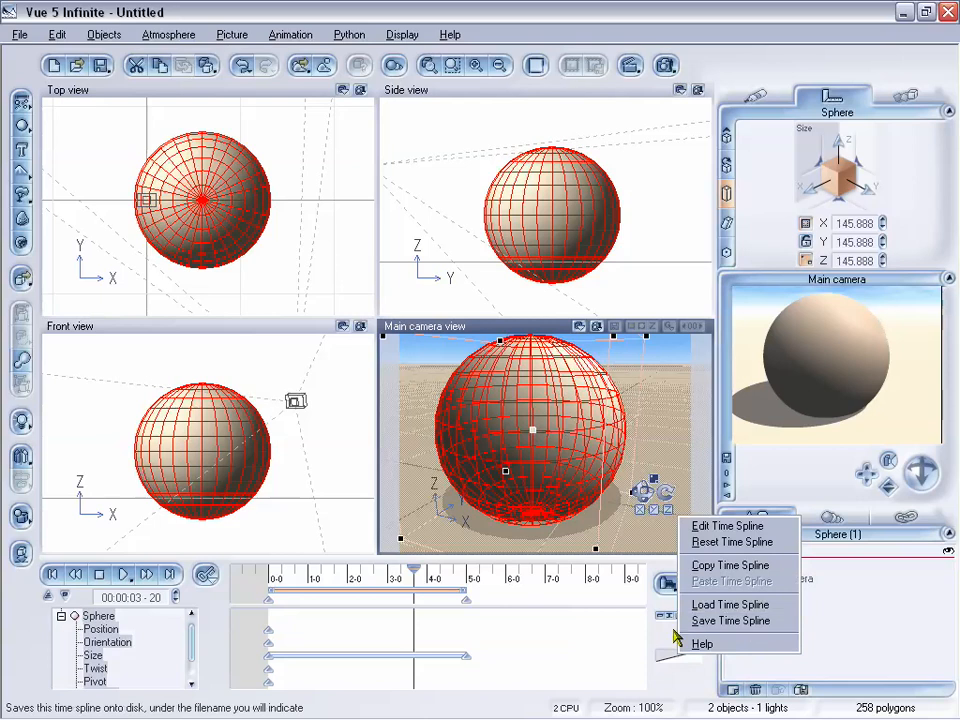
{"action": "left_click", "coordinate": [612, 652]}
{"action": "double_click", "coordinate": [681, 662]}
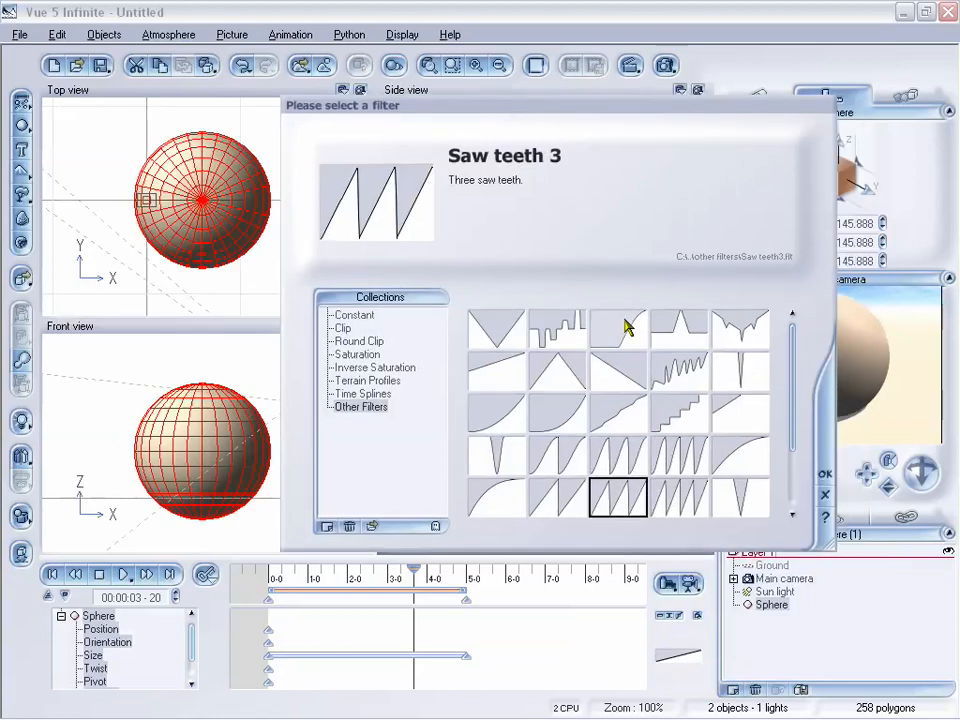
{"action": "scroll", "coordinate": [790, 445], "scroll_direction": "down", "scroll_amount": 1}
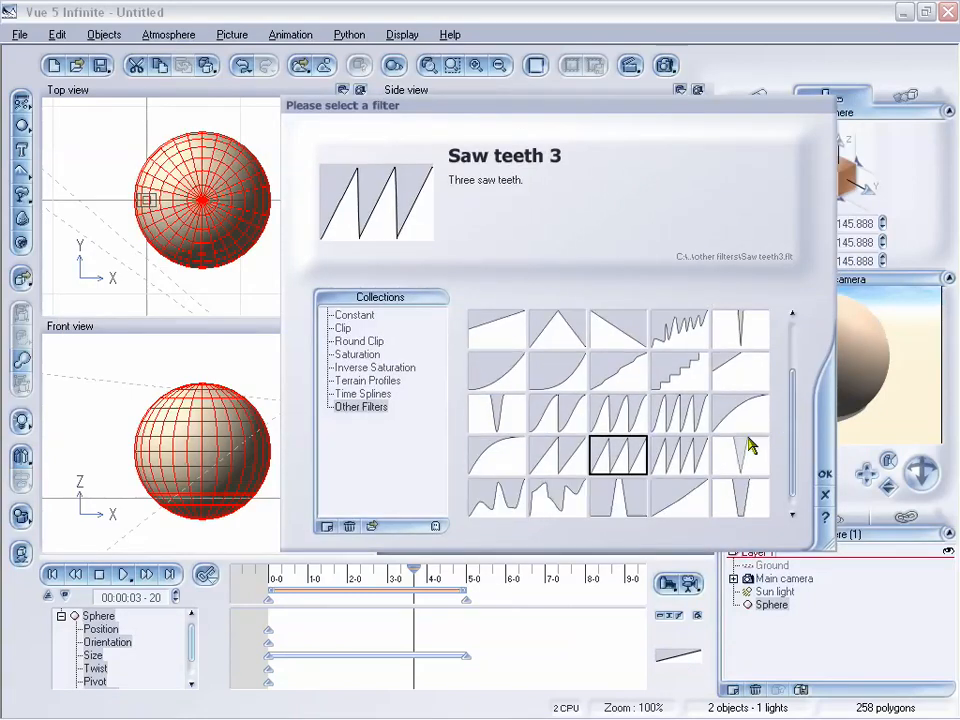
{"action": "scroll", "coordinate": [793, 400], "scroll_direction": "down", "scroll_amount": 1}
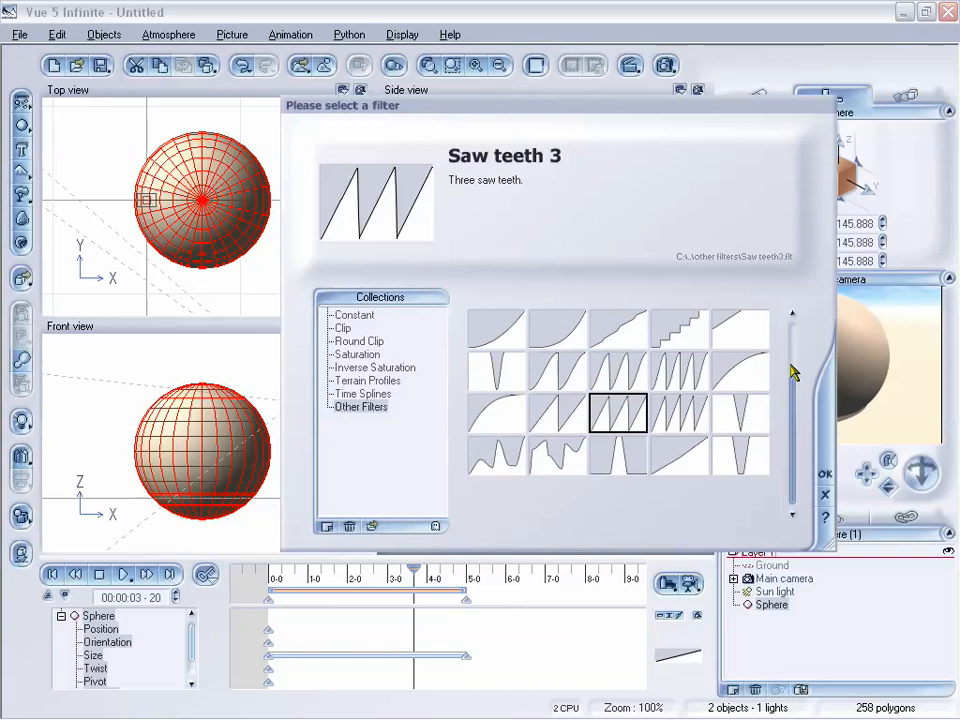
{"action": "scroll", "coordinate": [785, 355], "scroll_direction": "up", "scroll_amount": 2}
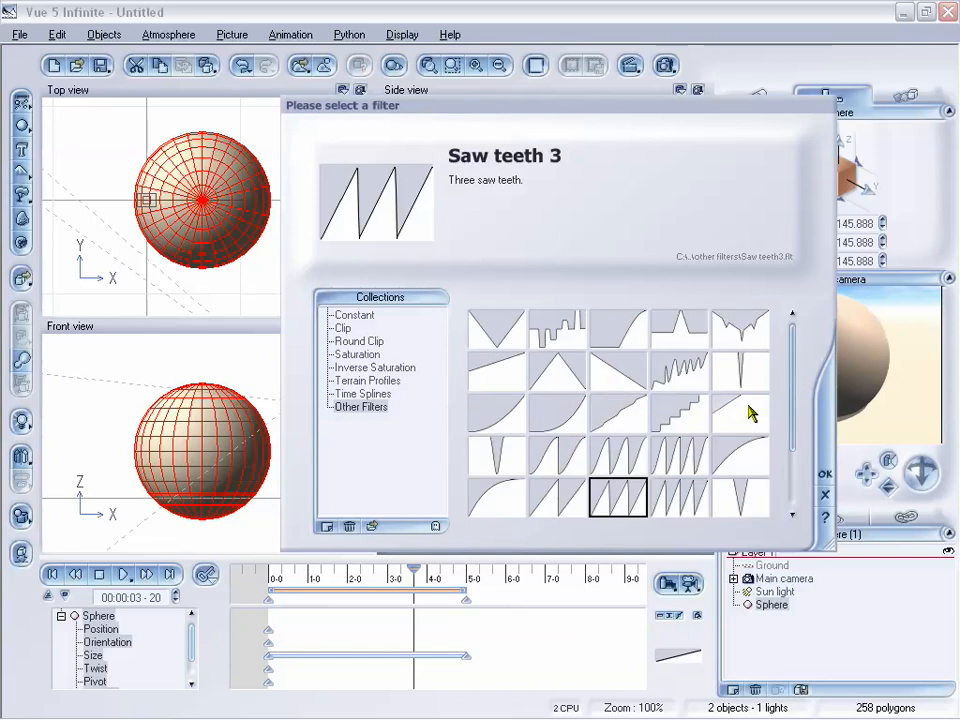
{"action": "left_click_drag", "start_coordinate": [652, 122], "coordinate": [620, 114]}
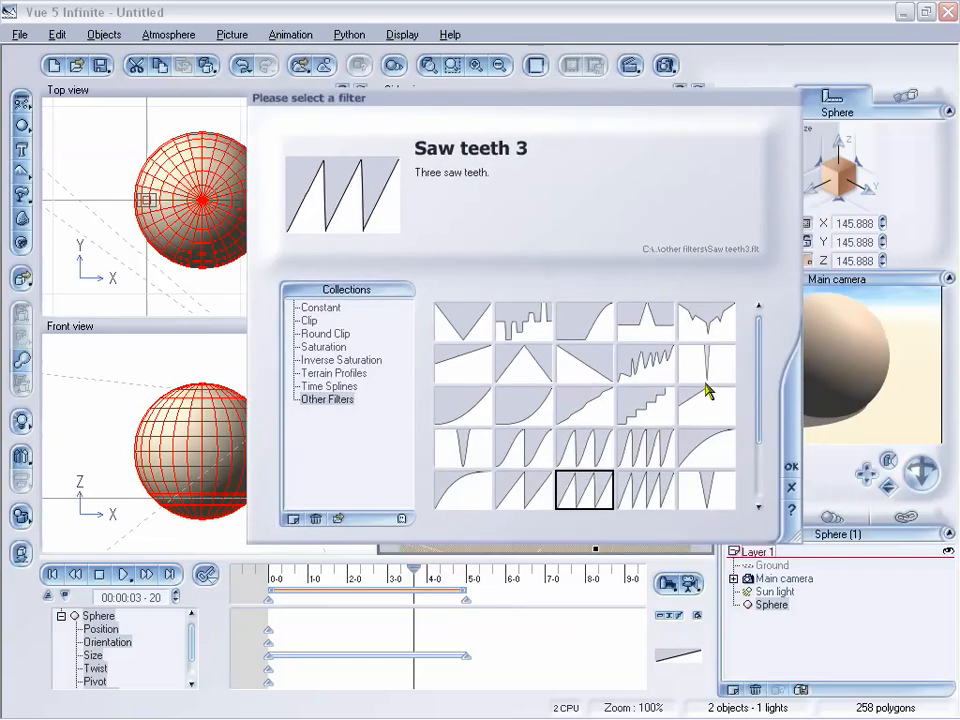
{"action": "scroll", "coordinate": [748, 444], "scroll_direction": "down", "scroll_amount": 1}
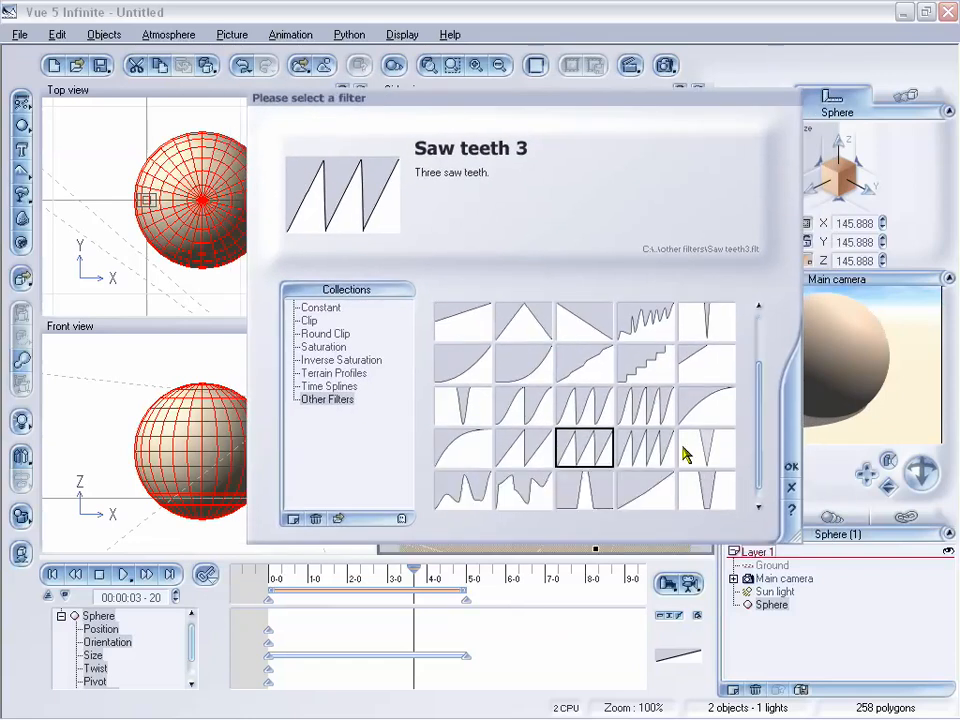
{"action": "scroll", "coordinate": [684, 455], "scroll_direction": "down", "scroll_amount": 1}
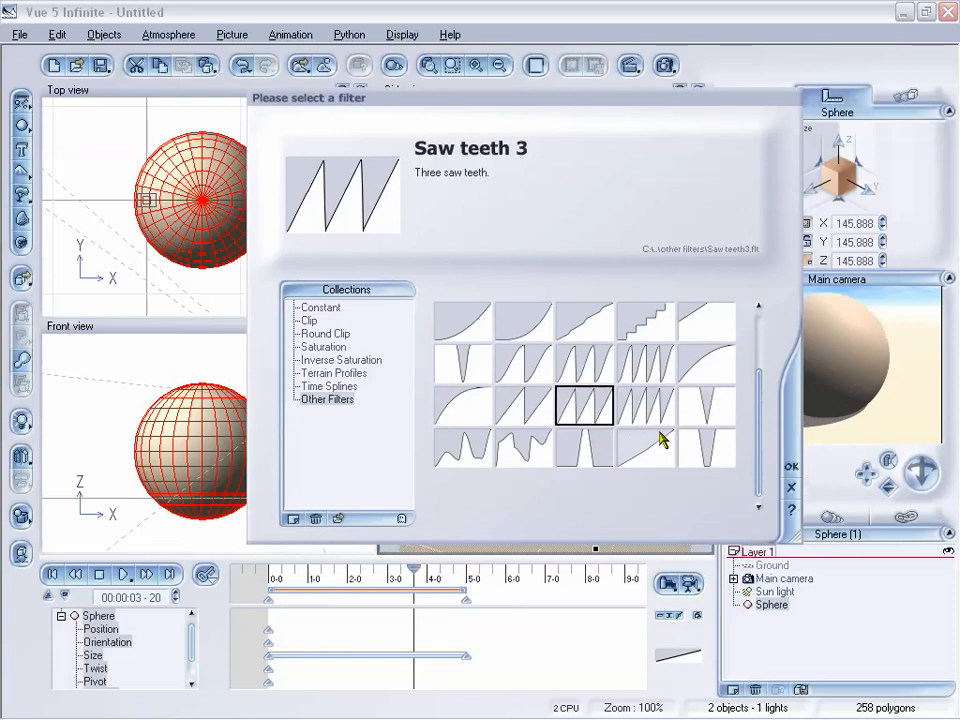
{"action": "scroll", "coordinate": [676, 449], "scroll_direction": "up", "scroll_amount": 1}
{"action": "scroll", "coordinate": [676, 449], "scroll_direction": "up", "scroll_amount": 1}
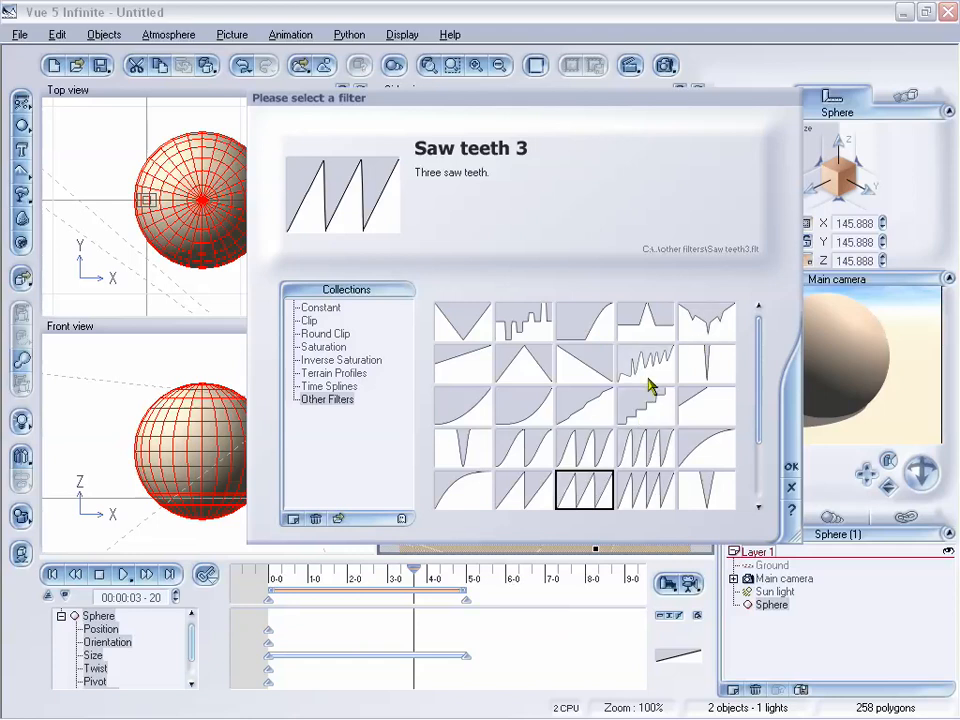
Preview presets including Quantize 6, Cracks and Round 2, and close the preset browser without applying any
{"action": "left_click", "coordinate": [645, 420]}
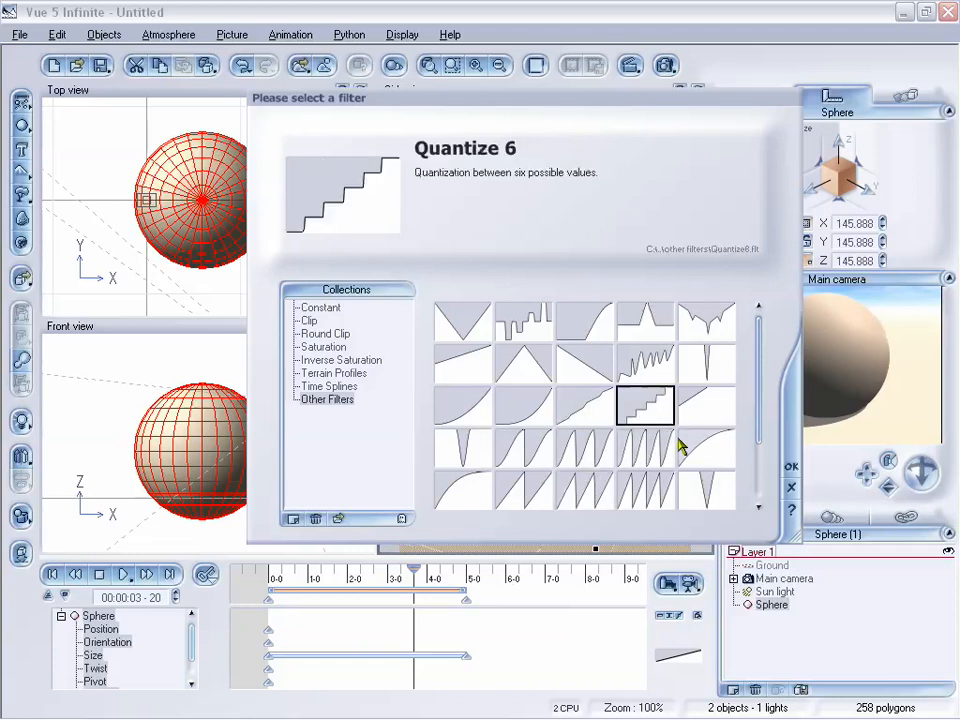
{"action": "left_click", "coordinate": [652, 322]}
{"action": "left_click", "coordinate": [712, 325]}
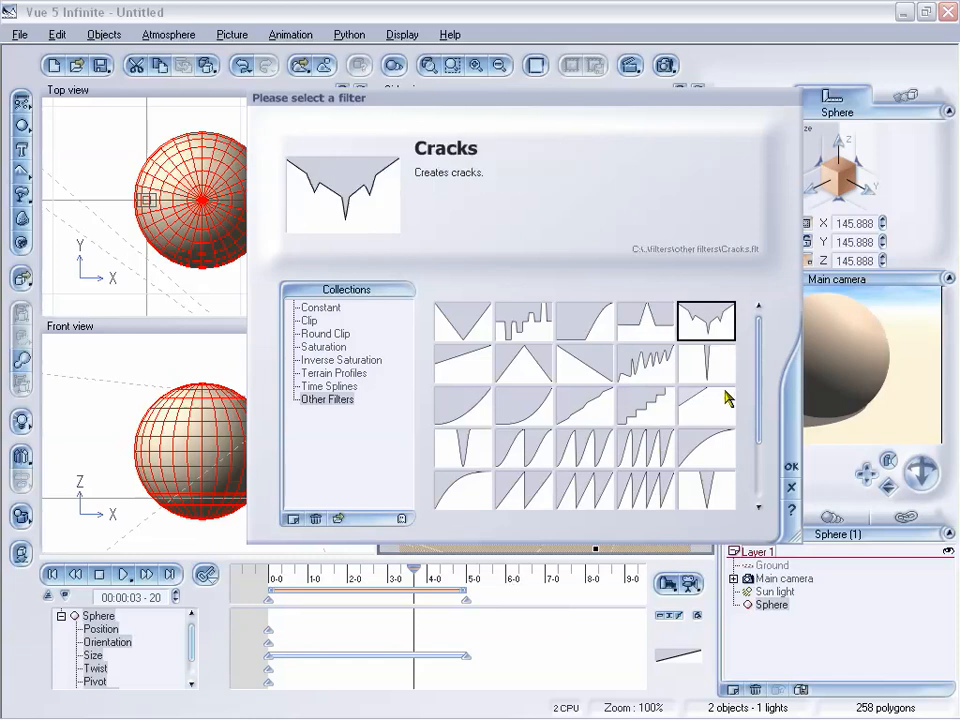
{"action": "left_click", "coordinate": [720, 454]}
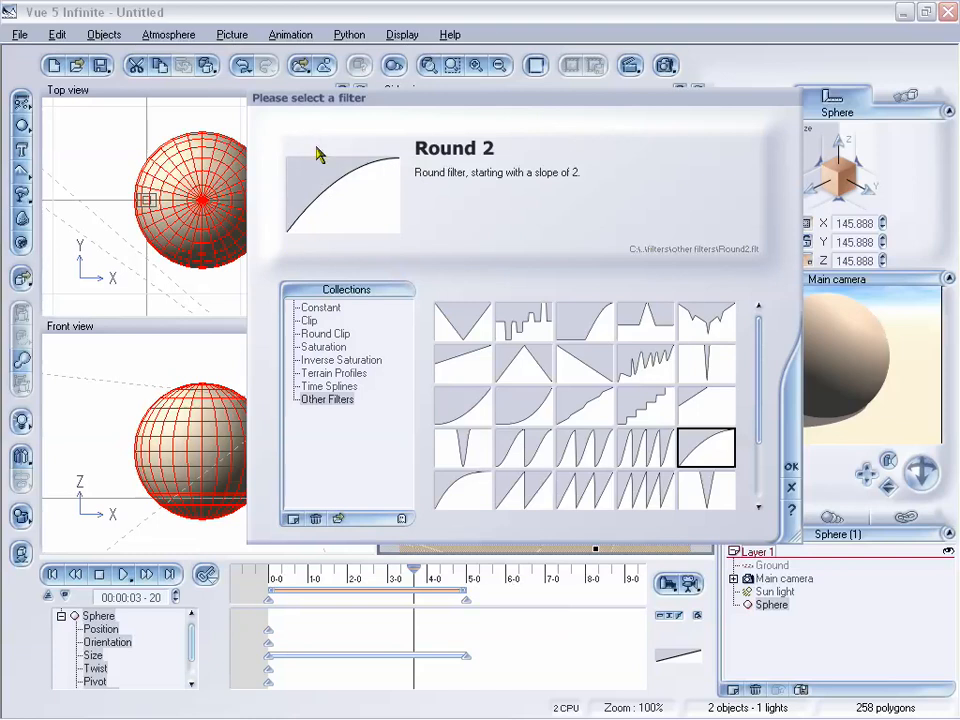
{"action": "left_click", "coordinate": [791, 490]}
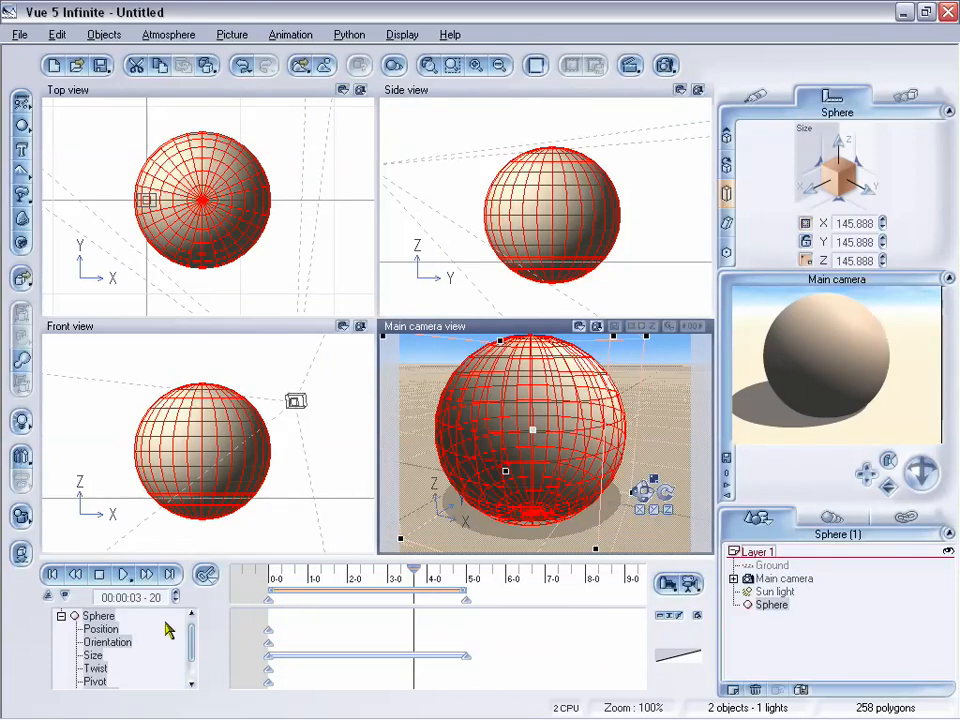
{"action": "mouse_move", "coordinate": [190, 629]}
{"action": "left_mouse_down"}
{"action": "mouse_move", "coordinate": [194, 642]}
{"action": "mouse_move", "coordinate": [193, 630]}
{"action": "left_mouse_up"}
{"action": "left_click", "coordinate": [22, 128]}
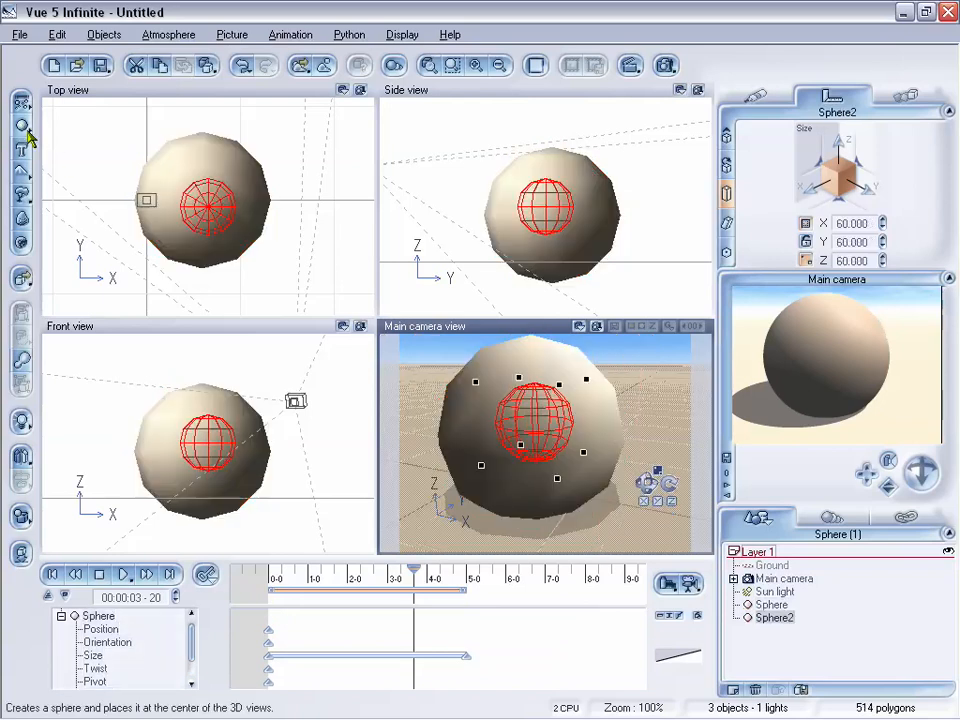
{"action": "left_click_drag", "start_coordinate": [202, 203], "coordinate": [330, 255]}
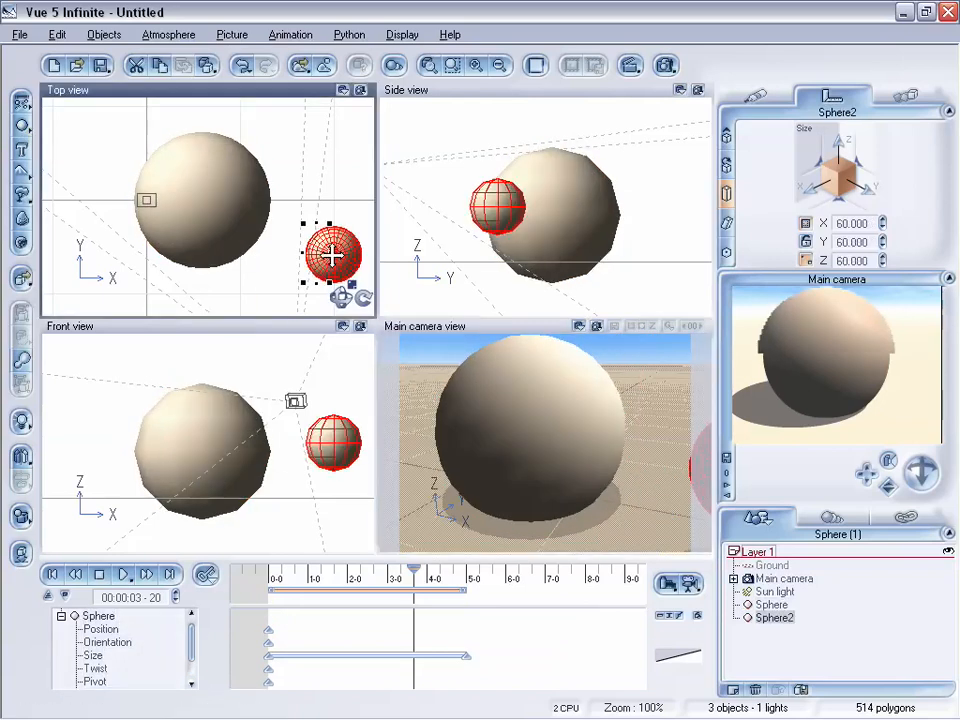
{"action": "key", "text": "ctrl+z"}
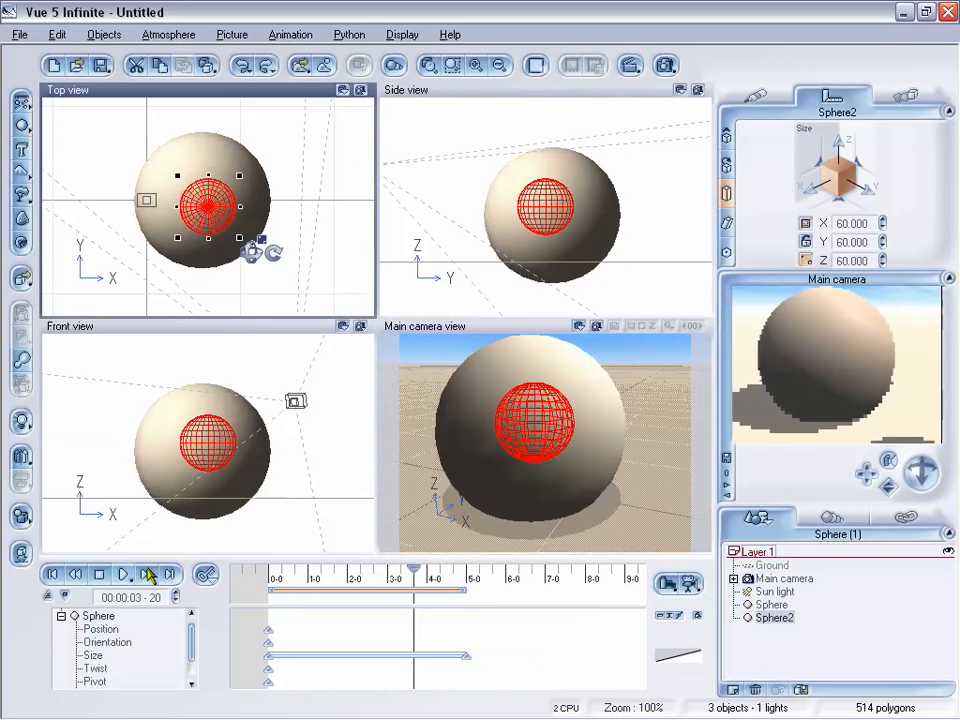
{"action": "left_click", "coordinate": [72, 575]}
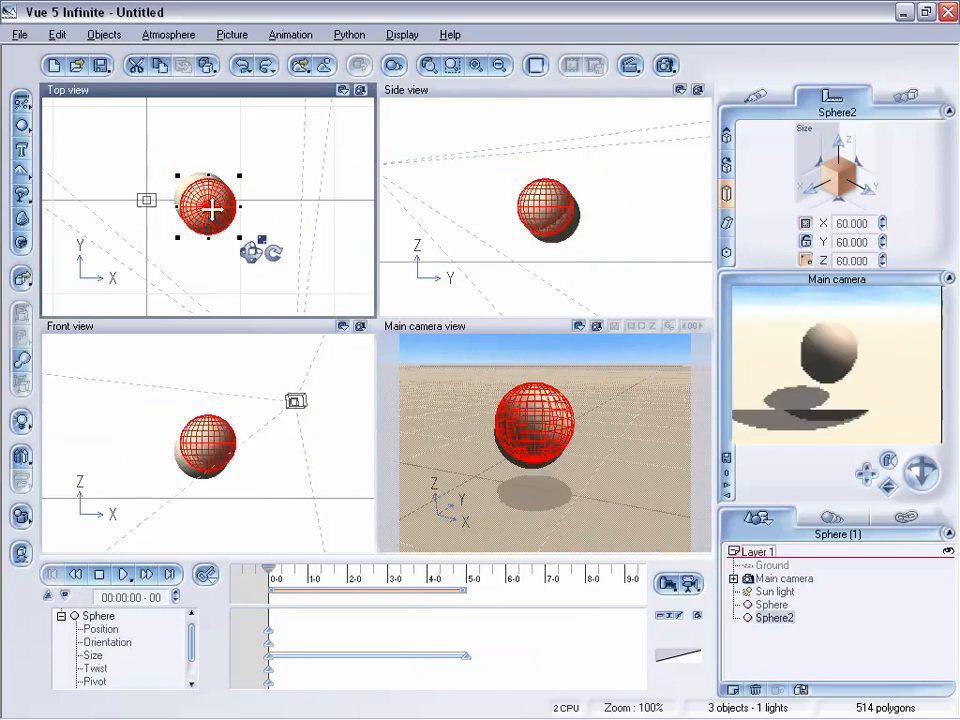
{"action": "left_click_drag", "start_coordinate": [208, 205], "coordinate": [326, 128]}
{"action": "right_click_drag", "start_coordinate": [318, 228], "coordinate": [264, 276]}
{"action": "key", "text": "Delete"}
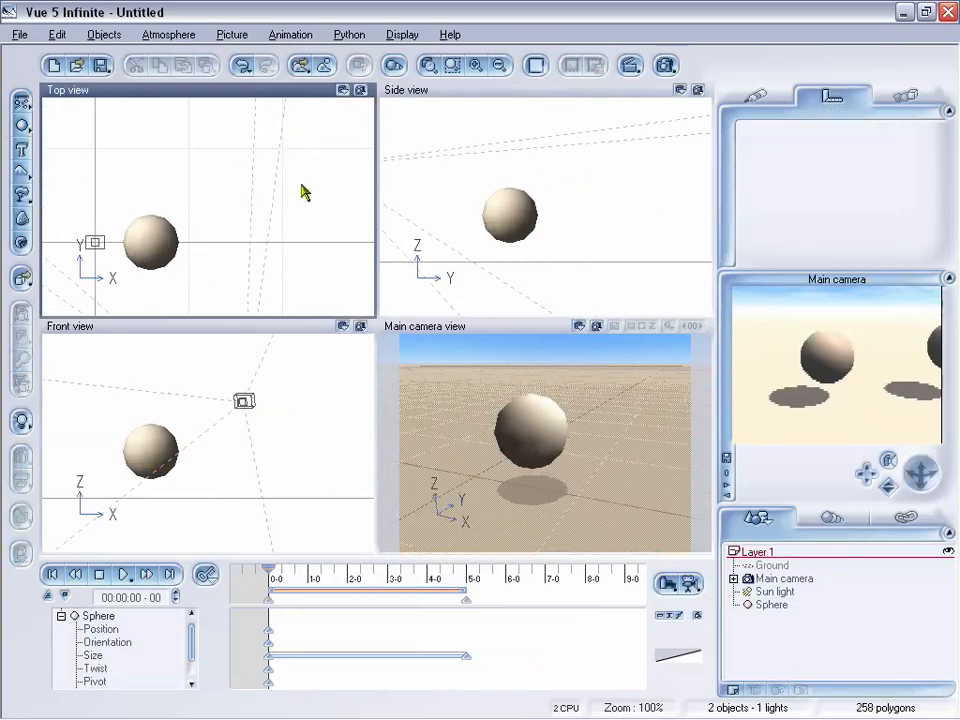
Add a cube at the start of the animation and move it to the upper right of the sphere in the Top view
{"action": "right_click", "coordinate": [21, 125]}
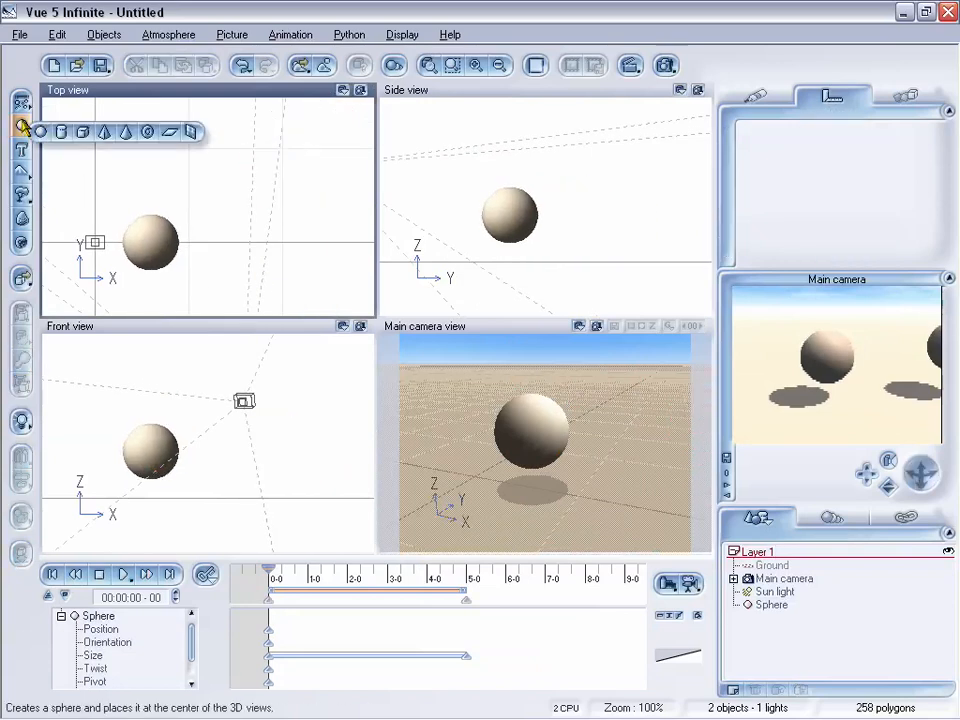
{"action": "left_click", "coordinate": [82, 131]}
{"action": "left_click_drag", "start_coordinate": [208, 207], "coordinate": [288, 162]}
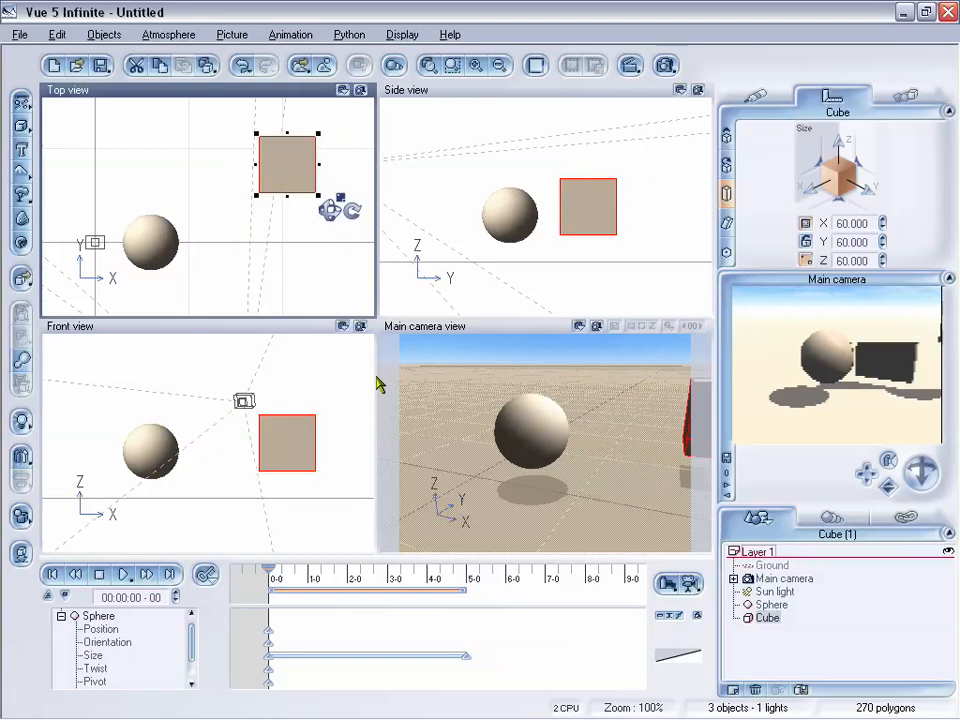
{"action": "mouse_move", "coordinate": [270, 571]}
{"action": "left_mouse_down"}
{"action": "mouse_move", "coordinate": [375, 571]}
{"action": "mouse_move", "coordinate": [266, 571]}
{"action": "left_mouse_up"}
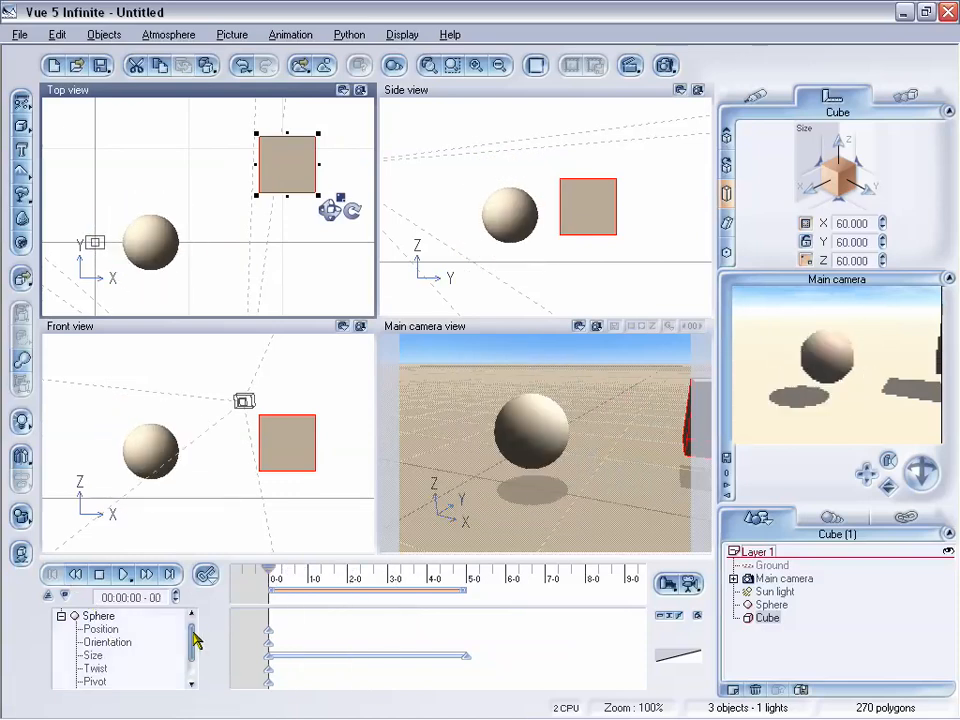
Apply the Strange #2 preset from the Other Filters collection to the sphere's size time spline
{"action": "left_click_drag", "start_coordinate": [192, 633], "coordinate": [192, 647]}
{"action": "right_click", "coordinate": [688, 648]}
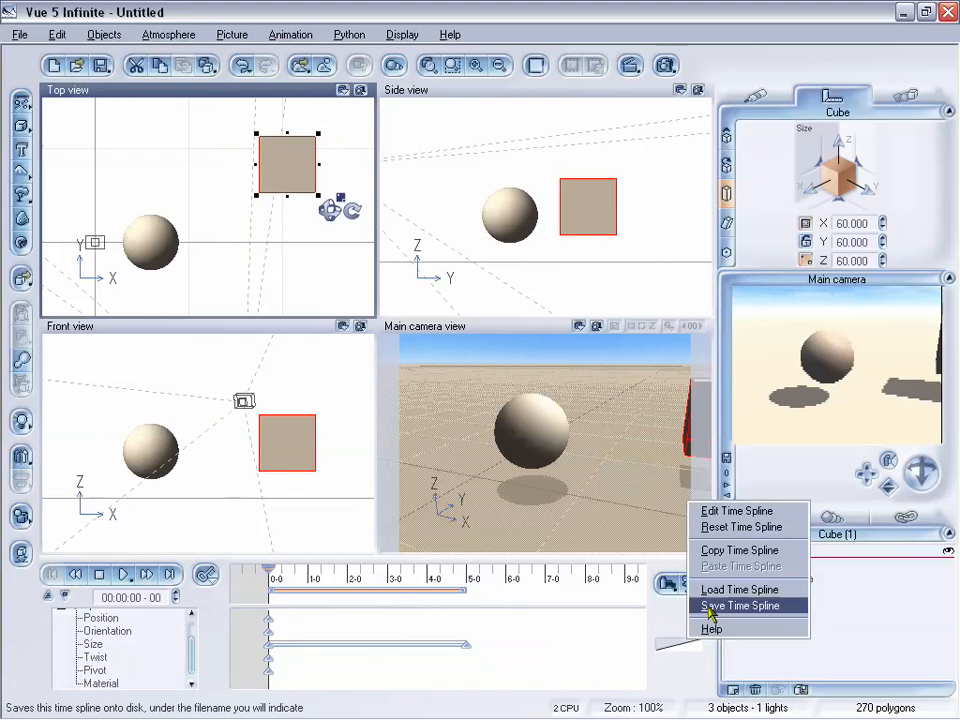
{"action": "left_click", "coordinate": [722, 550]}
{"action": "left_click", "coordinate": [676, 652]}
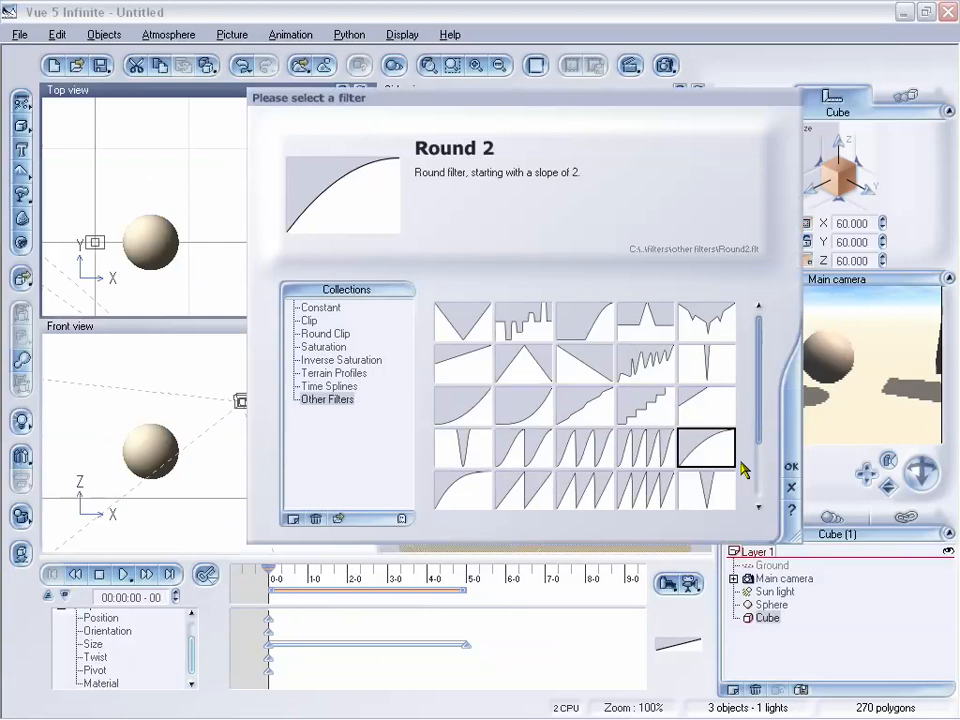
{"action": "scroll", "coordinate": [704, 466], "scroll_direction": "down", "scroll_amount": 1}
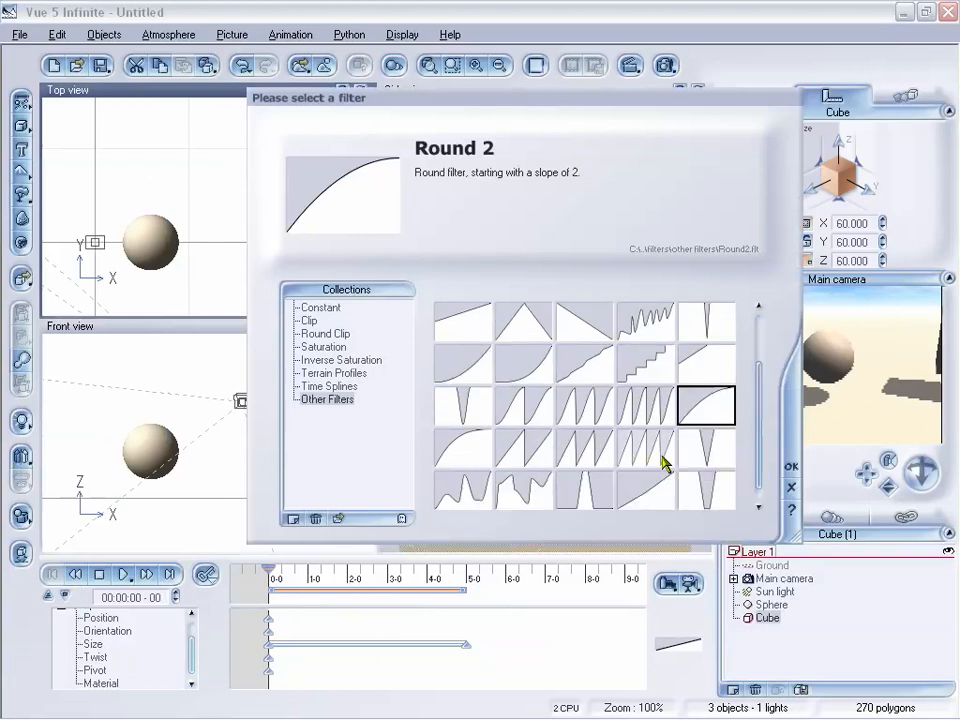
{"action": "left_click", "coordinate": [526, 505]}
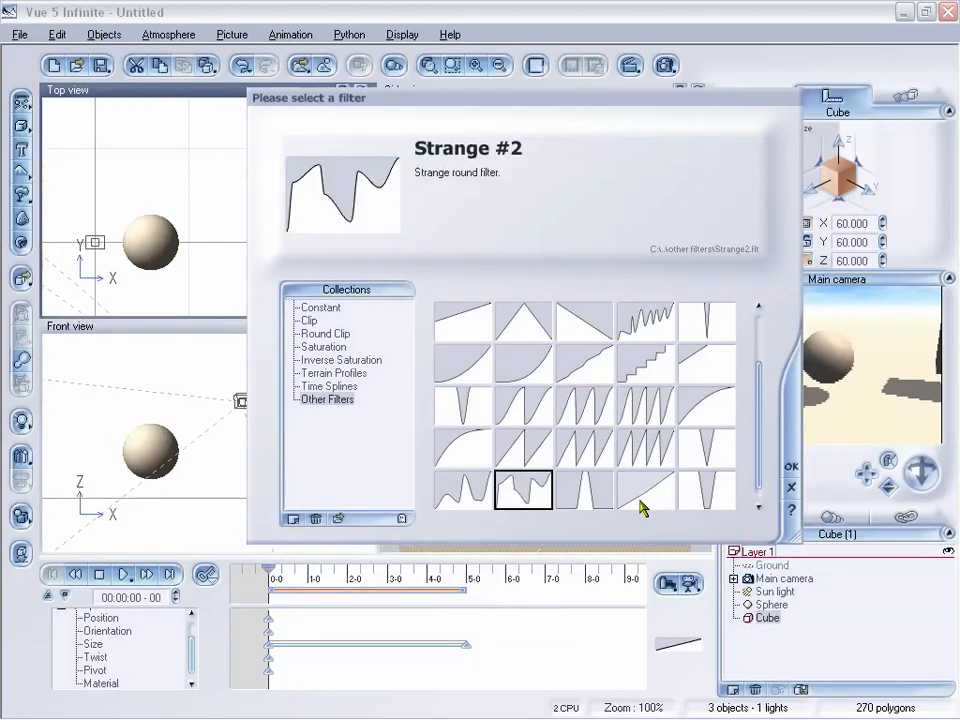
{"action": "left_click", "coordinate": [790, 470]}
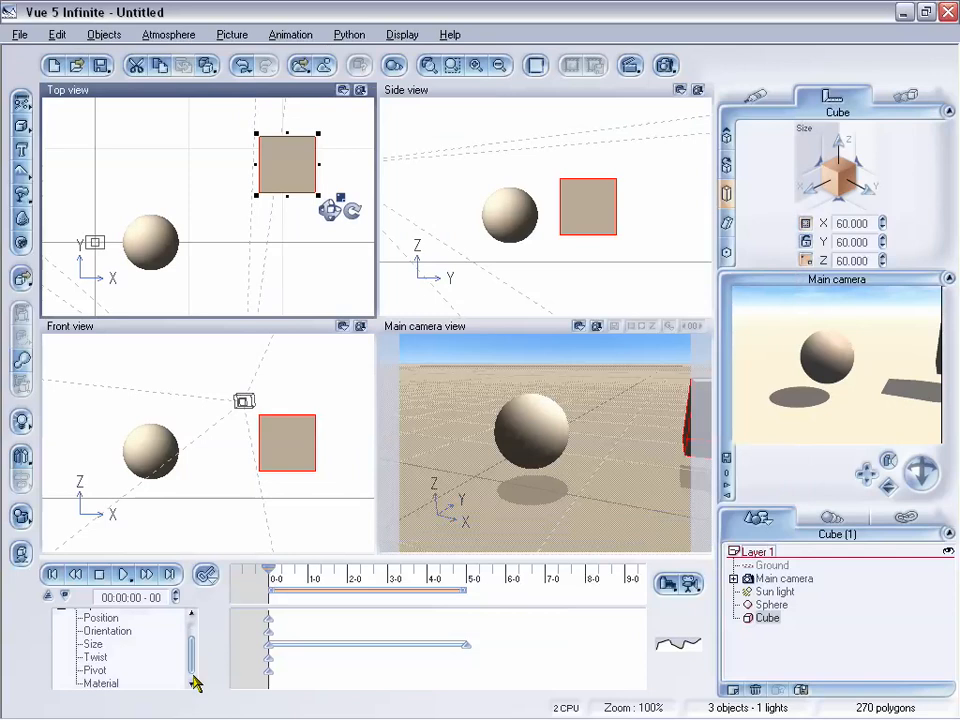
Collapse the sphere's animated properties in the timeline and select the cube
{"action": "left_click", "coordinate": [192, 613]}
{"action": "left_click", "coordinate": [61, 616]}
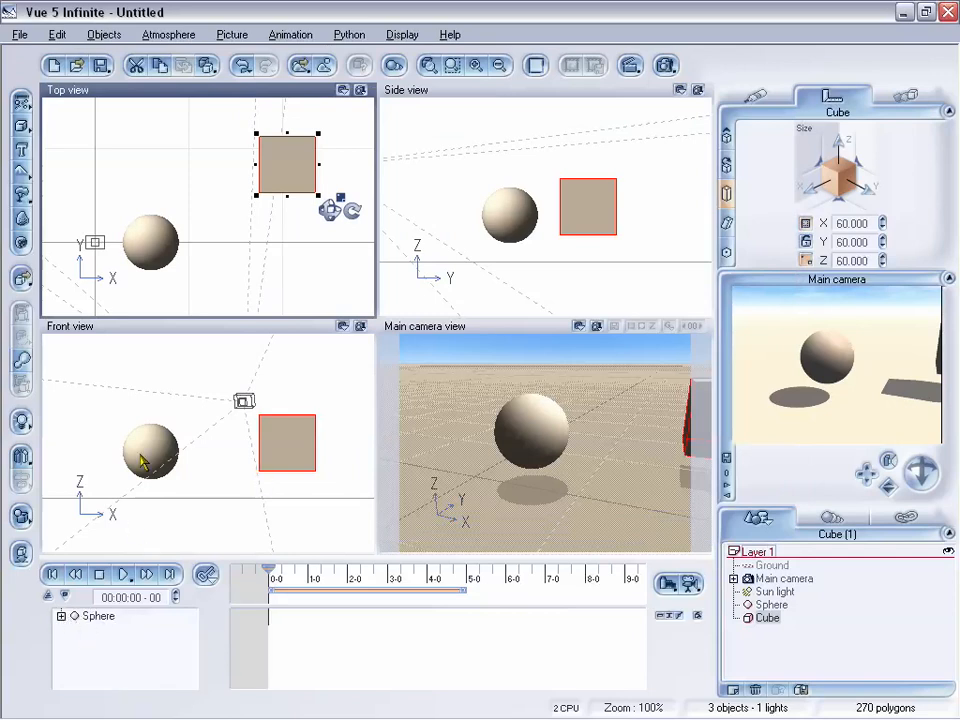
{"action": "left_click", "coordinate": [238, 503]}
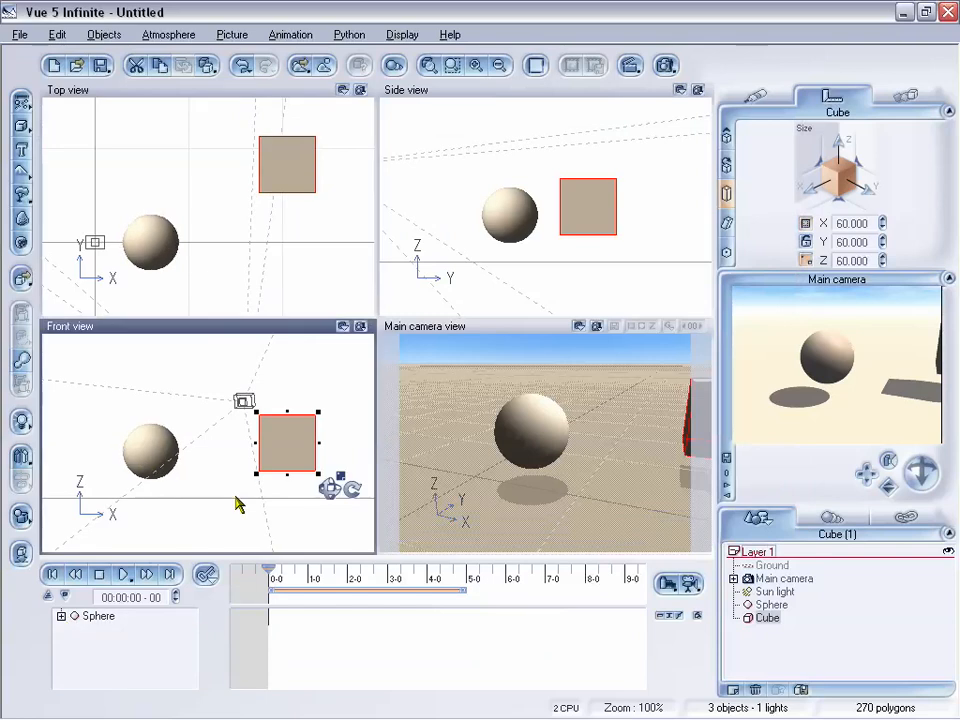
{"action": "left_click", "coordinate": [150, 450]}
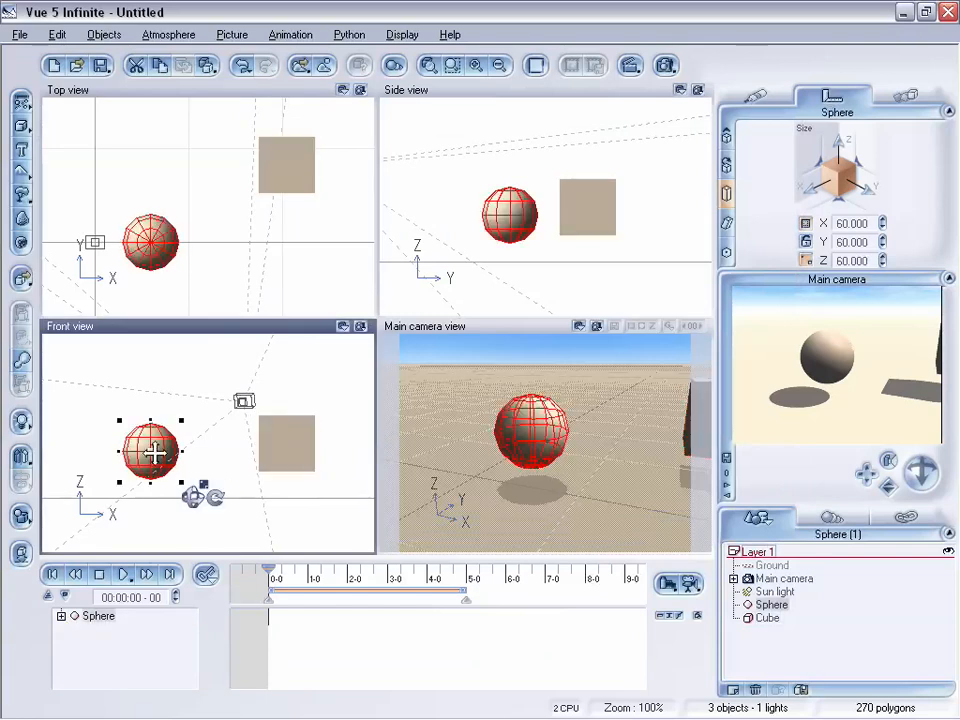
{"action": "left_click", "coordinate": [309, 441]}
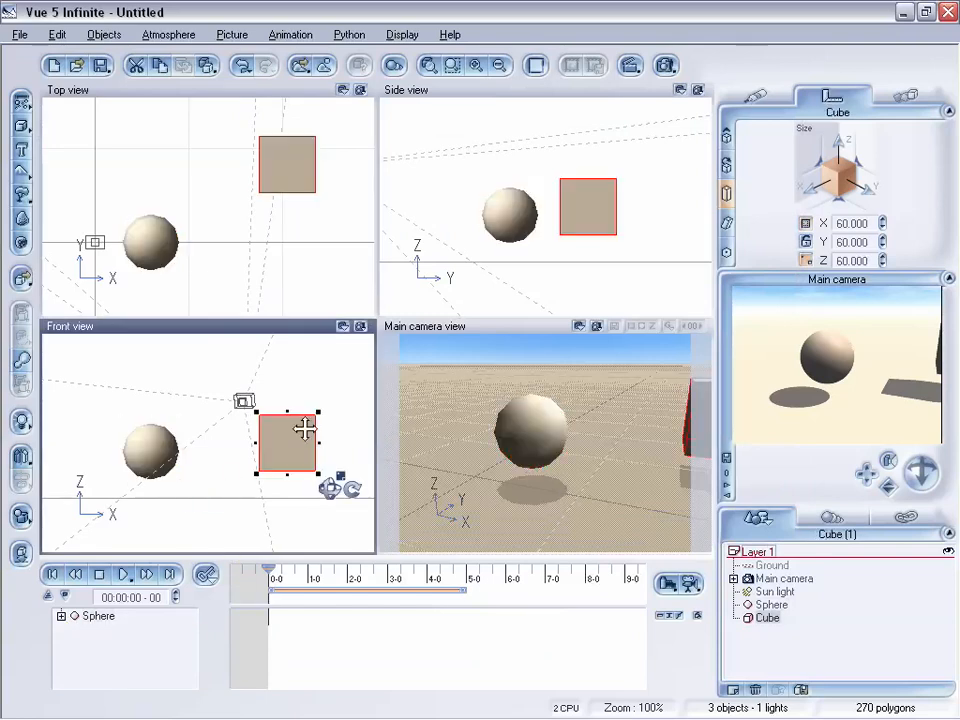
{"action": "left_click", "coordinate": [306, 184]}
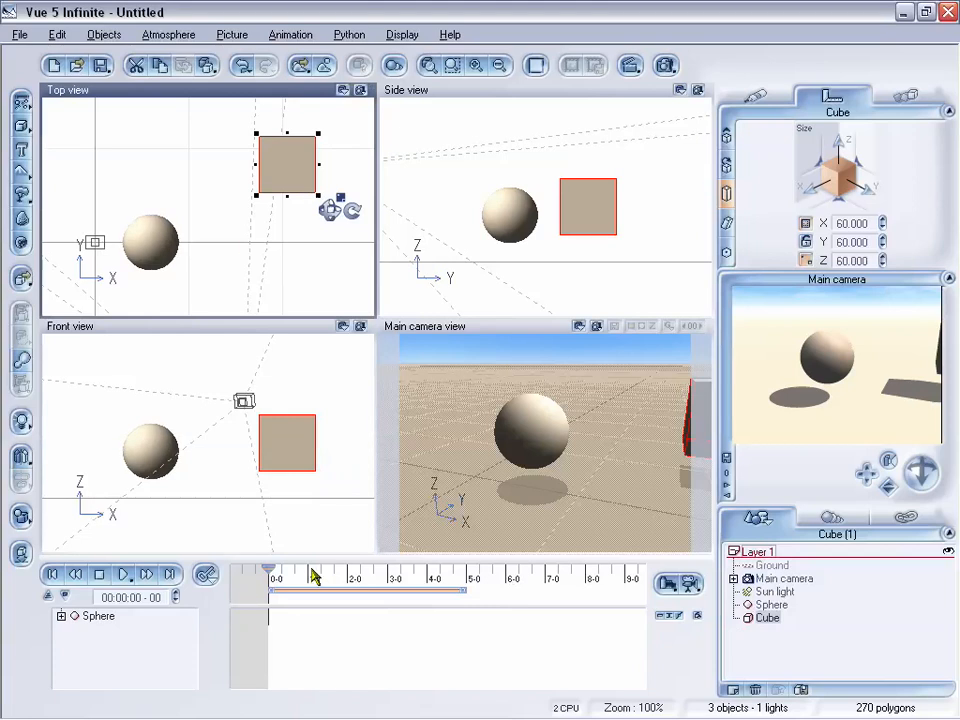
Add a keyframe to all of the cube's properties at 5 seconds and scrub back to 1 second 7 frames
{"action": "left_click", "coordinate": [146, 575]}
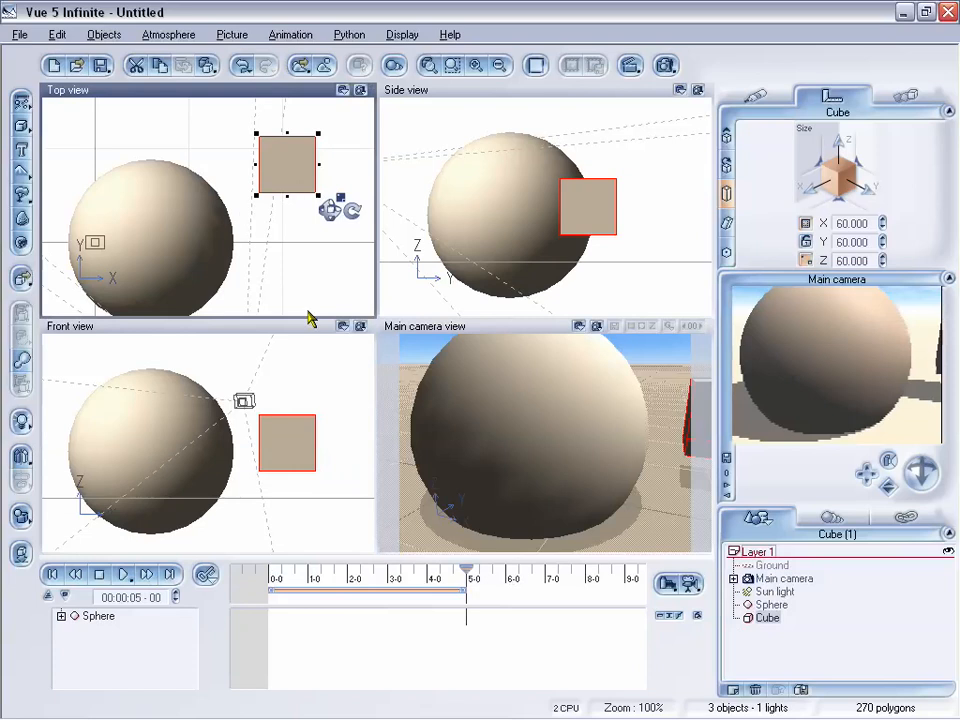
{"action": "left_click", "coordinate": [207, 577]}
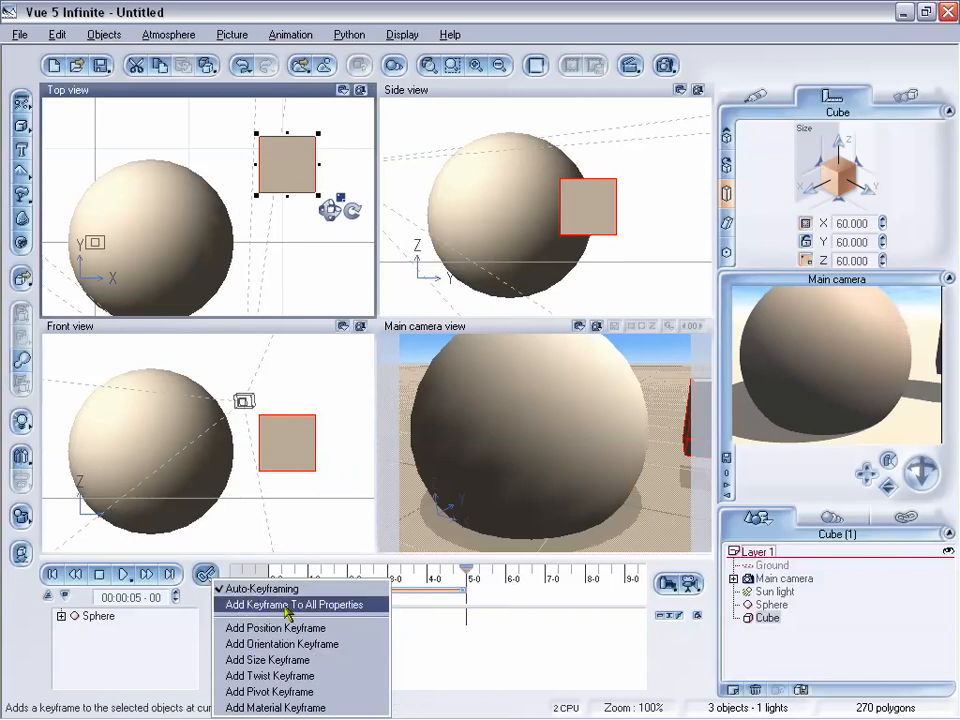
{"action": "left_click", "coordinate": [287, 606]}
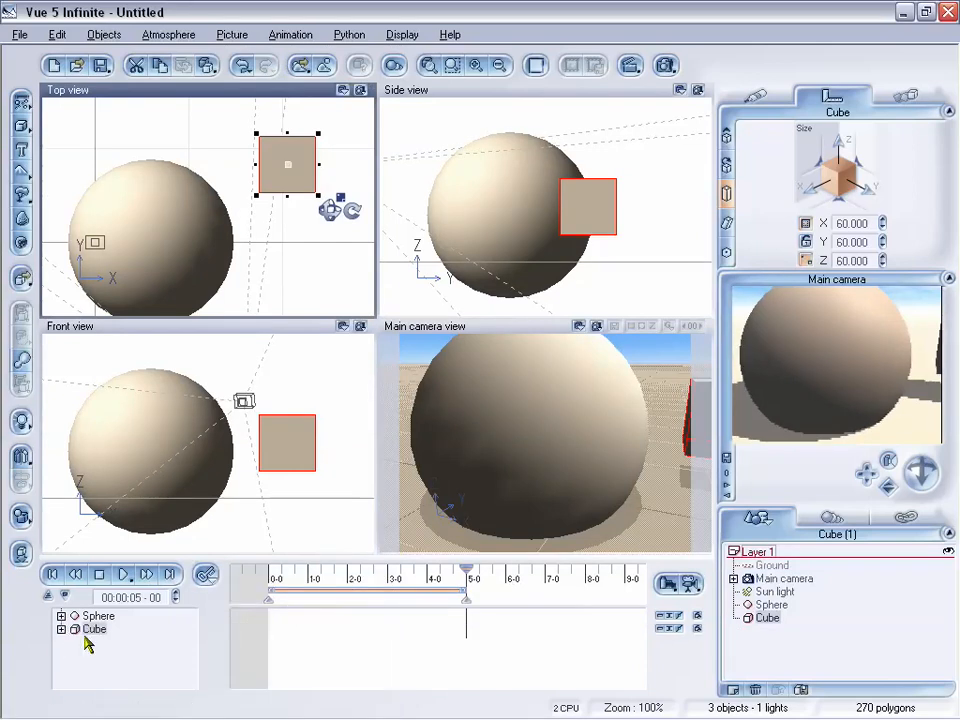
{"action": "left_click_drag", "start_coordinate": [462, 569], "coordinate": [316, 574]}
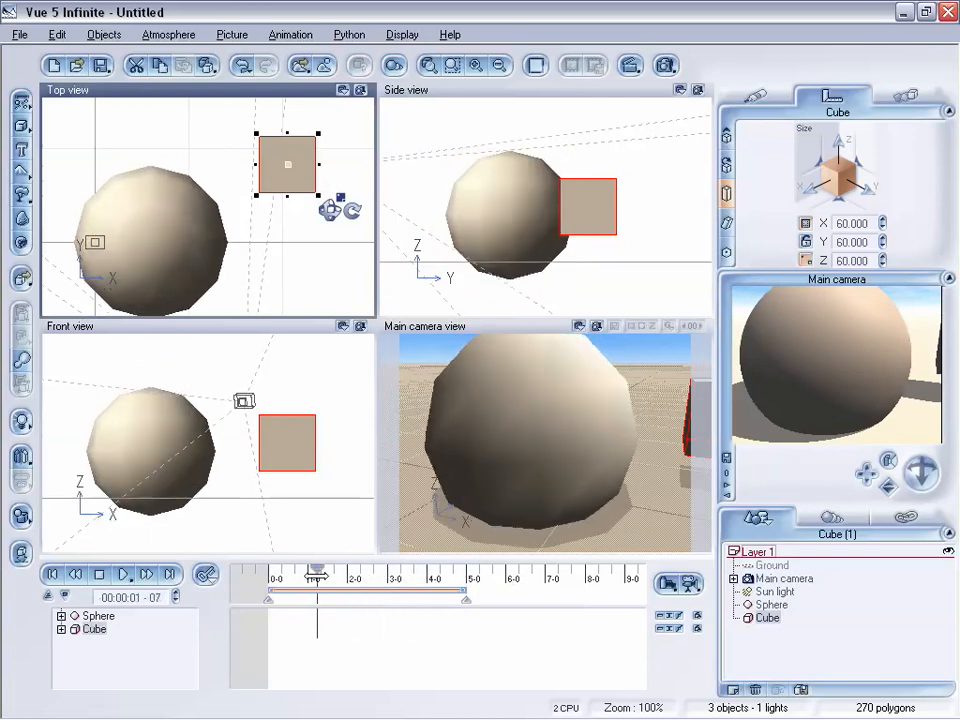
Copy the time spline from the sphere's Size property and paste it onto the cube's Size property in the timeline
{"action": "left_click", "coordinate": [61, 616]}
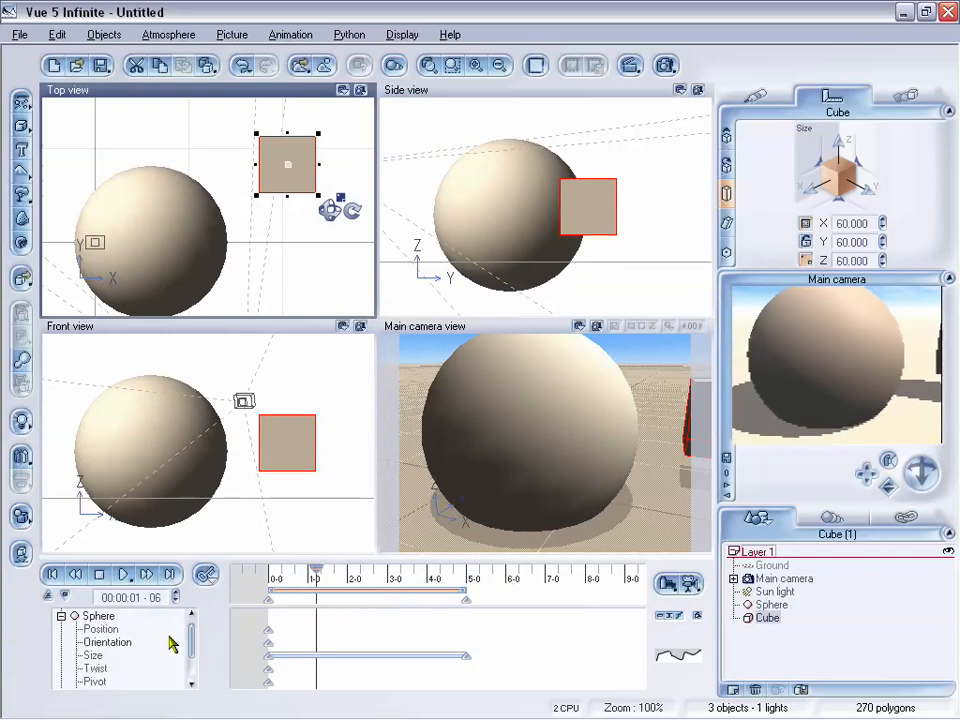
{"action": "right_click", "coordinate": [678, 657]}
{"action": "key", "text": "Escape"}
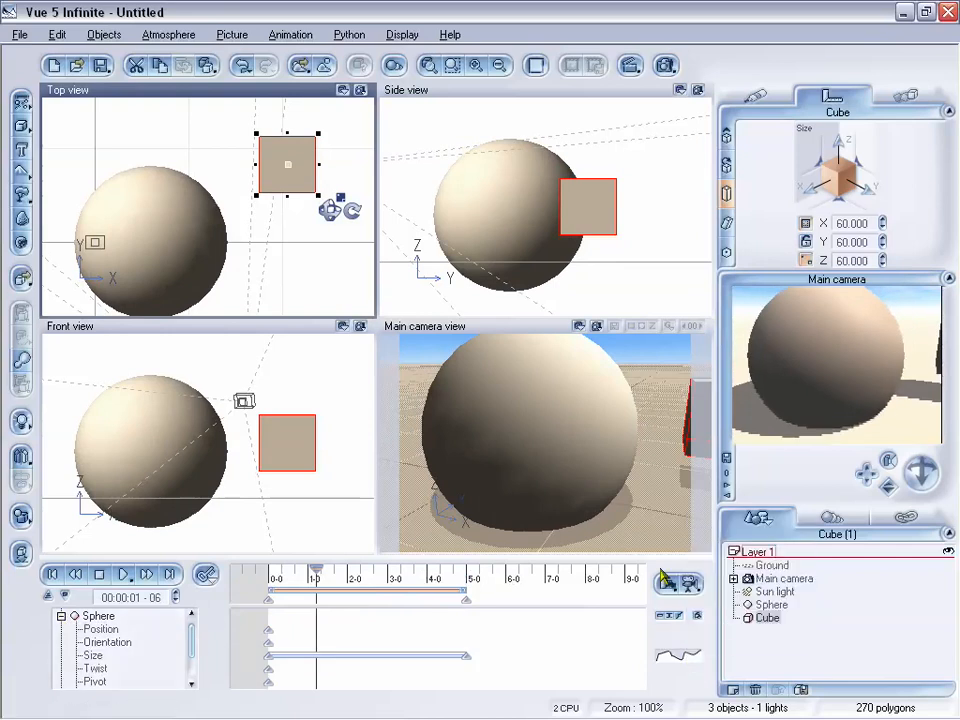
{"action": "left_click", "coordinate": [61, 616]}
{"action": "left_click", "coordinate": [61, 629]}
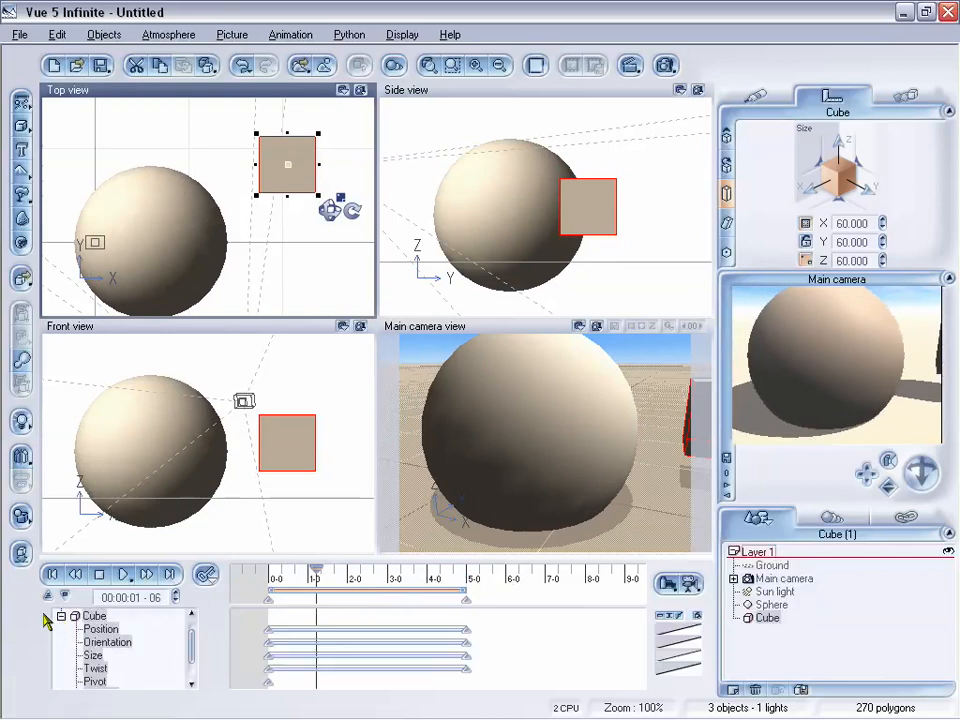
{"action": "mouse_move", "coordinate": [190, 640]}
{"action": "left_mouse_down"}
{"action": "mouse_move", "coordinate": [194, 657]}
{"action": "mouse_move", "coordinate": [197, 642]}
{"action": "left_mouse_up"}
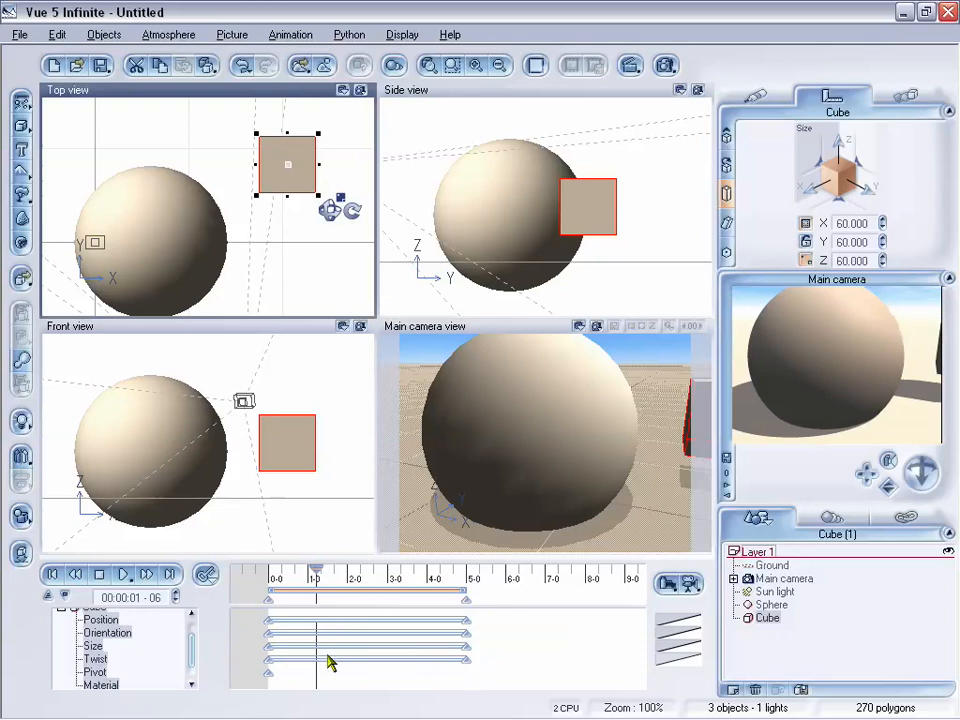
{"action": "right_click", "coordinate": [685, 651]}
{"action": "left_click", "coordinate": [735, 573]}
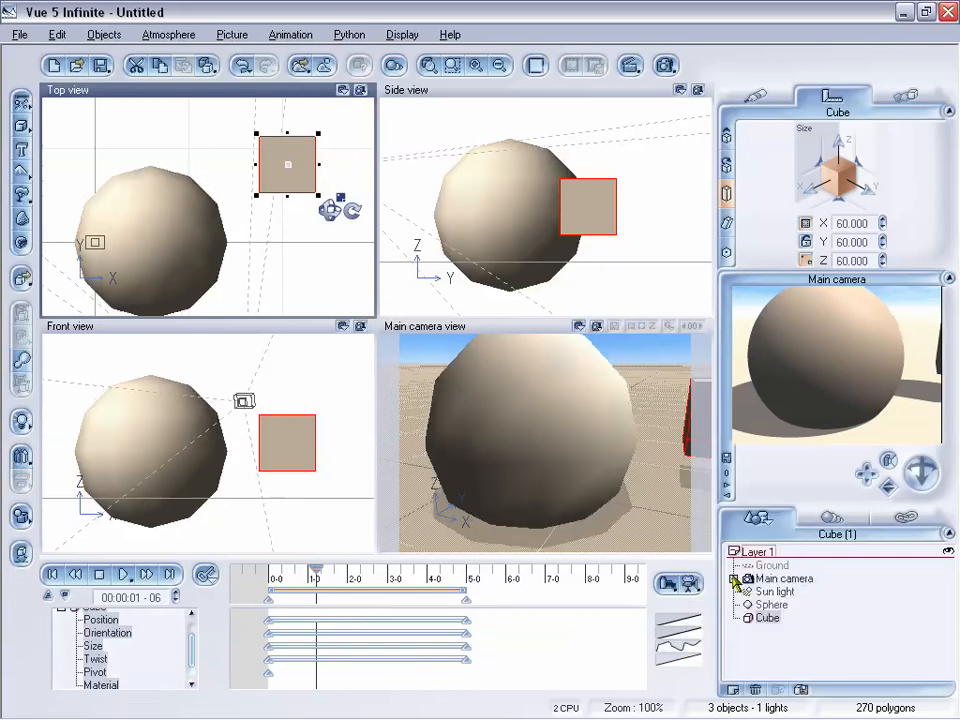
Scale the cube uniformly to about 147.24 at 5 seconds and scrub through the animation to check its size changes
{"action": "mouse_move", "coordinate": [313, 570]}
{"action": "left_mouse_down"}
{"action": "mouse_move", "coordinate": [262, 569]}
{"action": "mouse_move", "coordinate": [461, 567]}
{"action": "left_mouse_up"}
{"action": "left_click_drag", "start_coordinate": [419, 567], "coordinate": [307, 570]}
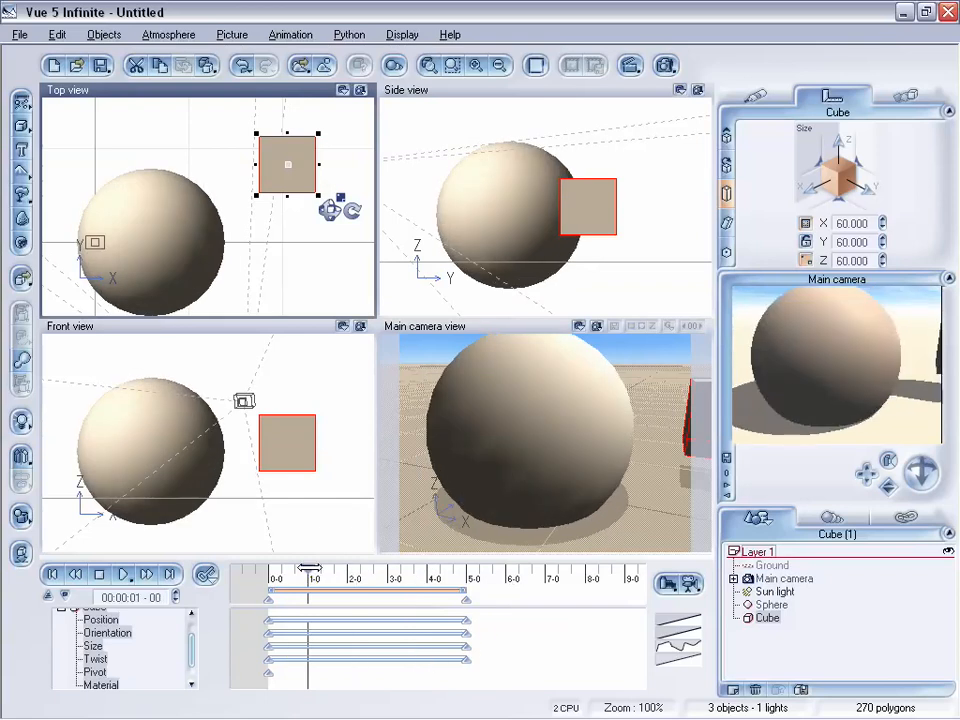
{"action": "mouse_move", "coordinate": [307, 568]}
{"action": "left_mouse_down"}
{"action": "mouse_move", "coordinate": [276, 568]}
{"action": "mouse_move", "coordinate": [313, 569]}
{"action": "left_mouse_up"}
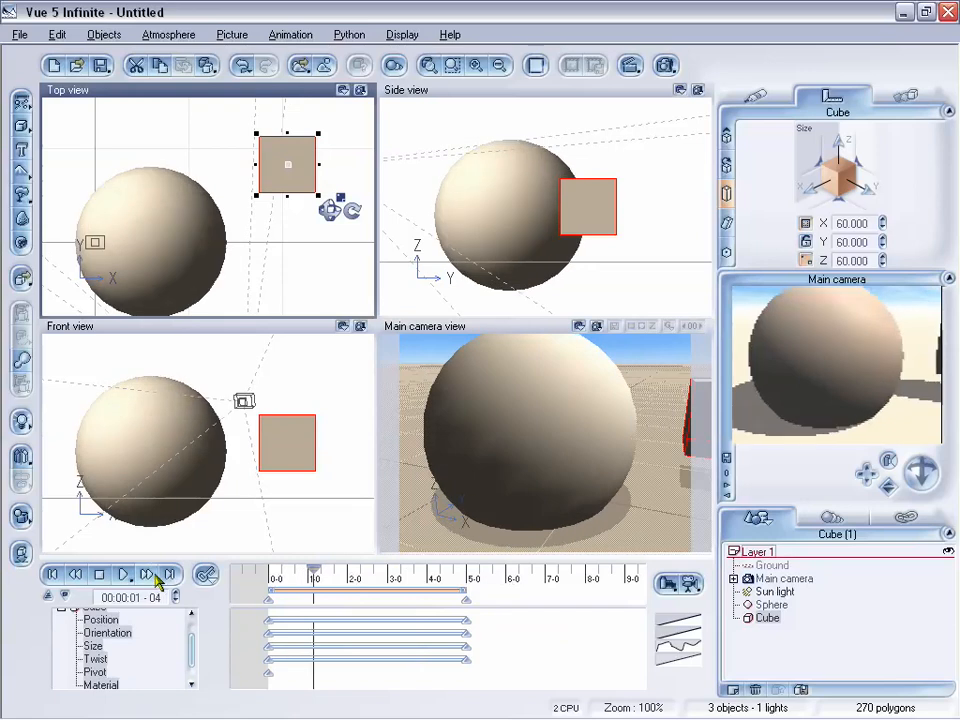
{"action": "left_click", "coordinate": [151, 574]}
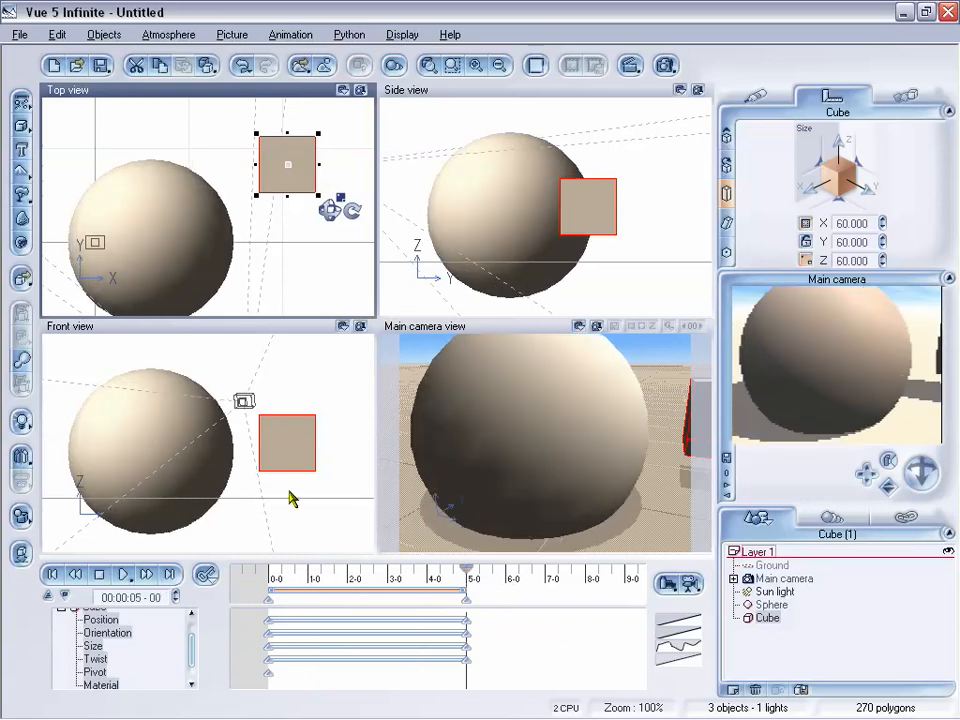
{"action": "left_click_drag", "start_coordinate": [788, 170], "coordinate": [831, 131]}
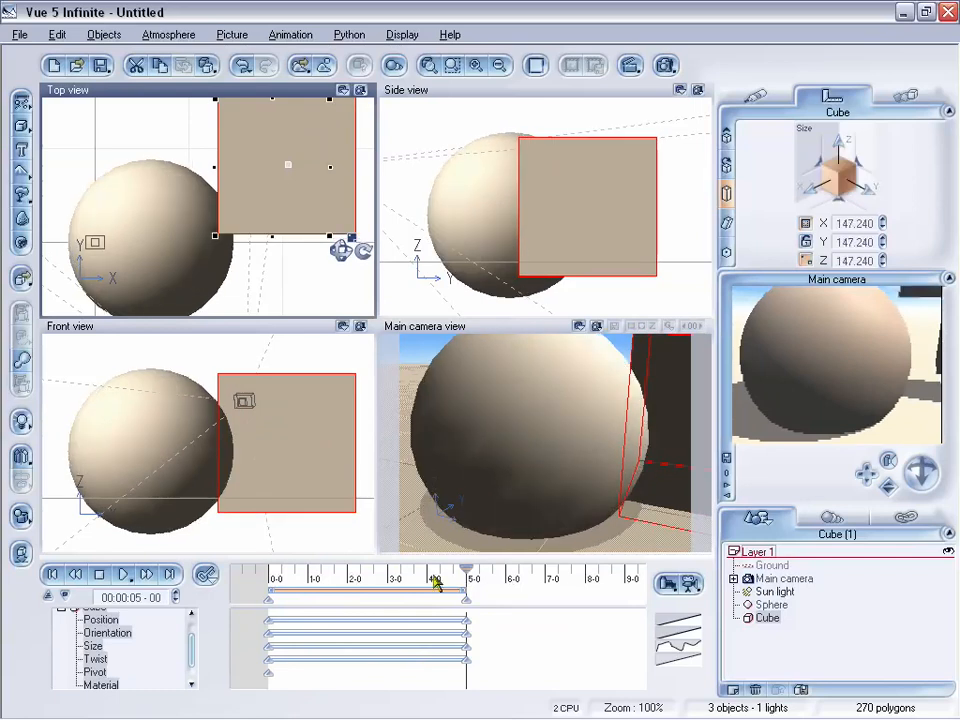
{"action": "left_click_drag", "start_coordinate": [463, 568], "coordinate": [299, 533]}
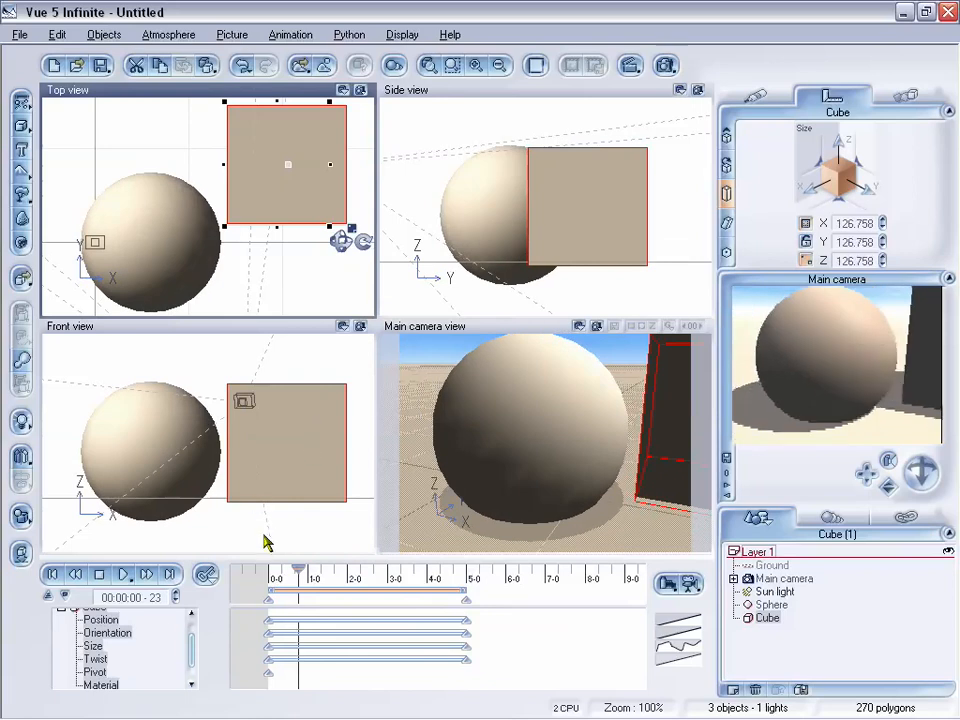
Enlarge the cube uniformly to about 294.48 at 5 seconds, undoing a trial move, and scrub back to 1 second 9 frames
{"action": "left_click", "coordinate": [168, 575]}
{"action": "left_click_drag", "start_coordinate": [258, 472], "coordinate": [352, 446]}
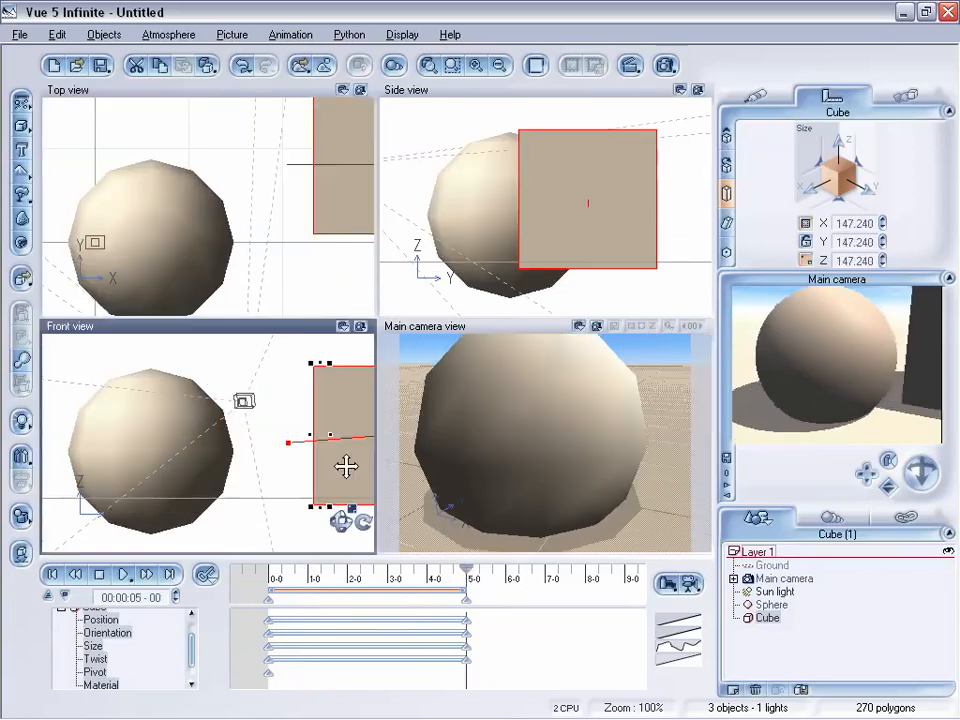
{"action": "key", "text": "ctrl+z"}
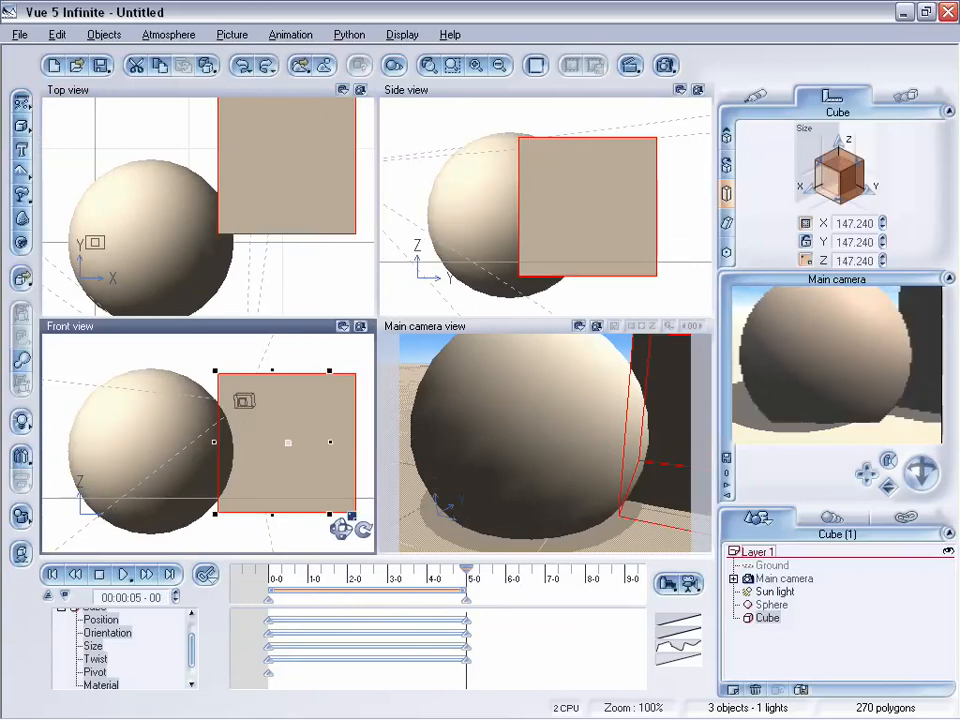
{"action": "left_click_drag", "start_coordinate": [840, 178], "coordinate": [914, 178]}
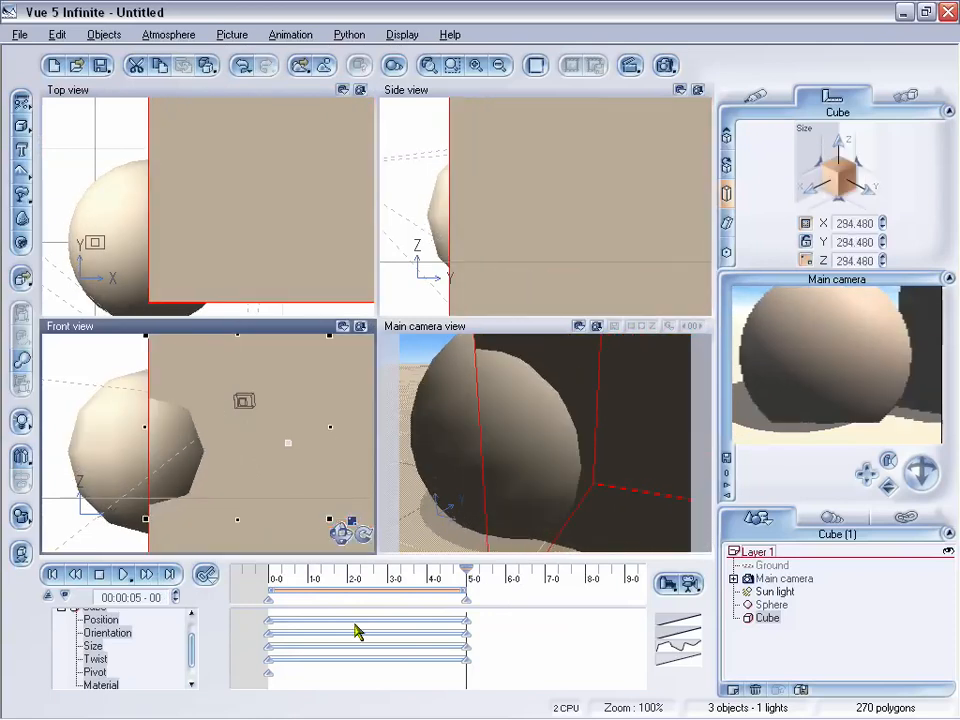
{"action": "left_click_drag", "start_coordinate": [467, 570], "coordinate": [324, 553]}
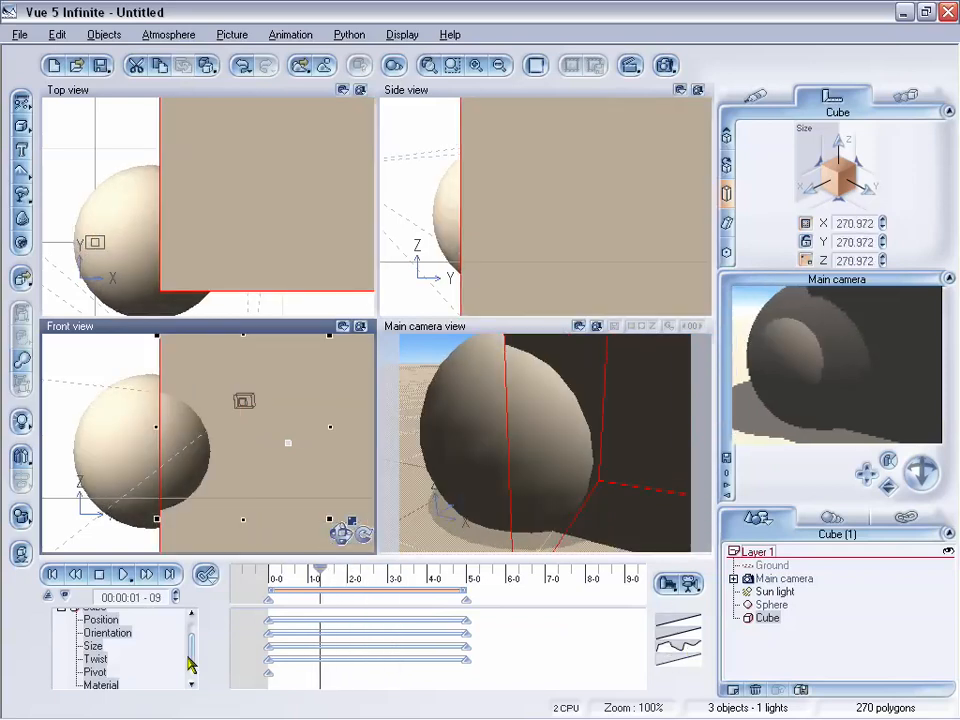
Review the time splines of the cube's animated properties and collapse them in the timeline
{"action": "scroll", "coordinate": [193, 645], "scroll_direction": "up", "scroll_amount": 2}
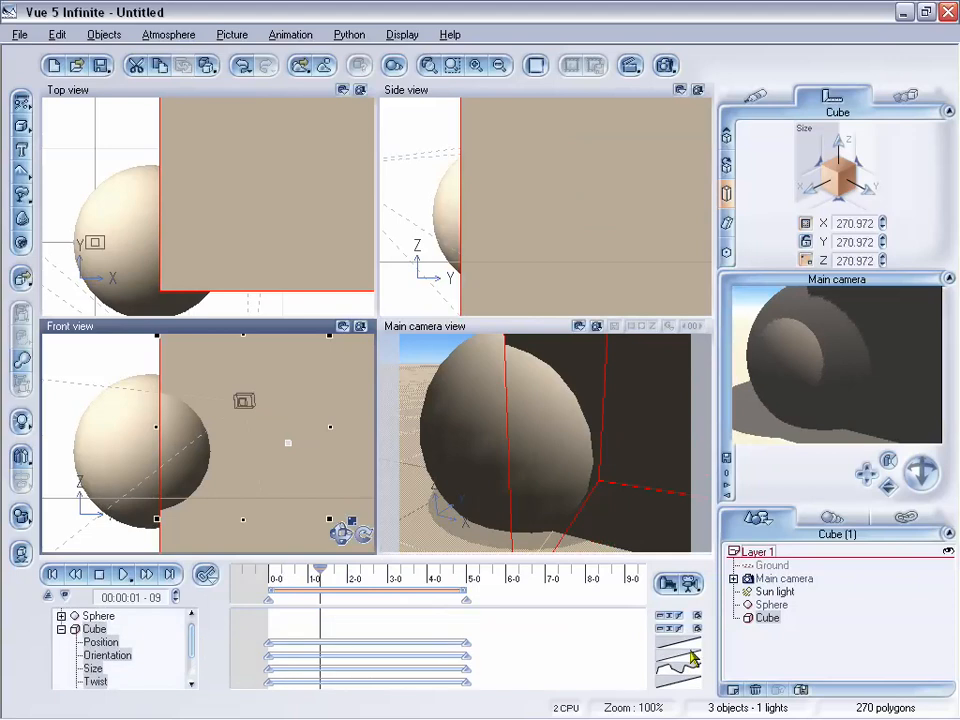
{"action": "scroll", "coordinate": [191, 645], "scroll_direction": "down", "scroll_amount": 2}
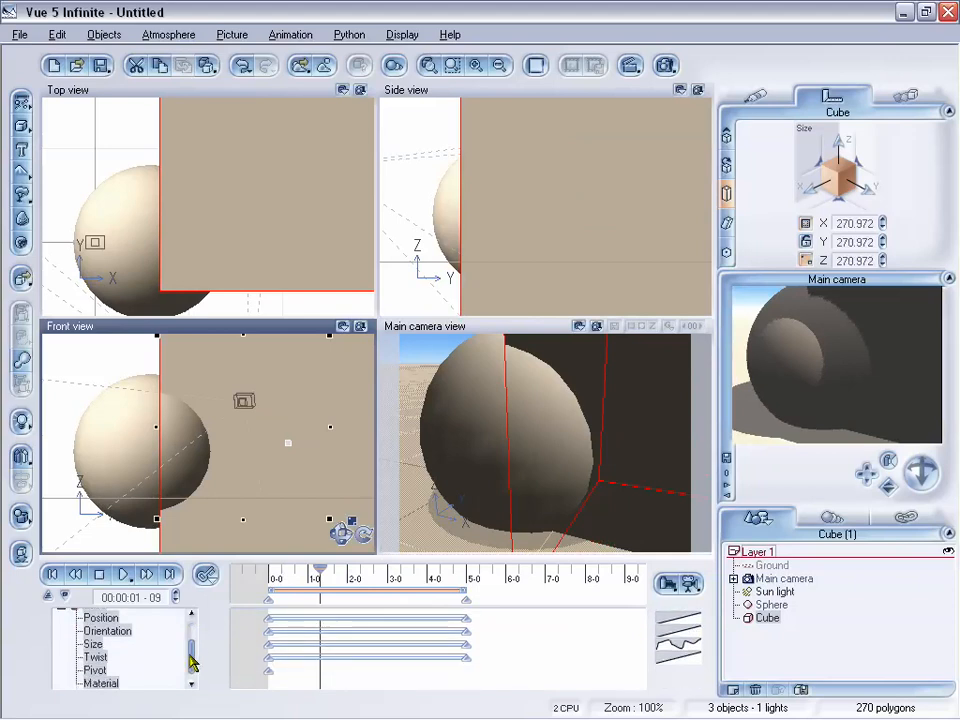
{"action": "scroll", "coordinate": [190, 645], "scroll_direction": "up", "scroll_amount": 2}
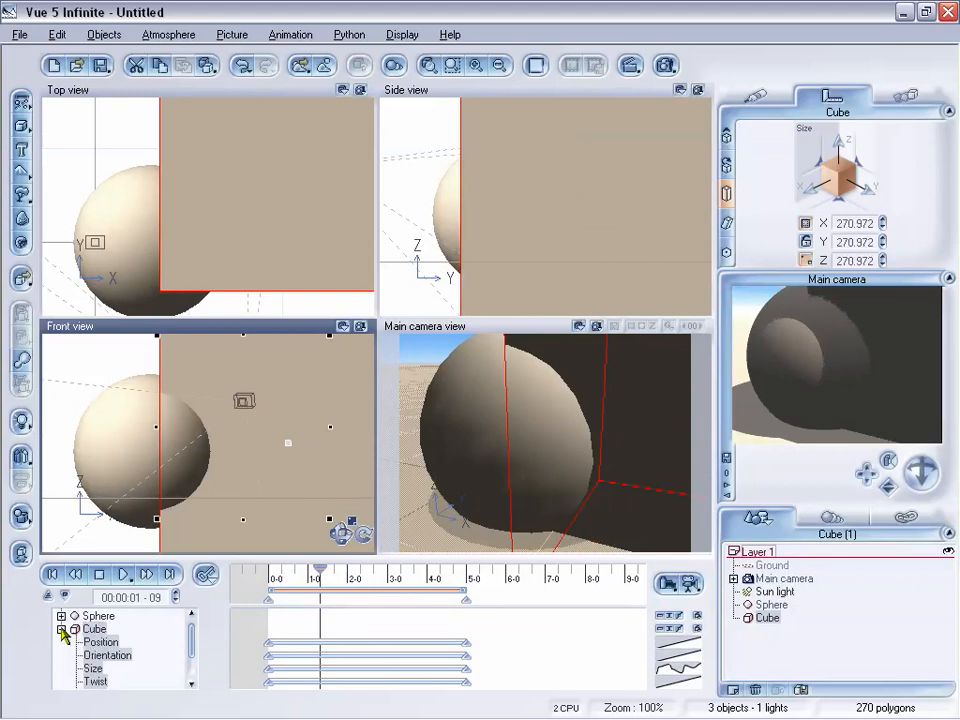
{"action": "left_click", "coordinate": [61, 629]}
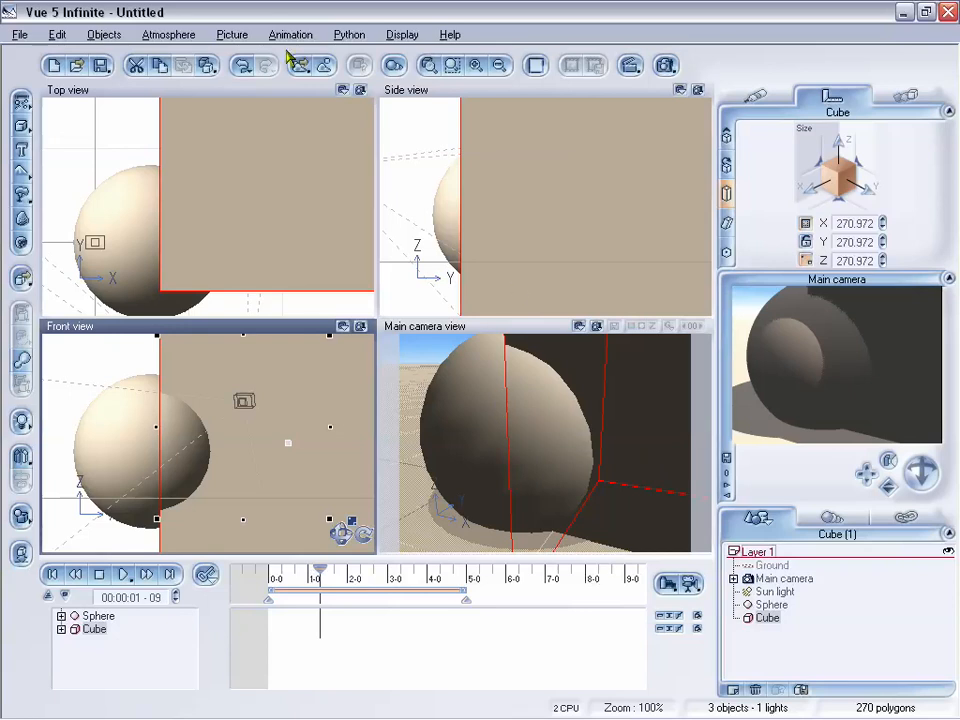
Bring up the animation render options and move the dialog clear of the timeline
{"action": "left_click", "coordinate": [291, 35]}
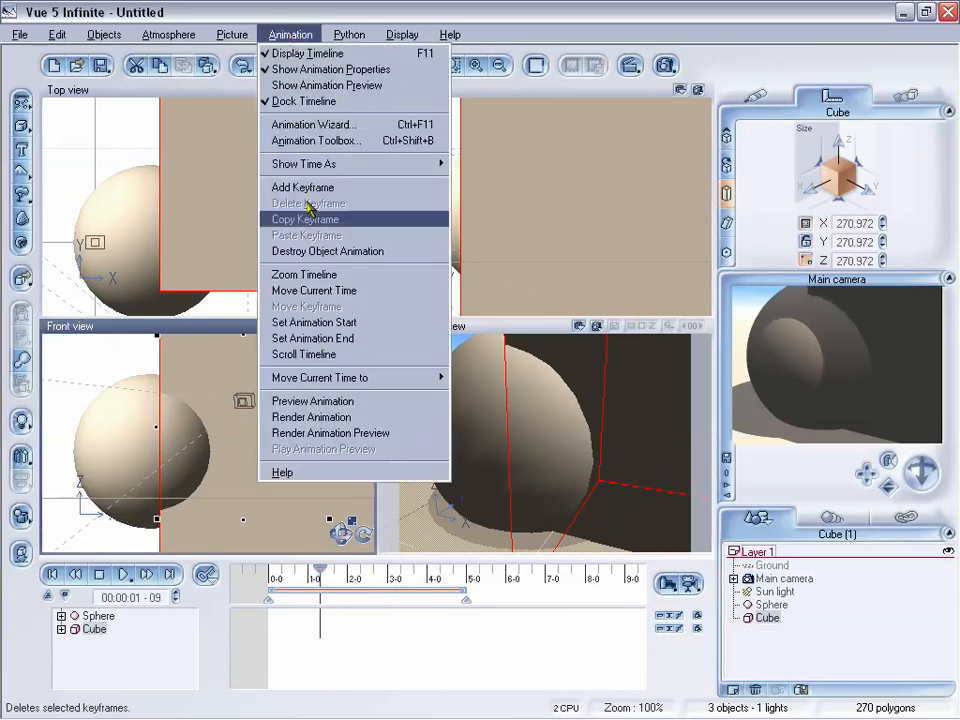
{"action": "left_click", "coordinate": [300, 417]}
{"action": "left_click_drag", "start_coordinate": [390, 88], "coordinate": [367, 92]}
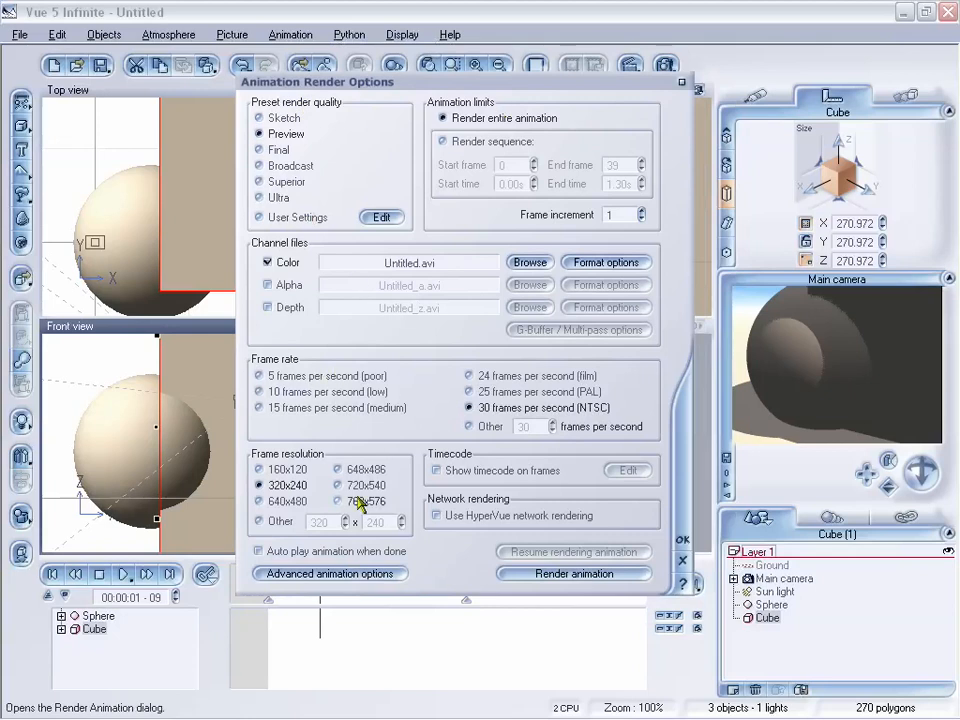
{"action": "left_click_drag", "start_coordinate": [424, 81], "coordinate": [431, 51]}
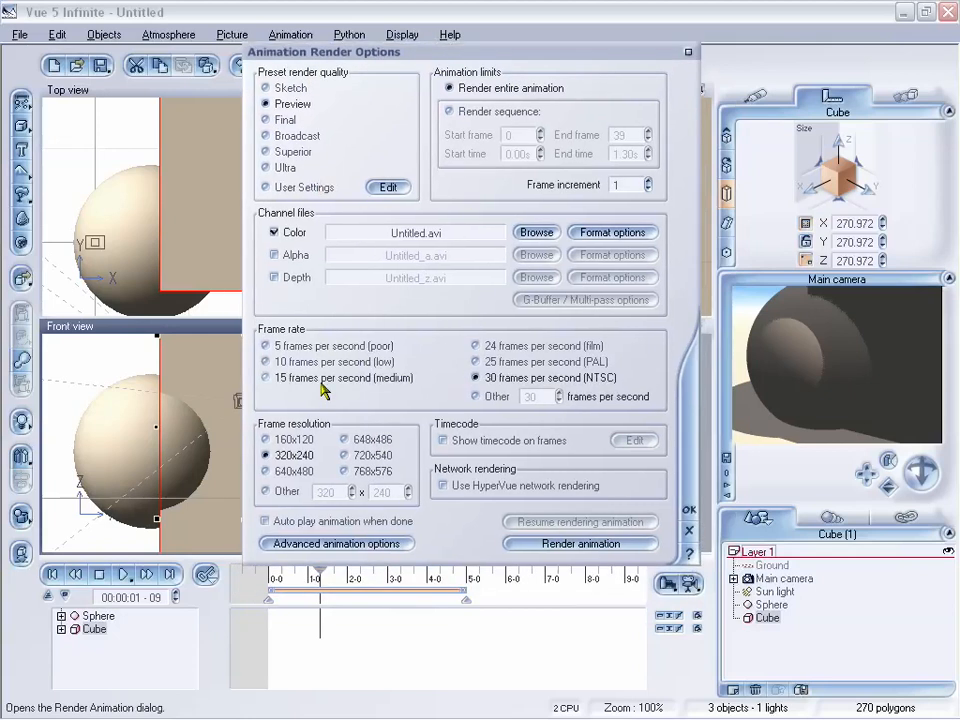
Try the PAL, film, 5 fps and 15 fps frame rates, returning to 30 frames per second (NTSC)
{"action": "left_click", "coordinate": [499, 362]}
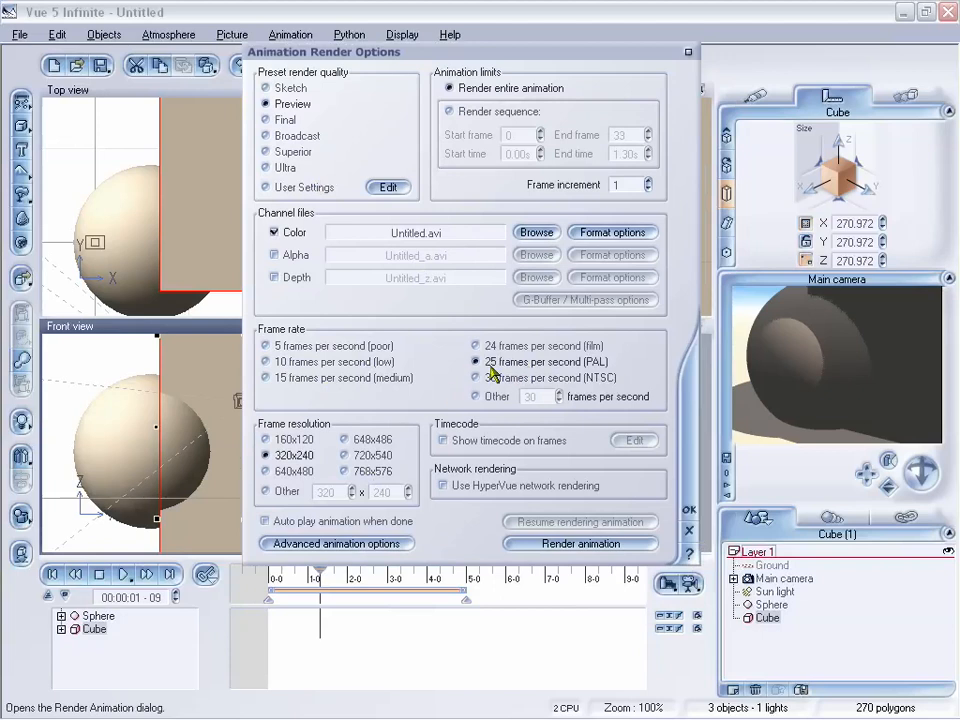
{"action": "left_click", "coordinate": [546, 380]}
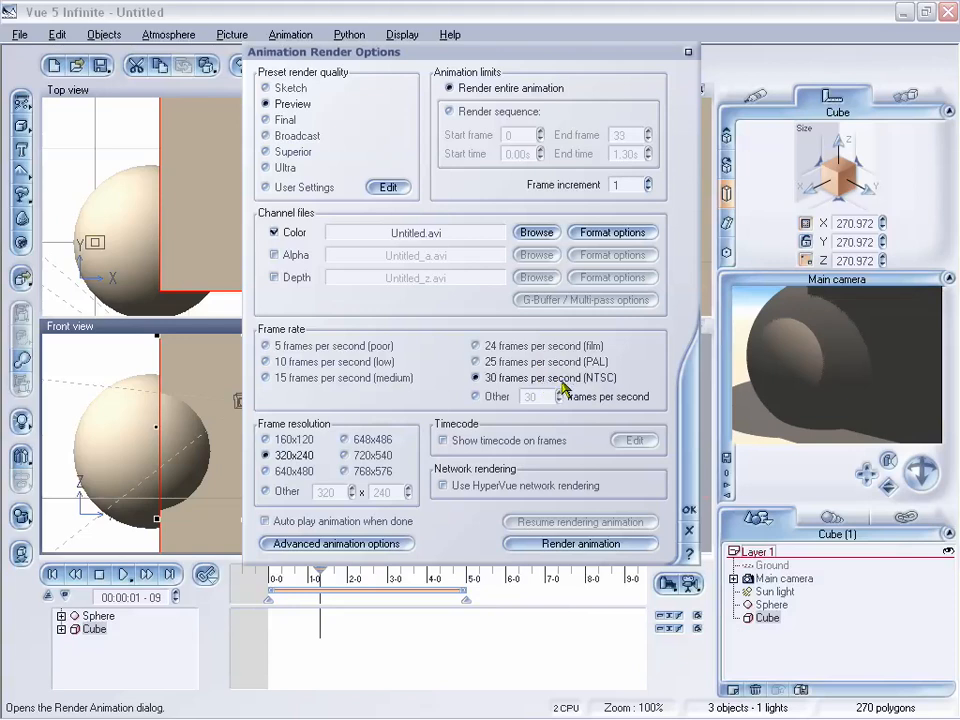
{"action": "left_click", "coordinate": [549, 348]}
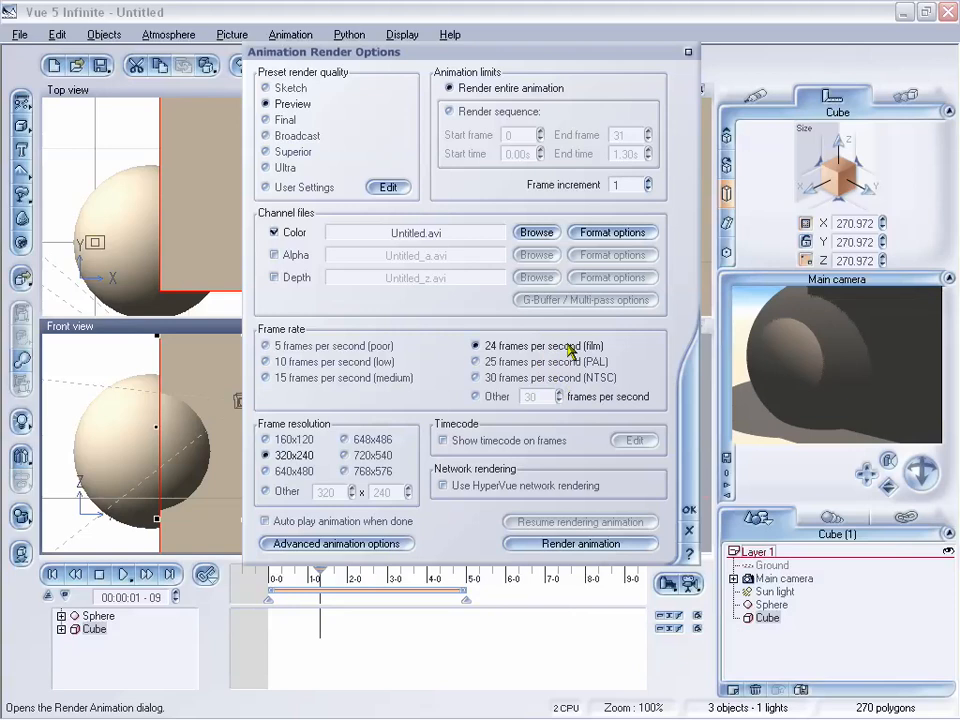
{"action": "left_click", "coordinate": [348, 345]}
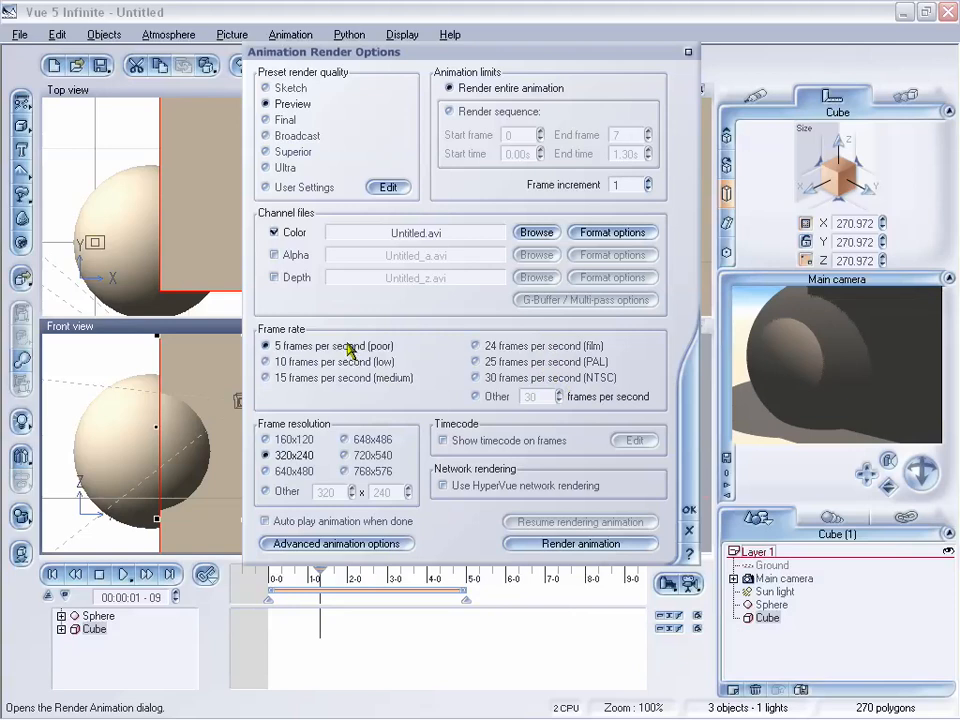
{"action": "left_click", "coordinate": [340, 379]}
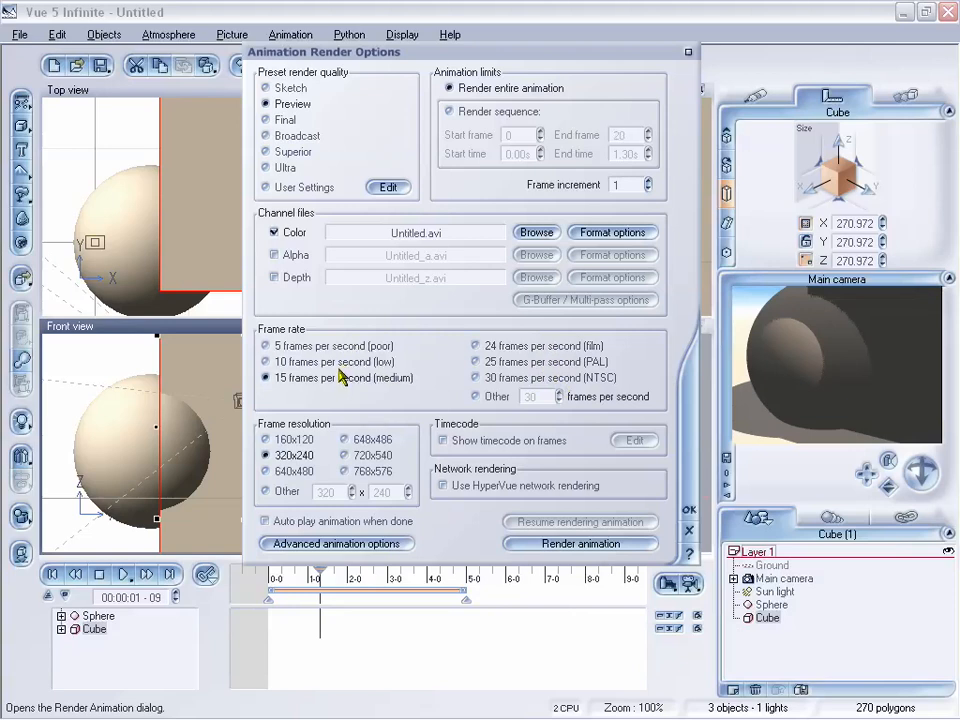
{"action": "left_click", "coordinate": [527, 385]}
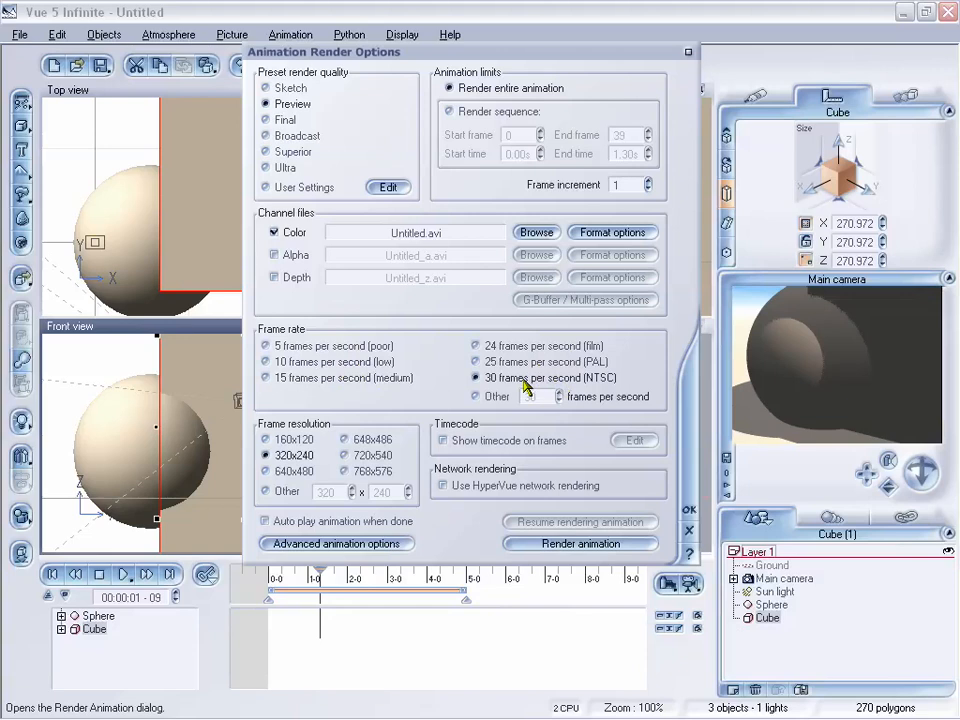
{"action": "left_click", "coordinate": [540, 348]}
{"action": "left_click", "coordinate": [490, 380]}
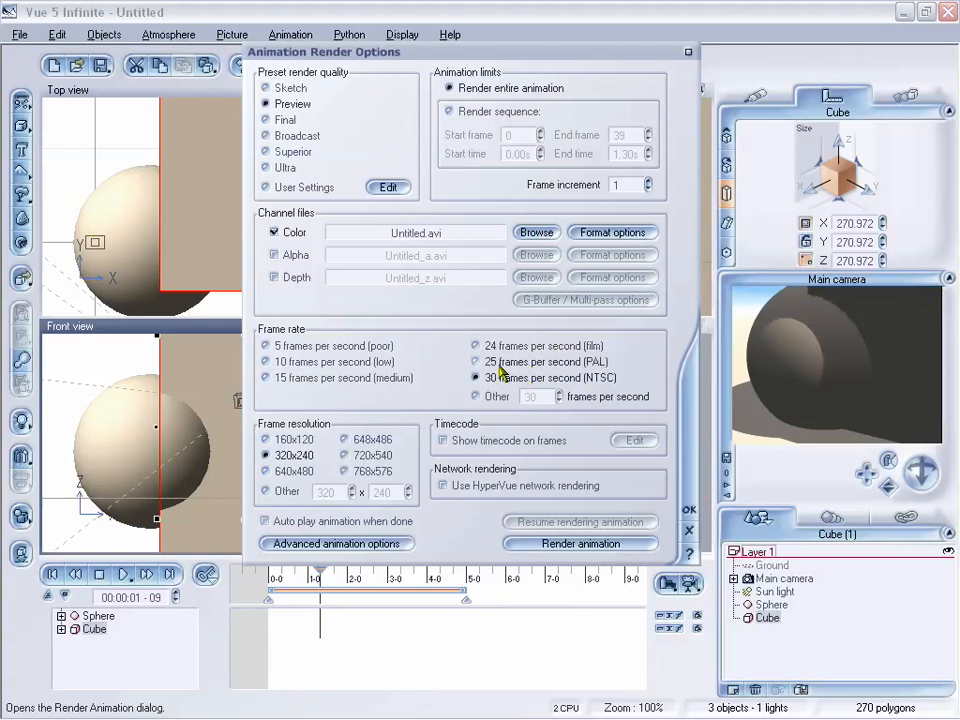
Try a custom frame rate of 23 and the 24 fps film rate, and accept the render options with 30 frames per second (NTSC)
{"action": "left_click", "coordinate": [475, 397]}
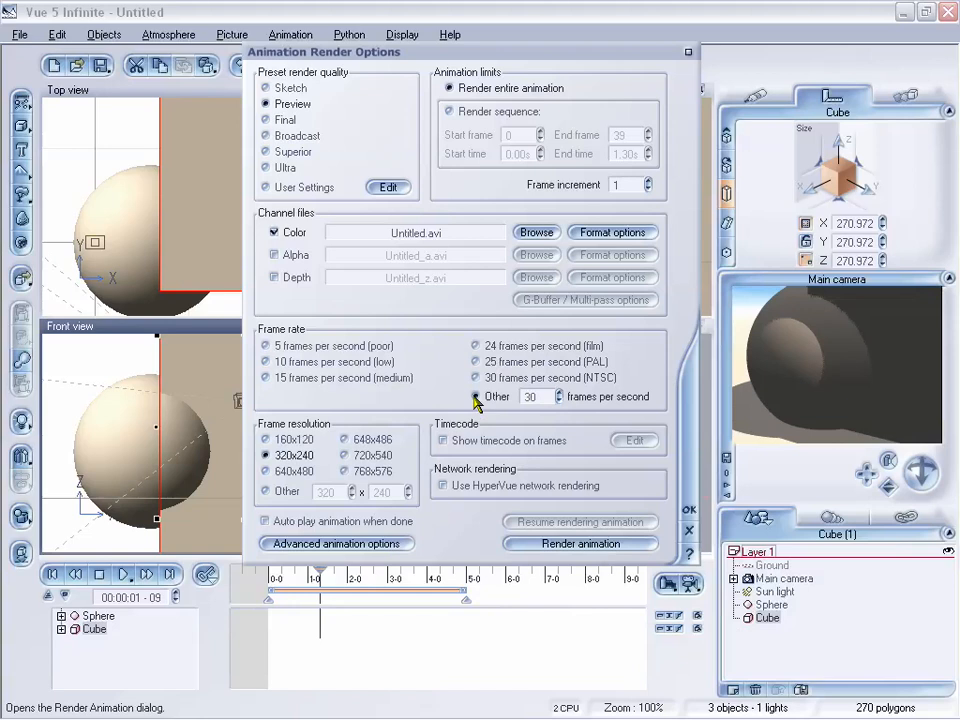
{"action": "double_click", "coordinate": [530, 396]}
{"action": "left_click", "coordinate": [478, 378]}
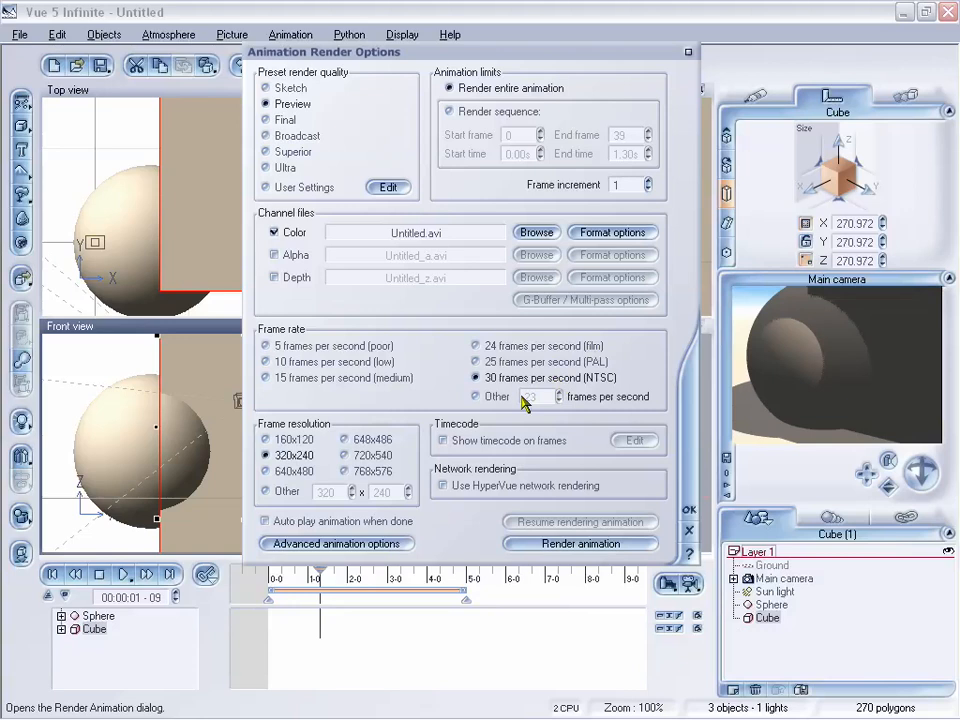
{"action": "left_click", "coordinate": [565, 348]}
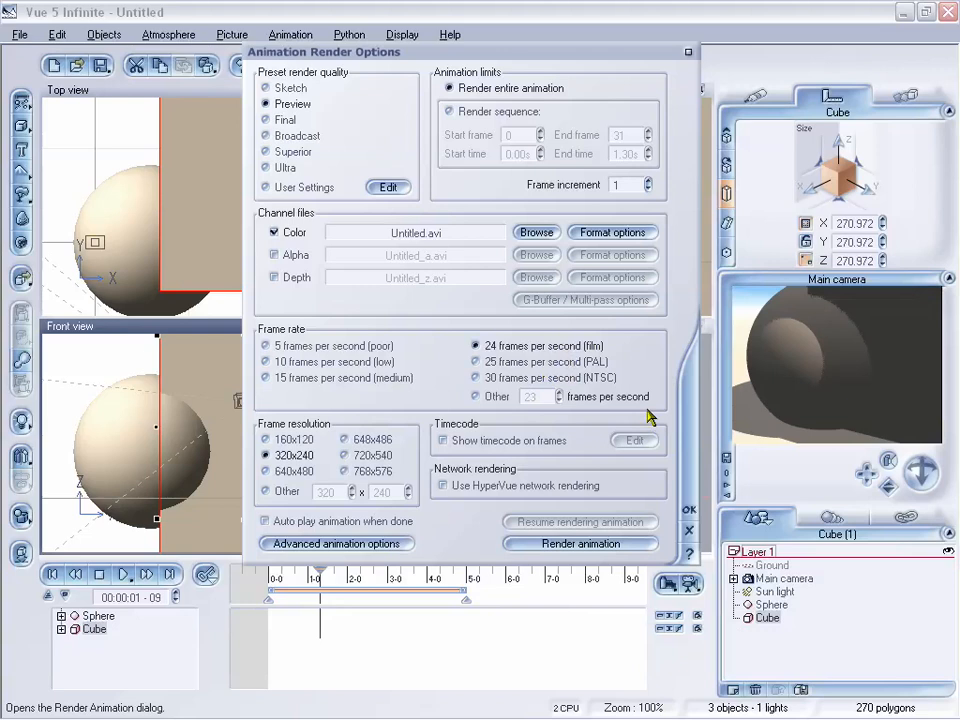
{"action": "left_click", "coordinate": [538, 380]}
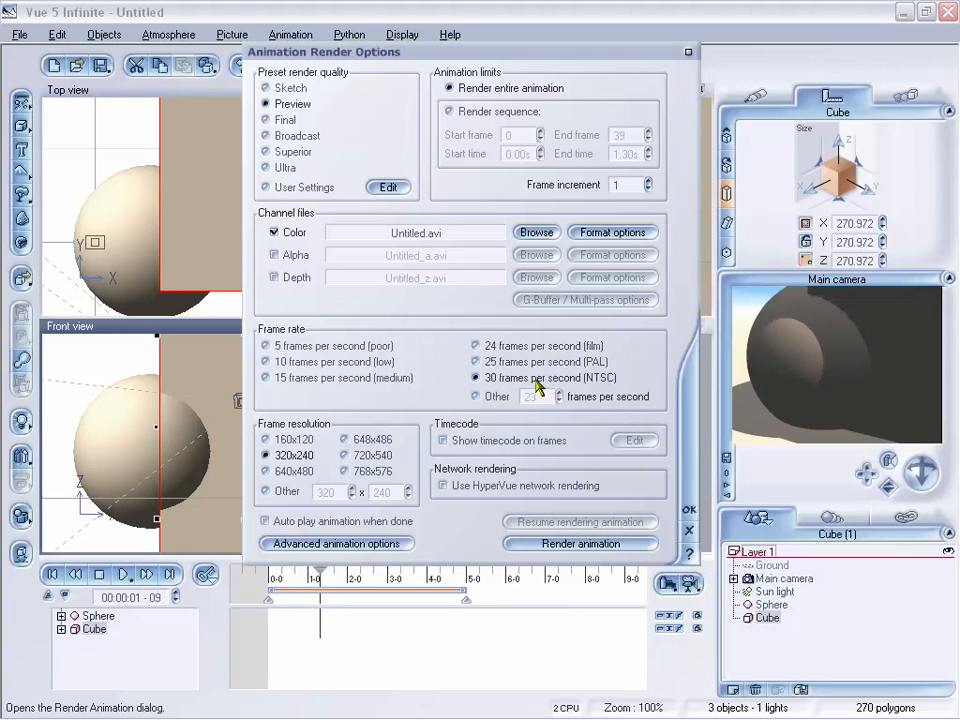
{"action": "left_click", "coordinate": [689, 511]}
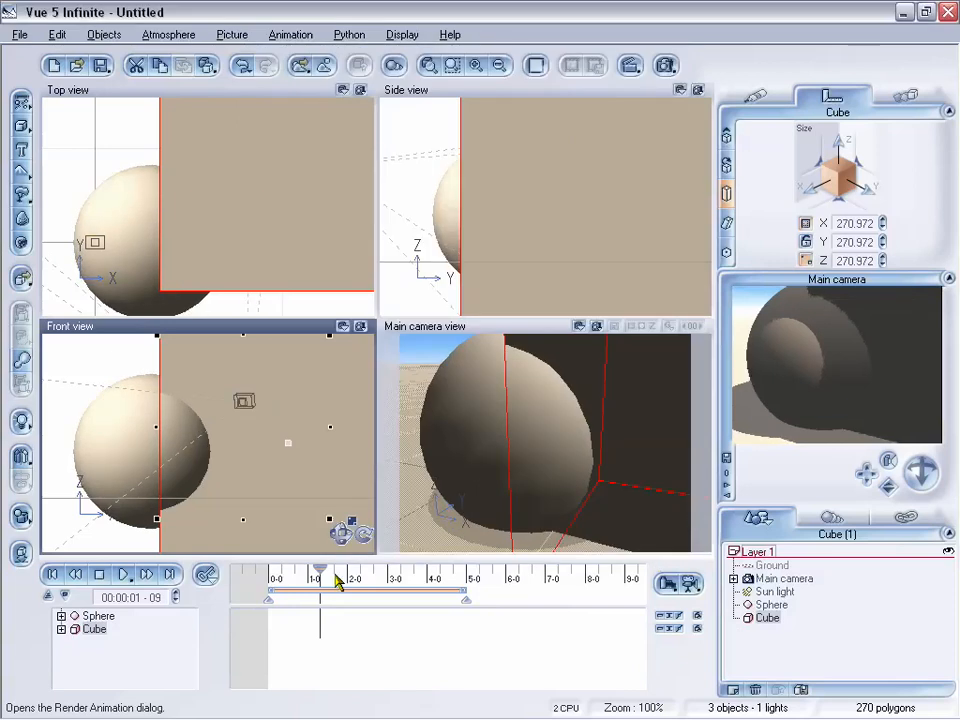
Scrub the animation to 2 seconds 6 frames to check the sizes of the sphere and the cube
{"action": "left_click_drag", "start_coordinate": [318, 570], "coordinate": [355, 571]}
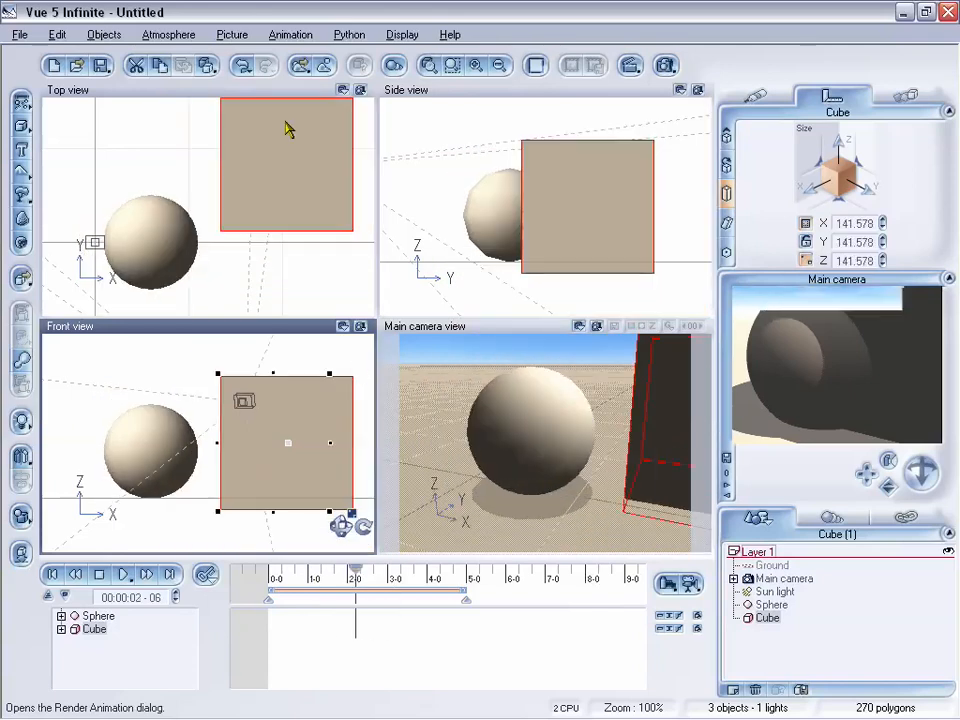
{"action": "left_click", "coordinate": [290, 35]}
{"action": "key", "text": "Escape"}
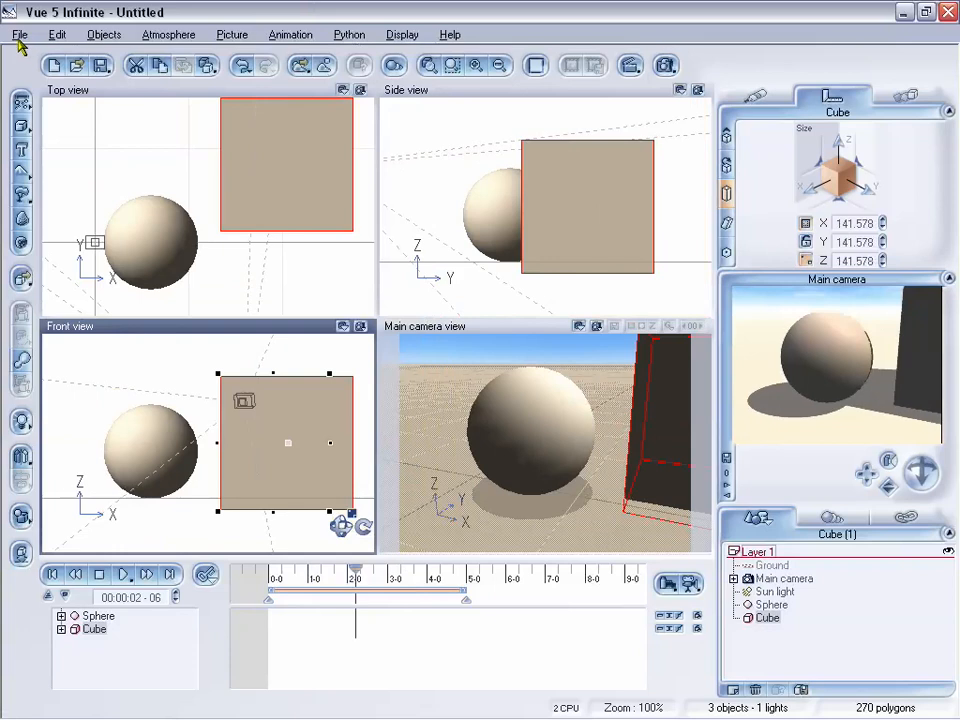
Create a new scene with the Clear Spring atmosphere, without saving the sphere and cube scene
{"action": "left_click", "coordinate": [20, 35]}
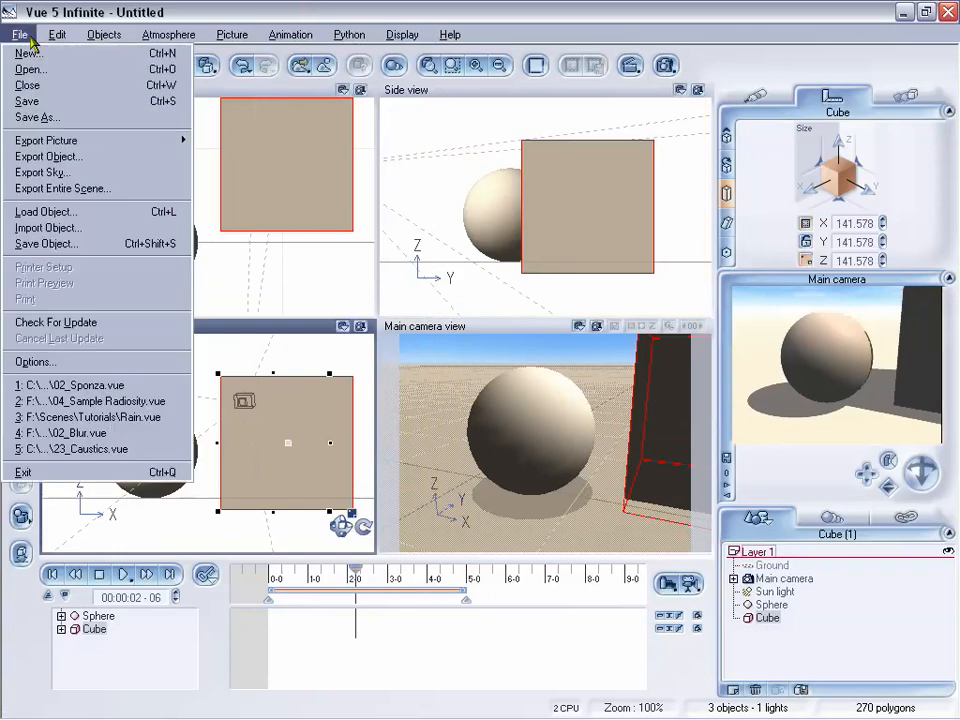
{"action": "left_click", "coordinate": [24, 53]}
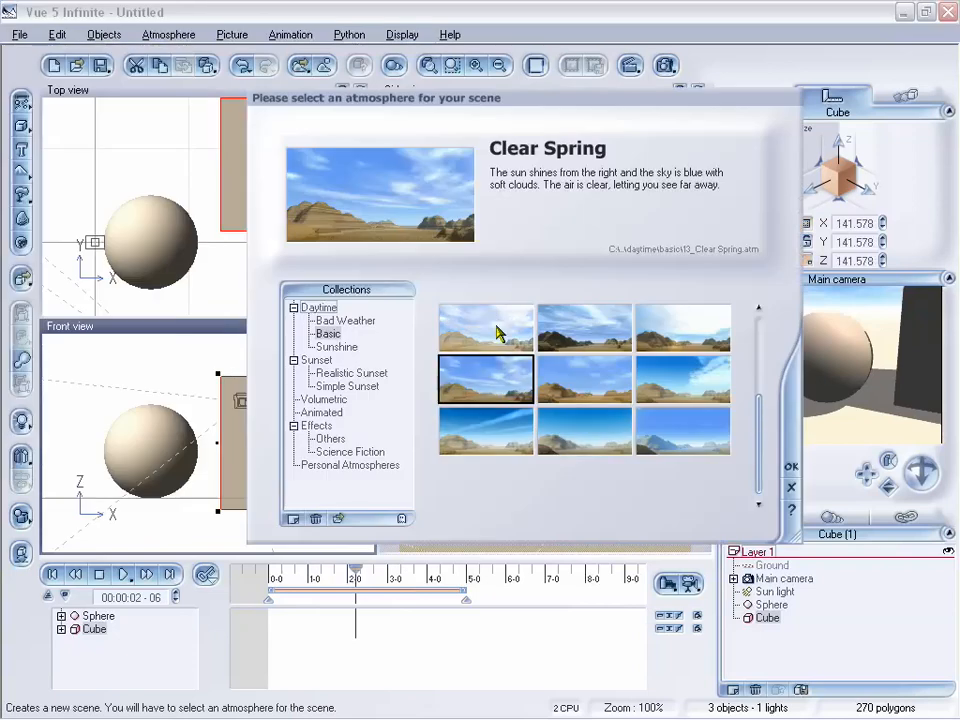
{"action": "left_click", "coordinate": [792, 468]}
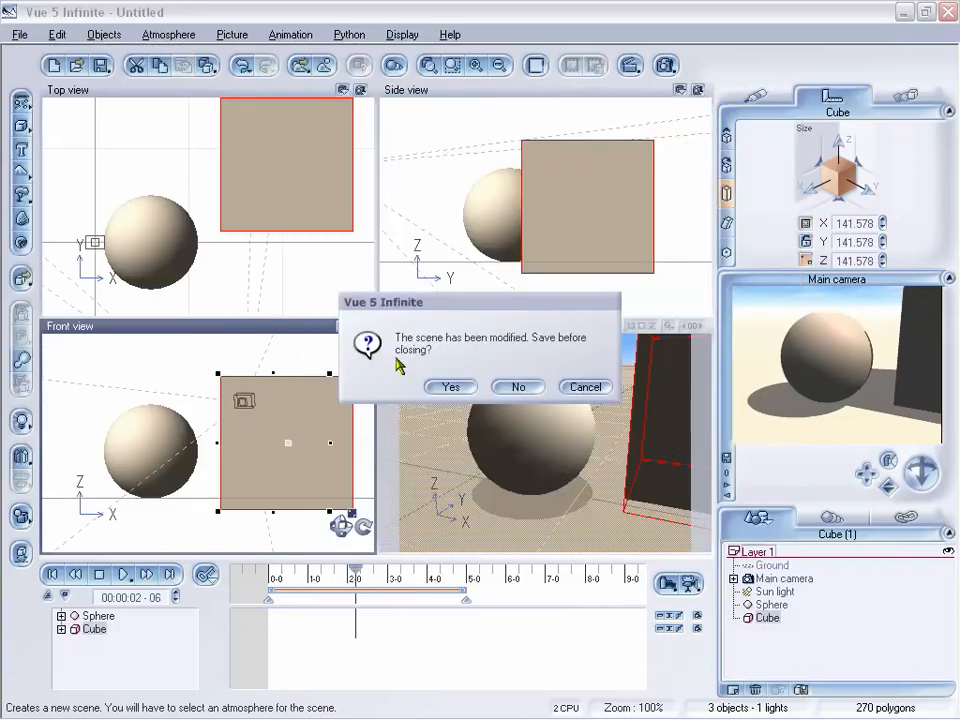
{"action": "left_click", "coordinate": [519, 387]}
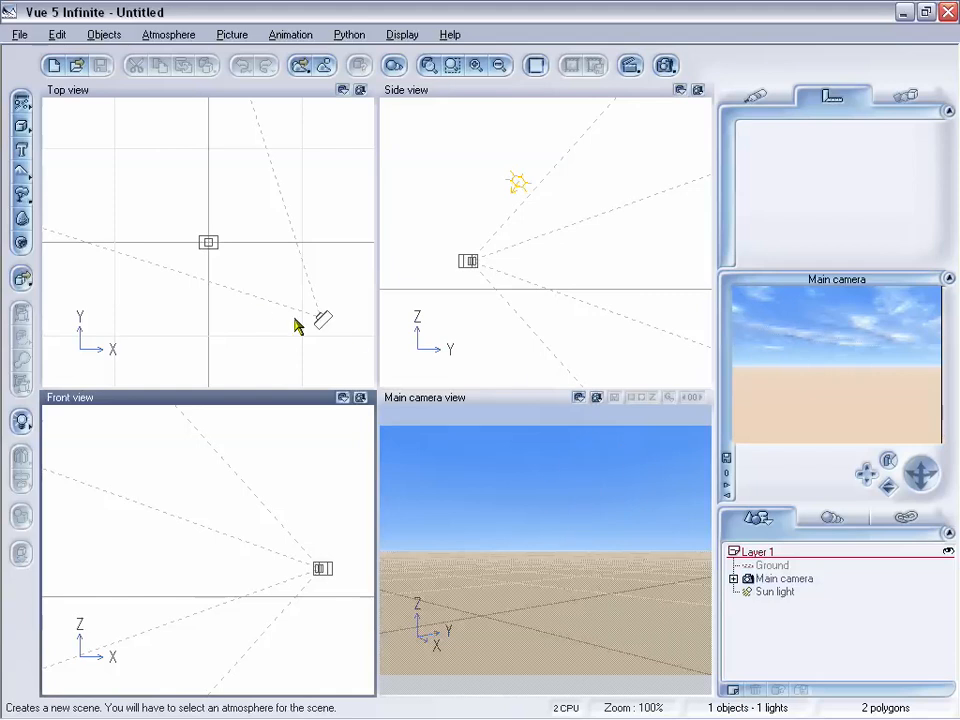
Add a cube to review the motion types in its animation settings, keeping it Not animated, and delete the cube
{"action": "left_click", "coordinate": [21, 126]}
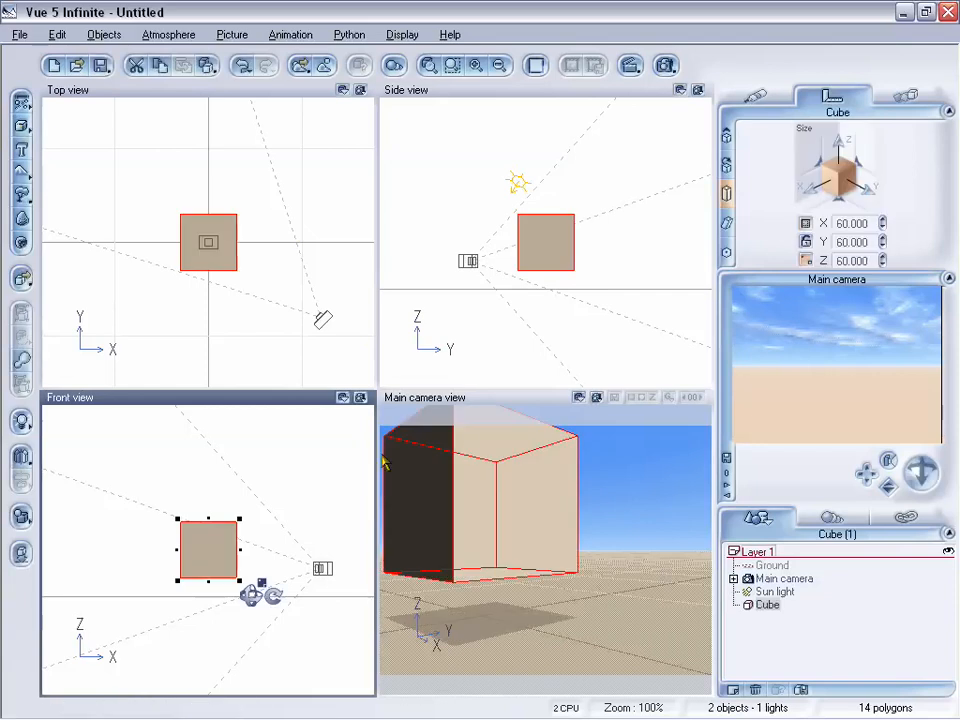
{"action": "left_click", "coordinate": [905, 95]}
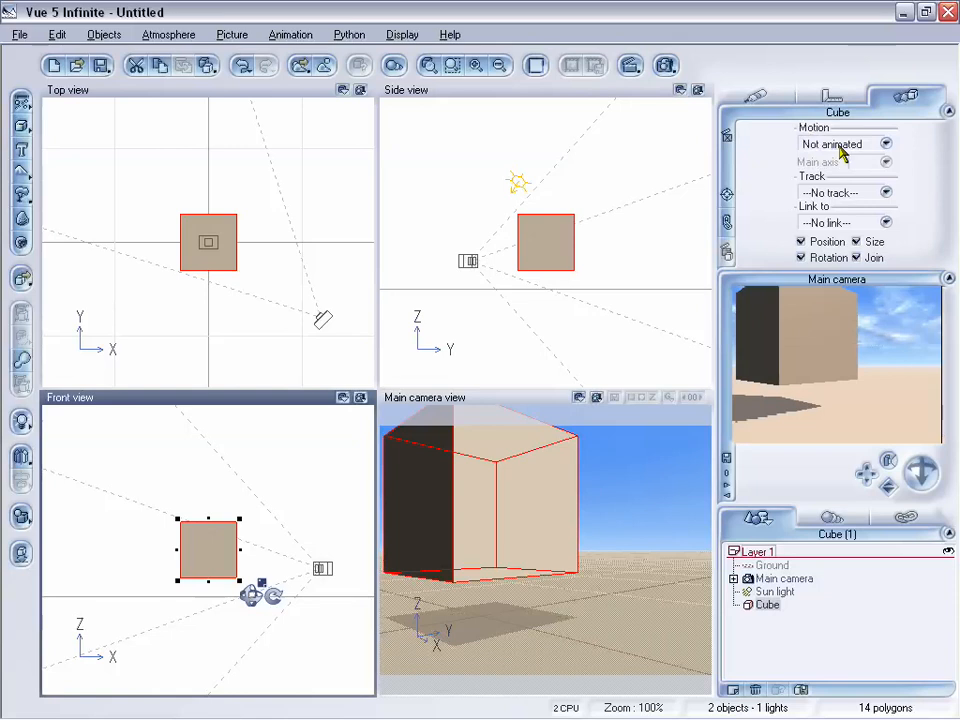
{"action": "left_click", "coordinate": [885, 143]}
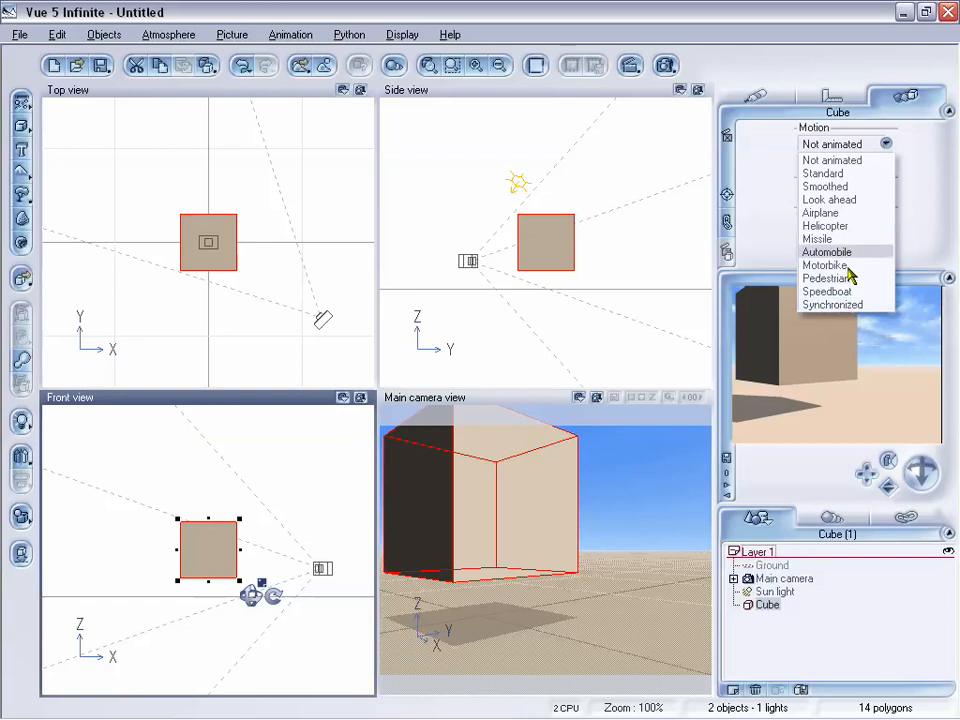
{"action": "left_click", "coordinate": [833, 164]}
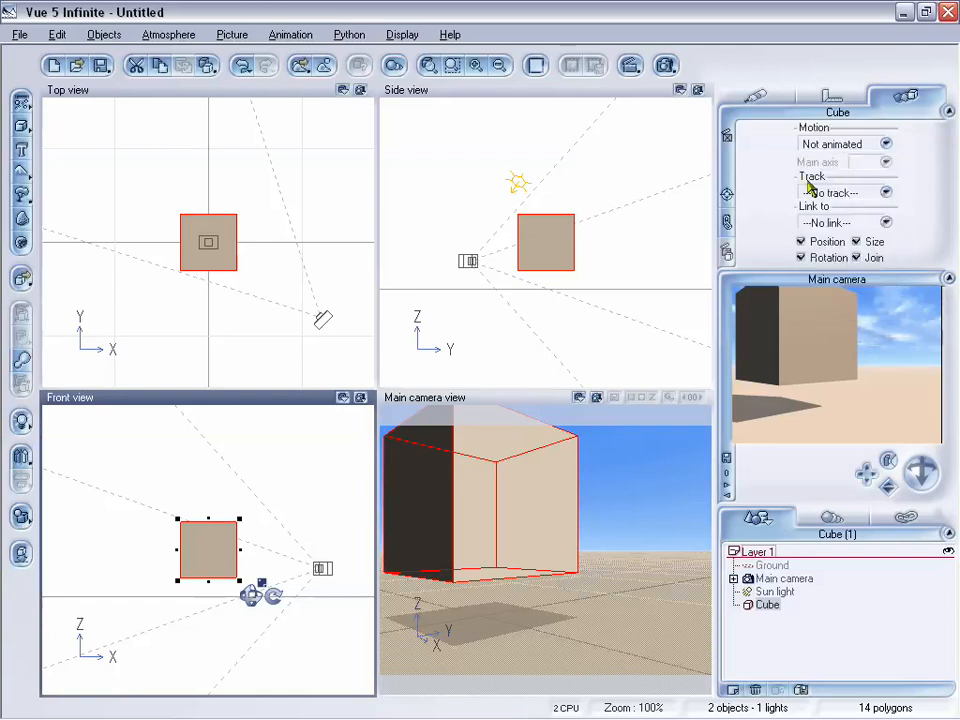
{"action": "left_click", "coordinate": [497, 460]}
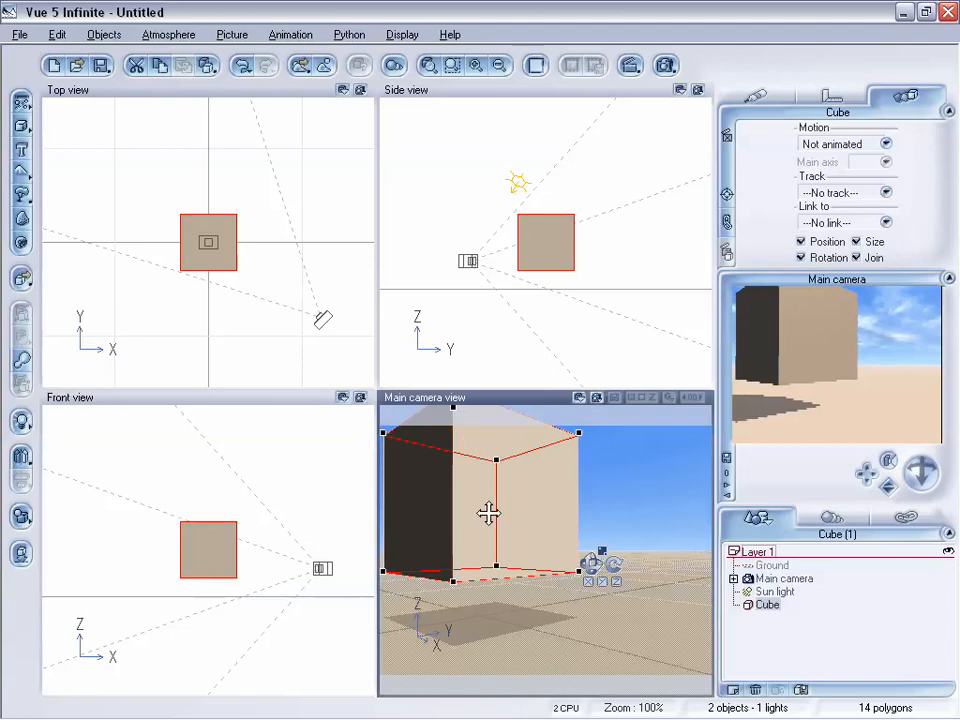
{"action": "key", "text": "Delete"}
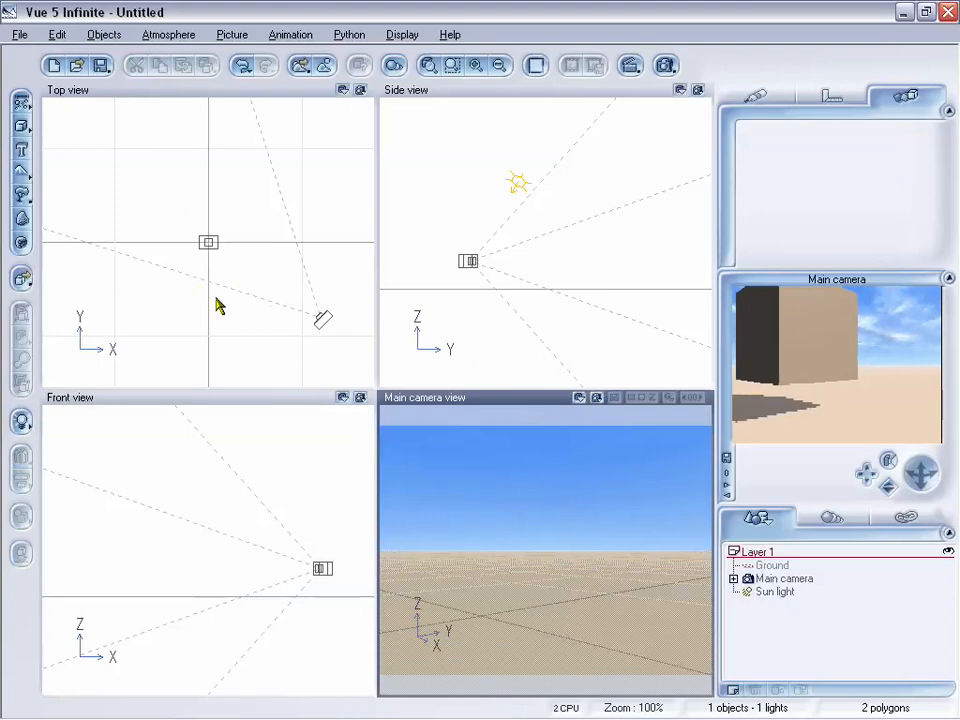
Load the Lancaster airplane from the Airplanes collection under Vehicles into the scene
{"action": "left_click", "coordinate": [22, 280]}
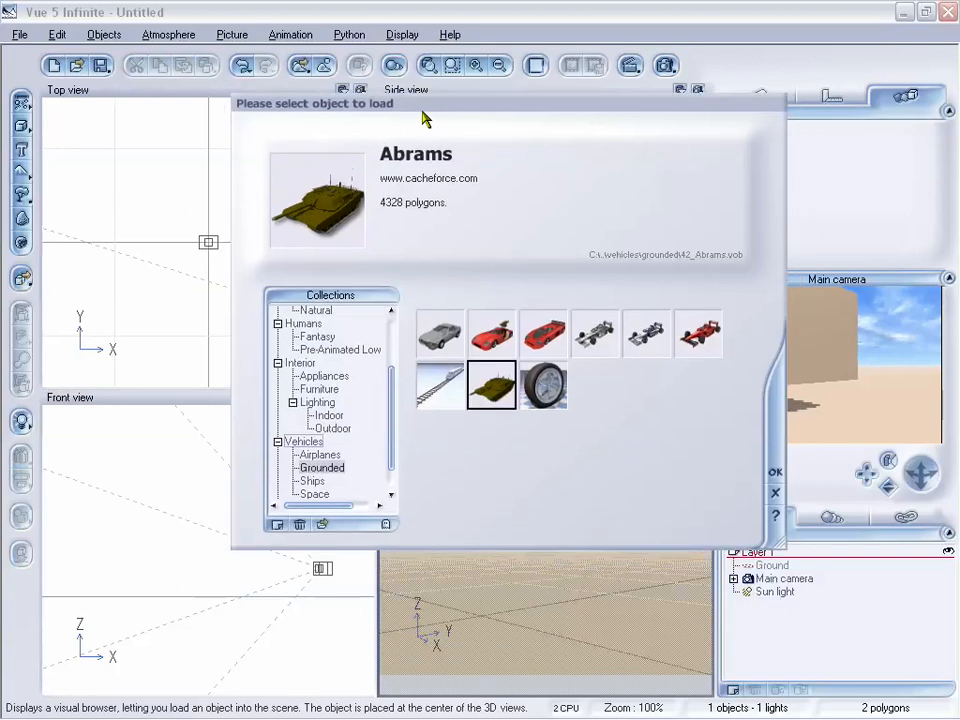
{"action": "left_click", "coordinate": [322, 454]}
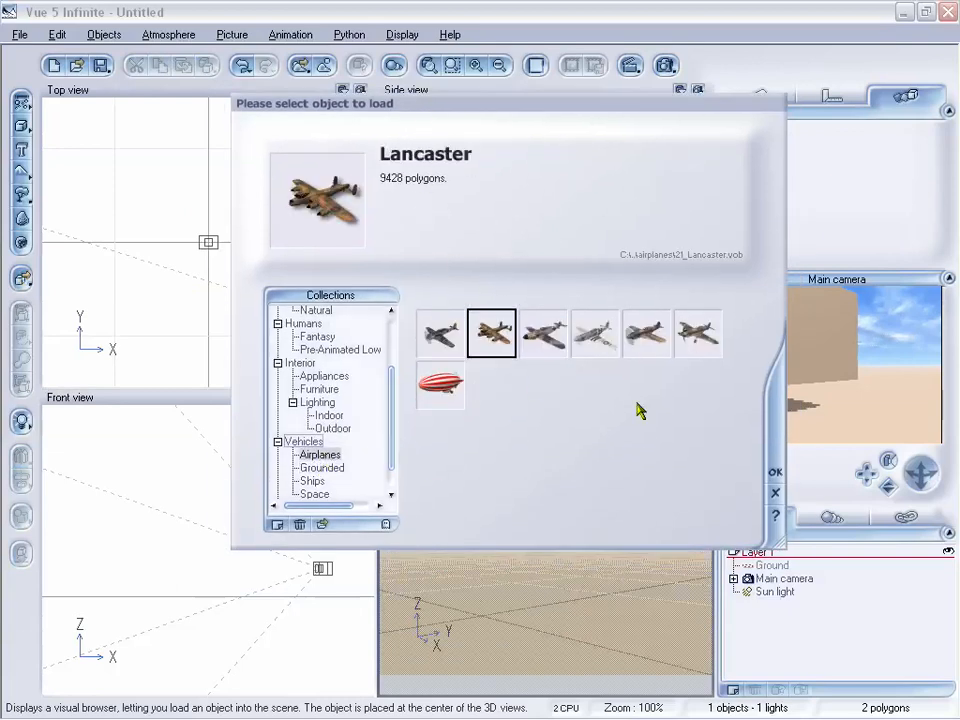
{"action": "left_click", "coordinate": [775, 471]}
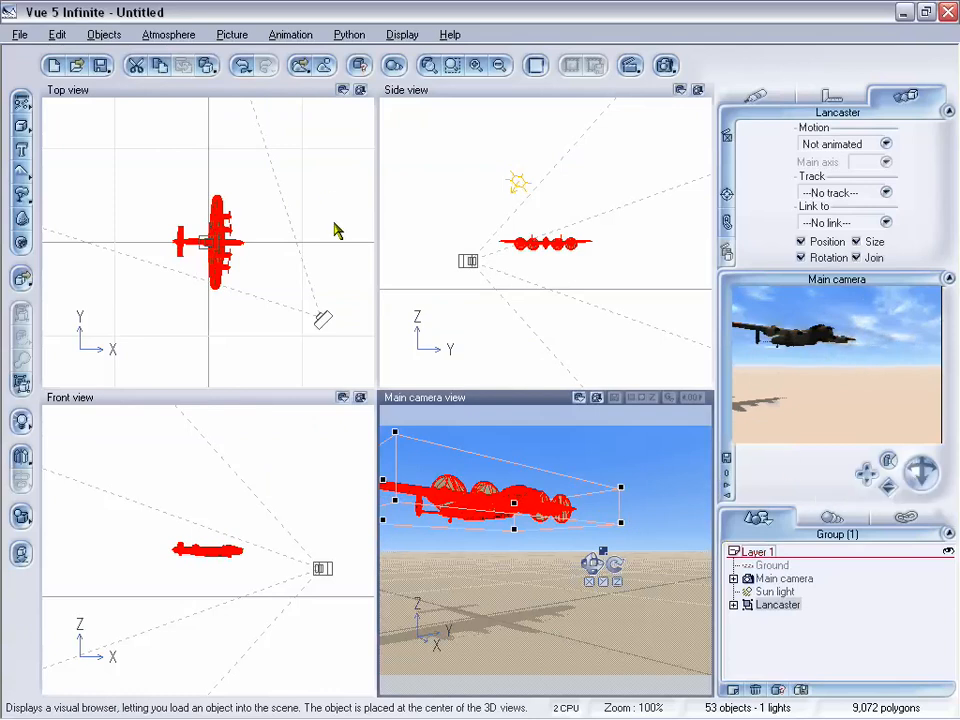
Display the animation timeline for the Lancaster scene
{"action": "right_click_drag", "start_coordinate": [345, 271], "coordinate": [270, 253]}
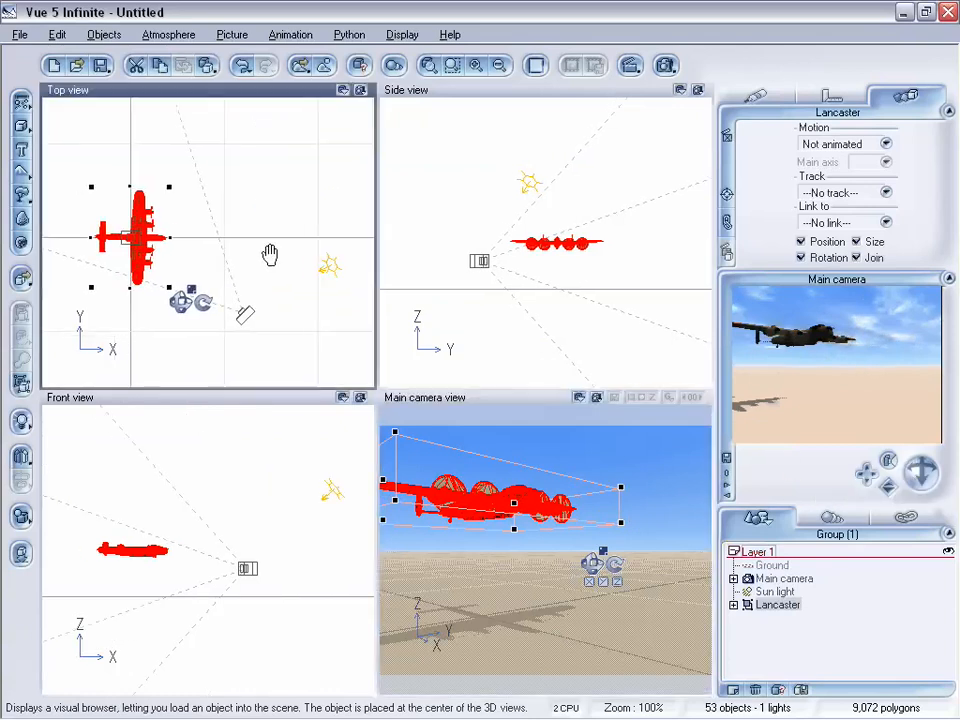
{"action": "left_click", "coordinate": [500, 67]}
{"action": "left_click", "coordinate": [500, 67]}
{"action": "right_click_drag", "start_coordinate": [283, 212], "coordinate": [233, 209]}
{"action": "left_click", "coordinate": [292, 36]}
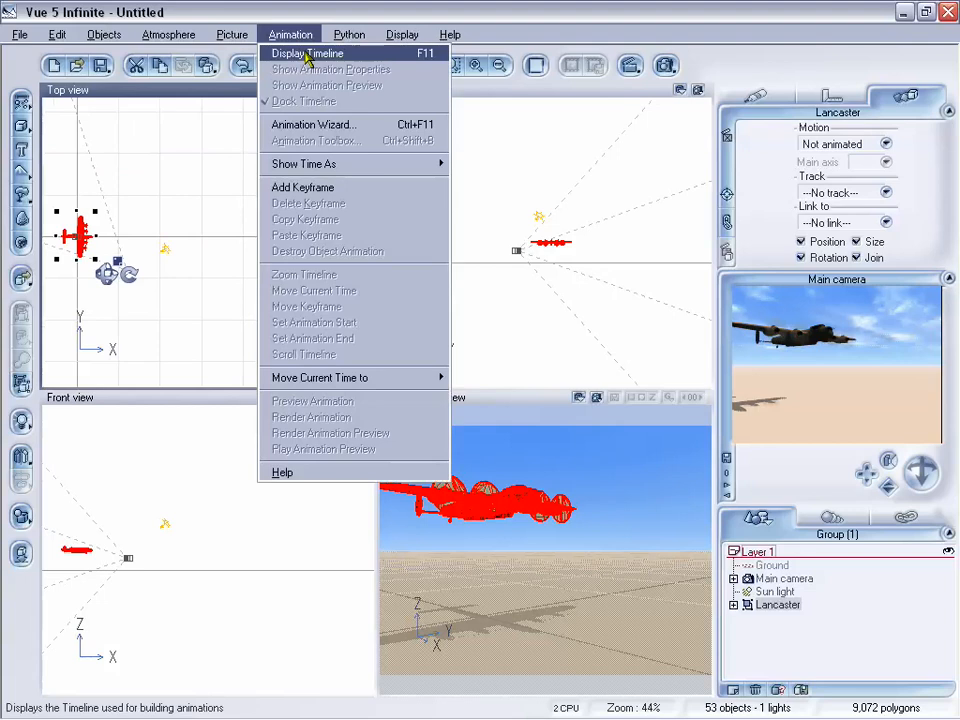
{"action": "left_click", "coordinate": [306, 58]}
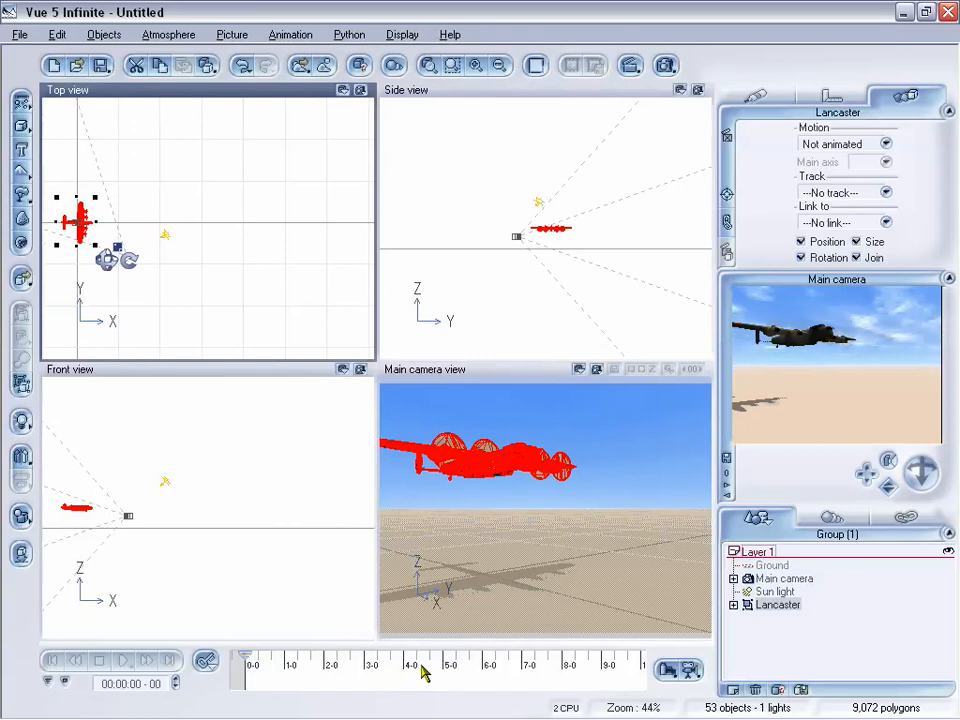
Explore scrolling and zooming the timeline, ending with roughly the first 45 seconds in range
{"action": "mouse_move", "coordinate": [538, 660]}
{"action": "left_mouse_down"}
{"action": "mouse_move", "coordinate": [433, 649]}
{"action": "mouse_move", "coordinate": [167, 650]}
{"action": "mouse_move", "coordinate": [660, 666]}
{"action": "mouse_move", "coordinate": [521, 671]}
{"action": "mouse_move", "coordinate": [309, 656]}
{"action": "mouse_move", "coordinate": [518, 666]}
{"action": "mouse_move", "coordinate": [566, 660]}
{"action": "mouse_move", "coordinate": [319, 659]}
{"action": "mouse_move", "coordinate": [624, 658]}
{"action": "mouse_move", "coordinate": [530, 667]}
{"action": "mouse_move", "coordinate": [553, 671]}
{"action": "mouse_move", "coordinate": [548, 680]}
{"action": "mouse_move", "coordinate": [574, 677]}
{"action": "mouse_move", "coordinate": [516, 671]}
{"action": "mouse_move", "coordinate": [557, 669]}
{"action": "mouse_move", "coordinate": [428, 678]}
{"action": "mouse_move", "coordinate": [621, 670]}
{"action": "left_mouse_up"}
{"action": "mouse_move", "coordinate": [410, 668]}
{"action": "left_mouse_down"}
{"action": "mouse_move", "coordinate": [618, 664]}
{"action": "mouse_move", "coordinate": [616, 655]}
{"action": "mouse_move", "coordinate": [377, 651]}
{"action": "left_mouse_up"}
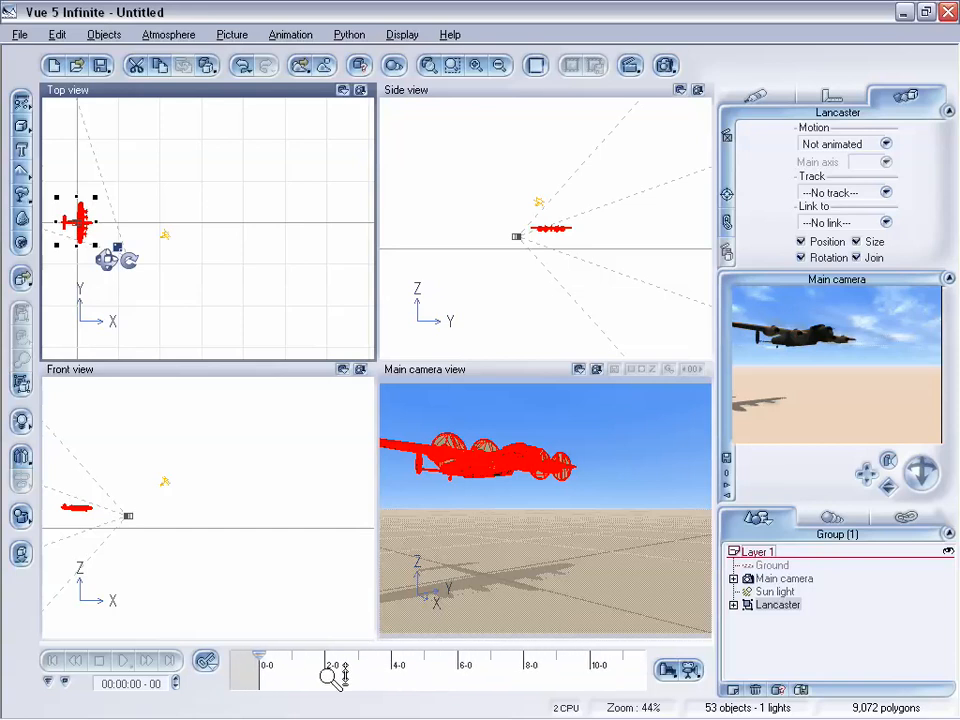
{"action": "left_click_drag", "start_coordinate": [340, 677], "coordinate": [340, 712]}
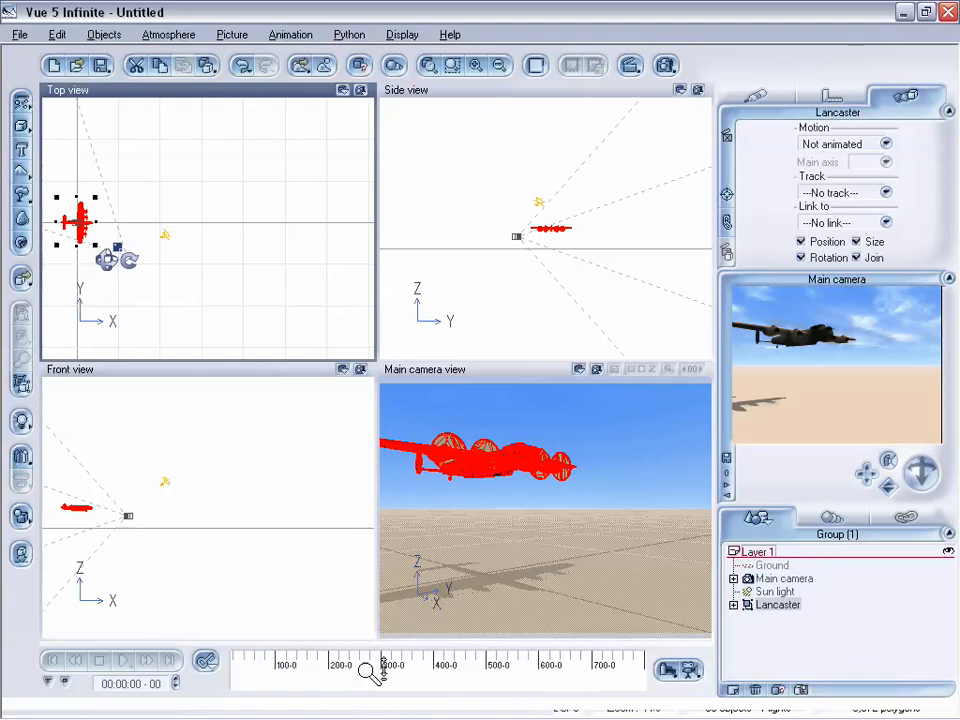
{"action": "left_click_drag", "start_coordinate": [370, 672], "coordinate": [352, 408]}
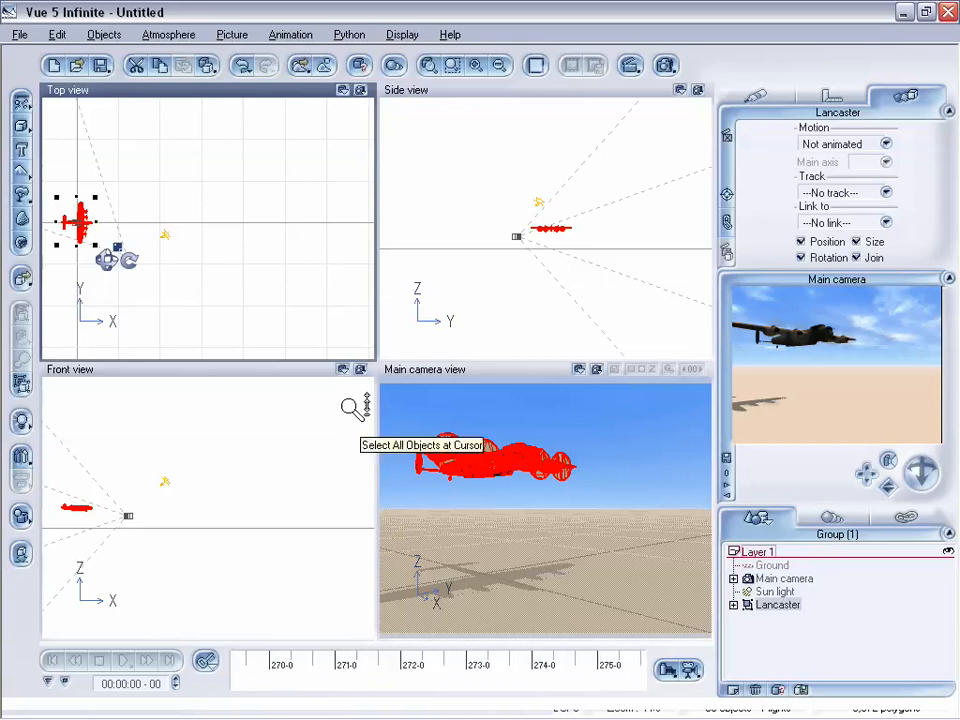
{"action": "left_click_drag", "start_coordinate": [339, 679], "coordinate": [430, 690]}
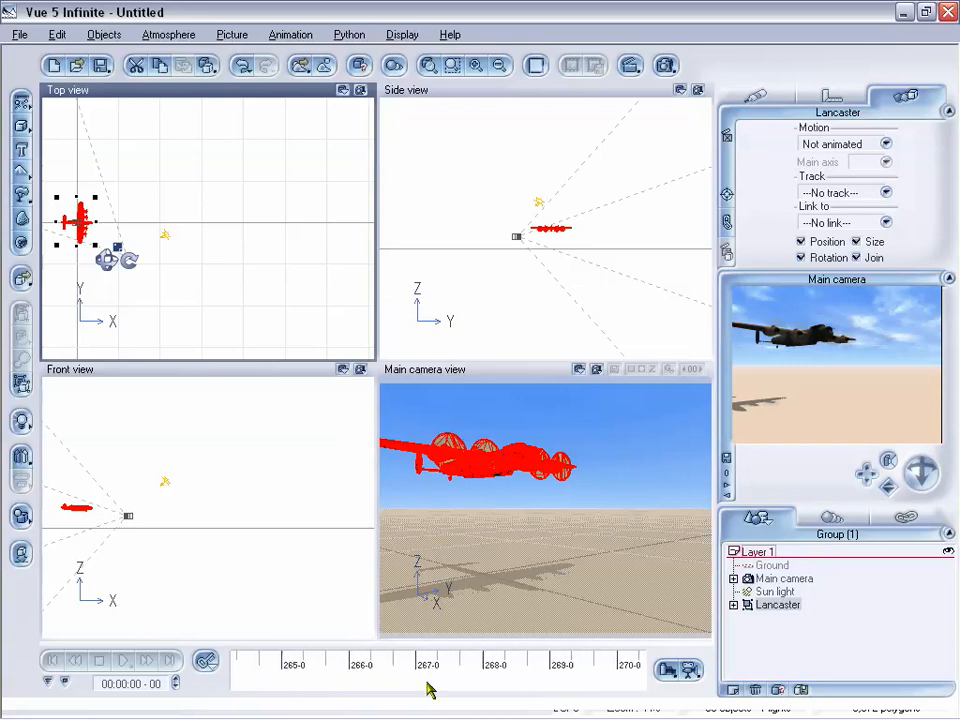
{"action": "left_click_drag", "start_coordinate": [655, 665], "coordinate": [707, 669]}
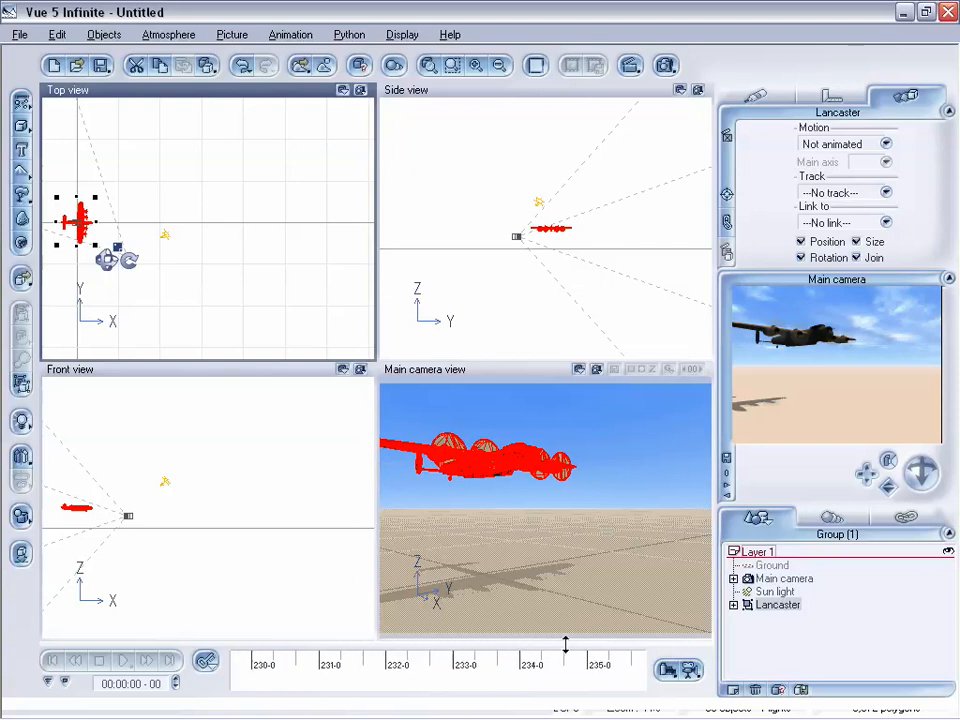
{"action": "right_click_drag", "start_coordinate": [361, 659], "coordinate": [343, 688], "text": "ctrl"}
{"action": "mouse_move", "coordinate": [341, 660]}
{"action": "right_mouse_down", "text": "ctrl"}
{"action": "mouse_move", "coordinate": [342, 700]}
{"action": "mouse_move", "coordinate": [338, 677]}
{"action": "right_mouse_up", "text": "ctrl"}
{"action": "left_click_drag", "start_coordinate": [275, 674], "coordinate": [806, 662]}
{"action": "left_click_drag", "start_coordinate": [393, 664], "coordinate": [345, 662]}
{"action": "right_click_drag", "start_coordinate": [349, 671], "coordinate": [333, 604], "text": "ctrl"}
{"action": "left_click_drag", "start_coordinate": [338, 668], "coordinate": [570, 654]}
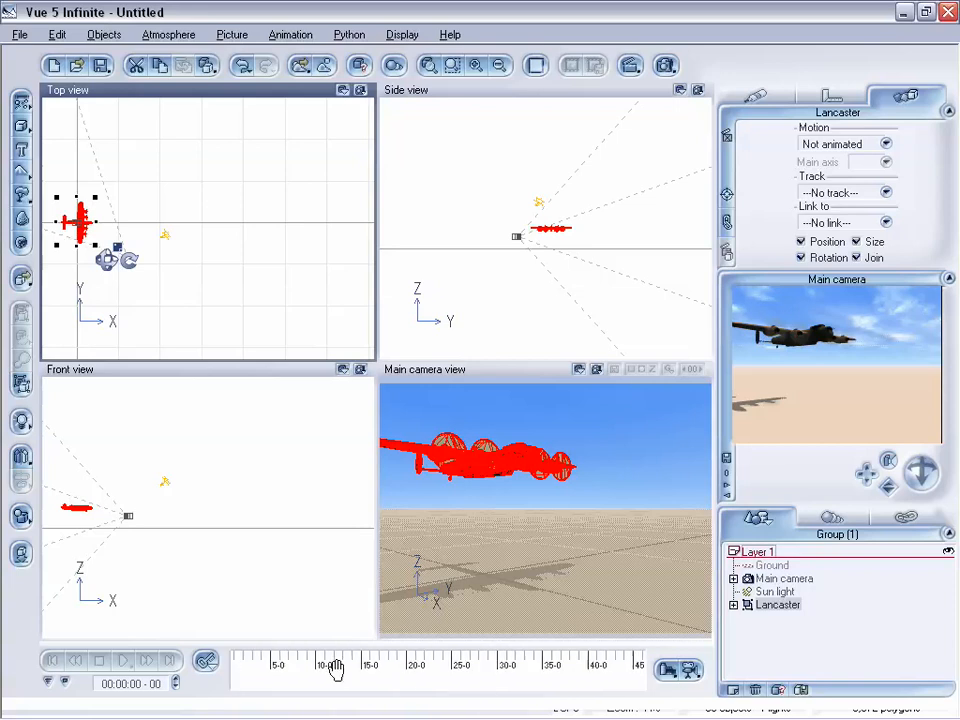
{"action": "mouse_move", "coordinate": [420, 673]}
{"action": "left_mouse_down"}
{"action": "mouse_move", "coordinate": [428, 672]}
{"action": "mouse_move", "coordinate": [411, 672]}
{"action": "mouse_move", "coordinate": [423, 672]}
{"action": "left_mouse_up"}
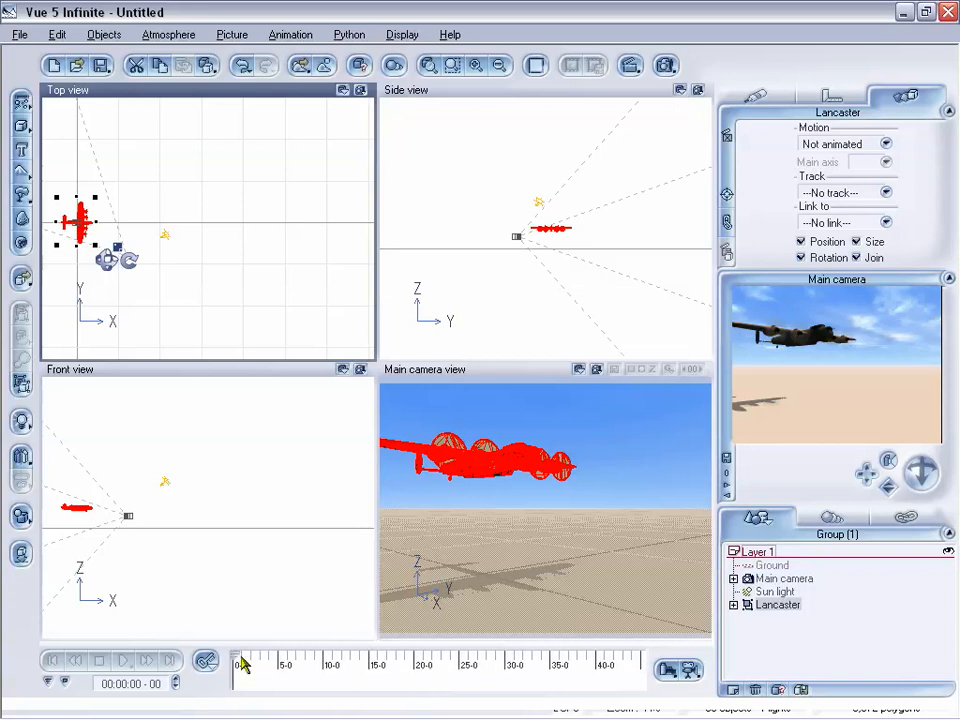
Move the current time to about 10 seconds and enter exactly 10 seconds as the time
{"action": "left_click_drag", "start_coordinate": [243, 664], "coordinate": [325, 662]}
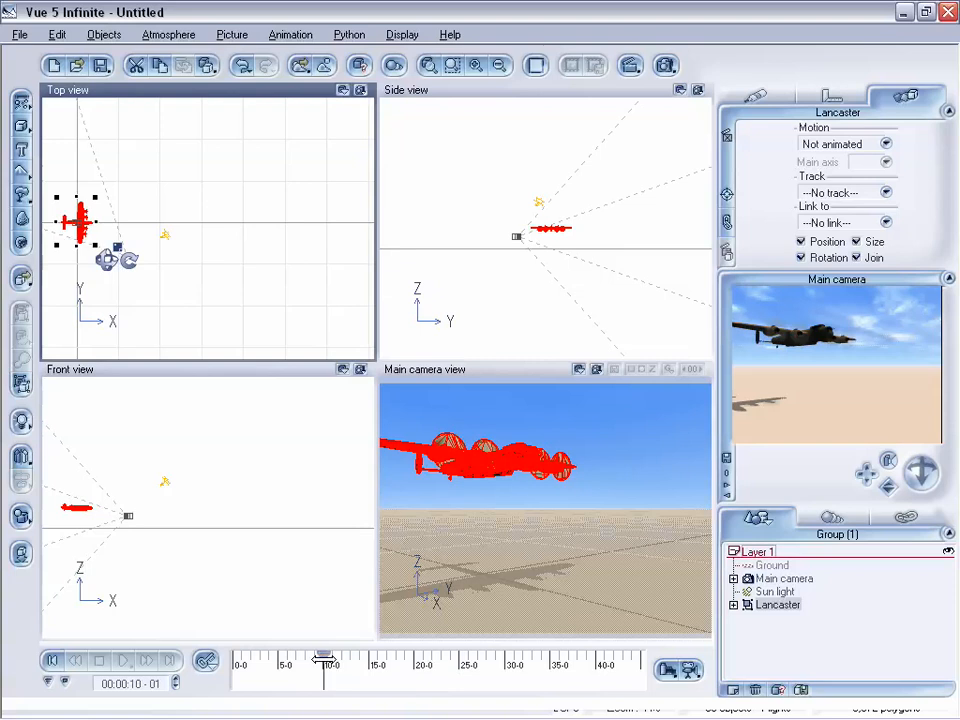
{"action": "left_click", "coordinate": [167, 685]}
{"action": "left_click", "coordinate": [167, 685]}
{"action": "key", "text": "BackSpace"}
{"action": "type", "text": "0"}
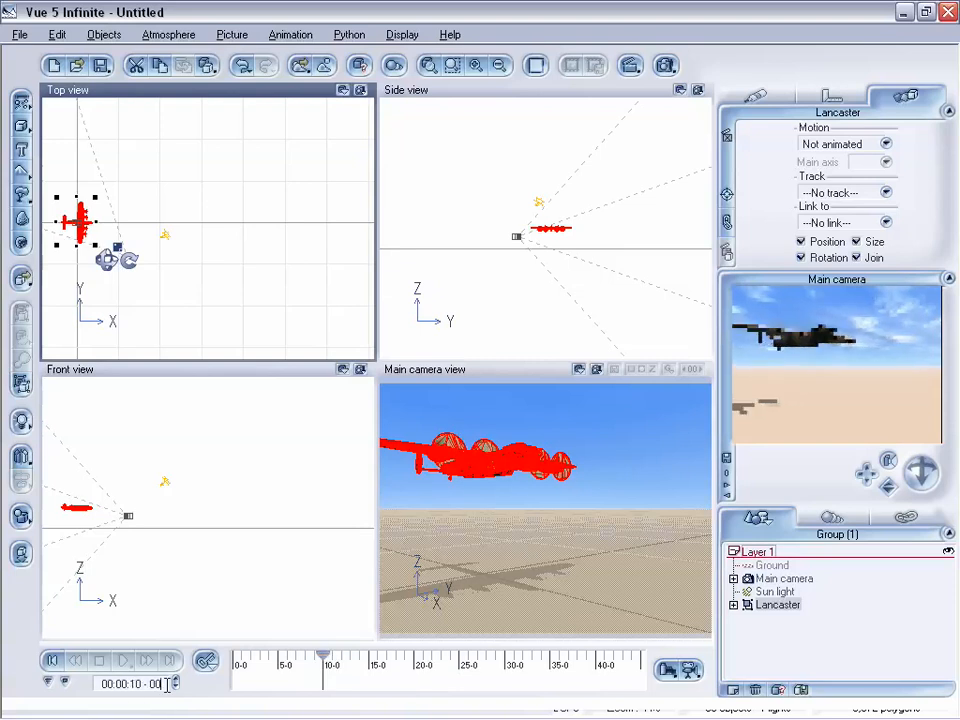
{"action": "key", "text": "BackSpace"}
{"action": "key", "text": "BackSpace"}
{"action": "key", "text": "BackSpace"}
{"action": "key", "text": "BackSpace"}
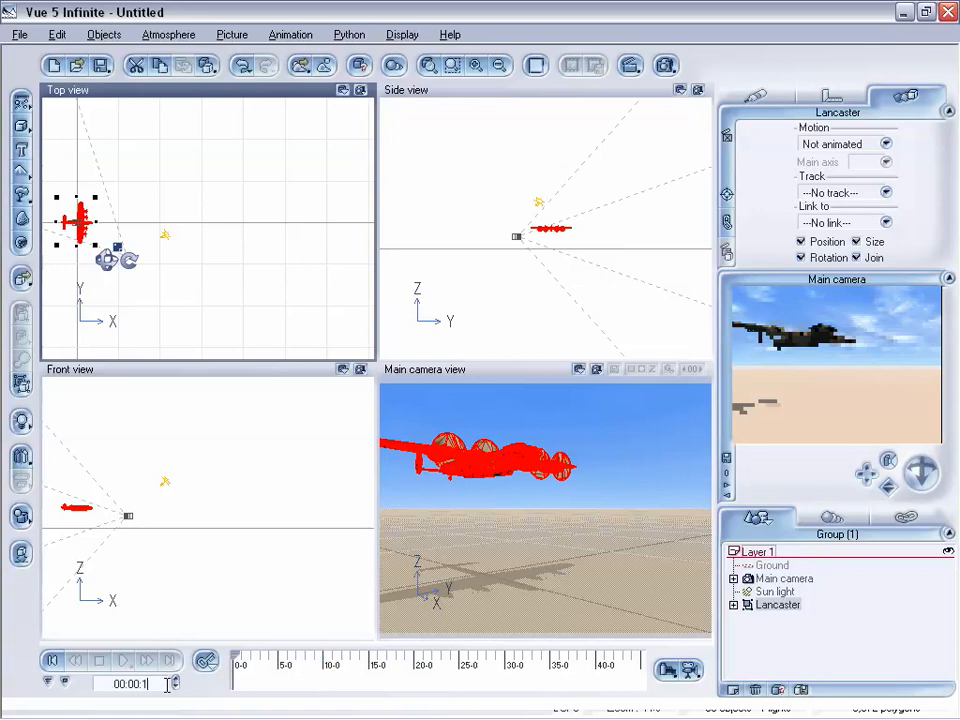
{"action": "type", "text": "0 "}
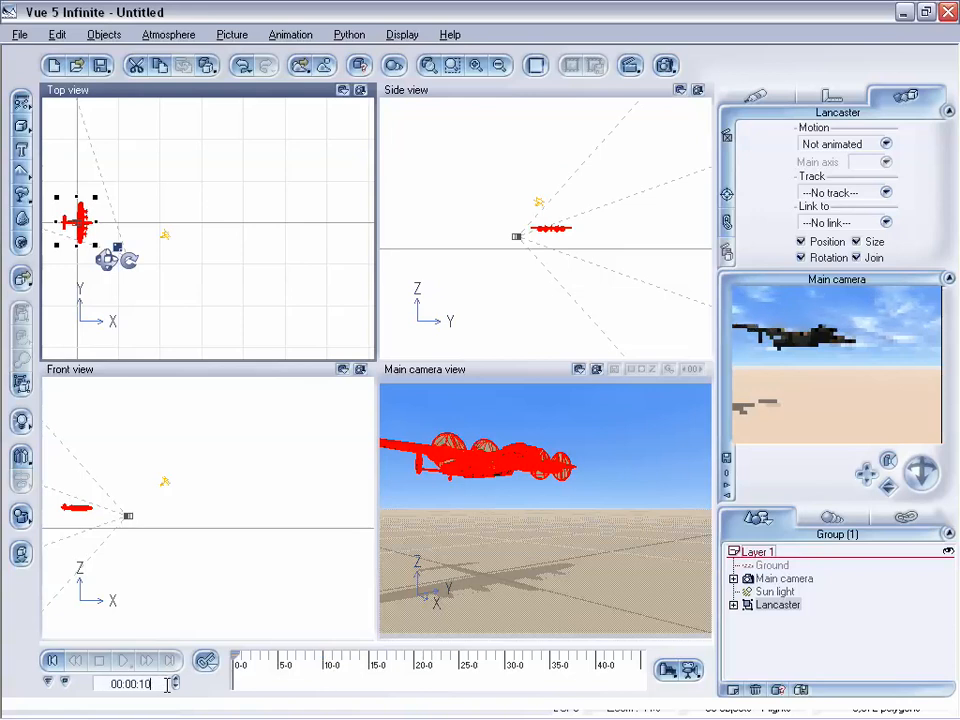
At 00:00:10 - 00, move the Lancaster far along the positive X axis in the top view to animate its flight
{"action": "type", "text": "- "}
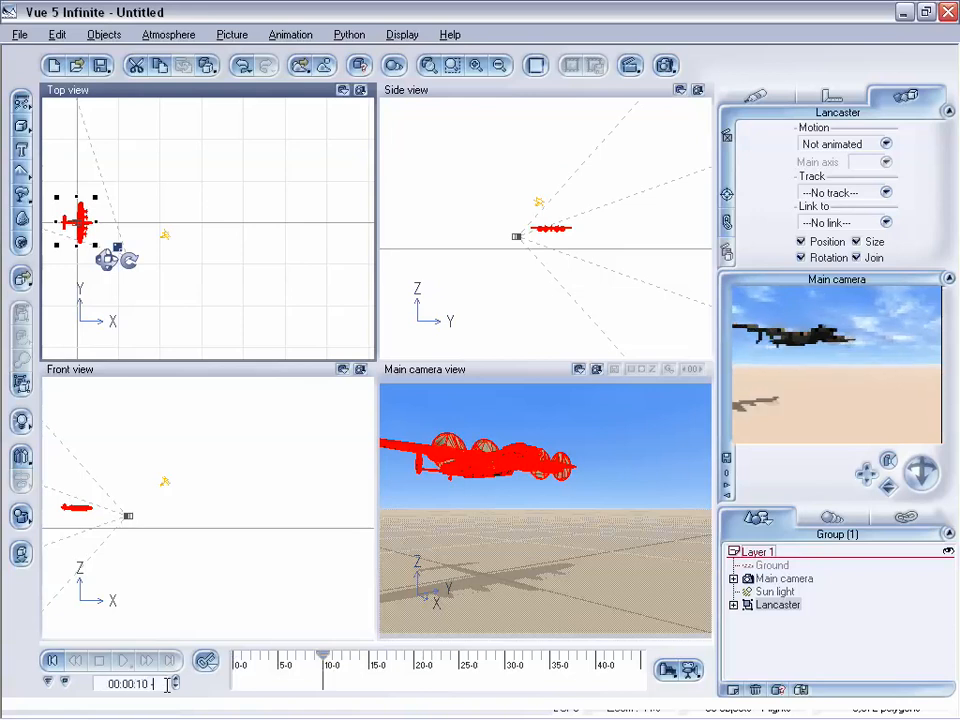
{"action": "type", "text": "00"}
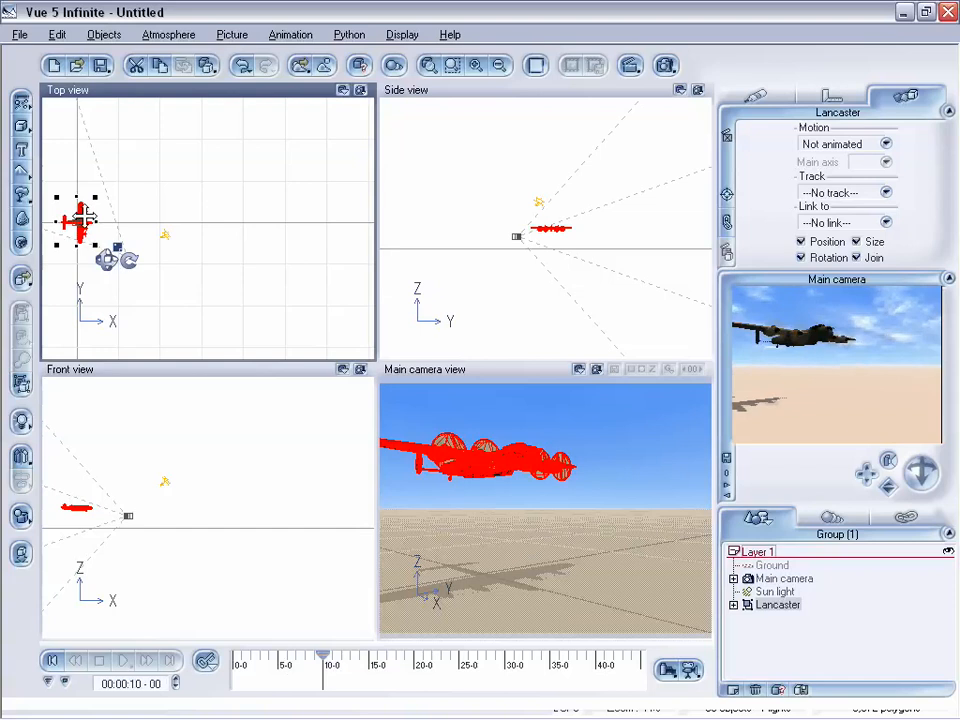
{"action": "left_click_drag", "start_coordinate": [82, 218], "coordinate": [354, 216]}
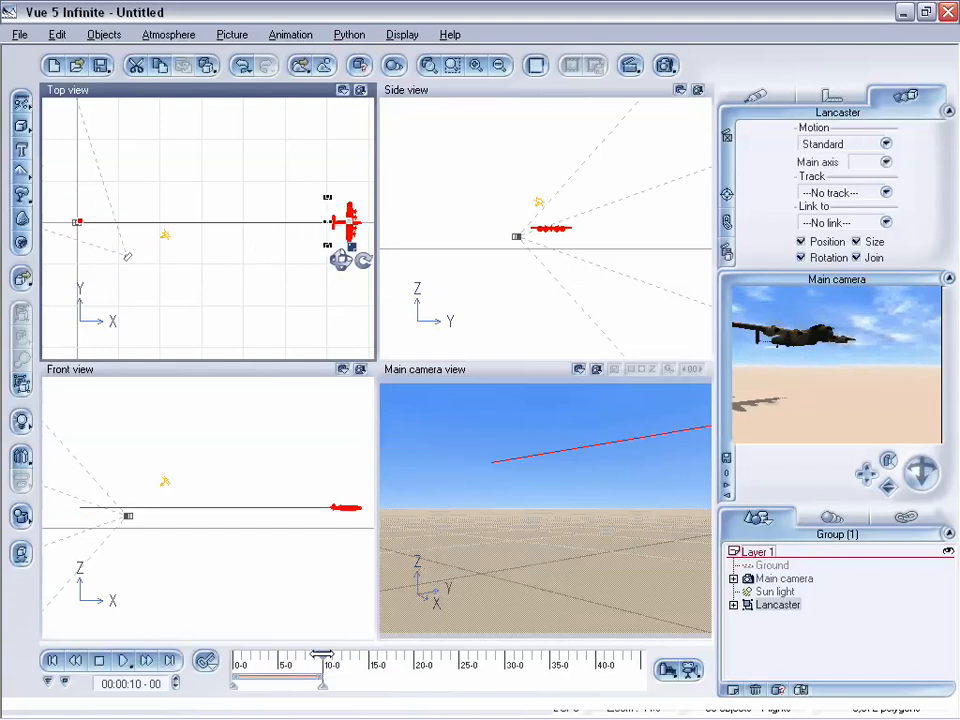
At about 5 seconds, move the Lancaster along positive Y to bend its path into an arc, and scrub around that keyframe
{"action": "left_click_drag", "start_coordinate": [322, 655], "coordinate": [279, 655]}
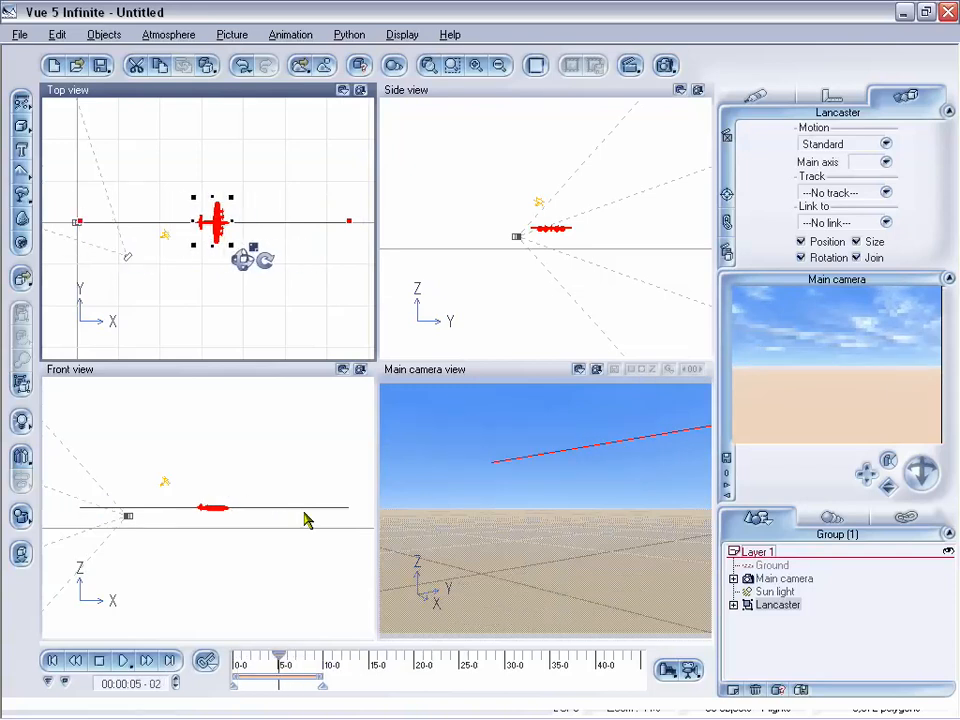
{"action": "left_click_drag", "start_coordinate": [199, 228], "coordinate": [198, 141]}
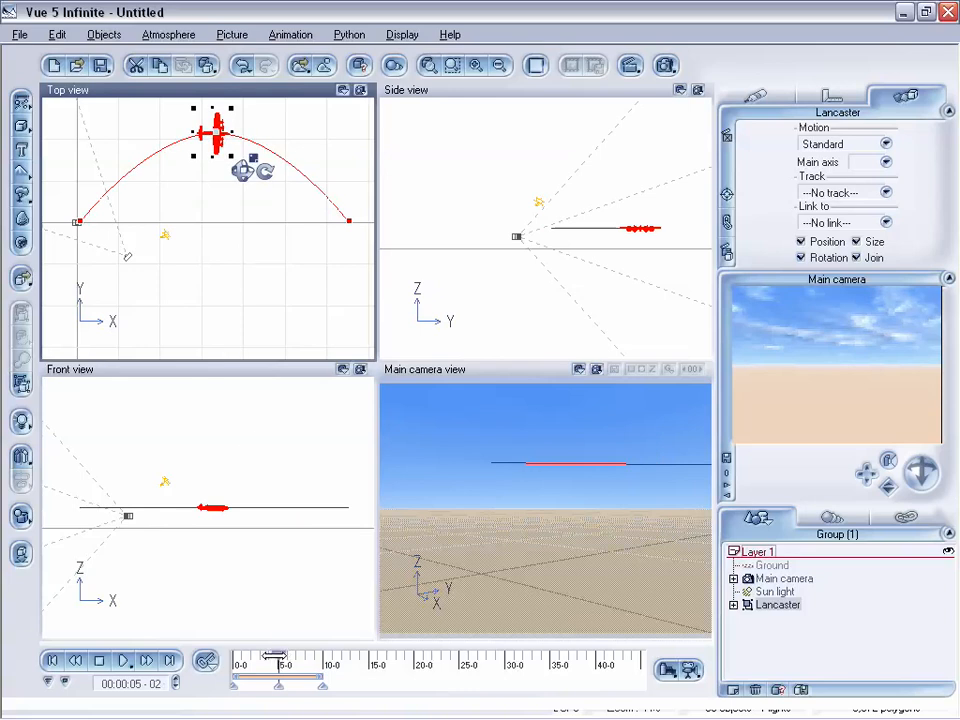
{"action": "mouse_move", "coordinate": [275, 655]}
{"action": "left_mouse_down"}
{"action": "mouse_move", "coordinate": [240, 655]}
{"action": "mouse_move", "coordinate": [287, 650]}
{"action": "mouse_move", "coordinate": [270, 655]}
{"action": "left_mouse_up"}
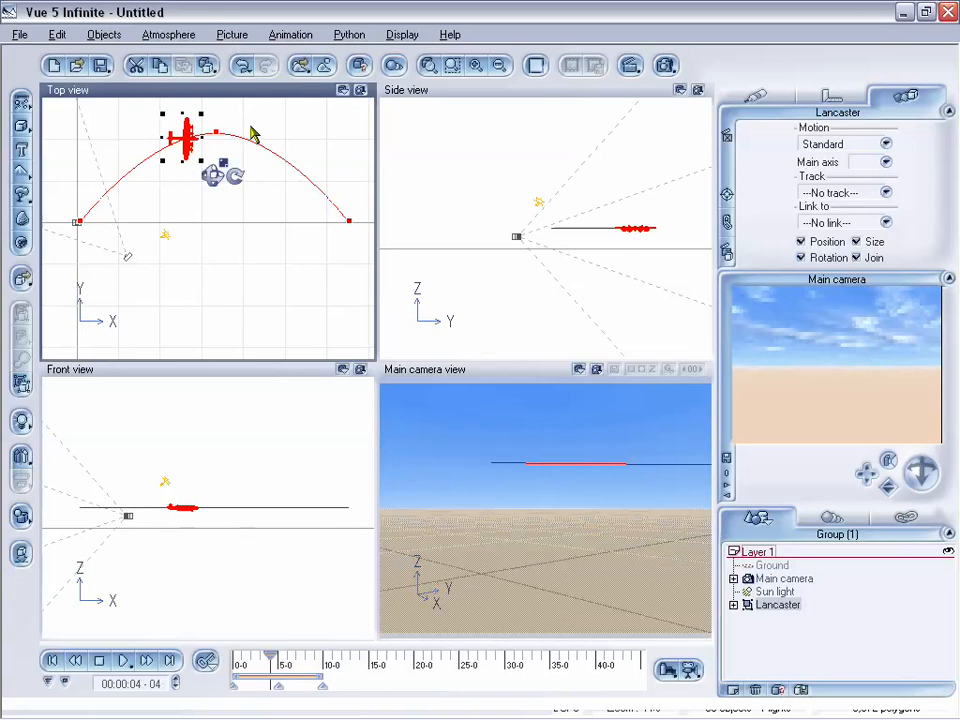
{"action": "mouse_move", "coordinate": [272, 652]}
{"action": "left_mouse_down"}
{"action": "mouse_move", "coordinate": [263, 652]}
{"action": "mouse_move", "coordinate": [276, 652]}
{"action": "left_mouse_up"}
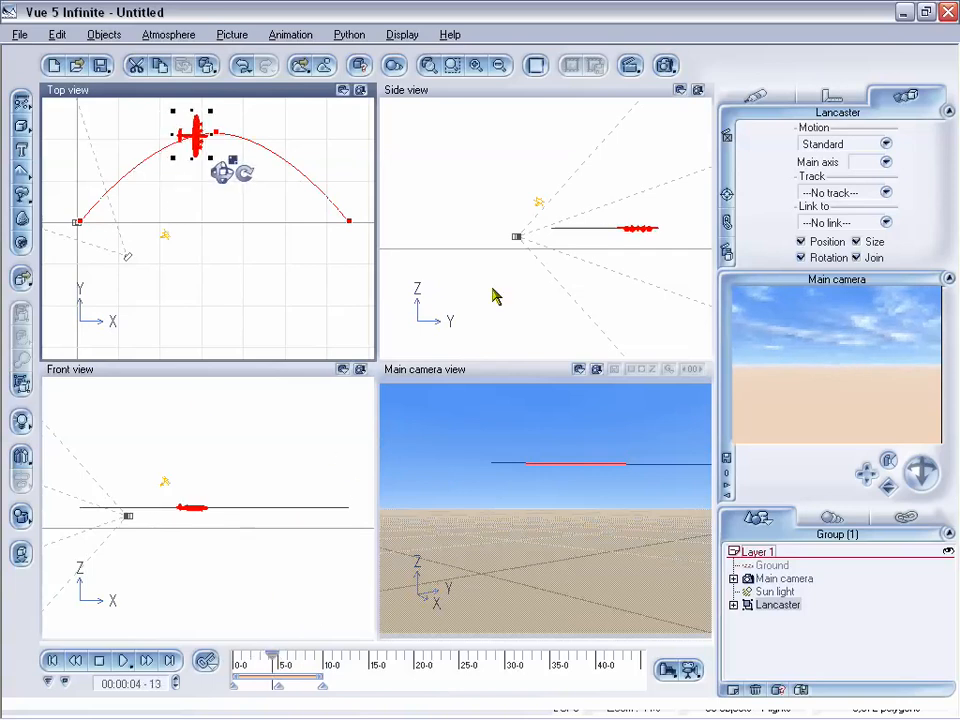
Set the Lancaster's motion type to Airplane and scrub the timeline around the arc's middle keyframe to preview the flight
{"action": "left_click", "coordinate": [838, 146]}
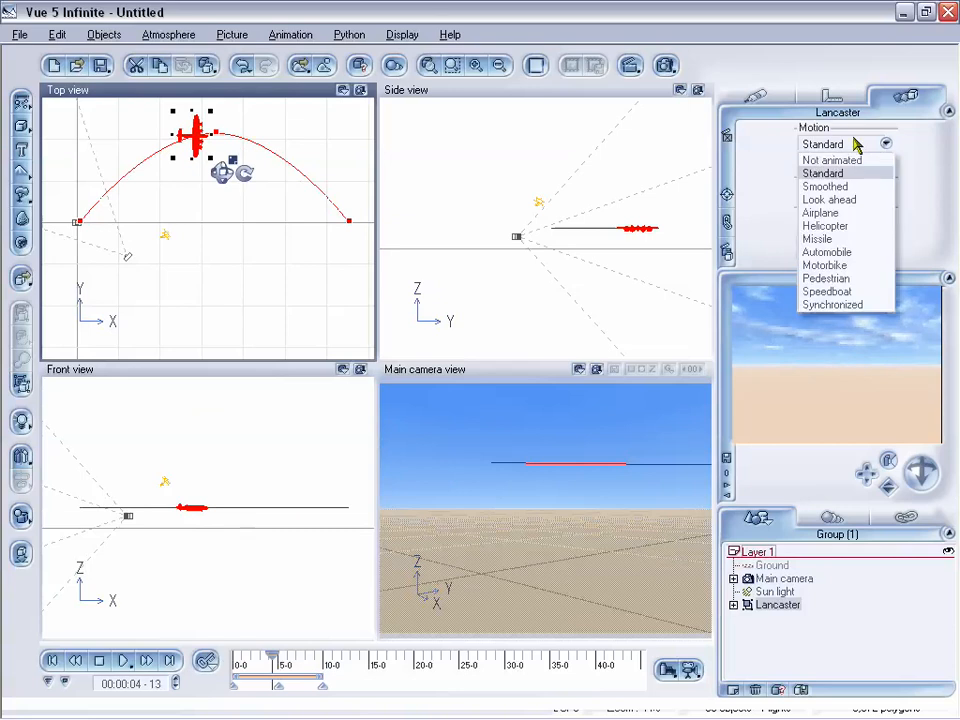
{"action": "left_click", "coordinate": [848, 213]}
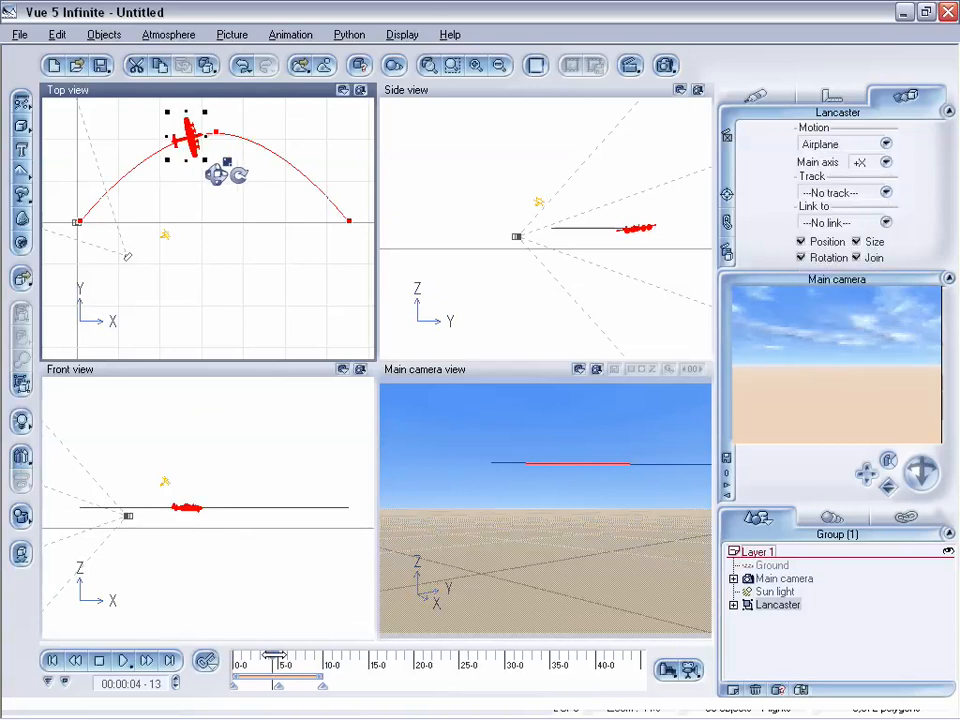
{"action": "mouse_move", "coordinate": [278, 656]}
{"action": "left_mouse_down"}
{"action": "mouse_move", "coordinate": [237, 652]}
{"action": "mouse_move", "coordinate": [317, 636]}
{"action": "mouse_move", "coordinate": [258, 638]}
{"action": "mouse_move", "coordinate": [285, 634]}
{"action": "mouse_move", "coordinate": [277, 633]}
{"action": "left_mouse_up"}
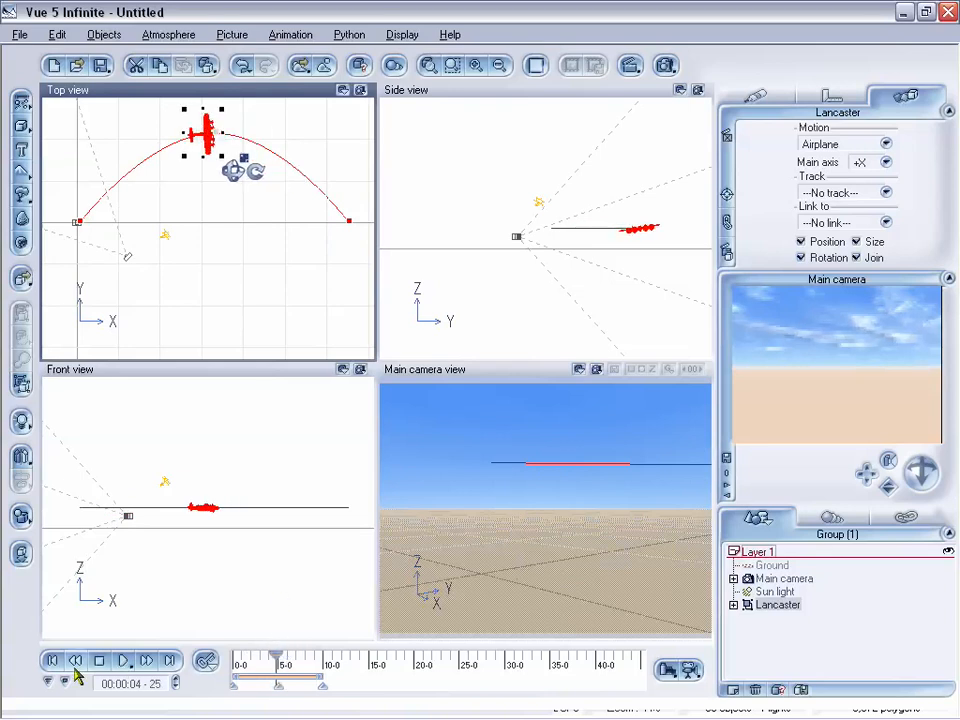
Return to the animation start and move the main camera back and up for a wider view of the flight path
{"action": "left_click", "coordinate": [55, 661]}
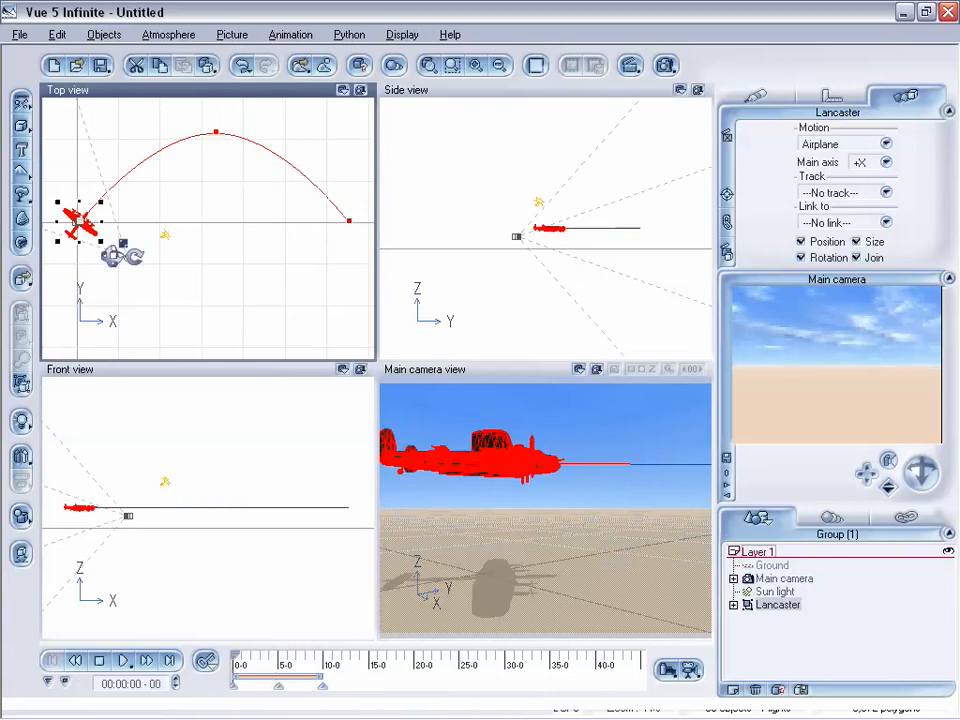
{"action": "left_click_drag", "start_coordinate": [888, 487], "coordinate": [888, 530]}
{"action": "left_click_drag", "start_coordinate": [919, 476], "coordinate": [850, 521]}
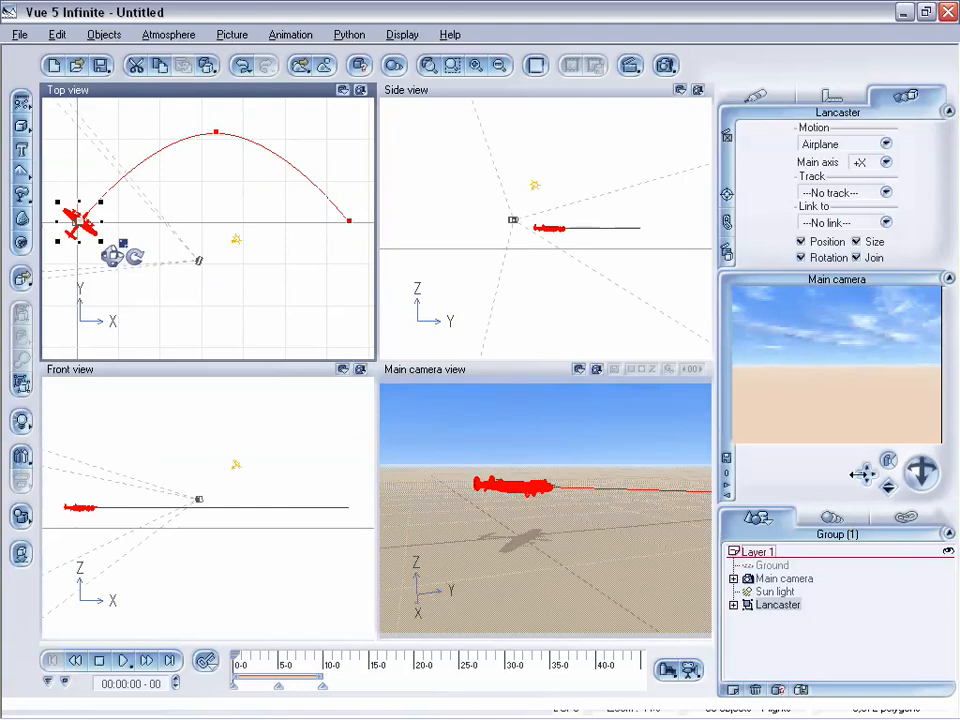
{"action": "left_click_drag", "start_coordinate": [864, 474], "coordinate": [888, 510]}
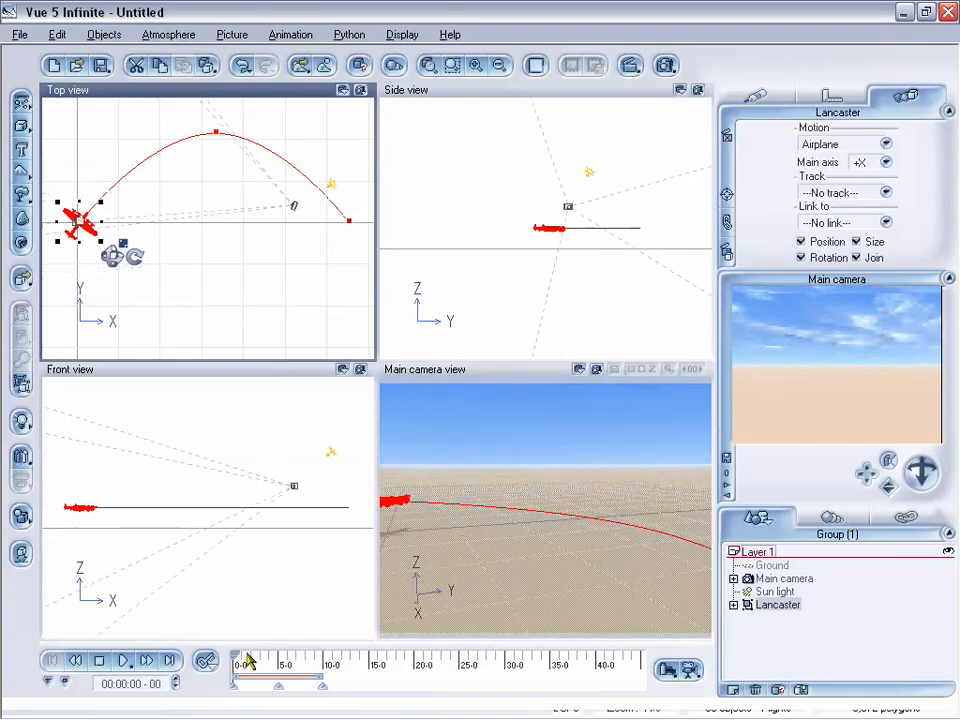
At 00:00:01 - 26, move the Lancaster across the X axis, scrub the path, and pull the added path point back up
{"action": "mouse_move", "coordinate": [238, 660]}
{"action": "left_mouse_down"}
{"action": "mouse_move", "coordinate": [285, 658]}
{"action": "mouse_move", "coordinate": [257, 657]}
{"action": "left_mouse_up"}
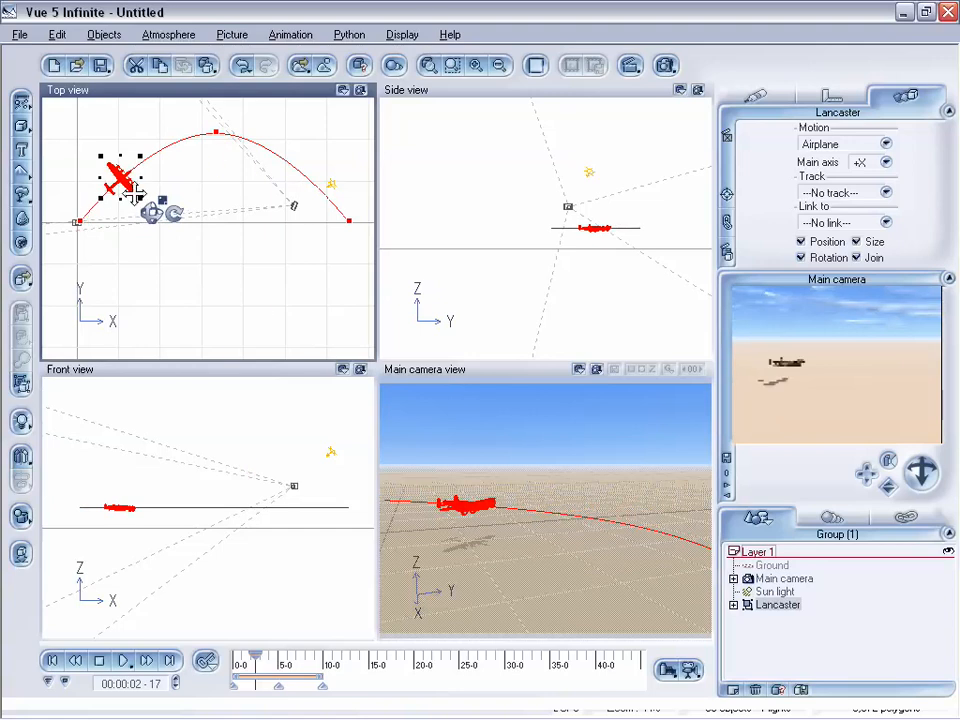
{"action": "left_click_drag", "start_coordinate": [255, 656], "coordinate": [248, 656]}
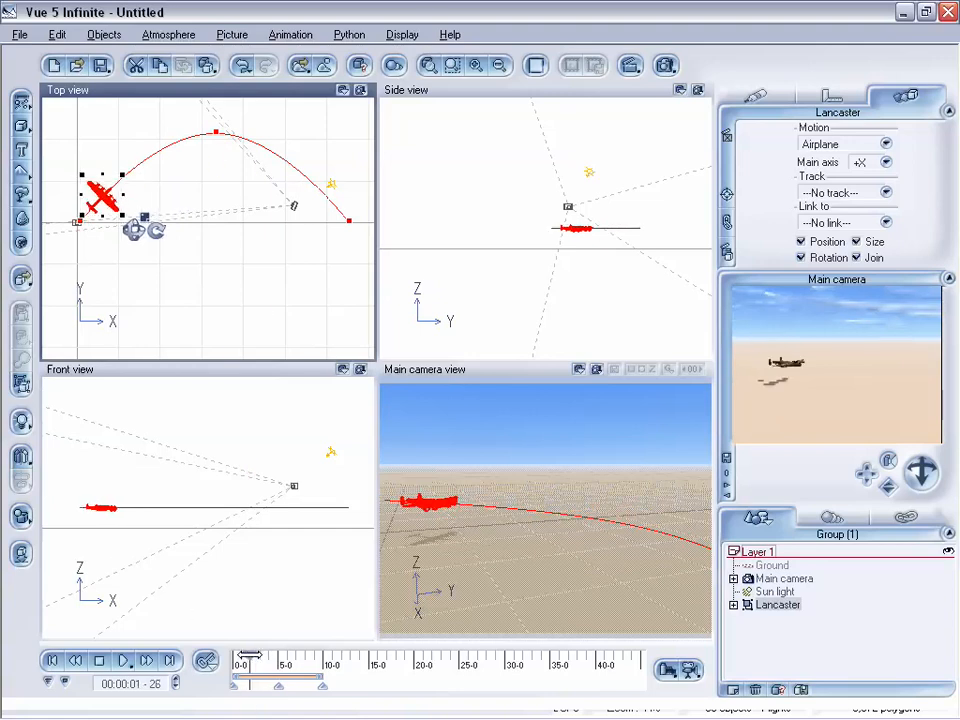
{"action": "left_click_drag", "start_coordinate": [100, 200], "coordinate": [140, 239]}
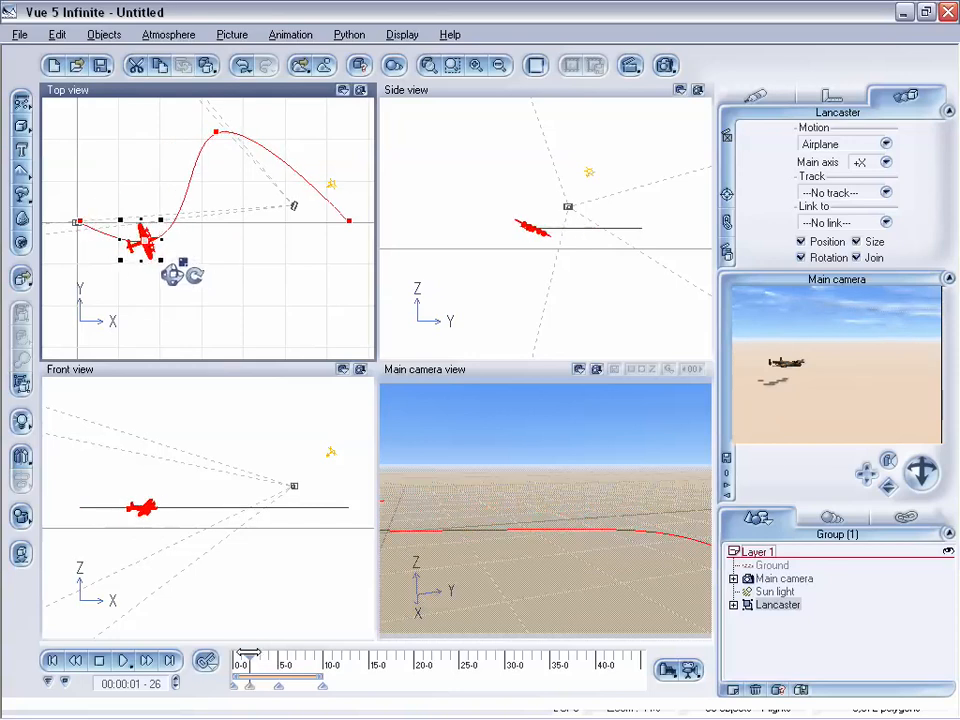
{"action": "left_click_drag", "start_coordinate": [248, 654], "coordinate": [274, 617]}
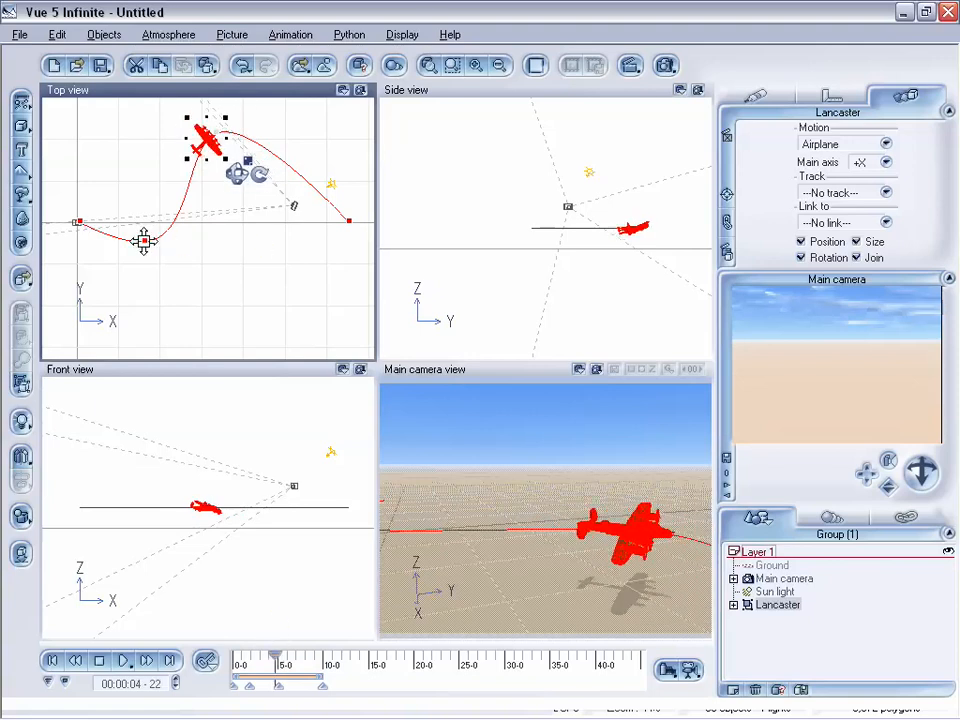
{"action": "left_click_drag", "start_coordinate": [144, 241], "coordinate": [136, 144]}
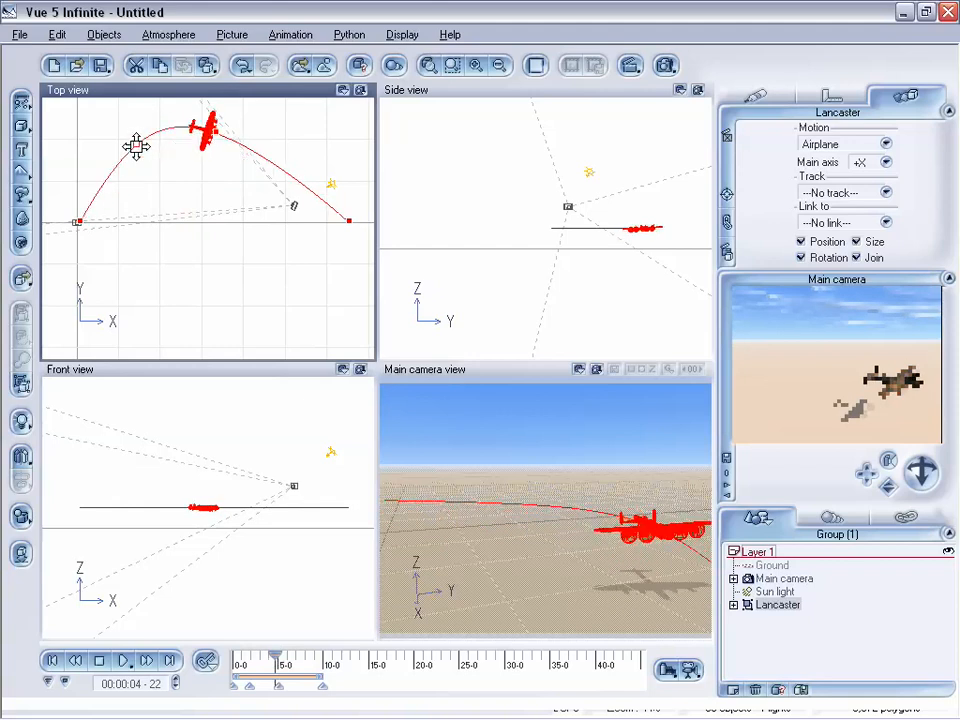
Destroy the Lancaster's animation and, at time zero, move the plane back onto the X axis near the origin
{"action": "left_click", "coordinate": [290, 36]}
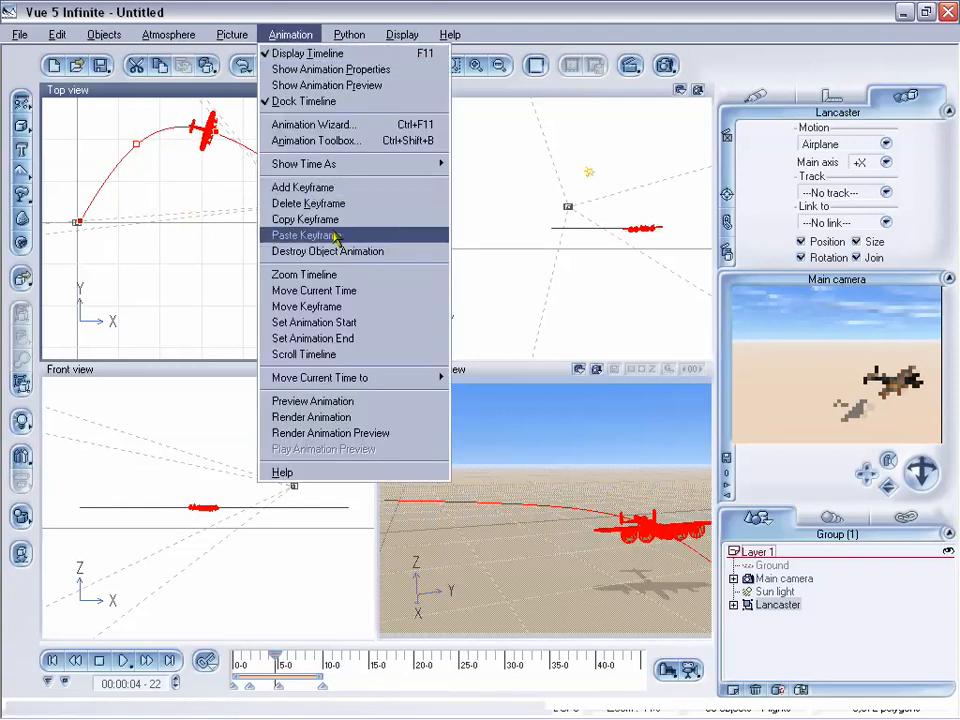
{"action": "left_click", "coordinate": [326, 251]}
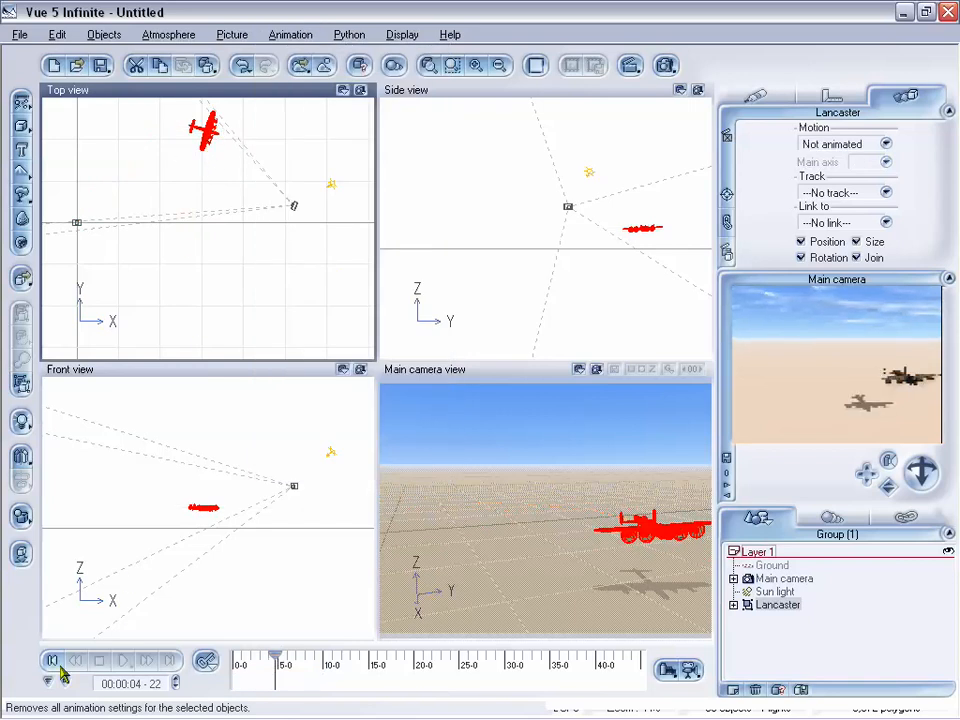
{"action": "left_click", "coordinate": [205, 130]}
{"action": "left_click_drag", "start_coordinate": [205, 130], "coordinate": [100, 222]}
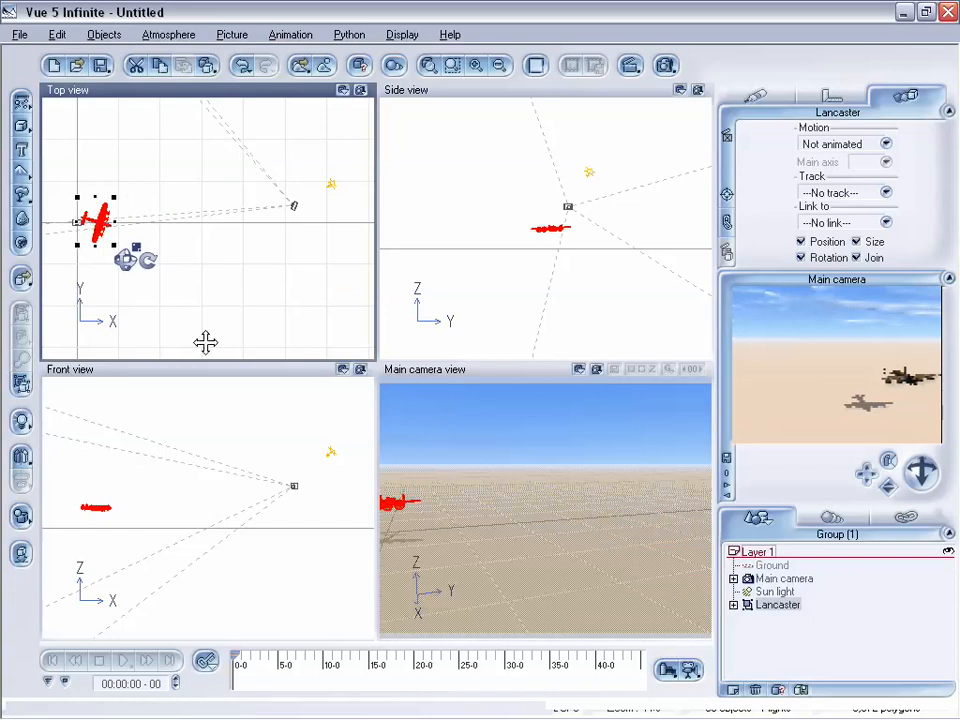
Animate the Lancaster along positive X at 00:00:02 - 27, and move it along positive Y at 00:00:01 - 16 to arc its path
{"action": "left_click_drag", "start_coordinate": [236, 657], "coordinate": [258, 656]}
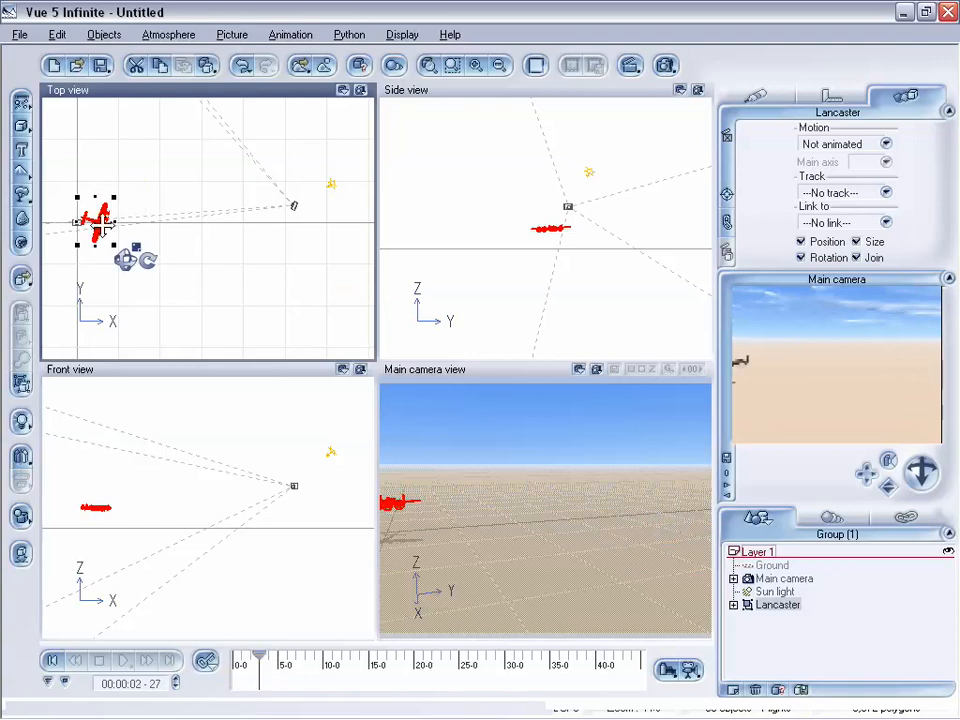
{"action": "left_click_drag", "start_coordinate": [137, 216], "coordinate": [308, 226]}
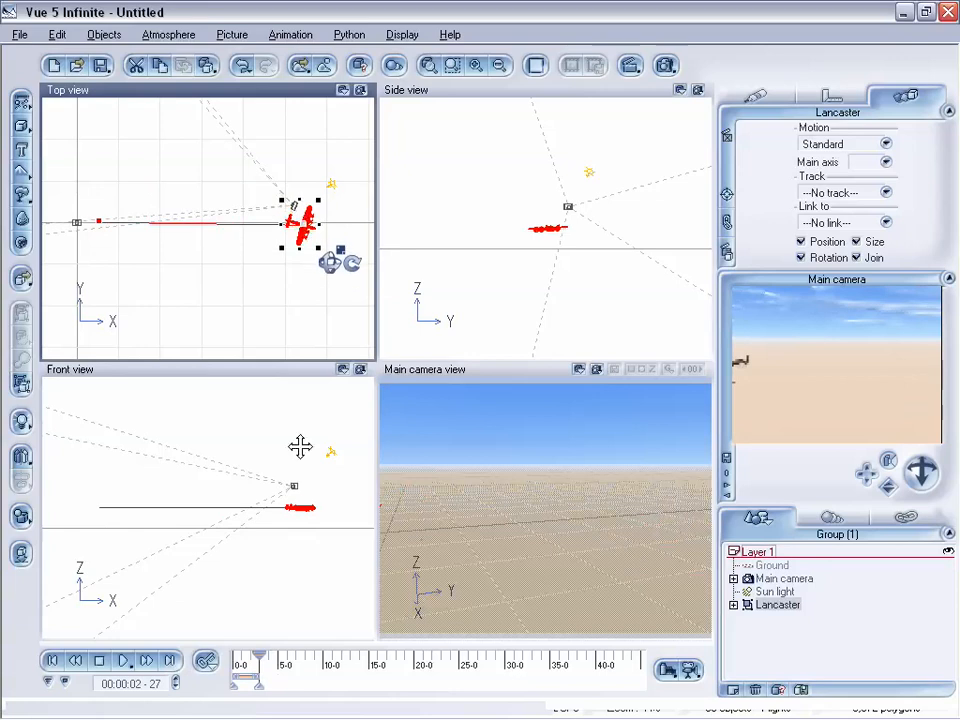
{"action": "left_click", "coordinate": [249, 657]}
{"action": "left_click_drag", "start_coordinate": [249, 657], "coordinate": [371, 523]}
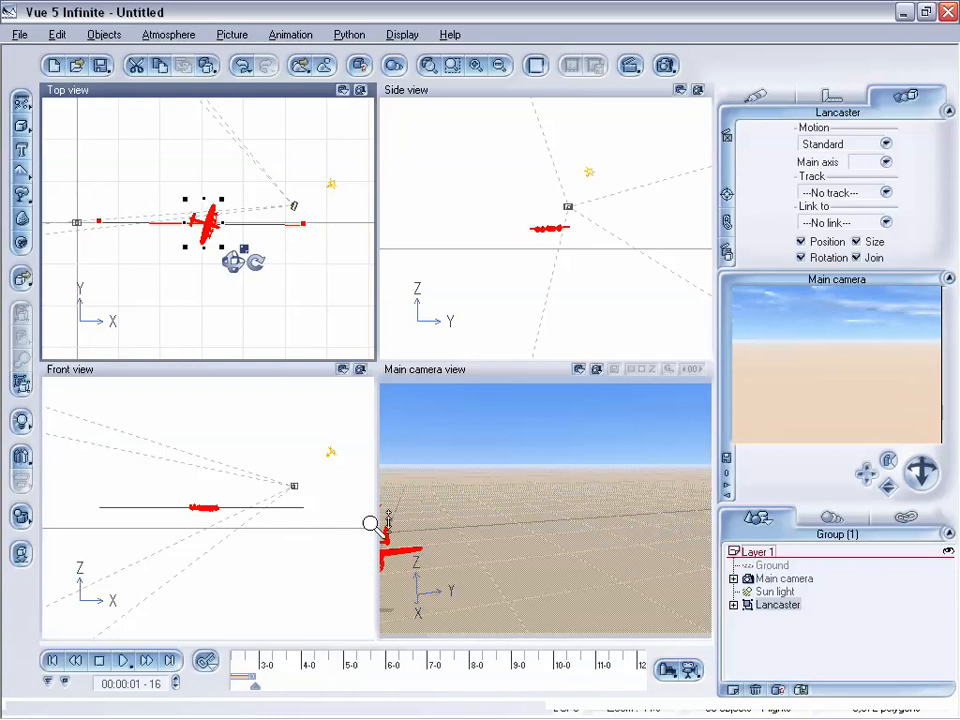
{"action": "left_click_drag", "start_coordinate": [291, 656], "coordinate": [454, 658]}
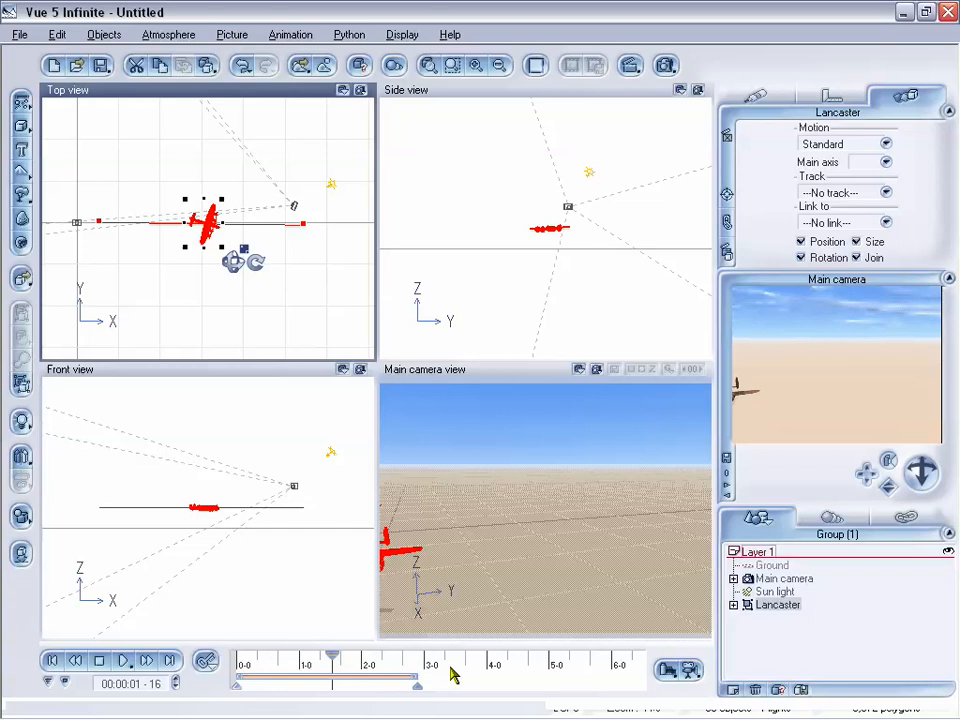
{"action": "mouse_move", "coordinate": [446, 664]}
{"action": "left_mouse_down"}
{"action": "mouse_move", "coordinate": [444, 640]}
{"action": "mouse_move", "coordinate": [444, 664]}
{"action": "mouse_move", "coordinate": [455, 665]}
{"action": "left_mouse_up"}
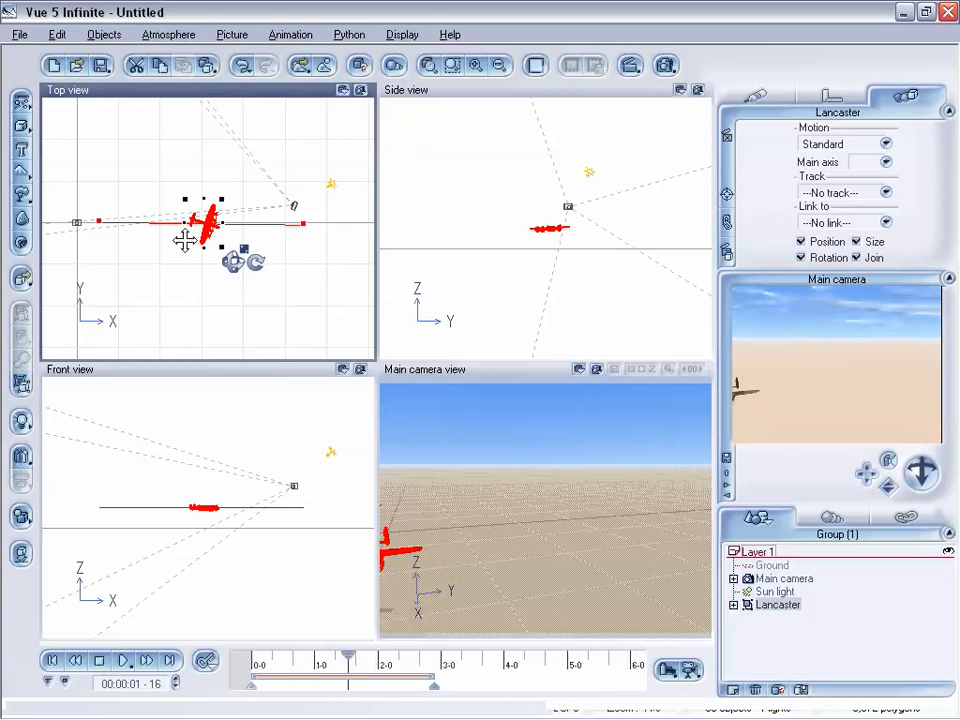
{"action": "left_click_drag", "start_coordinate": [205, 226], "coordinate": [205, 159]}
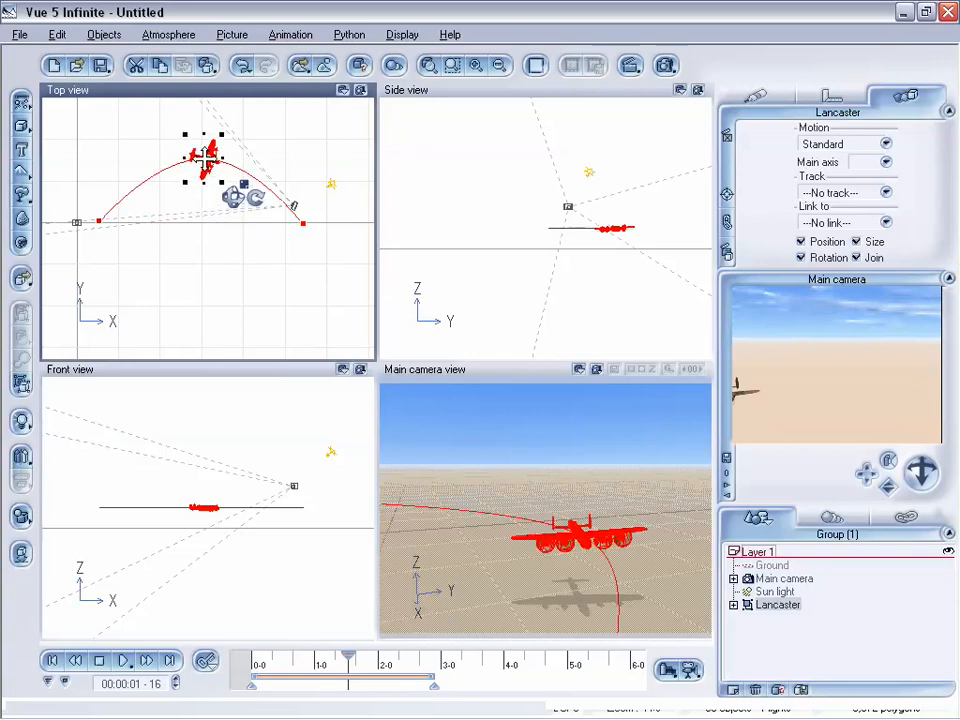
Set the Lancaster's motion type to Airplane and scrub around the middle keyframe to check how it banks
{"action": "left_click", "coordinate": [885, 144]}
{"action": "left_click", "coordinate": [856, 212]}
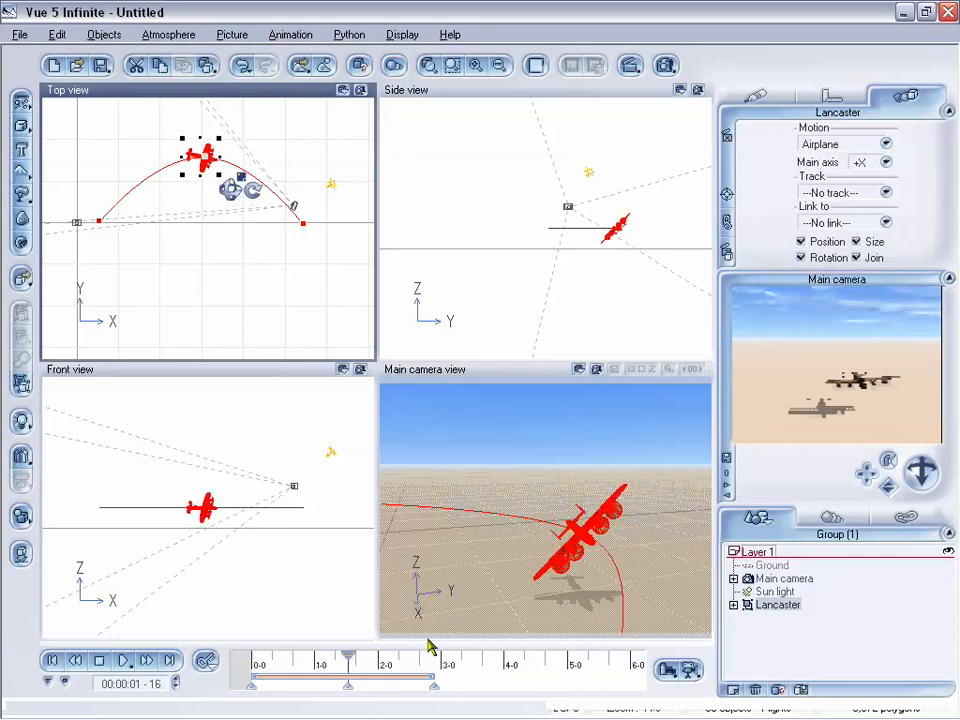
{"action": "mouse_move", "coordinate": [345, 661]}
{"action": "left_mouse_down"}
{"action": "mouse_move", "coordinate": [276, 668]}
{"action": "mouse_move", "coordinate": [364, 655]}
{"action": "mouse_move", "coordinate": [377, 638]}
{"action": "mouse_move", "coordinate": [344, 656]}
{"action": "left_mouse_up"}
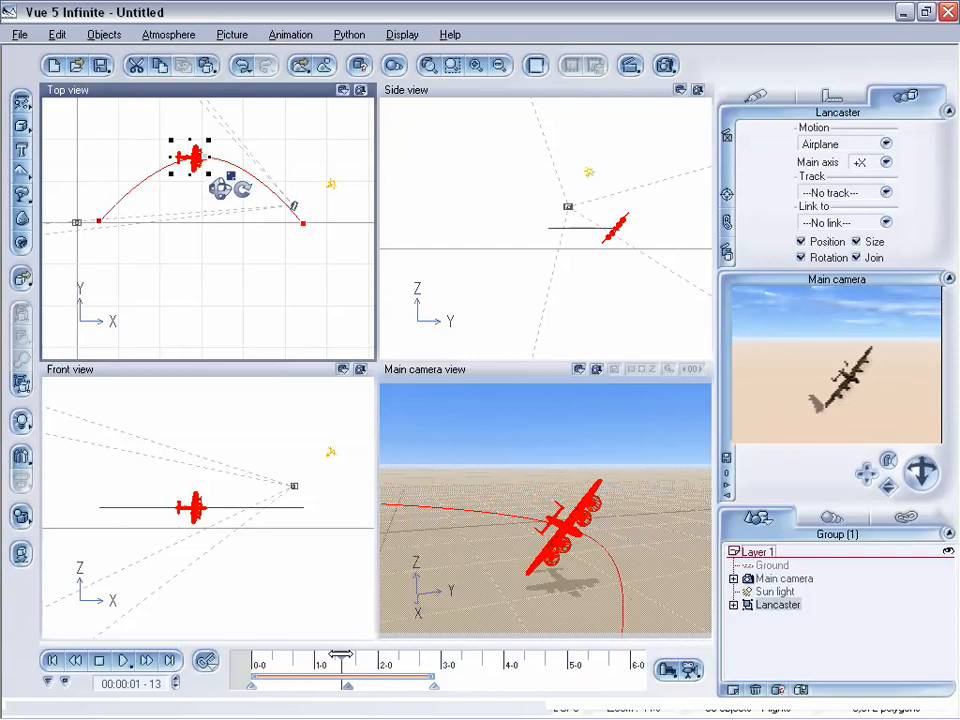
{"action": "mouse_move", "coordinate": [341, 655]}
{"action": "left_mouse_down"}
{"action": "mouse_move", "coordinate": [274, 660]}
{"action": "mouse_move", "coordinate": [368, 662]}
{"action": "mouse_move", "coordinate": [347, 662]}
{"action": "left_mouse_up"}
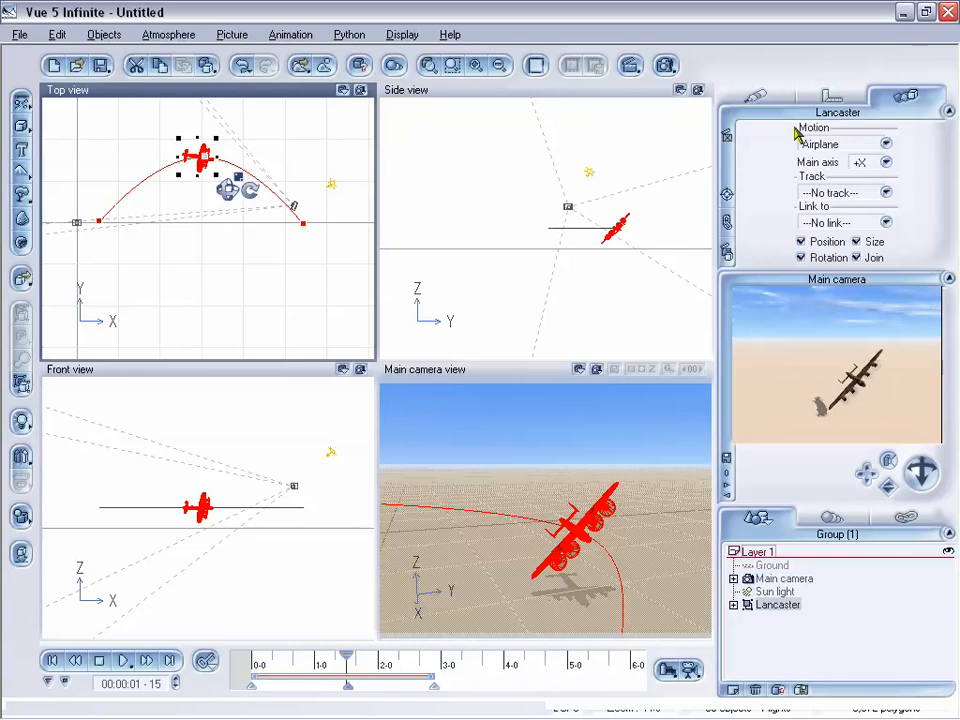
Look through the Lancaster's size, orientation and material settings, and open the list of motion types
{"action": "left_click", "coordinate": [828, 97]}
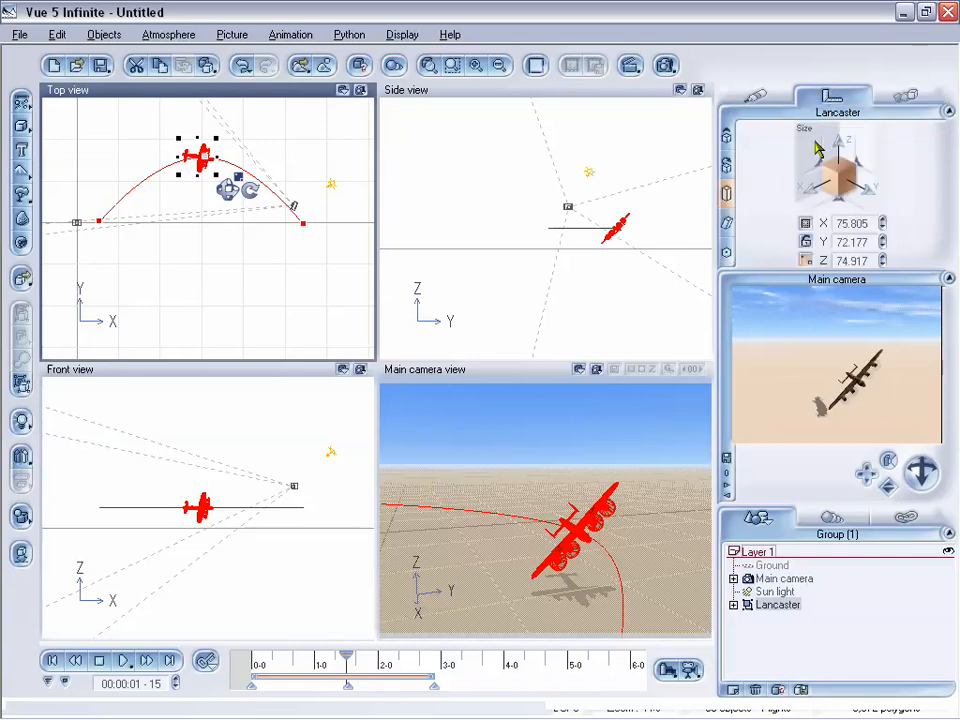
{"action": "left_click", "coordinate": [727, 164]}
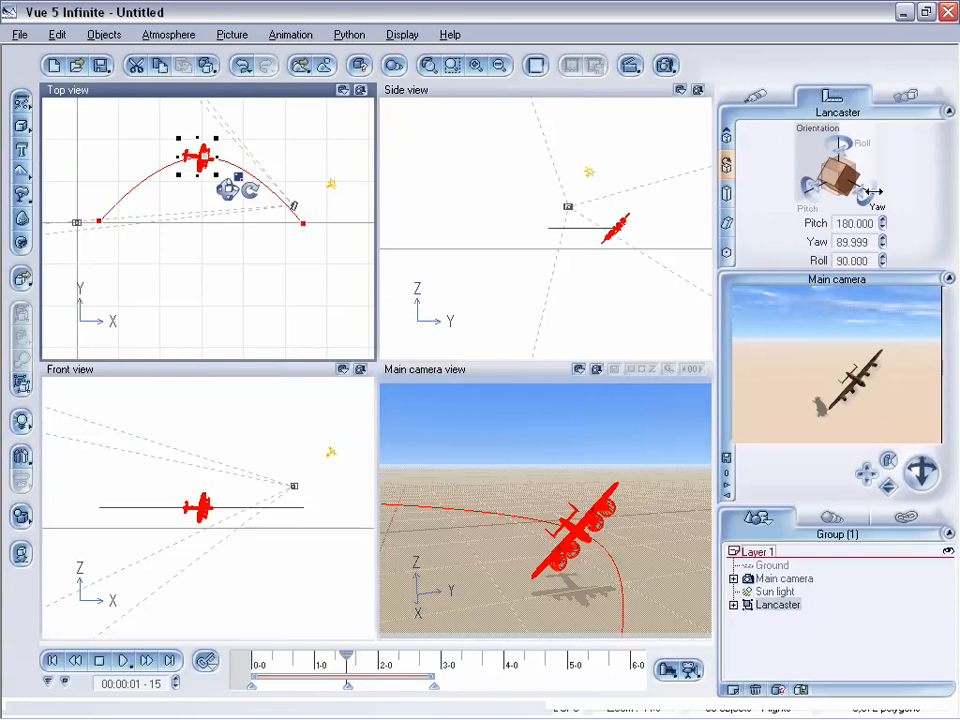
{"action": "left_click", "coordinate": [766, 101]}
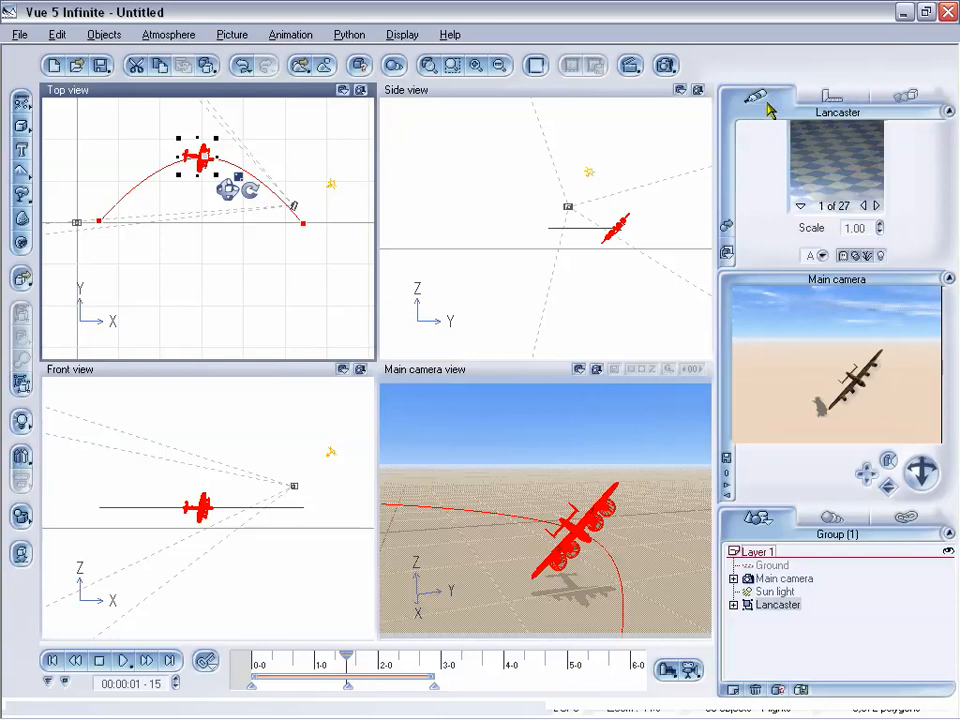
{"action": "left_click", "coordinate": [906, 97]}
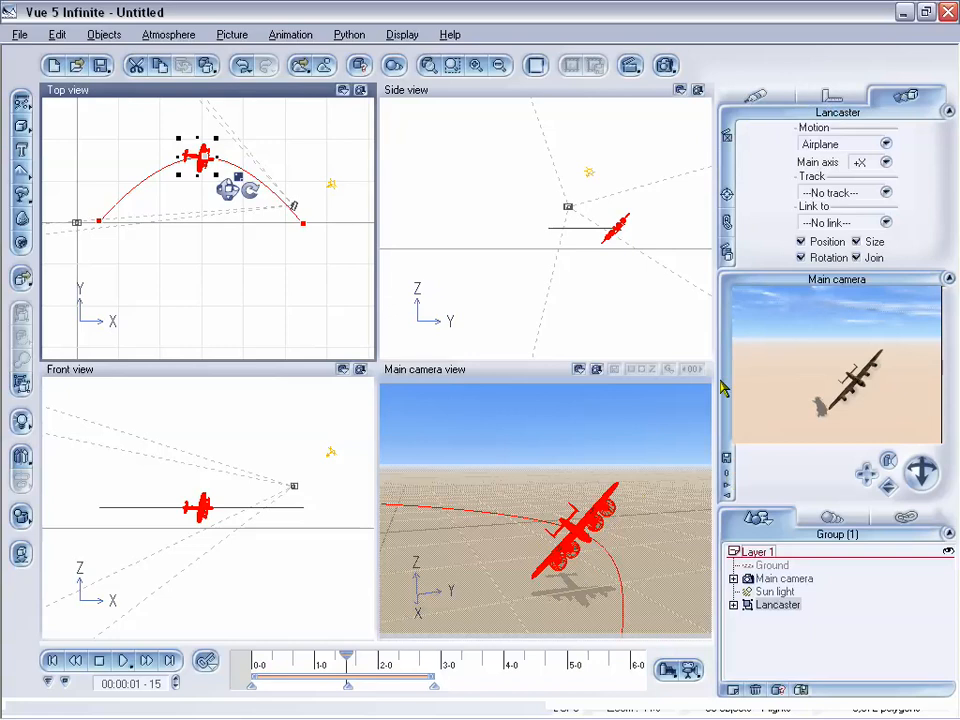
{"action": "left_click", "coordinate": [812, 144]}
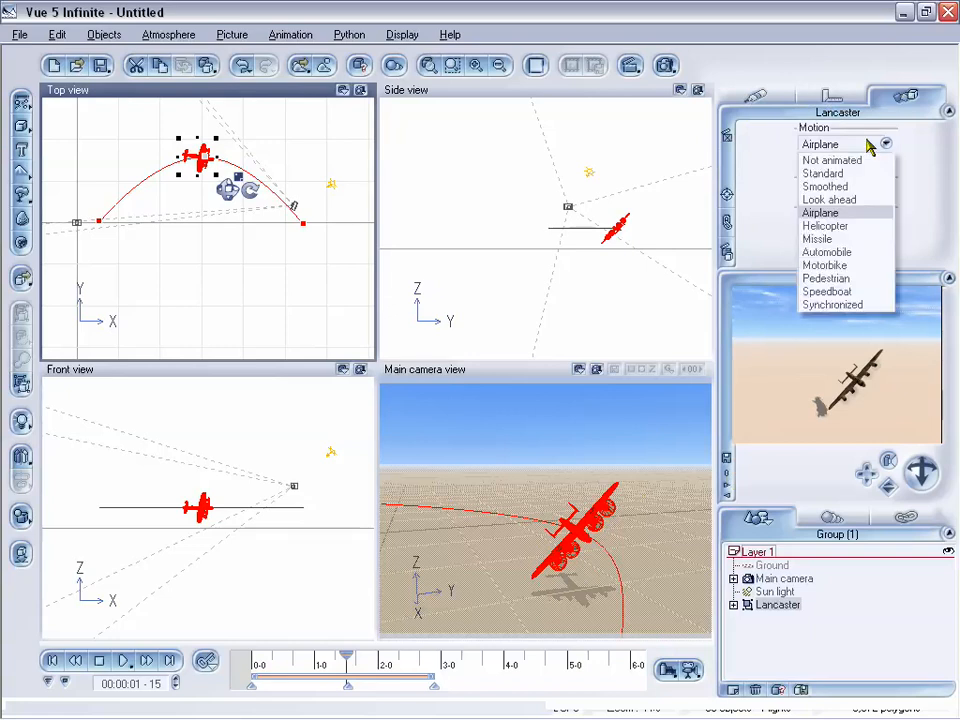
Try the Helicopter motion type on the Lancaster and scrub the timeline to examine how the plane tilts along its path
{"action": "left_click", "coordinate": [849, 234]}
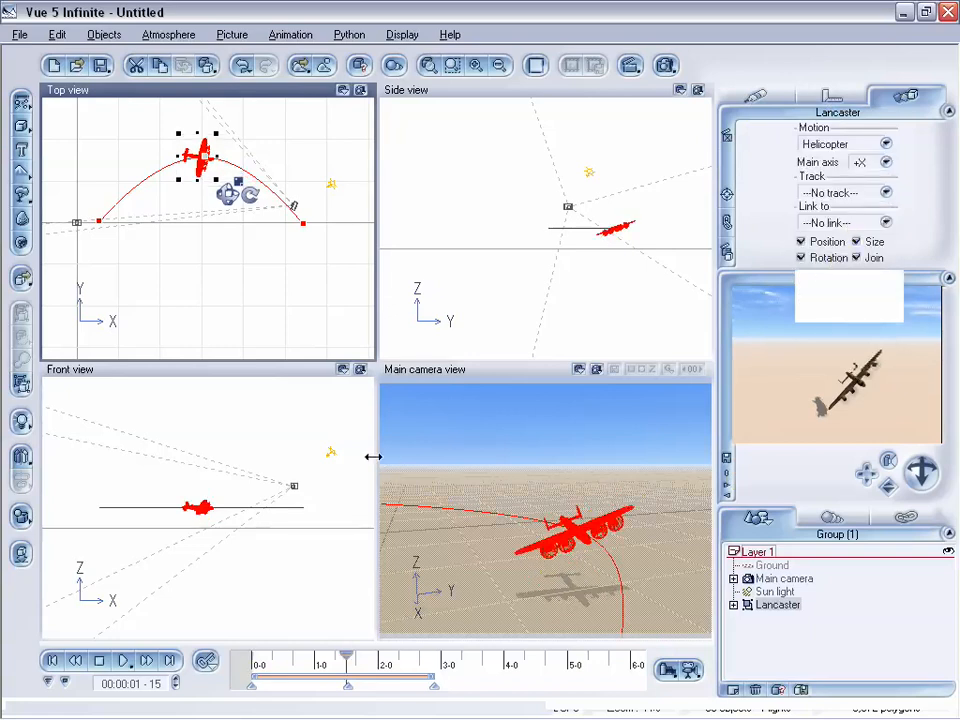
{"action": "mouse_move", "coordinate": [347, 660]}
{"action": "left_mouse_down"}
{"action": "mouse_move", "coordinate": [318, 660]}
{"action": "mouse_move", "coordinate": [388, 656]}
{"action": "mouse_move", "coordinate": [308, 660]}
{"action": "mouse_move", "coordinate": [378, 648]}
{"action": "mouse_move", "coordinate": [304, 655]}
{"action": "mouse_move", "coordinate": [364, 655]}
{"action": "mouse_move", "coordinate": [355, 655]}
{"action": "left_mouse_up"}
{"action": "left_click", "coordinate": [858, 145]}
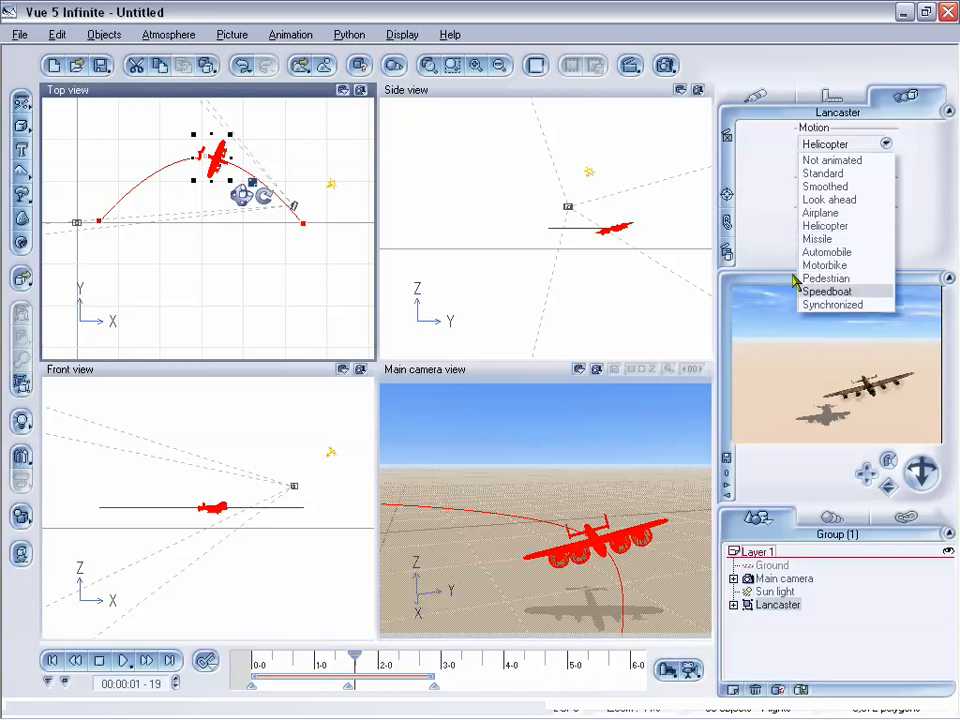
{"action": "left_click", "coordinate": [926, 204]}
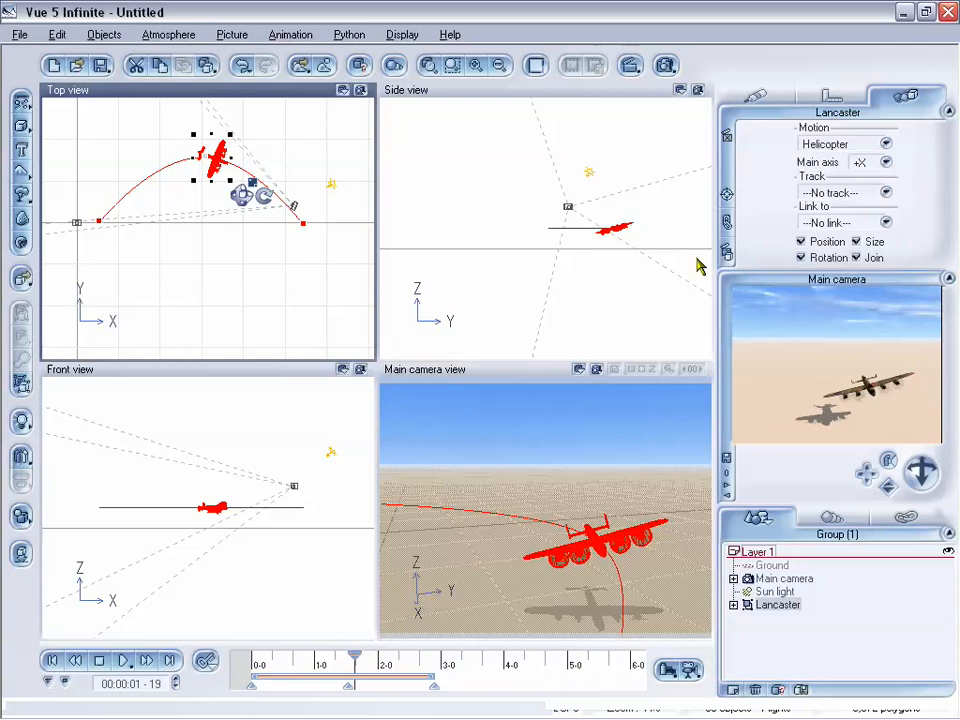
{"action": "left_click_drag", "start_coordinate": [352, 656], "coordinate": [303, 657]}
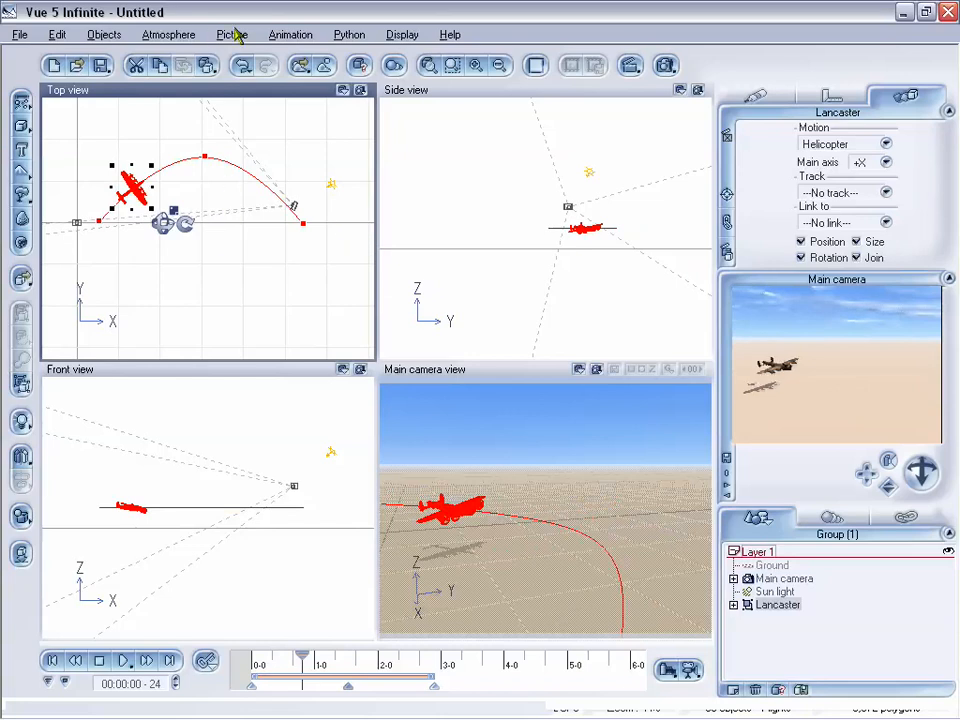
Destroy the Lancaster's animation and move the plane back near the origin, leaving it not animated
{"action": "left_click", "coordinate": [290, 34]}
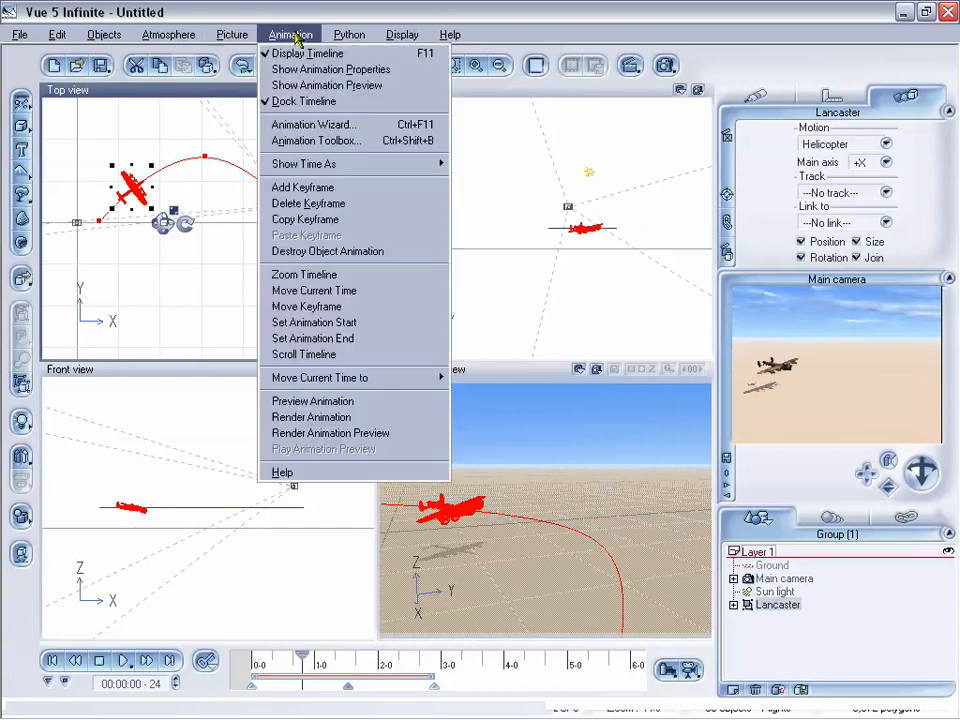
{"action": "left_click", "coordinate": [343, 258]}
{"action": "left_click_drag", "start_coordinate": [133, 185], "coordinate": [105, 217]}
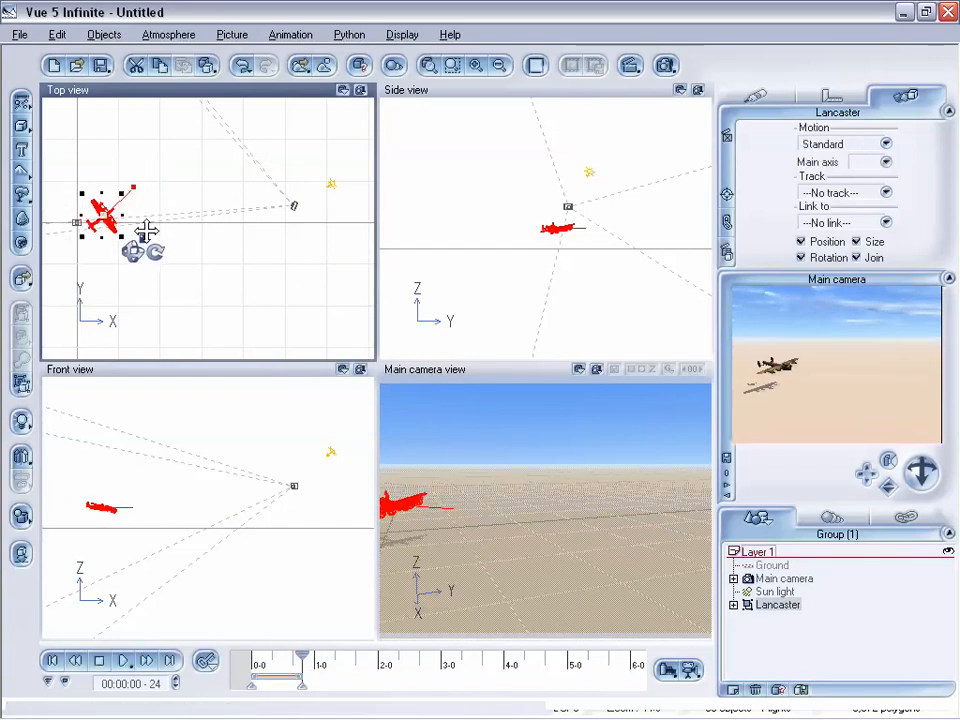
{"action": "left_click", "coordinate": [290, 34]}
{"action": "left_click", "coordinate": [330, 253]}
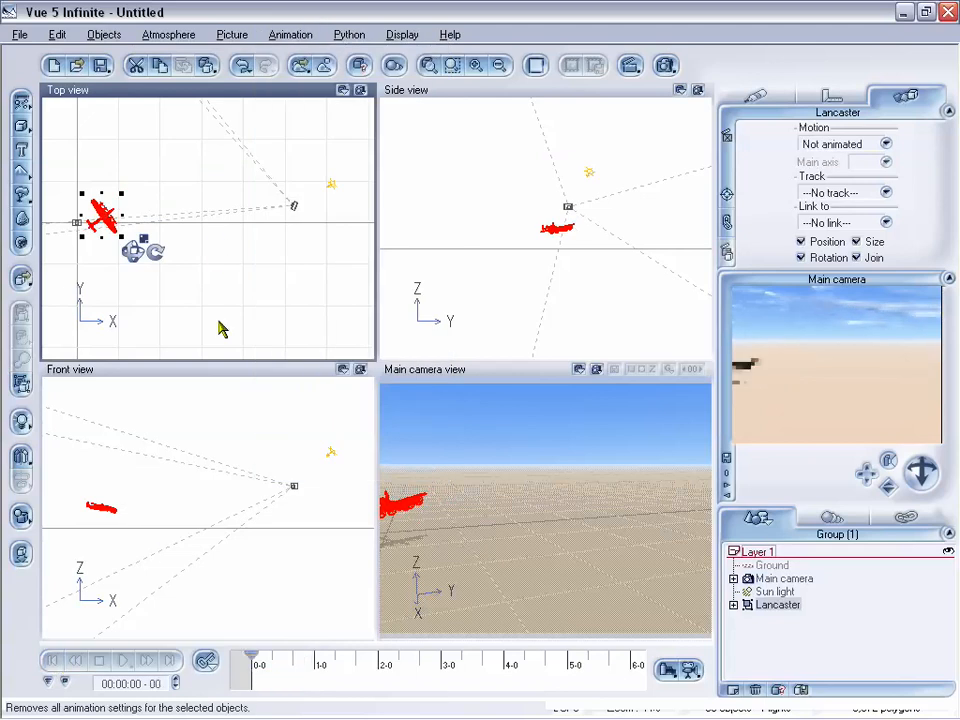
Set up the Lancaster in the Animation Wizard with Airplane motion, keeping Once, -Y axis and Constant velocity as global settings
{"action": "left_click", "coordinate": [293, 36]}
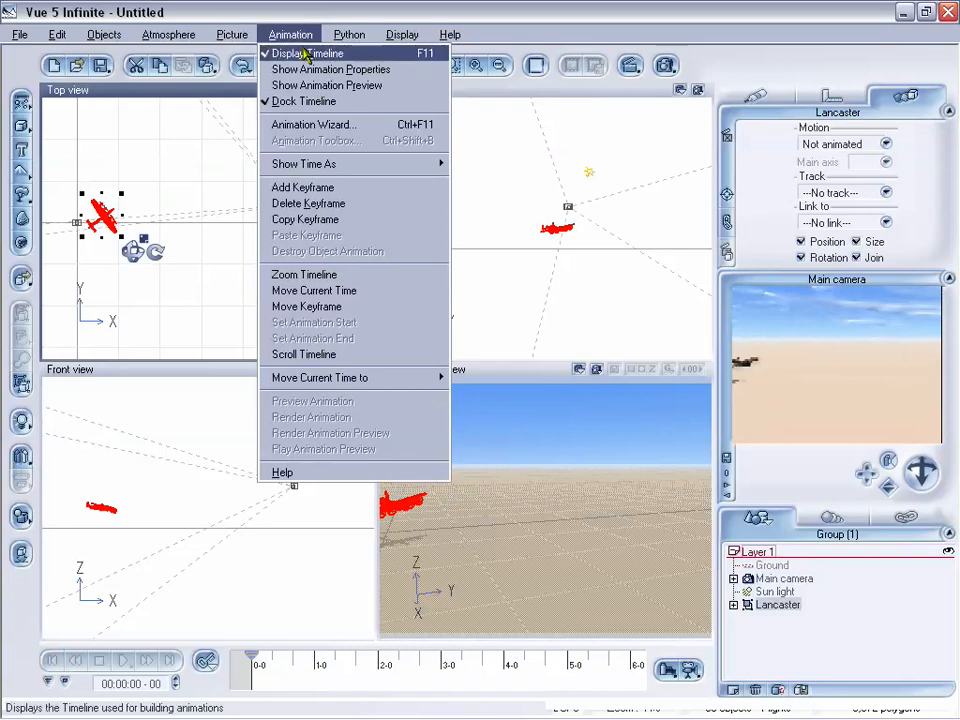
{"action": "left_click", "coordinate": [315, 126]}
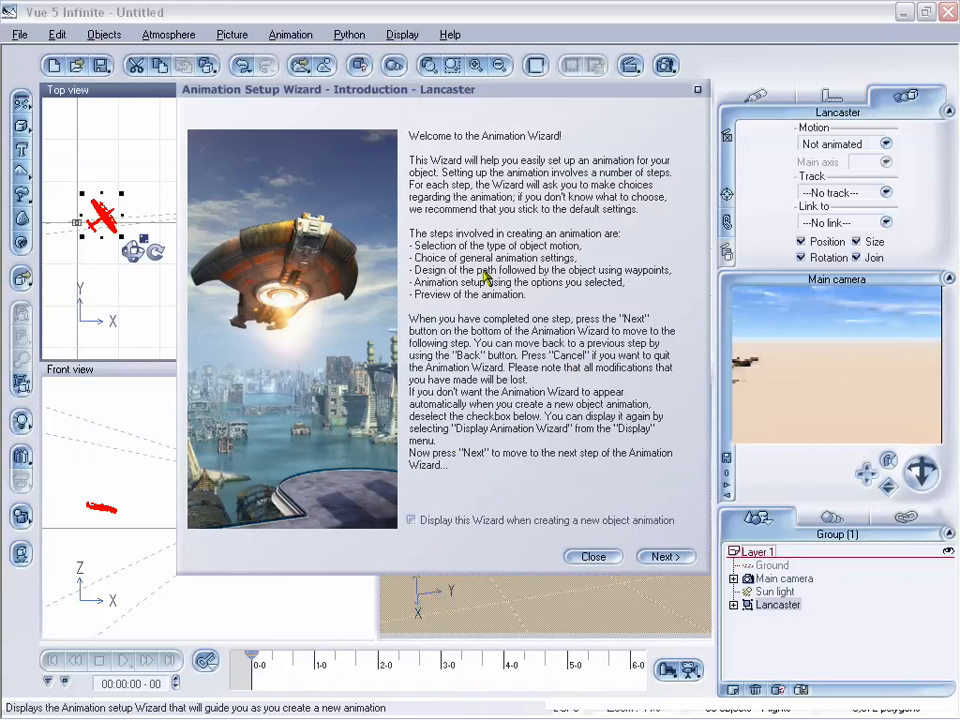
{"action": "left_click_drag", "start_coordinate": [391, 98], "coordinate": [396, 104]}
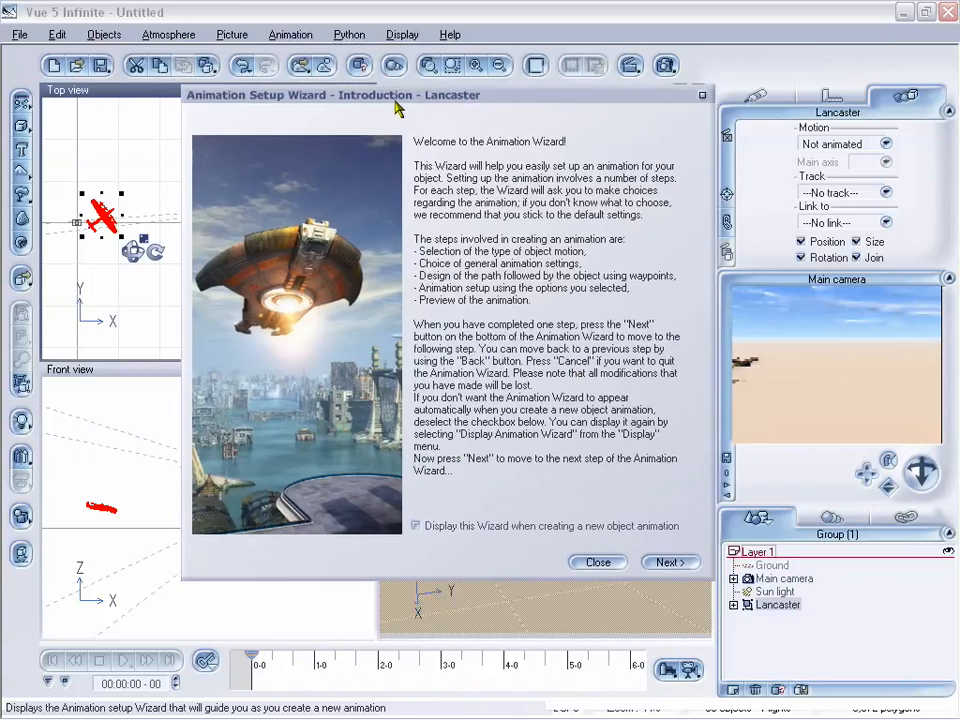
{"action": "left_click_drag", "start_coordinate": [315, 88], "coordinate": [352, 108]}
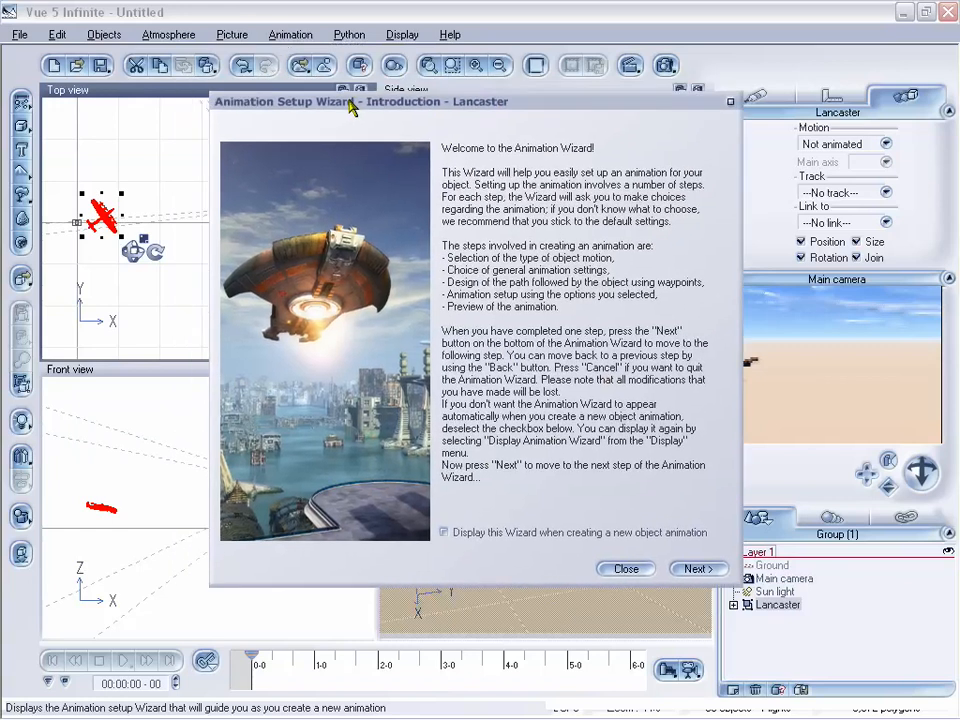
{"action": "left_click", "coordinate": [690, 575]}
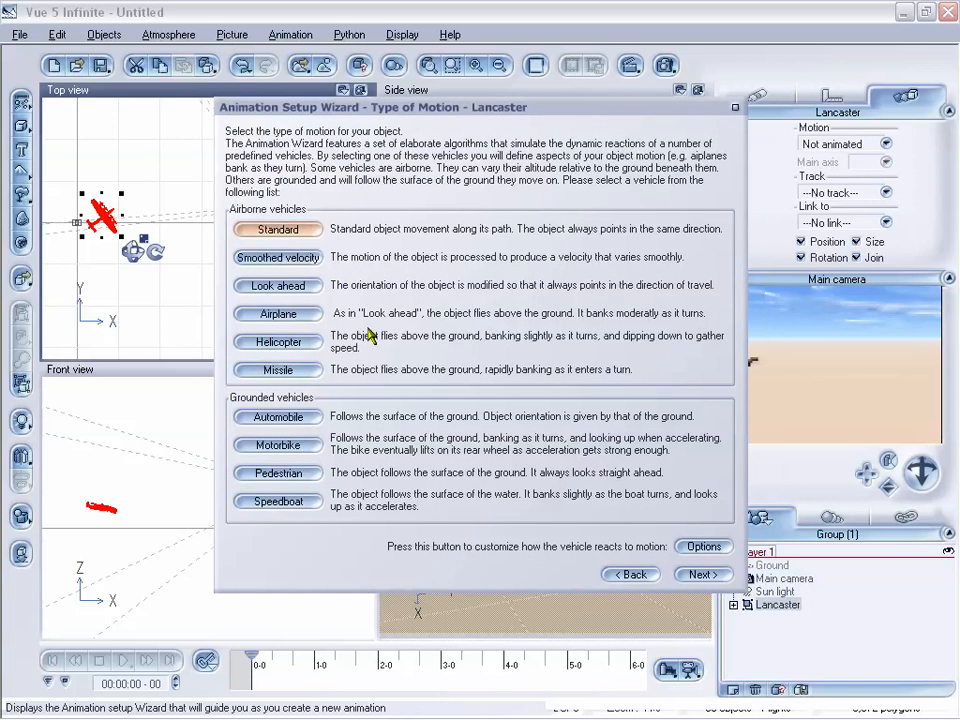
{"action": "left_click", "coordinate": [306, 316]}
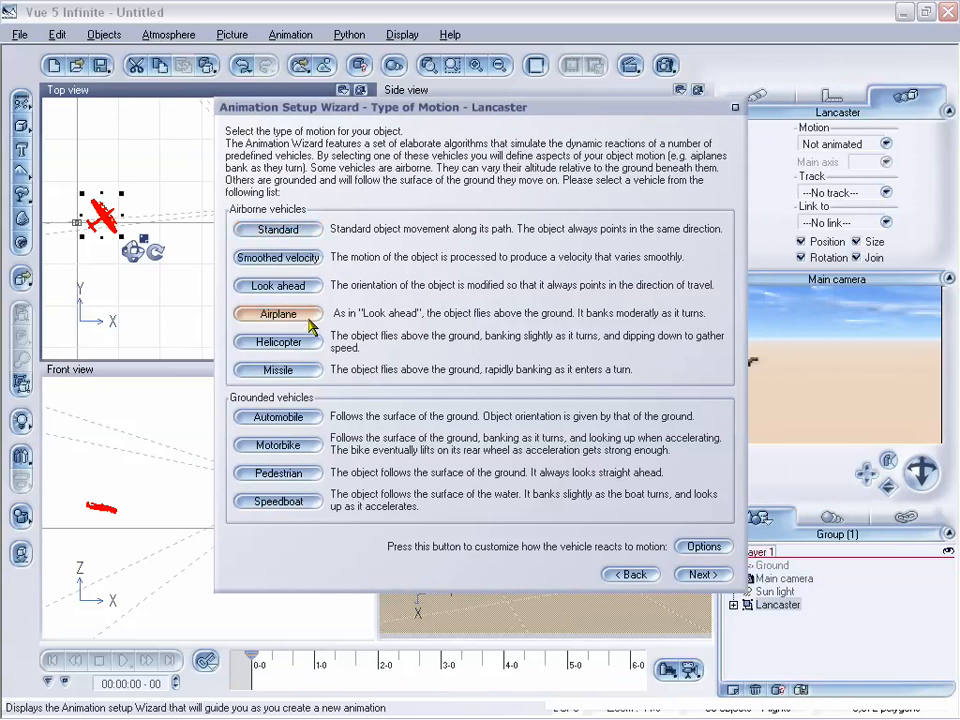
{"action": "left_click", "coordinate": [700, 574]}
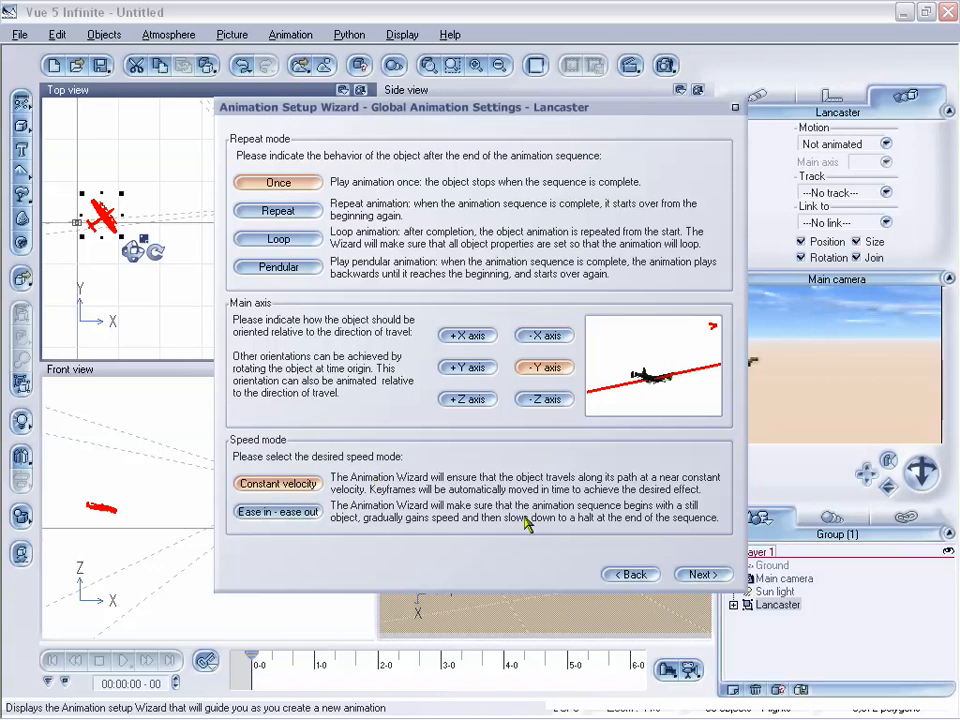
{"action": "left_click", "coordinate": [703, 577]}
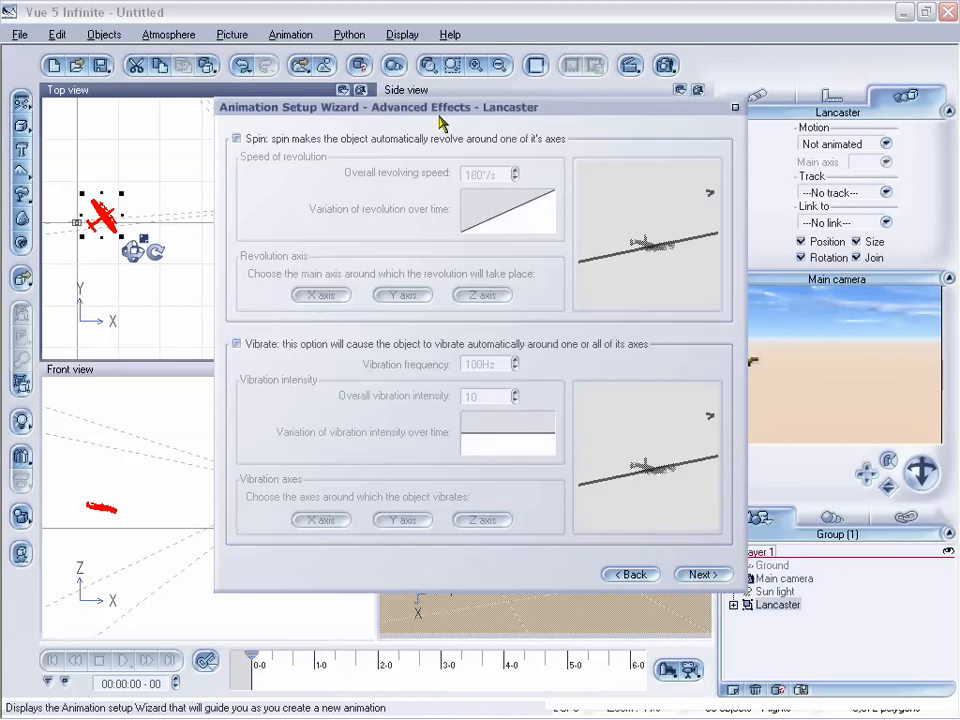
Try the wizard's Spin and Vibrate effects and inspect the revolution angle curve, leaving both effects disabled
{"action": "mouse_move", "coordinate": [442, 113]}
{"action": "left_mouse_down"}
{"action": "mouse_move", "coordinate": [458, 119]}
{"action": "mouse_move", "coordinate": [446, 114]}
{"action": "left_mouse_up"}
{"action": "left_click", "coordinate": [240, 139]}
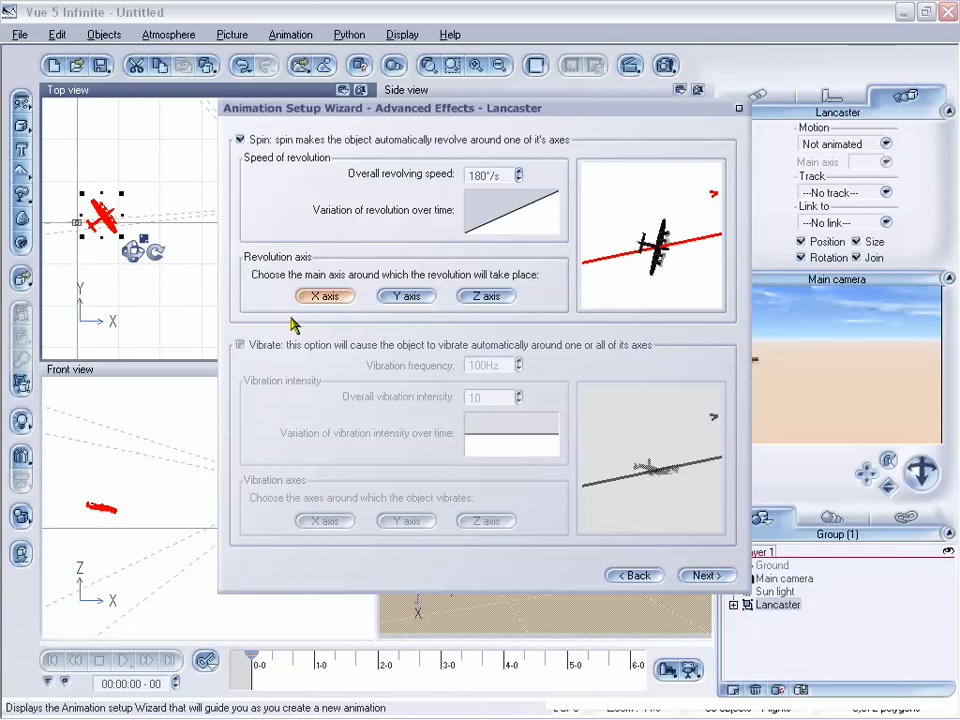
{"action": "left_click", "coordinate": [240, 345]}
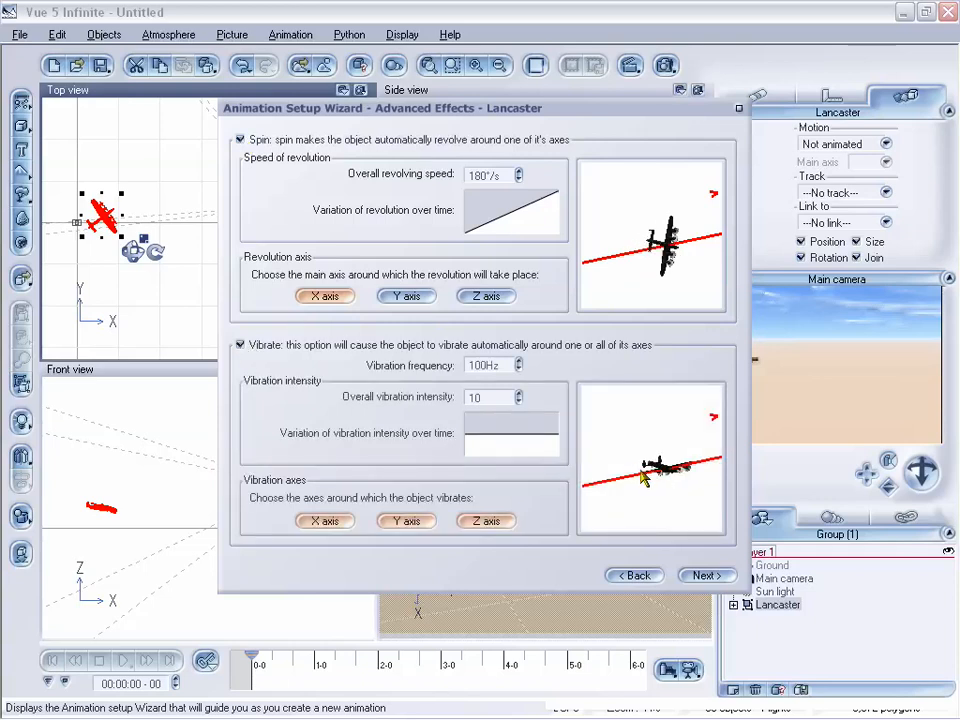
{"action": "left_click", "coordinate": [240, 345]}
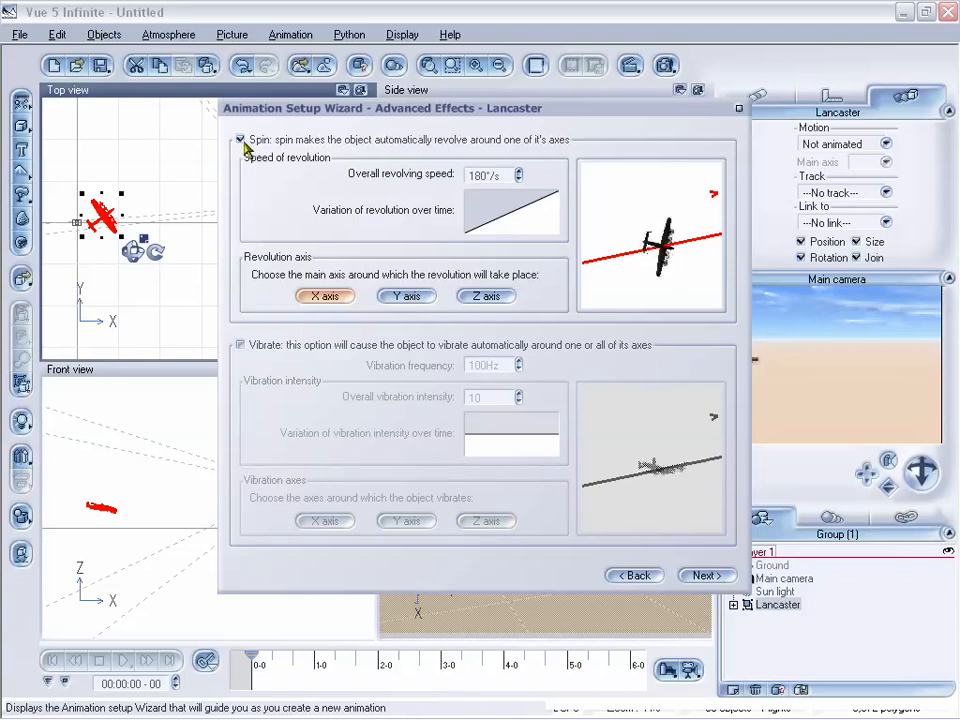
{"action": "right_click", "coordinate": [512, 210]}
{"action": "left_click", "coordinate": [574, 221]}
{"action": "left_click_drag", "start_coordinate": [658, 101], "coordinate": [529, 122]}
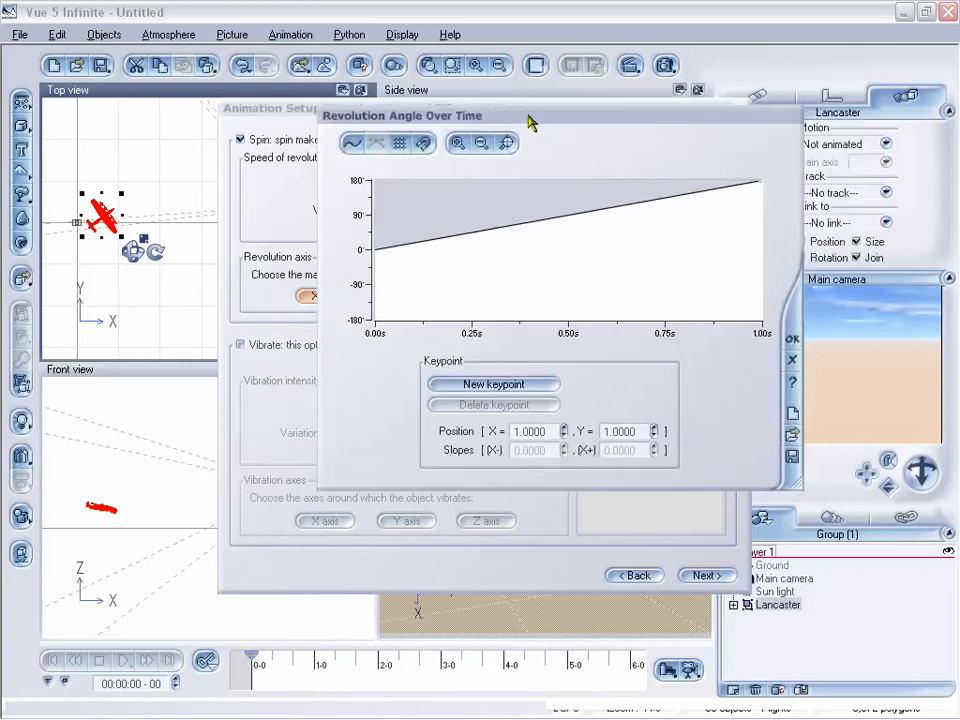
{"action": "left_click", "coordinate": [789, 340]}
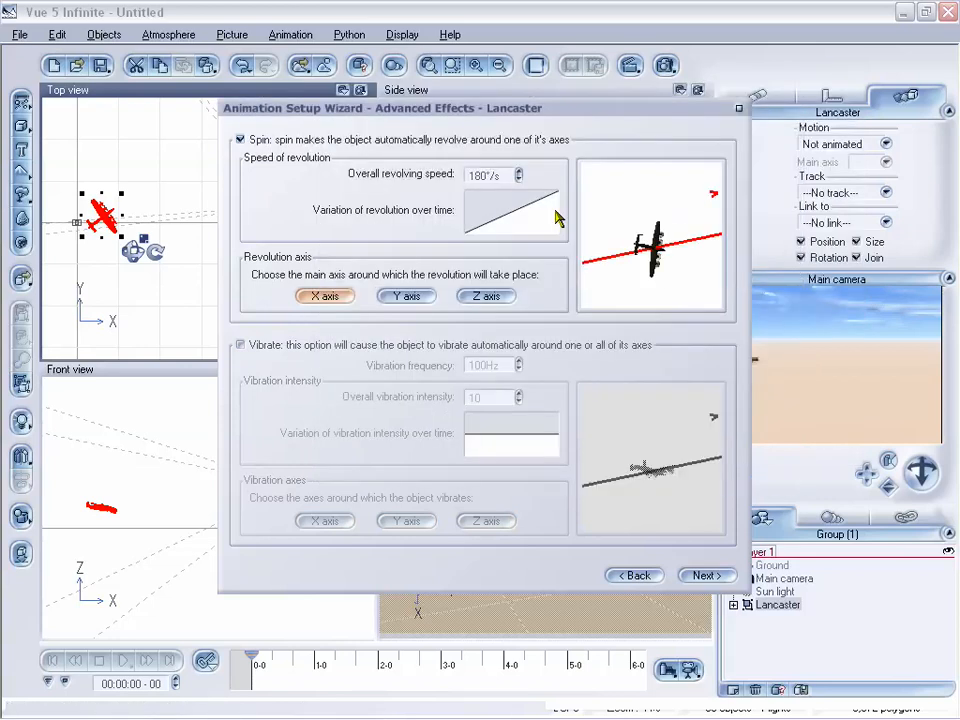
{"action": "left_click", "coordinate": [240, 140]}
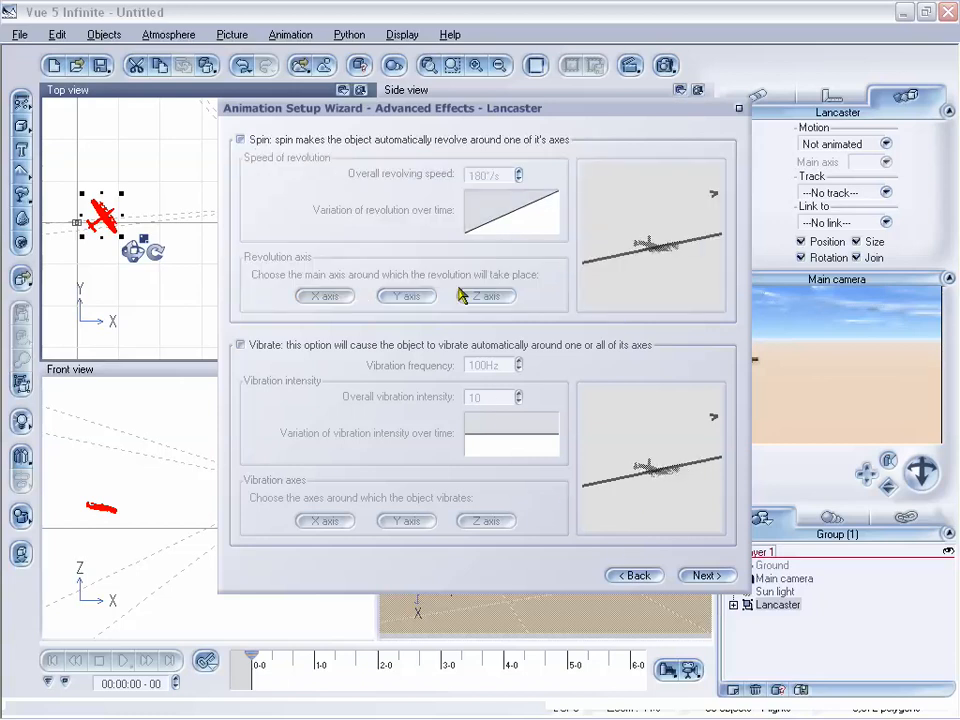
Without advanced effects, add an end waypoint to the object path well above the camera and shift it slightly toward negative X
{"action": "left_click", "coordinate": [705, 576]}
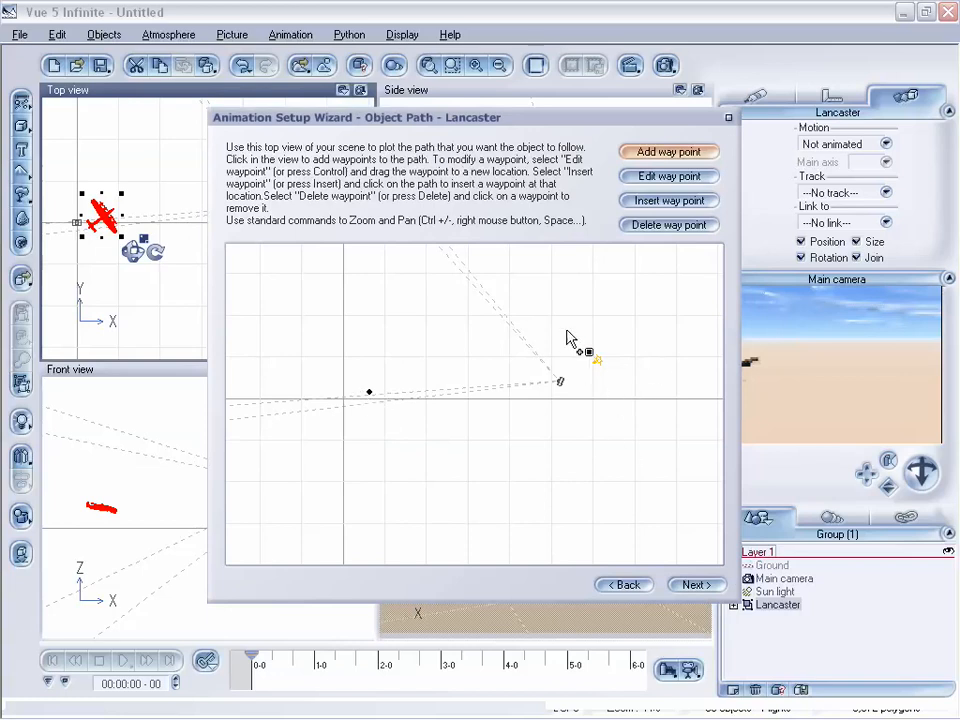
{"action": "left_click", "coordinate": [573, 293]}
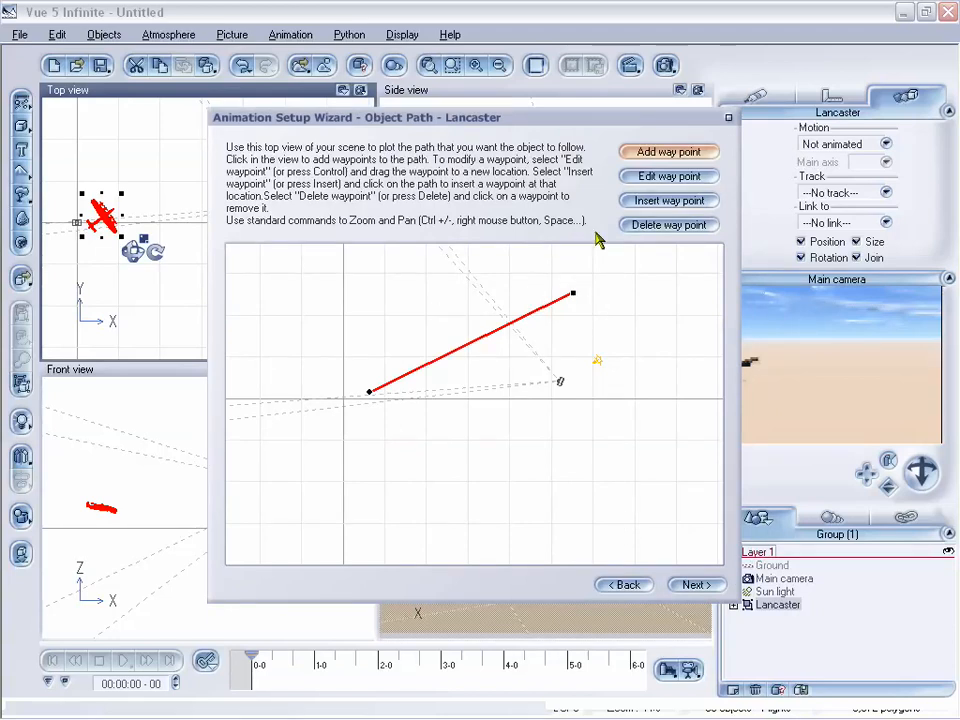
{"action": "left_click", "coordinate": [664, 178]}
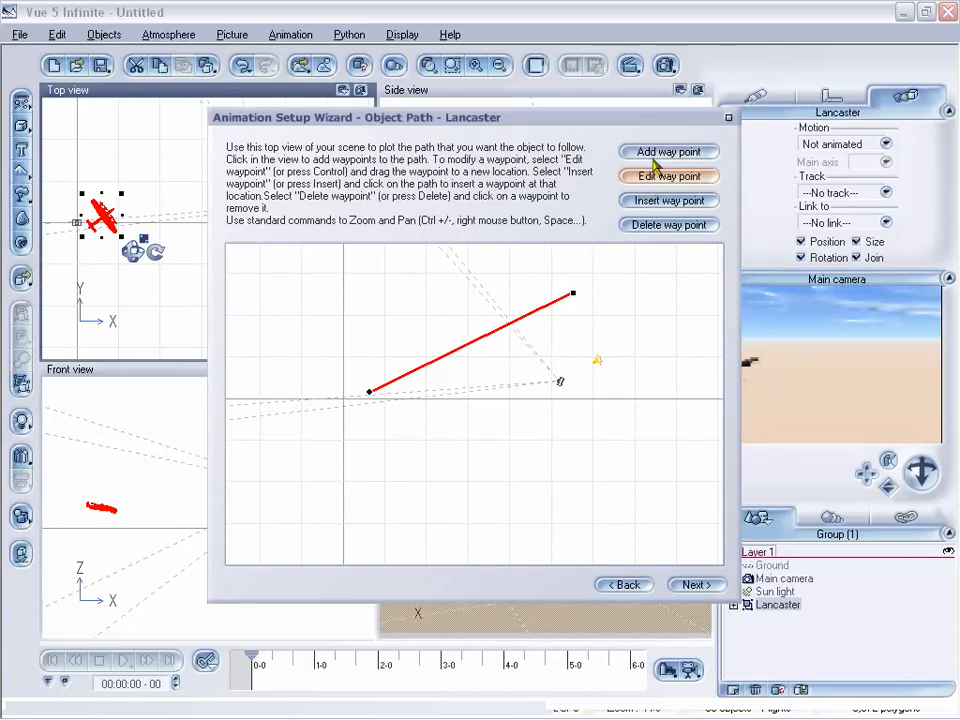
{"action": "left_click_drag", "start_coordinate": [572, 292], "coordinate": [548, 296]}
Insert two waypoints between the path's ends, pulling one up and the other down to form an S-curve
{"action": "key", "text": "Insert"}
{"action": "left_click_drag", "start_coordinate": [490, 327], "coordinate": [452, 295]}
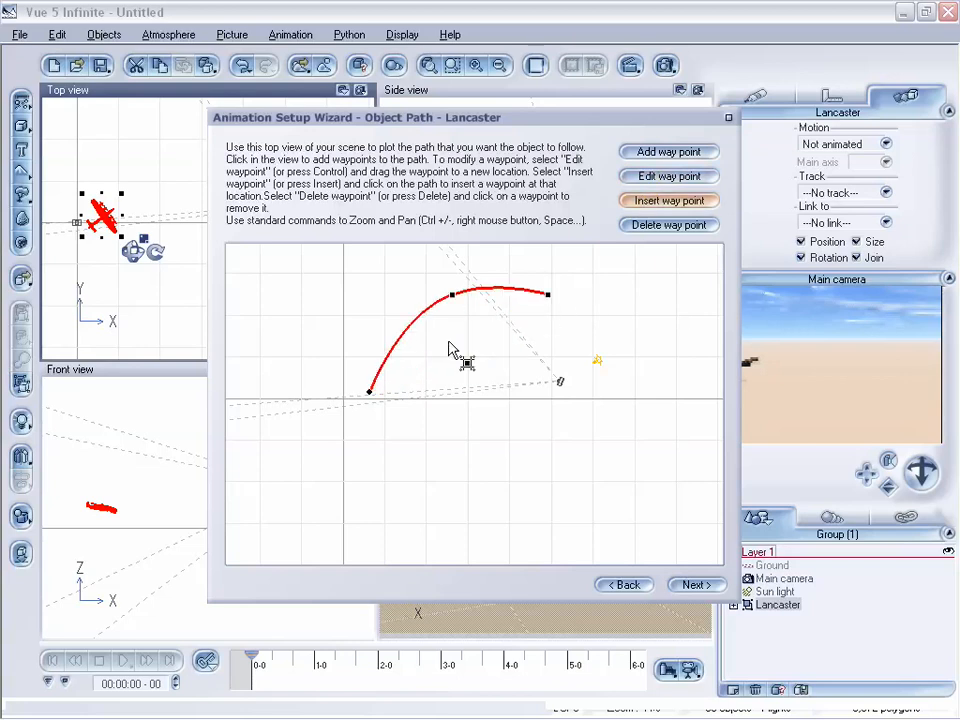
{"action": "left_click_drag", "start_coordinate": [401, 336], "coordinate": [466, 373]}
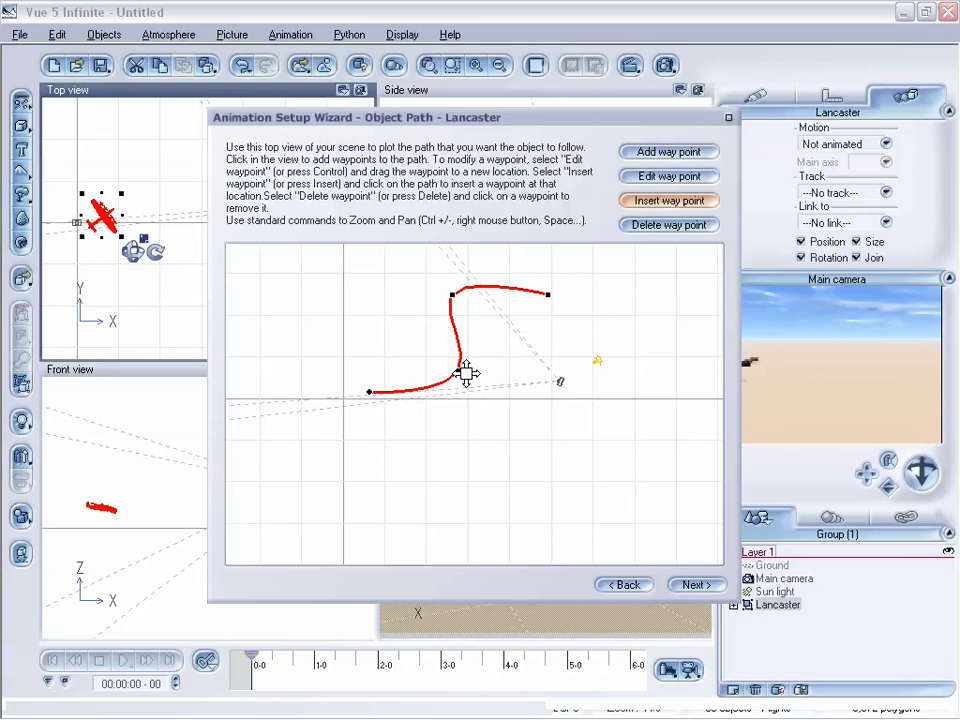
Reposition the two middle waypoints and delete the upper one to flatten the path
{"action": "left_click", "coordinate": [669, 176]}
{"action": "left_click_drag", "start_coordinate": [452, 295], "coordinate": [458, 295]}
{"action": "left_click_drag", "start_coordinate": [462, 372], "coordinate": [433, 367]}
{"action": "left_click", "coordinate": [669, 224]}
{"action": "left_click", "coordinate": [461, 299]}
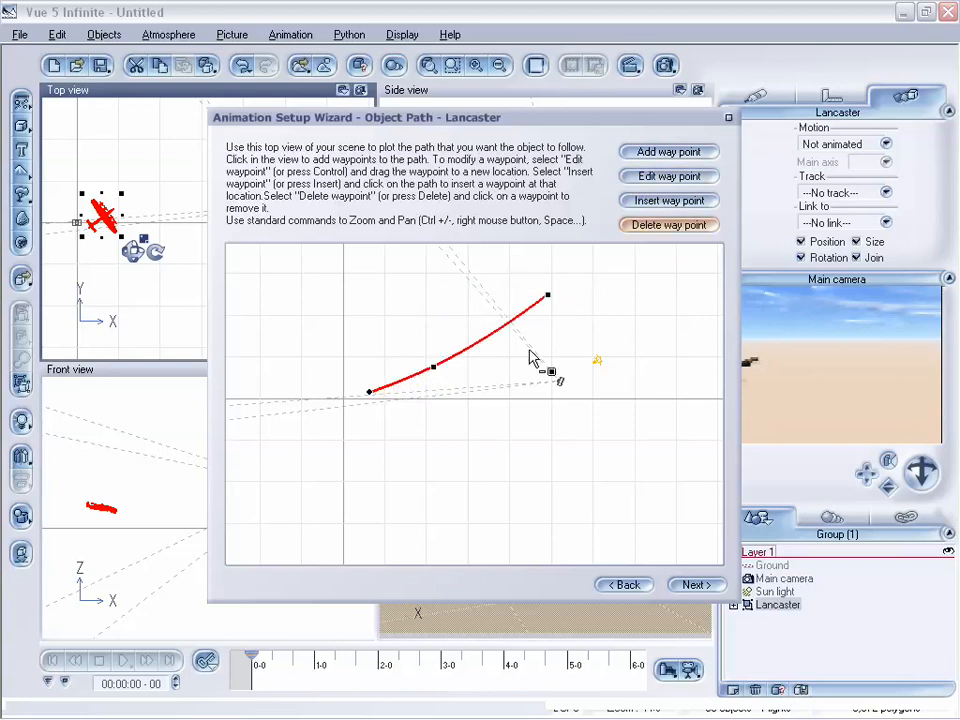
Insert a new waypoint in the path's upper half and move both middle waypoints to shape an S-curve
{"action": "left_click", "coordinate": [670, 181]}
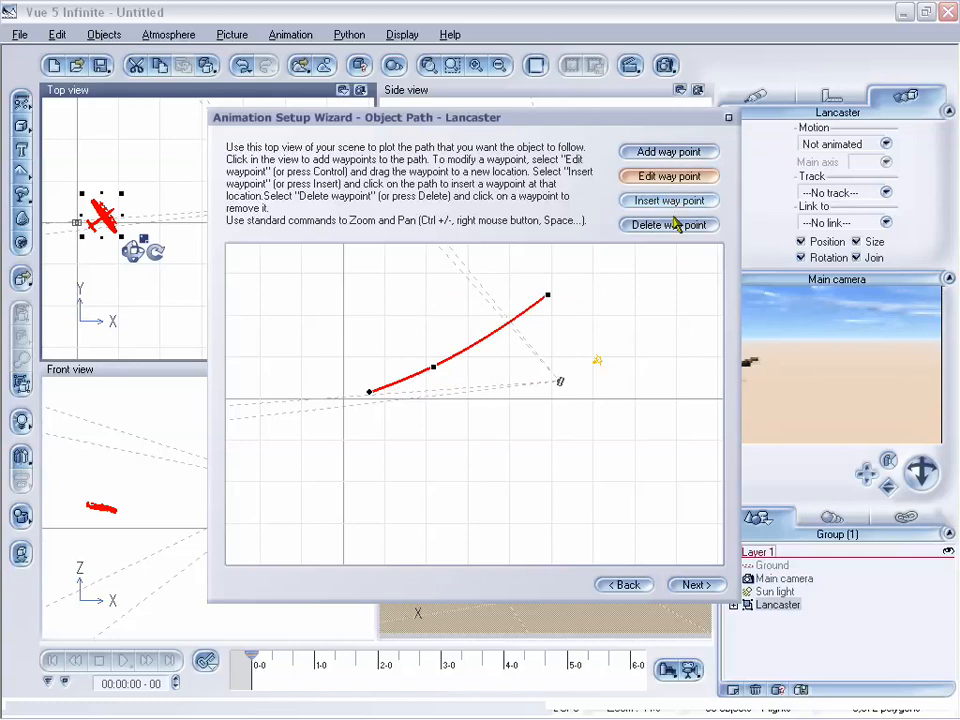
{"action": "left_click", "coordinate": [669, 200]}
{"action": "left_click", "coordinate": [490, 335]}
{"action": "left_click", "coordinate": [650, 180]}
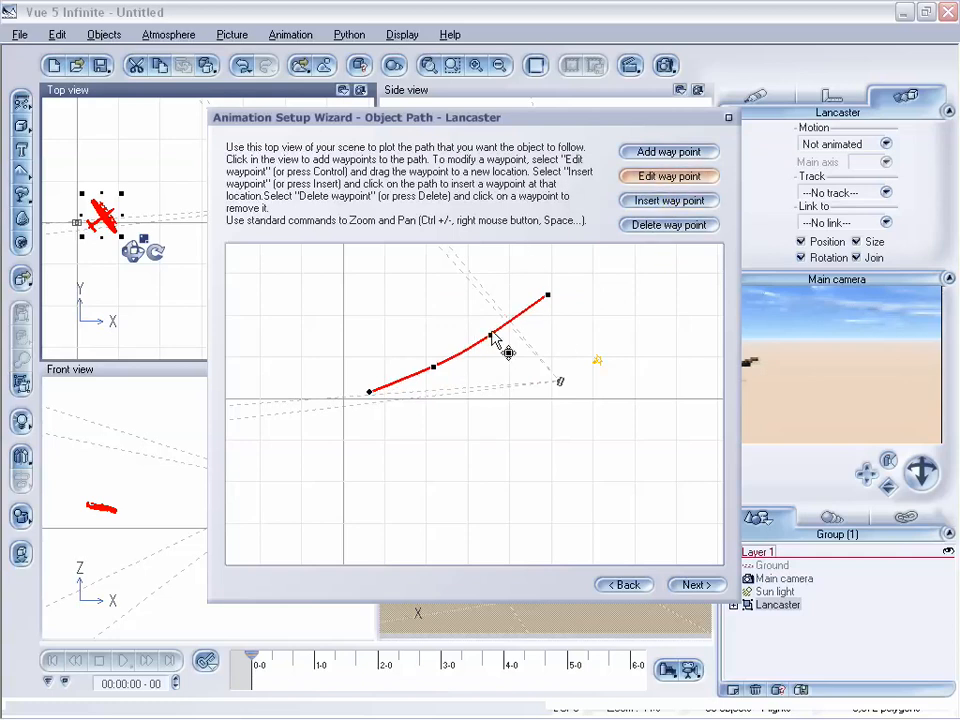
{"action": "left_click_drag", "start_coordinate": [490, 335], "coordinate": [457, 290]}
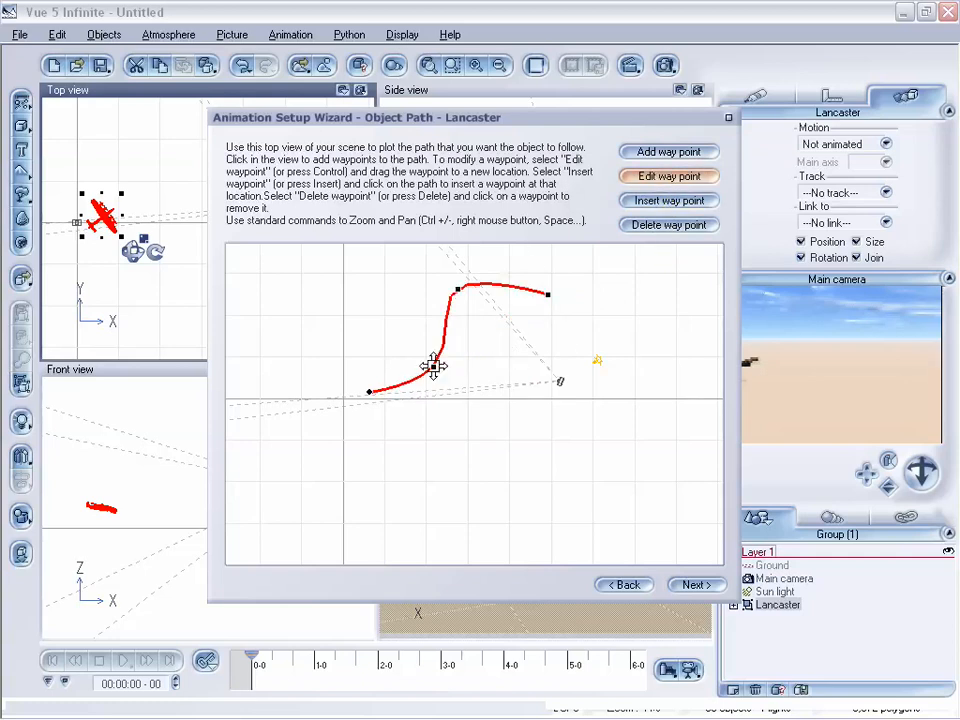
{"action": "left_click_drag", "start_coordinate": [435, 369], "coordinate": [476, 387]}
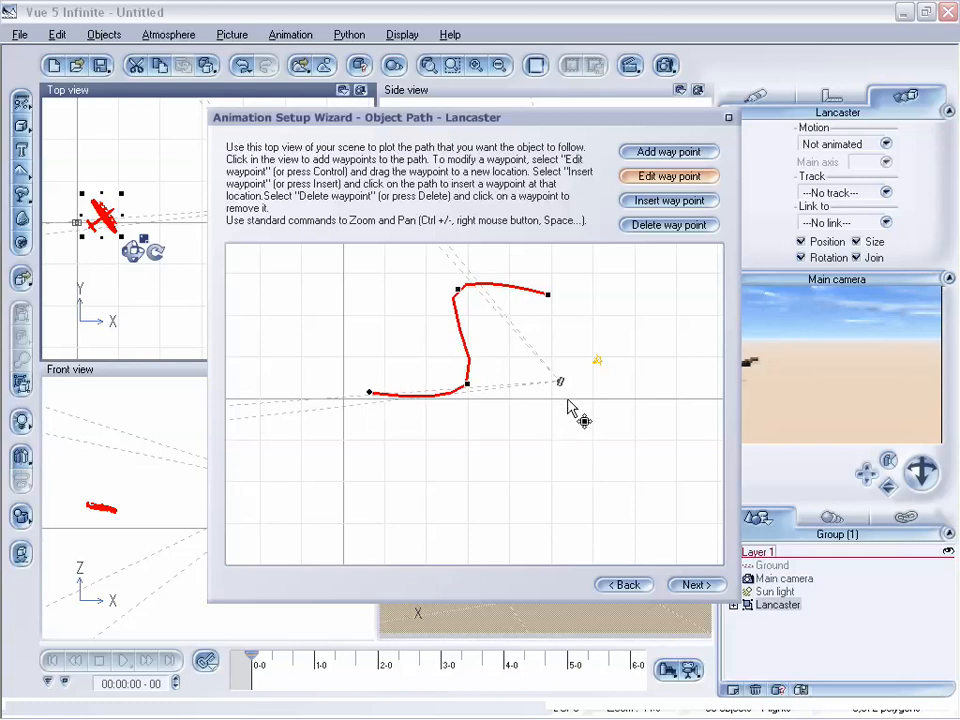
Increase the processed path's animation duration and preview the Lancaster's flight, returning to the wizard's object path page
{"action": "left_click", "coordinate": [700, 585]}
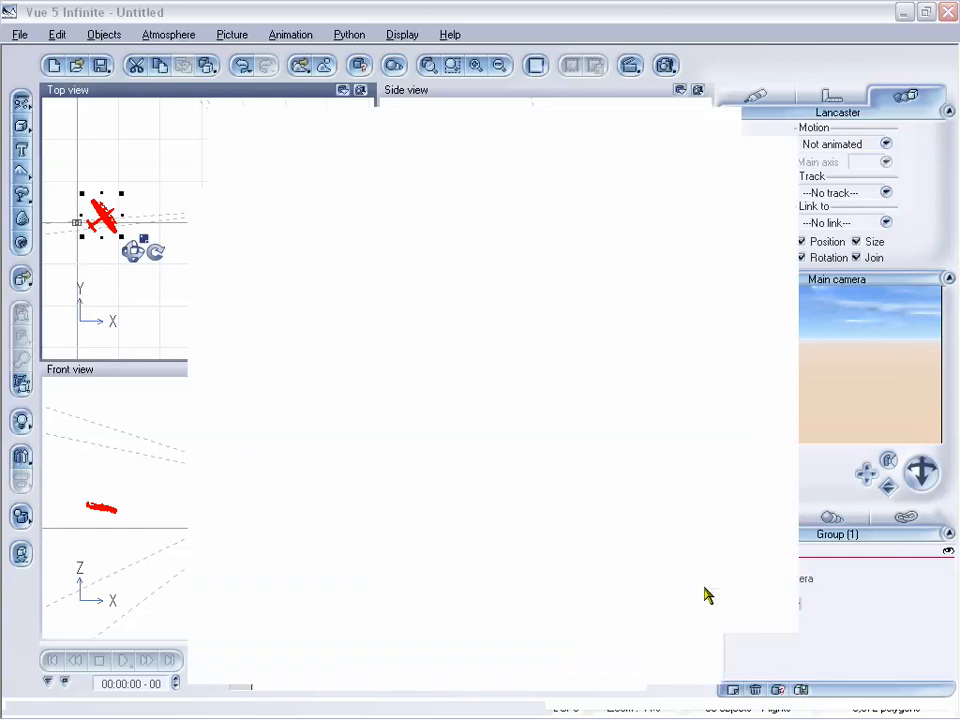
{"action": "left_click_drag", "start_coordinate": [446, 119], "coordinate": [434, 112]}
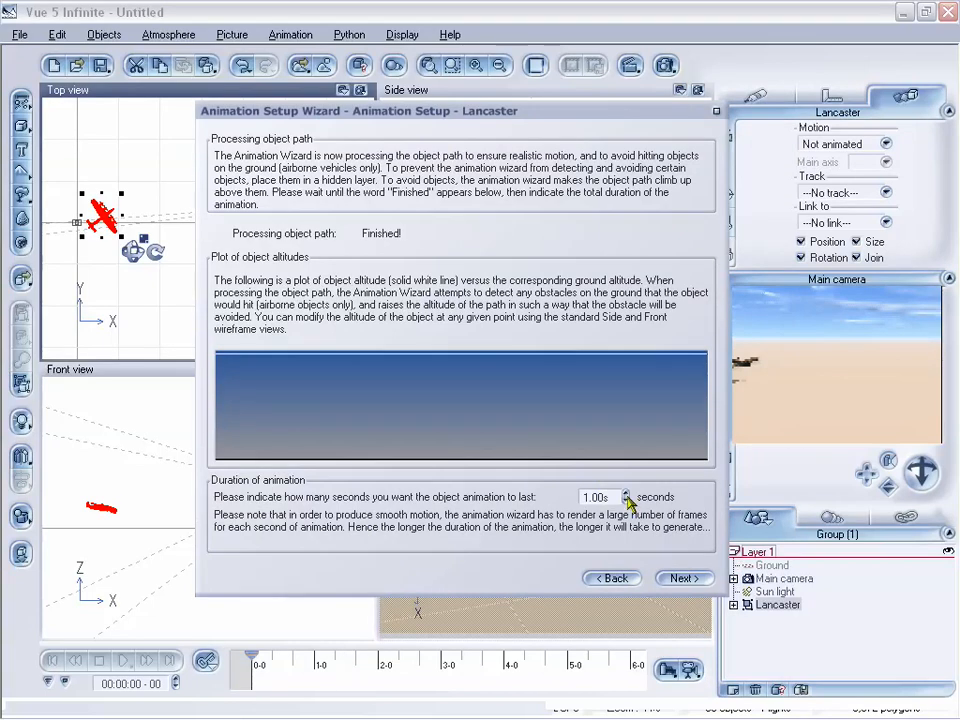
{"action": "left_click", "coordinate": [627, 494]}
{"action": "left_click", "coordinate": [684, 580]}
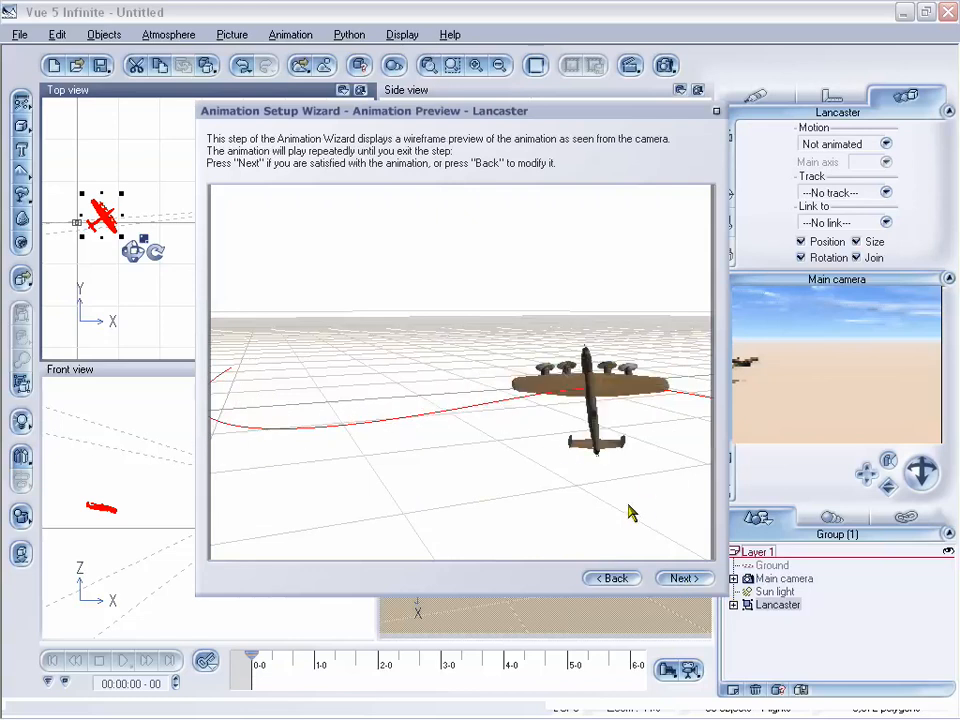
{"action": "left_click", "coordinate": [612, 579]}
{"action": "left_click", "coordinate": [615, 581]}
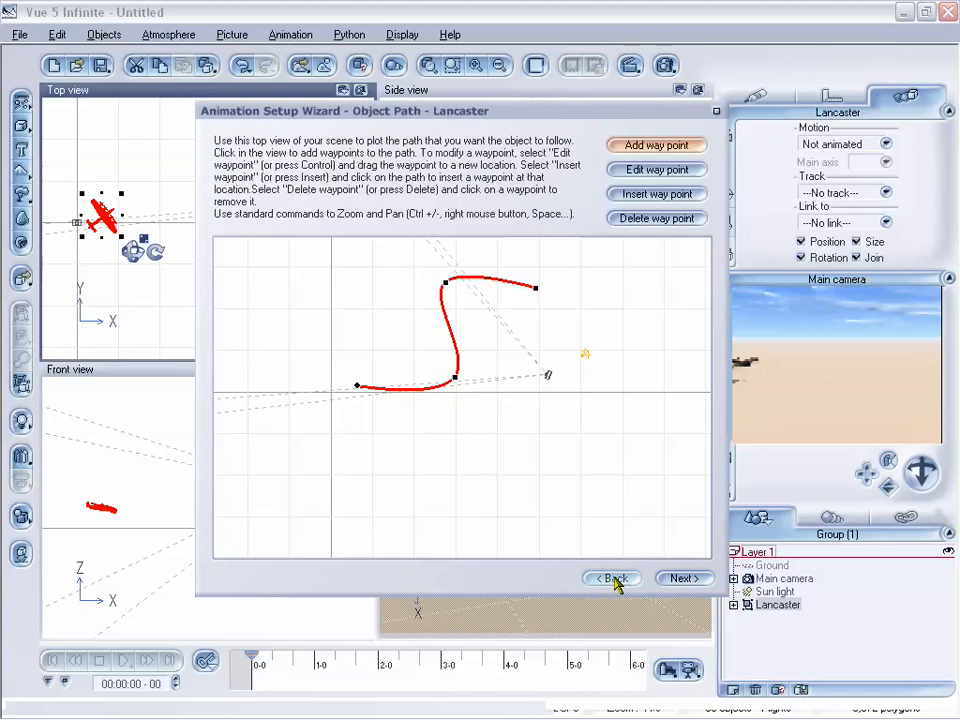
Try -X as the Lancaster's main axis and preview the resulting flight
{"action": "left_click", "coordinate": [614, 580]}
{"action": "left_click", "coordinate": [614, 580]}
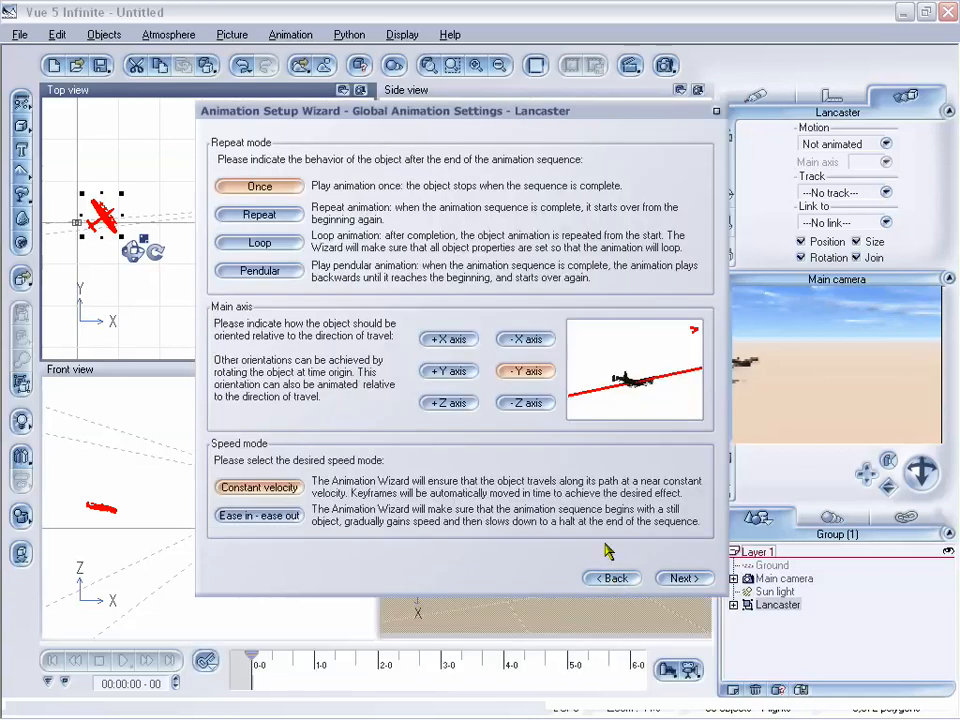
{"action": "left_click", "coordinate": [527, 340]}
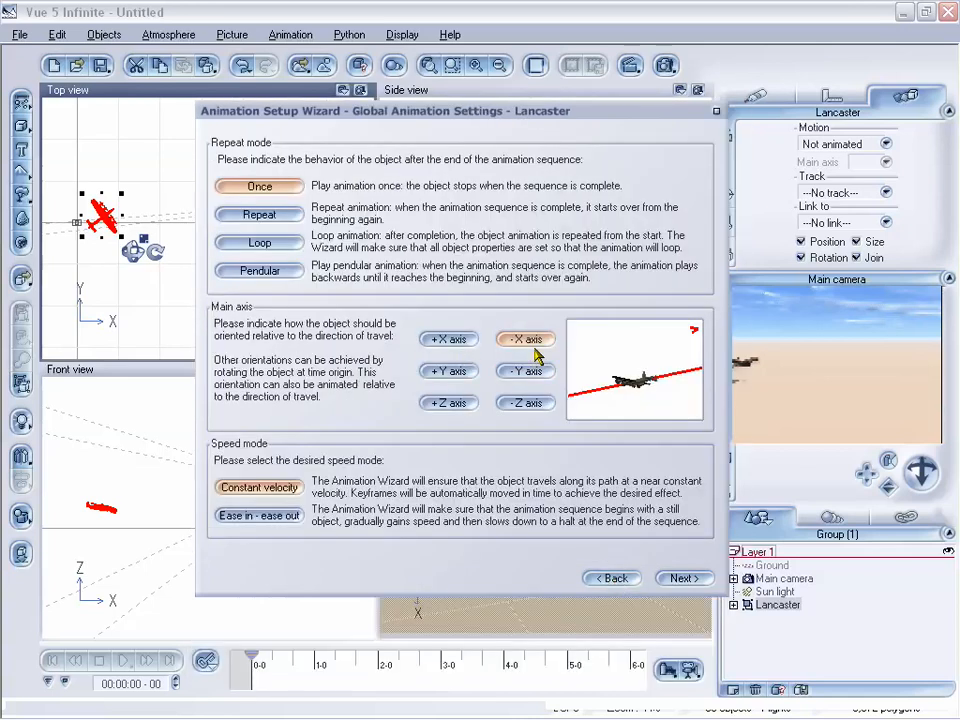
{"action": "left_click", "coordinate": [684, 579]}
{"action": "left_click", "coordinate": [686, 579]}
{"action": "left_click", "coordinate": [686, 579]}
{"action": "left_click", "coordinate": [686, 579]}
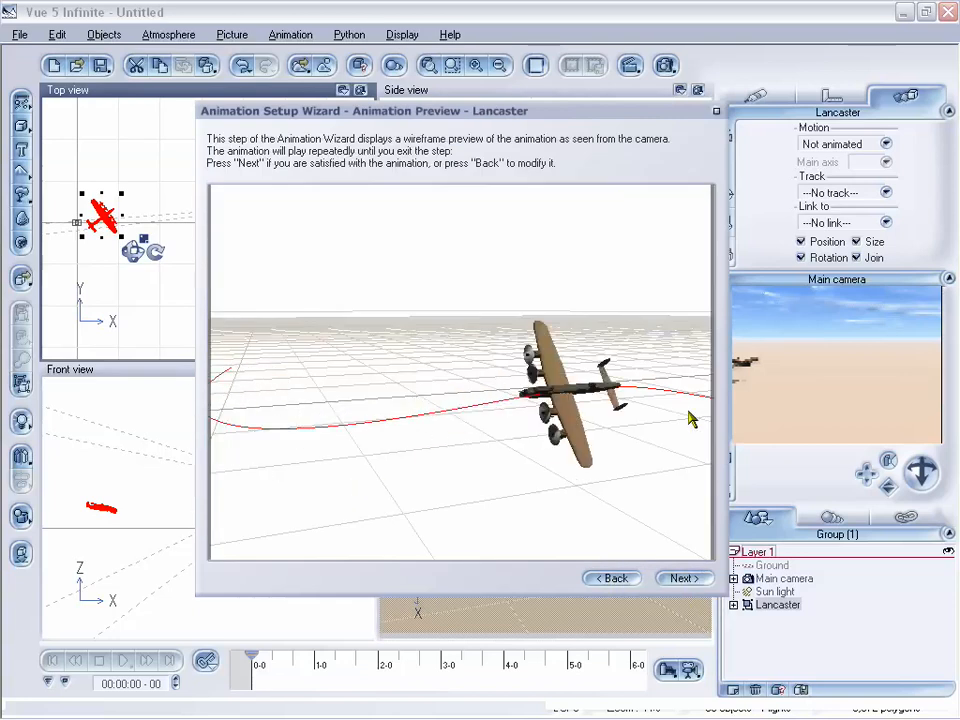
Set the Lancaster's main axis to +X and preview its flight along the path
{"action": "left_click", "coordinate": [617, 582]}
{"action": "left_click", "coordinate": [617, 582]}
{"action": "left_click", "coordinate": [617, 582]}
{"action": "left_click", "coordinate": [617, 582]}
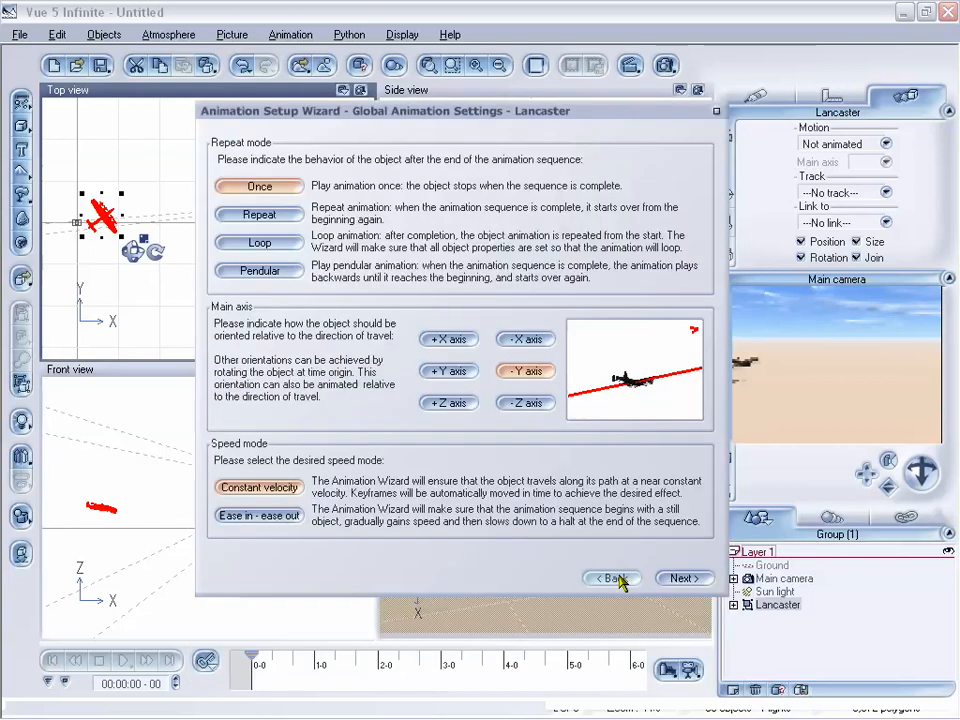
{"action": "left_click", "coordinate": [463, 341]}
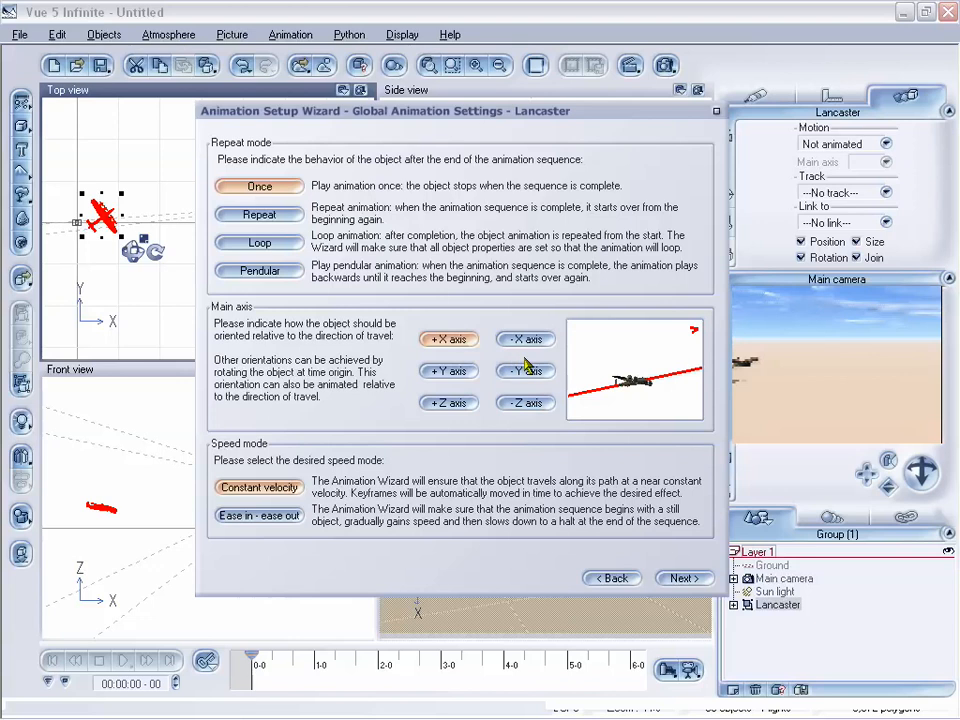
{"action": "left_click", "coordinate": [679, 580]}
{"action": "left_click", "coordinate": [679, 580]}
{"action": "left_click", "coordinate": [679, 580]}
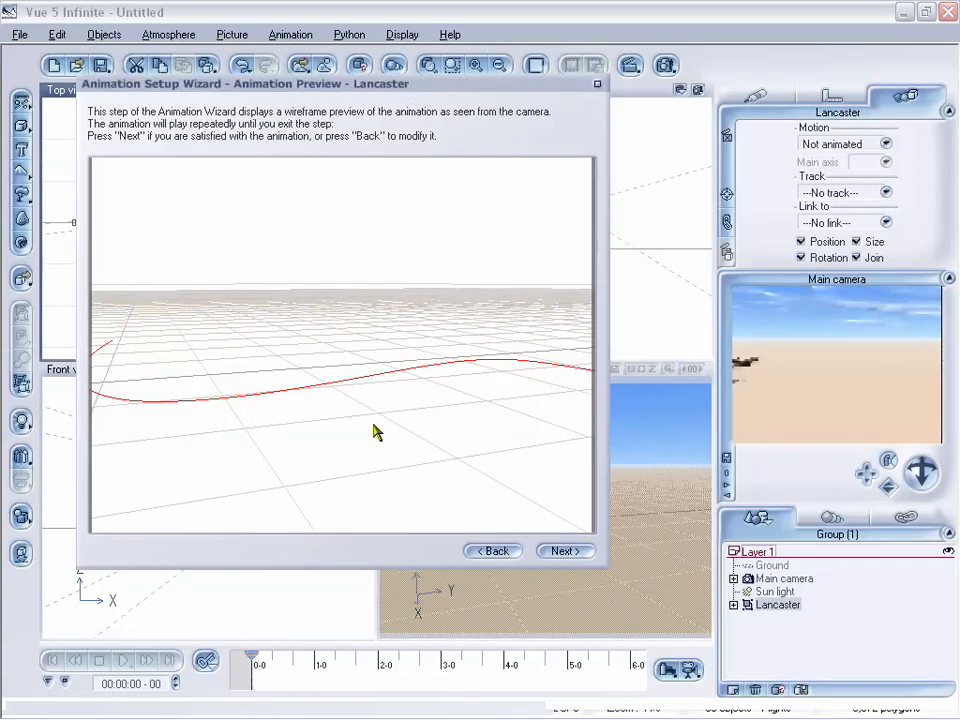
Finish the animation wizard and scrub the timeline to 00:00:02 - 05 to check the Lancaster's flight
{"action": "left_click", "coordinate": [565, 551]}
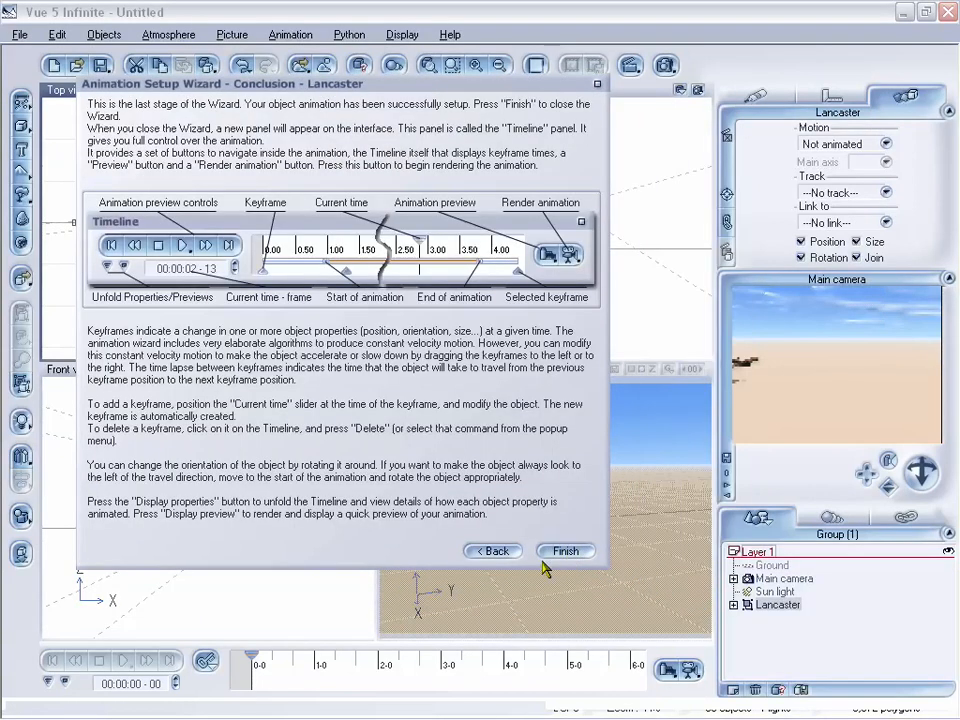
{"action": "left_click", "coordinate": [568, 551]}
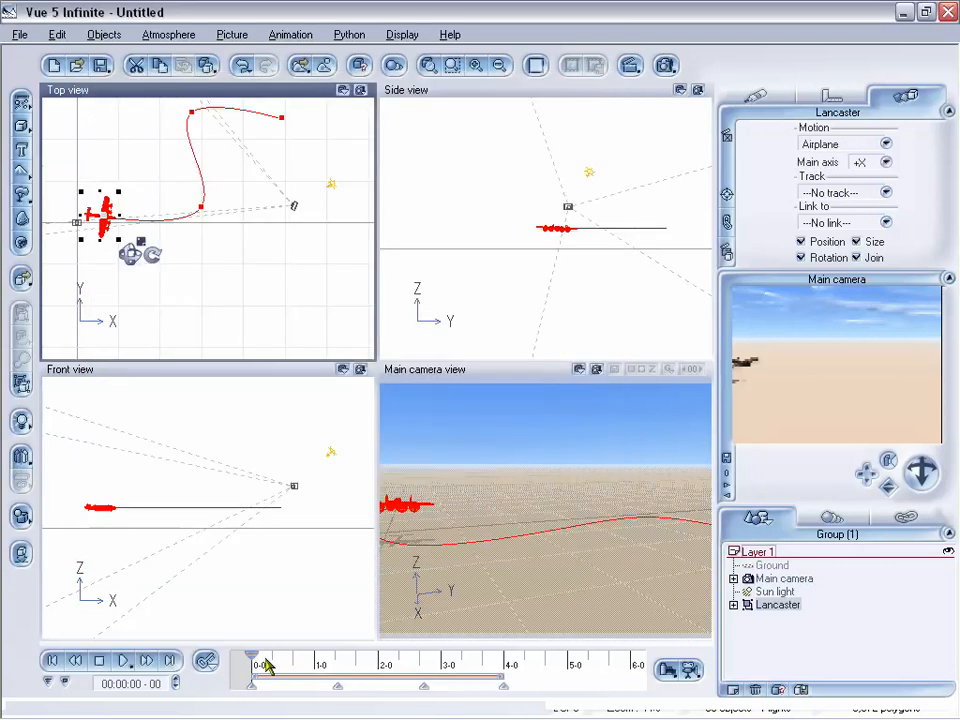
{"action": "left_click_drag", "start_coordinate": [252, 658], "coordinate": [364, 604]}
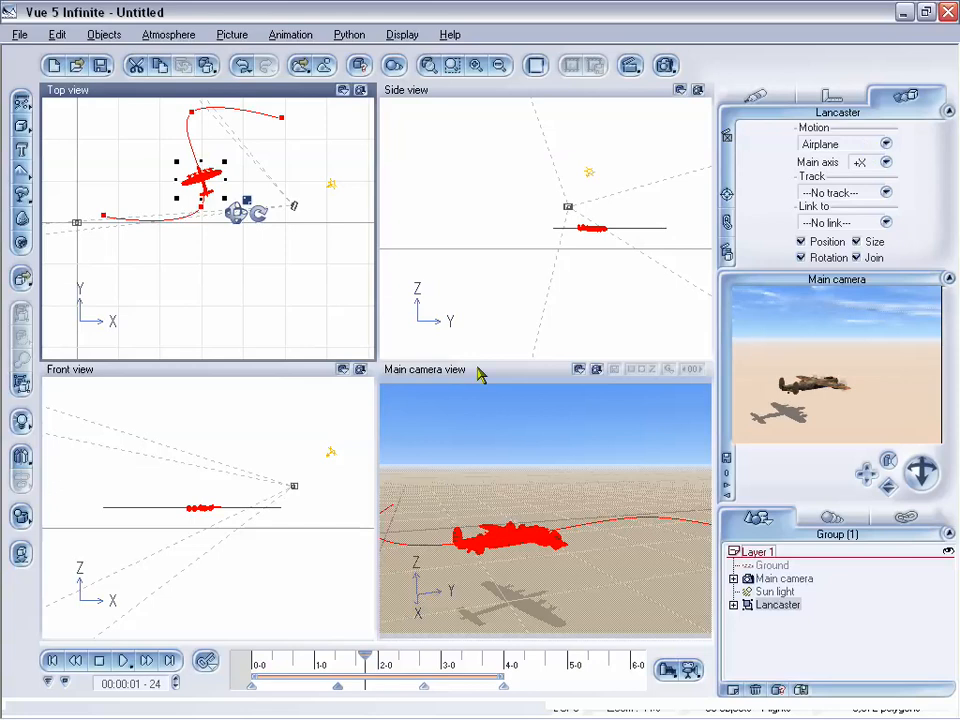
{"action": "left_click_drag", "start_coordinate": [366, 656], "coordinate": [392, 657]}
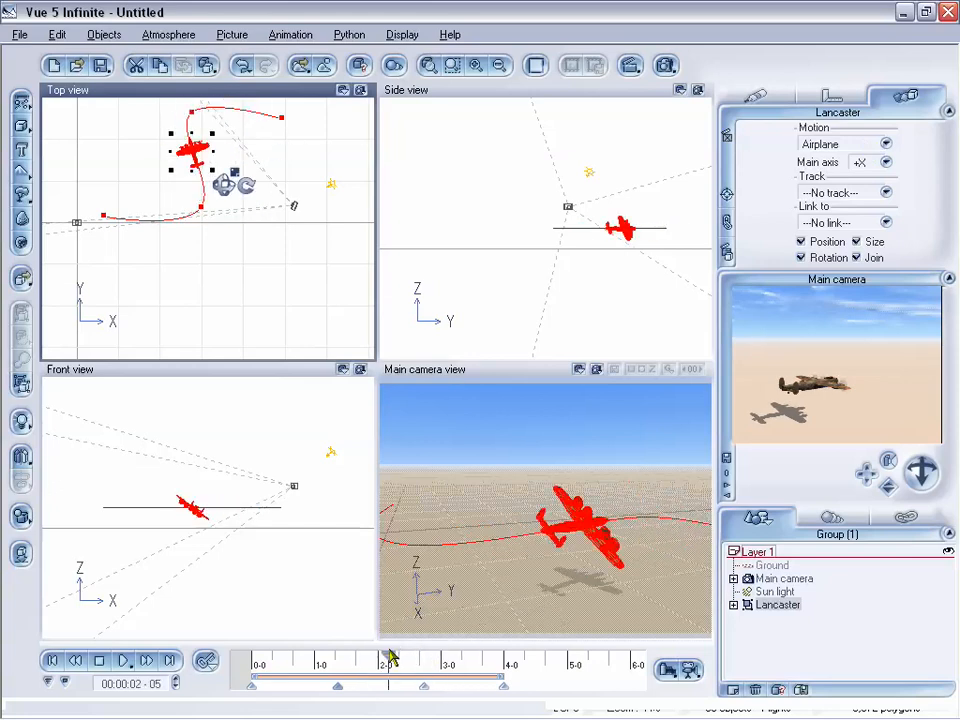
Start a new scene with the Clear Spring atmosphere, discarding the unsaved Lancaster scene
{"action": "left_click", "coordinate": [15, 36]}
{"action": "left_click", "coordinate": [30, 52]}
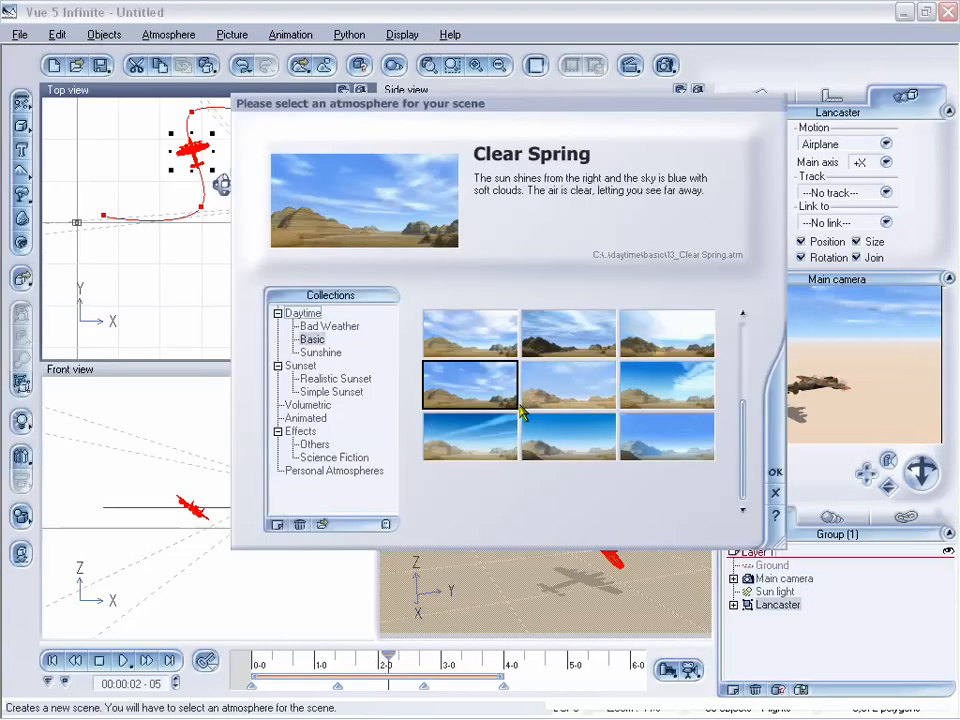
{"action": "left_click", "coordinate": [775, 476]}
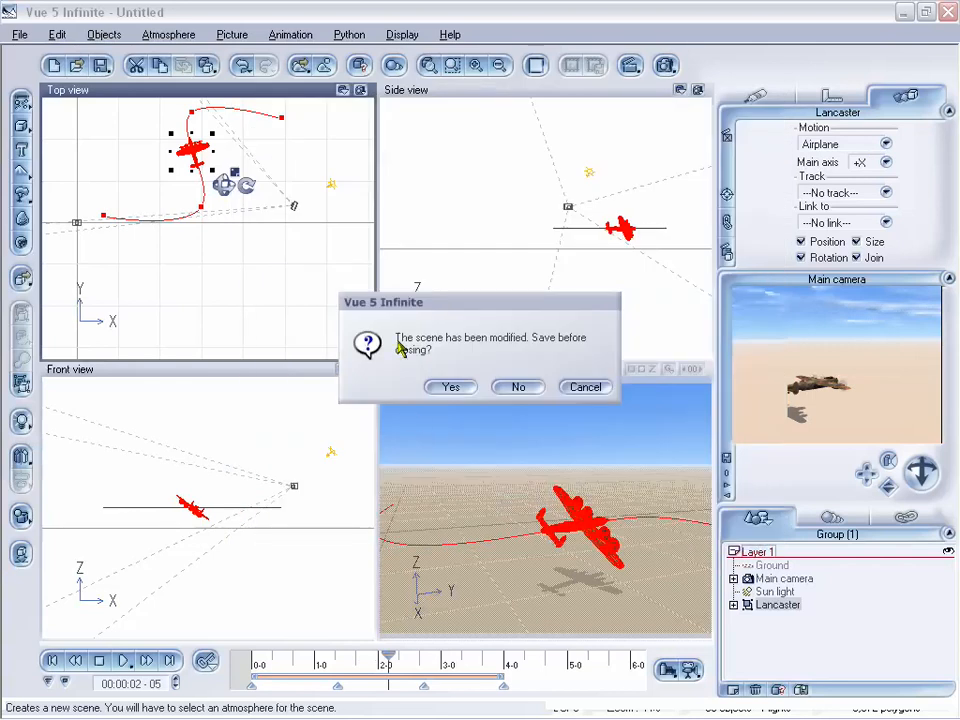
{"action": "left_click", "coordinate": [520, 389]}
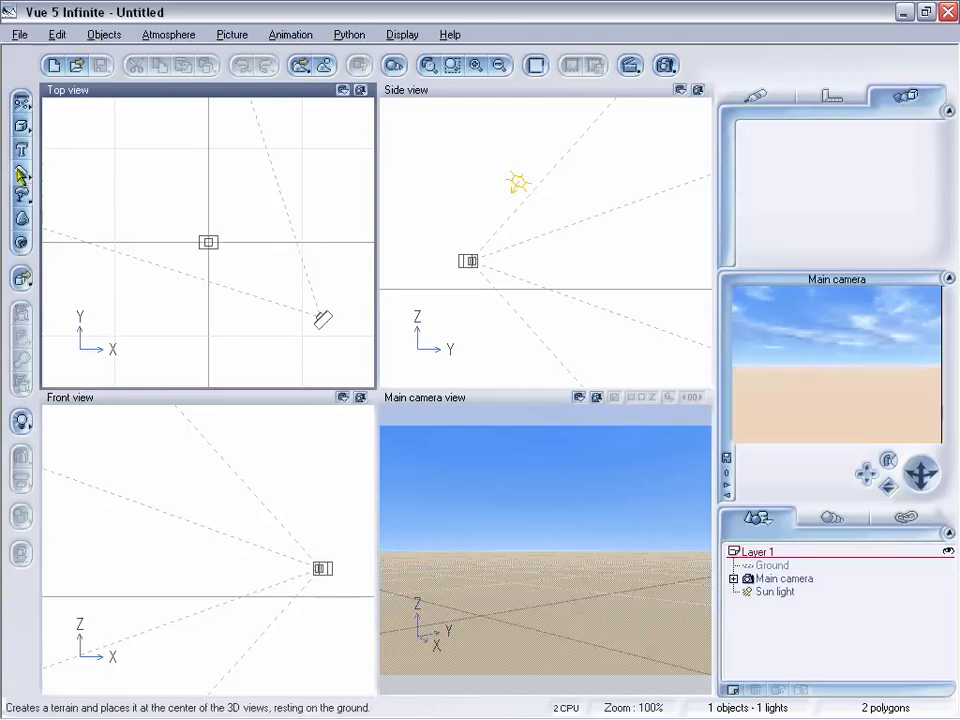
Create a terrain and pull the main camera back and upward to look down on it
{"action": "left_click", "coordinate": [22, 172]}
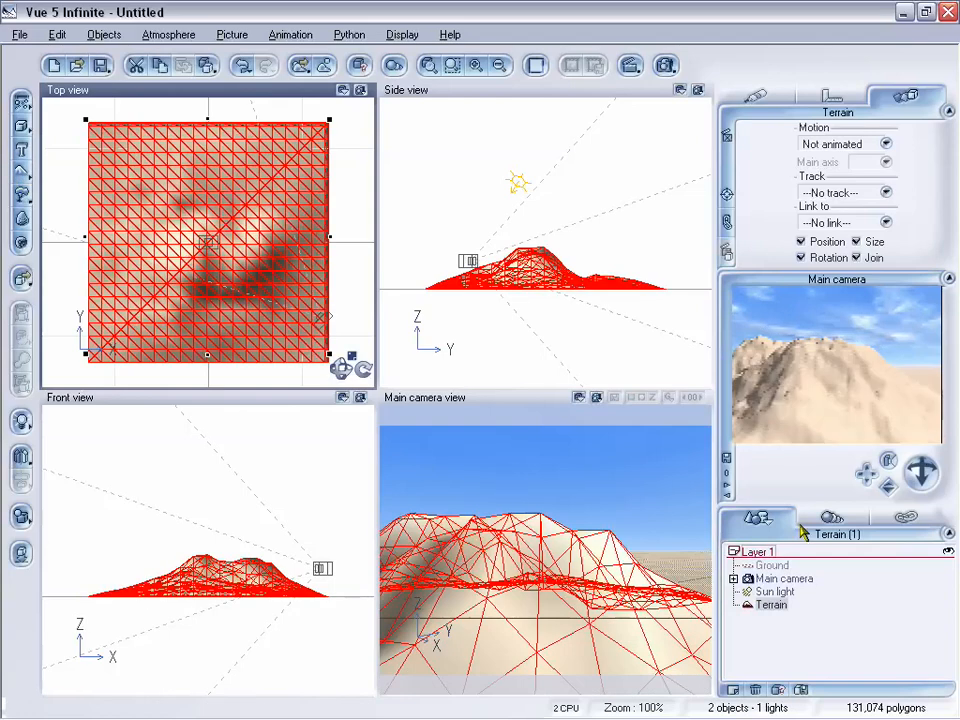
{"action": "left_click_drag", "start_coordinate": [888, 487], "coordinate": [888, 530]}
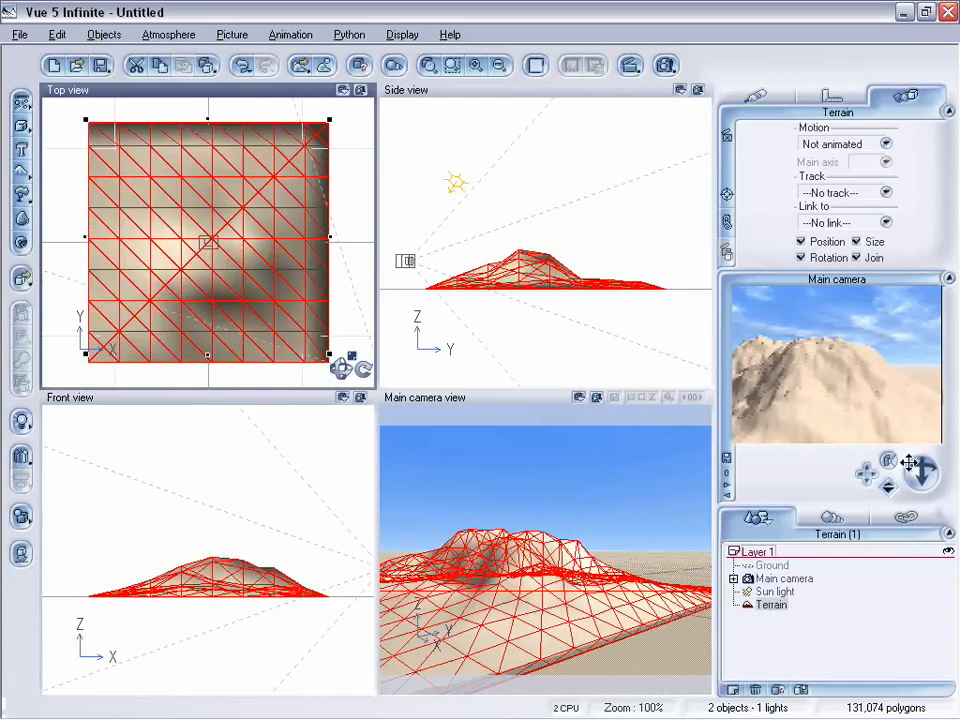
{"action": "left_click_drag", "start_coordinate": [921, 472], "coordinate": [921, 490]}
{"action": "left_click_drag", "start_coordinate": [888, 487], "coordinate": [921, 496]}
Scale up the terrain twice in the main camera view, pulling the camera back to keep the mountain framed
{"action": "left_click", "coordinate": [521, 543]}
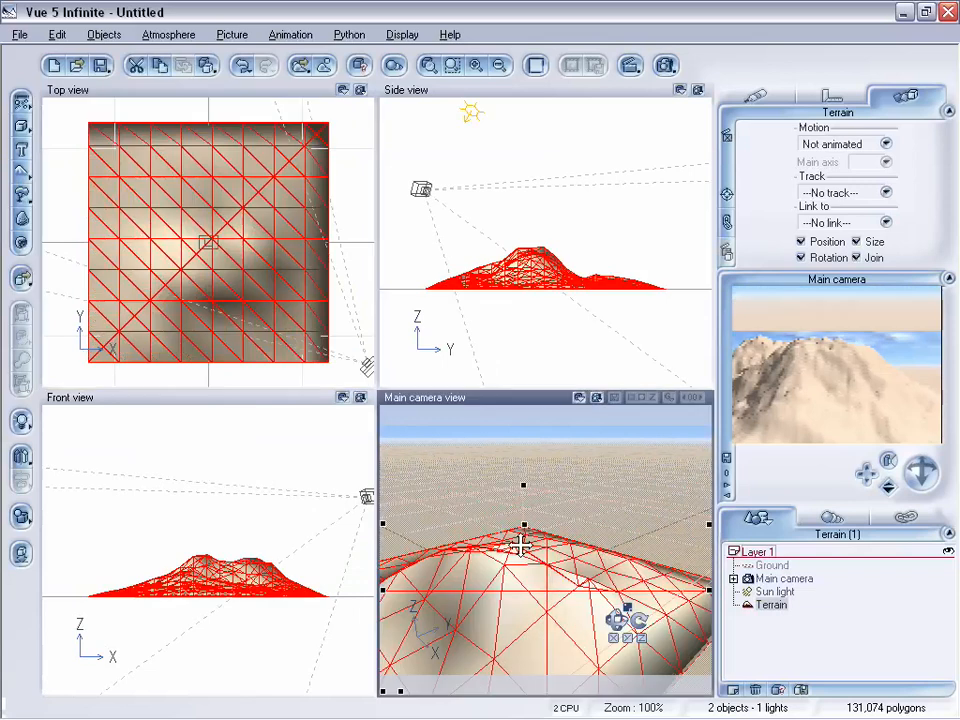
{"action": "left_click_drag", "start_coordinate": [523, 488], "coordinate": [665, 420]}
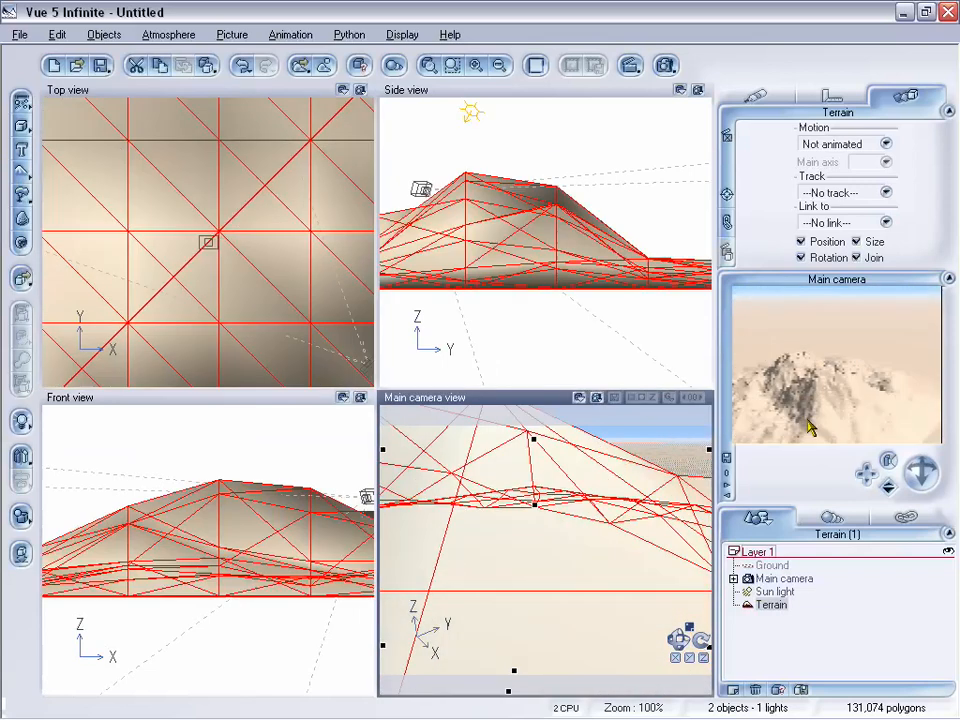
{"action": "left_click_drag", "start_coordinate": [888, 488], "coordinate": [888, 525]}
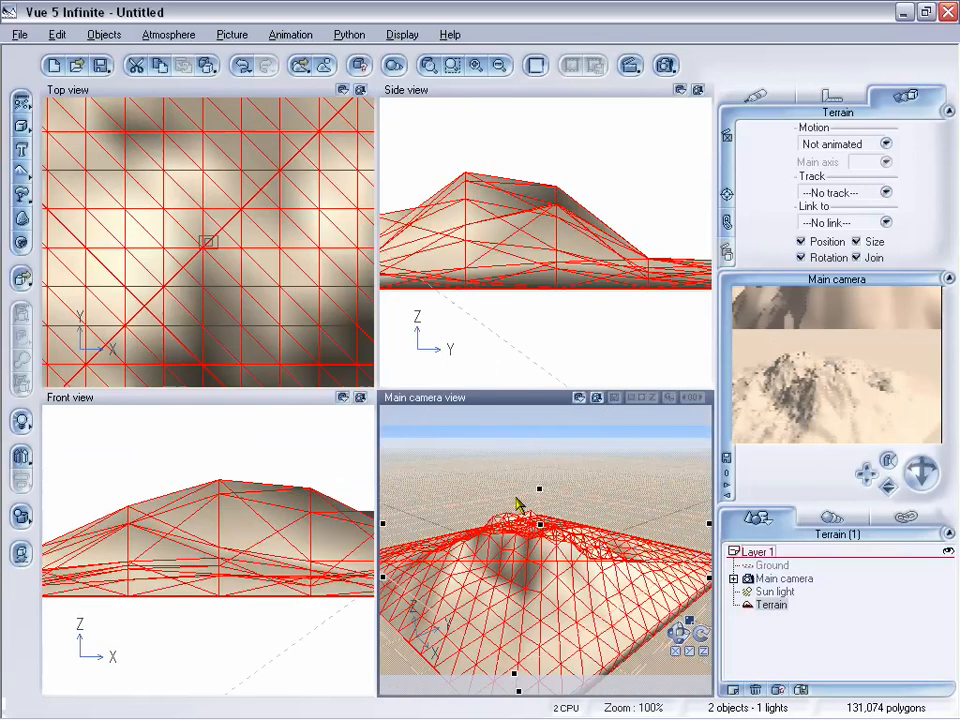
{"action": "left_click_drag", "start_coordinate": [540, 489], "coordinate": [600, 444]}
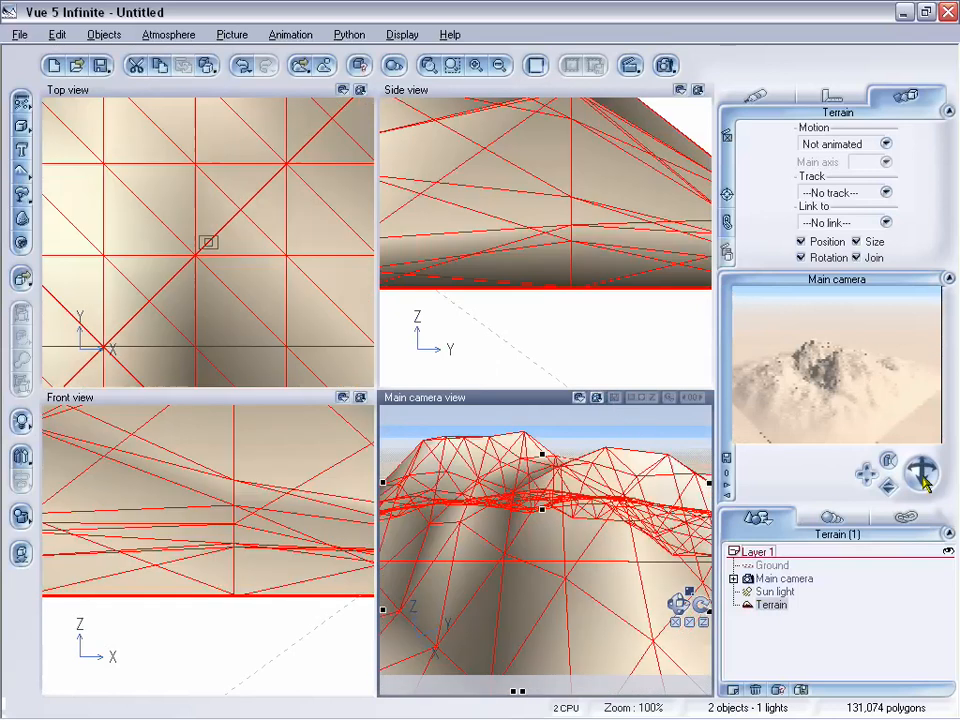
{"action": "left_click_drag", "start_coordinate": [888, 488], "coordinate": [866, 482]}
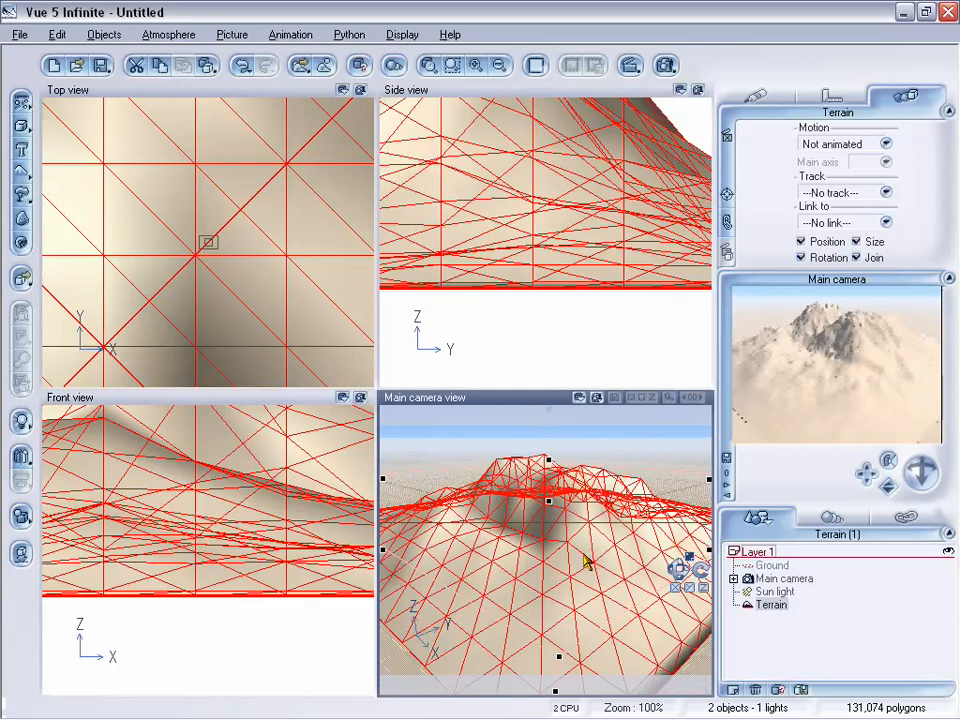
Try to drop the terrain onto the ground, lower it slightly by hand and adjust the camera angle
{"action": "left_click", "coordinate": [20, 558]}
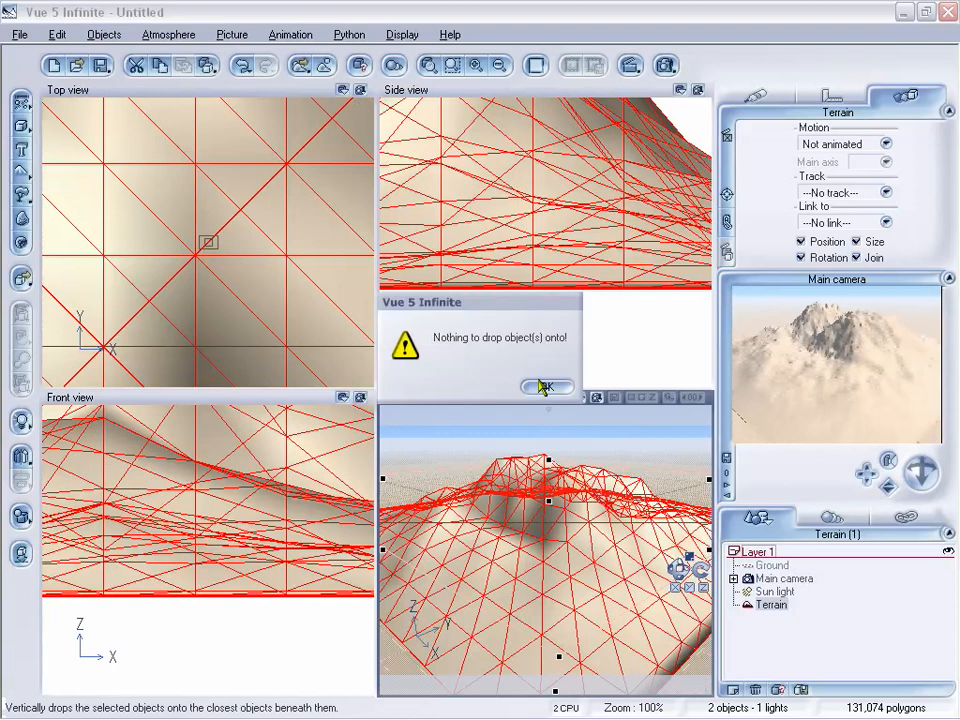
{"action": "left_click", "coordinate": [547, 389]}
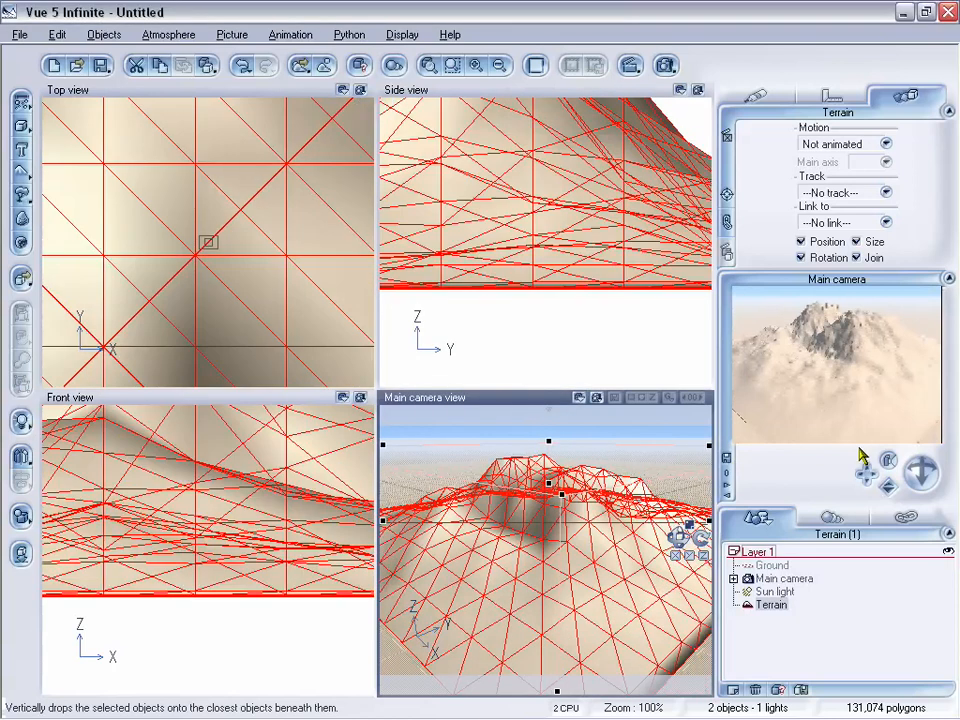
{"action": "left_click_drag", "start_coordinate": [866, 465], "coordinate": [921, 481]}
{"action": "left_click_drag", "start_coordinate": [517, 534], "coordinate": [517, 540]}
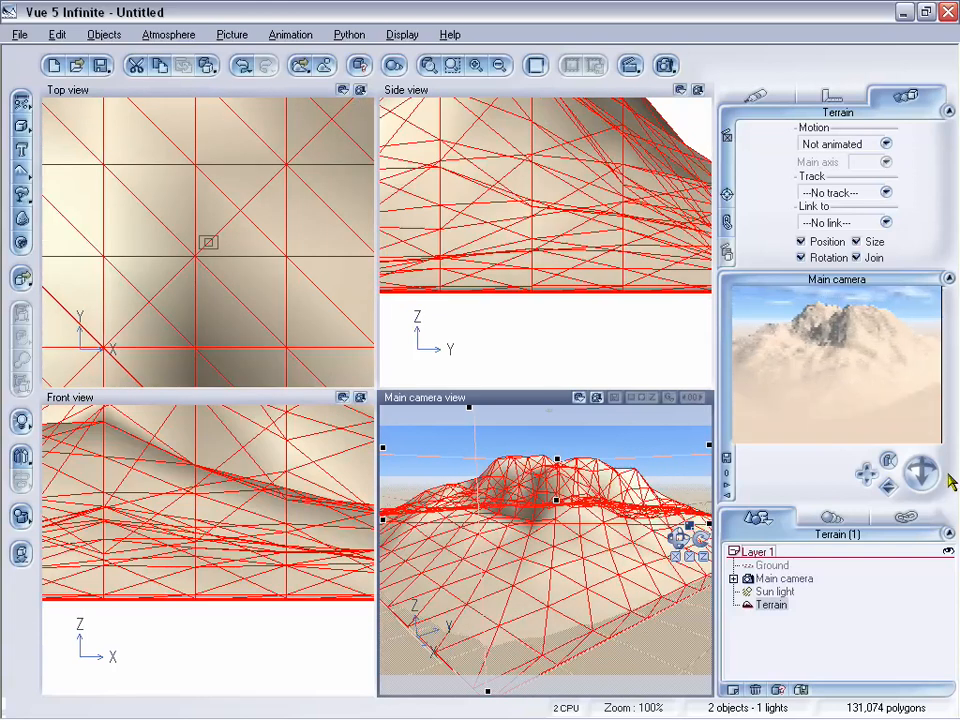
{"action": "left_click_drag", "start_coordinate": [928, 473], "coordinate": [925, 477]}
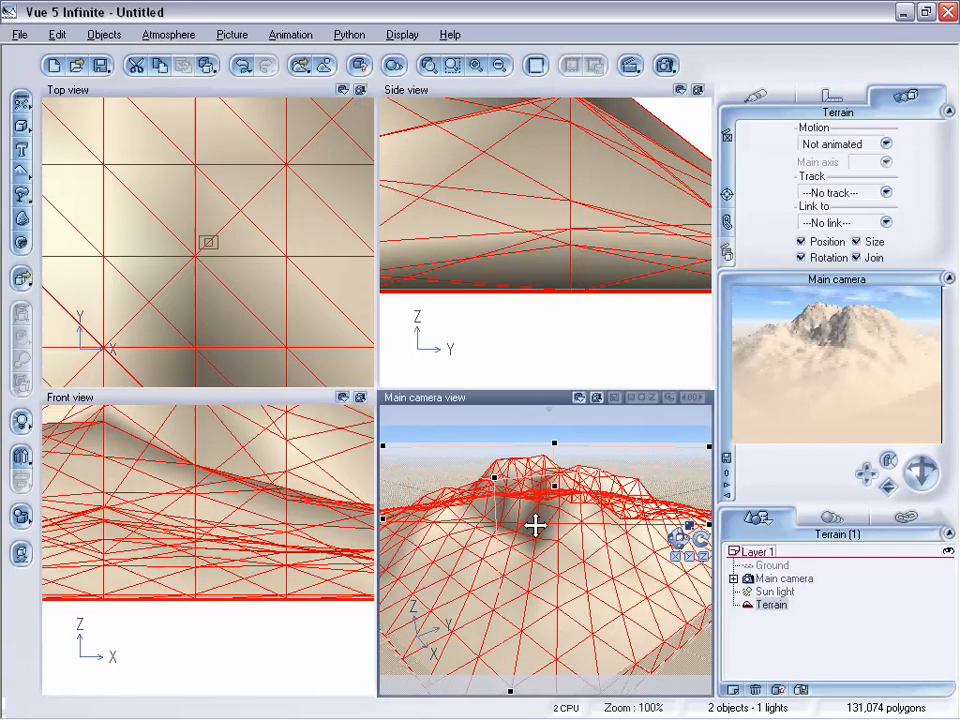
Open the terrain for editing and dig several depressions into the mountain with the Dig brush
{"action": "double_click", "coordinate": [535, 525]}
{"action": "mouse_move", "coordinate": [386, 300]}
{"action": "right_mouse_down"}
{"action": "mouse_move", "coordinate": [377, 392]}
{"action": "mouse_move", "coordinate": [343, 354]}
{"action": "right_mouse_up"}
{"action": "mouse_move", "coordinate": [343, 354]}
{"action": "left_mouse_down"}
{"action": "mouse_move", "coordinate": [386, 347]}
{"action": "mouse_move", "coordinate": [347, 358]}
{"action": "mouse_move", "coordinate": [388, 340]}
{"action": "mouse_move", "coordinate": [405, 304]}
{"action": "mouse_move", "coordinate": [388, 287]}
{"action": "mouse_move", "coordinate": [328, 349]}
{"action": "mouse_move", "coordinate": [321, 391]}
{"action": "mouse_move", "coordinate": [388, 439]}
{"action": "mouse_move", "coordinate": [343, 386]}
{"action": "mouse_move", "coordinate": [381, 321]}
{"action": "mouse_move", "coordinate": [275, 296]}
{"action": "mouse_move", "coordinate": [279, 339]}
{"action": "mouse_move", "coordinate": [381, 343]}
{"action": "mouse_move", "coordinate": [349, 399]}
{"action": "mouse_move", "coordinate": [397, 331]}
{"action": "mouse_move", "coordinate": [386, 287]}
{"action": "mouse_move", "coordinate": [396, 300]}
{"action": "mouse_move", "coordinate": [335, 285]}
{"action": "left_mouse_up"}
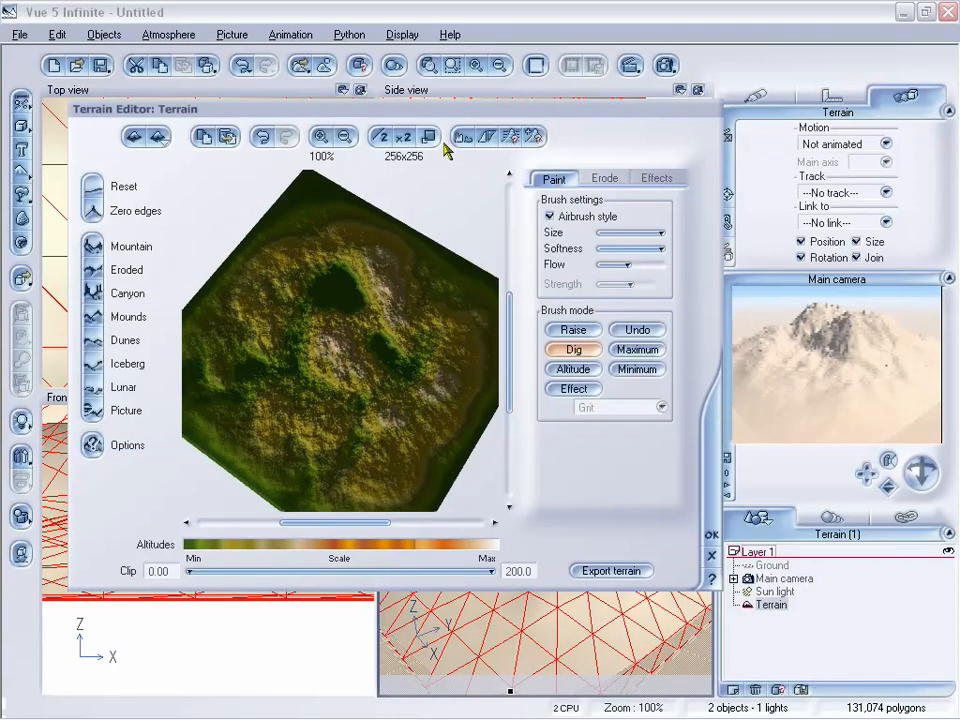
Double the terrain resolution to 512x512, dig more valleys between the remaining ridges, and apply the edits
{"action": "left_click", "coordinate": [407, 145]}
{"action": "right_click_drag", "start_coordinate": [449, 364], "coordinate": [316, 348]}
{"action": "mouse_move", "coordinate": [316, 348]}
{"action": "left_mouse_down"}
{"action": "mouse_move", "coordinate": [416, 339]}
{"action": "mouse_move", "coordinate": [447, 381]}
{"action": "mouse_move", "coordinate": [324, 452]}
{"action": "mouse_move", "coordinate": [315, 364]}
{"action": "mouse_move", "coordinate": [332, 403]}
{"action": "mouse_move", "coordinate": [409, 354]}
{"action": "mouse_move", "coordinate": [345, 242]}
{"action": "mouse_move", "coordinate": [403, 285]}
{"action": "mouse_move", "coordinate": [392, 221]}
{"action": "mouse_move", "coordinate": [441, 403]}
{"action": "left_mouse_up"}
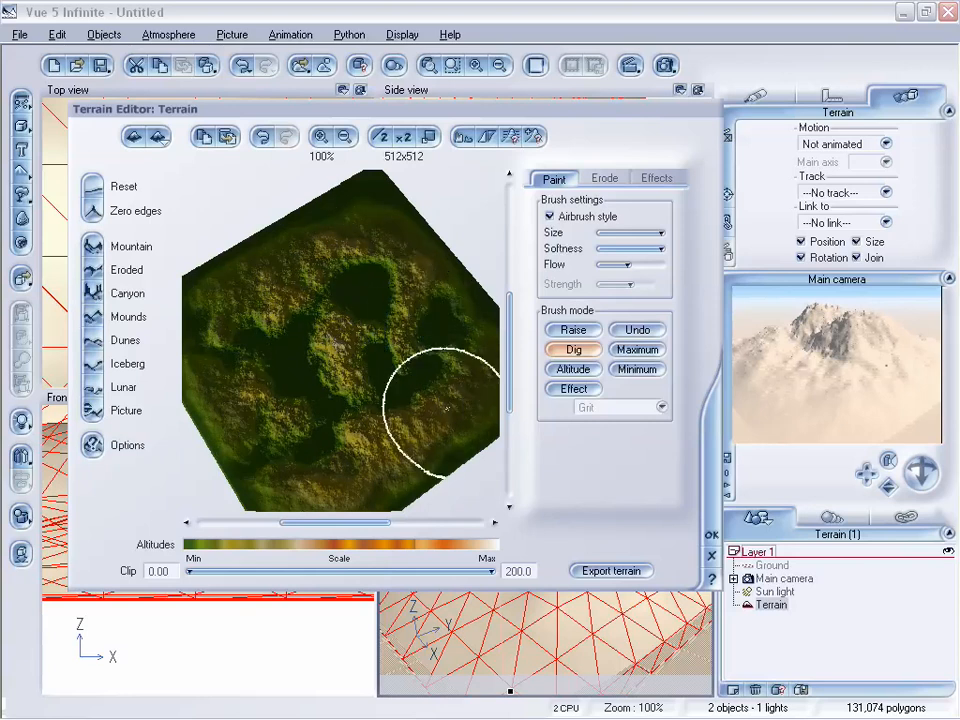
{"action": "mouse_move", "coordinate": [441, 403]}
{"action": "right_mouse_down"}
{"action": "mouse_move", "coordinate": [343, 383]}
{"action": "mouse_move", "coordinate": [354, 343]}
{"action": "mouse_move", "coordinate": [422, 332]}
{"action": "mouse_move", "coordinate": [381, 371]}
{"action": "mouse_move", "coordinate": [366, 354]}
{"action": "right_mouse_up"}
{"action": "mouse_move", "coordinate": [366, 354]}
{"action": "left_mouse_down"}
{"action": "mouse_move", "coordinate": [317, 382]}
{"action": "mouse_move", "coordinate": [255, 360]}
{"action": "left_mouse_up"}
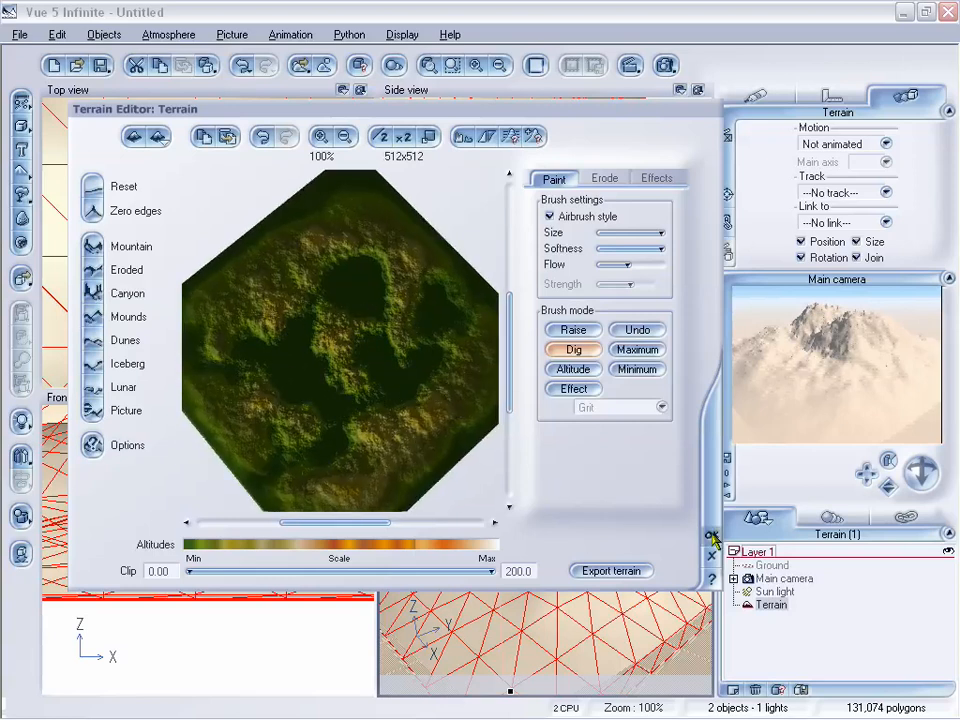
{"action": "left_click", "coordinate": [712, 537]}
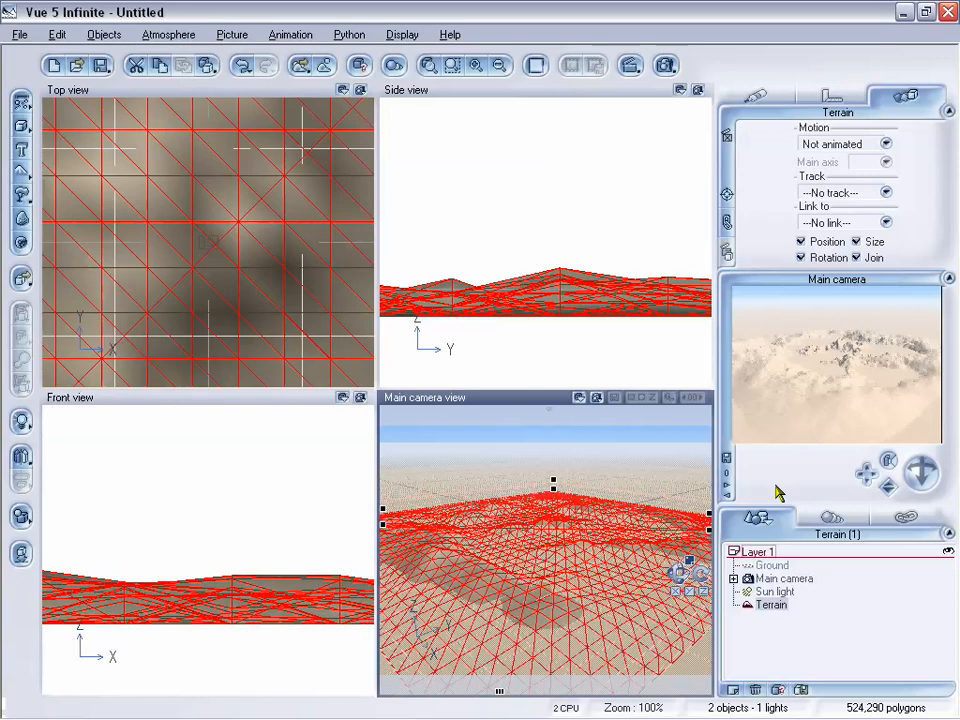
Raise the terrain slightly and load the Abrams tank from the Grounded vehicles collection
{"action": "left_click_drag", "start_coordinate": [921, 470], "coordinate": [862, 474]}
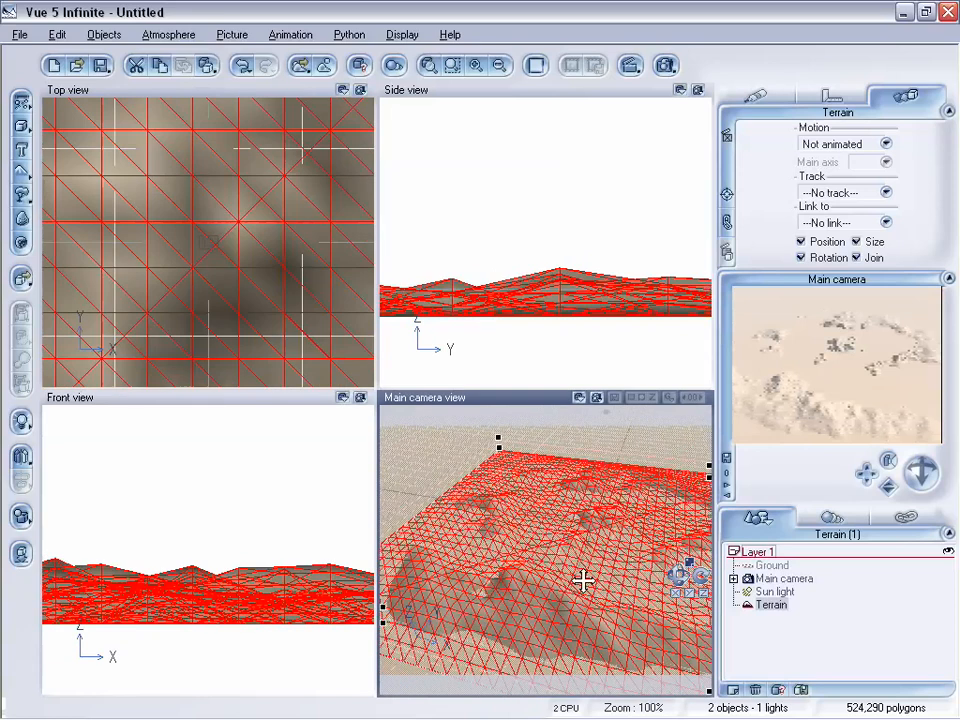
{"action": "left_click_drag", "start_coordinate": [583, 579], "coordinate": [584, 576]}
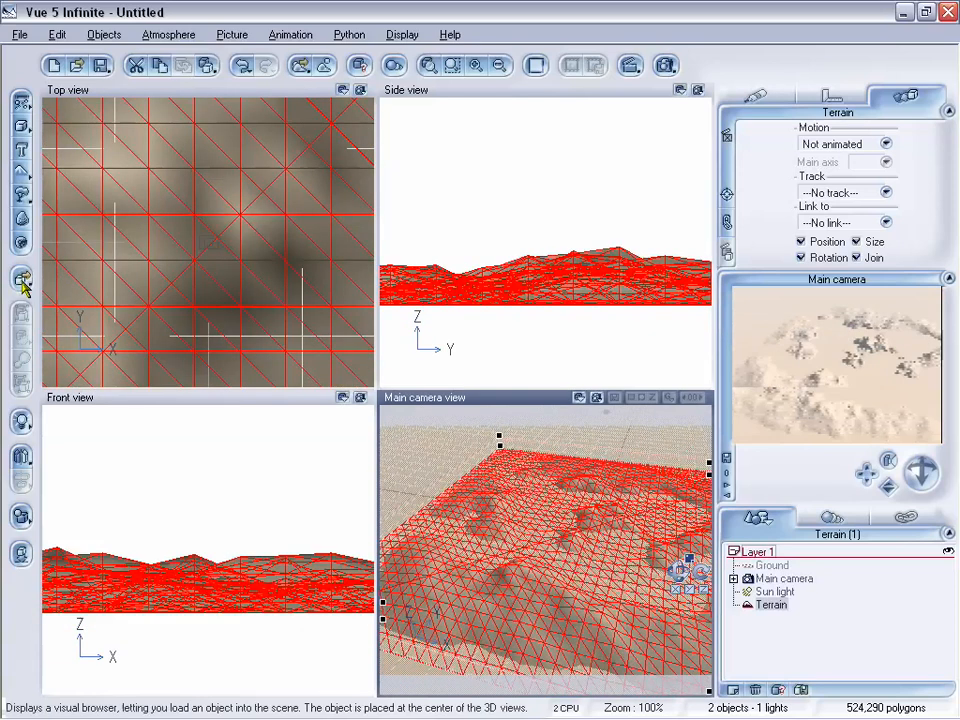
{"action": "right_click", "coordinate": [23, 282]}
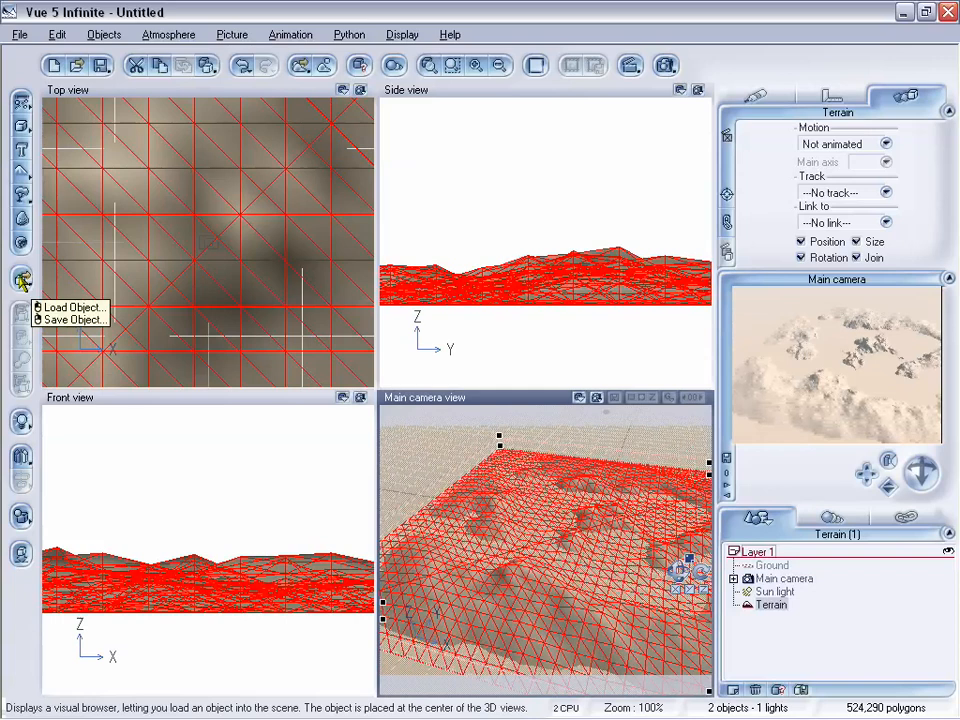
{"action": "left_click", "coordinate": [68, 307]}
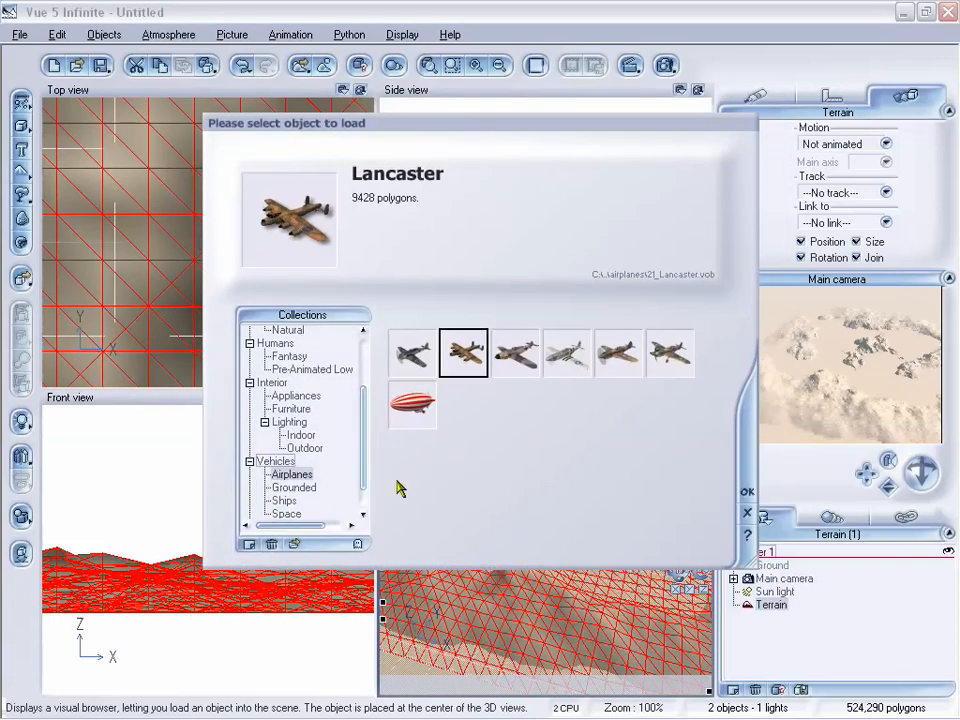
{"action": "left_click", "coordinate": [294, 487]}
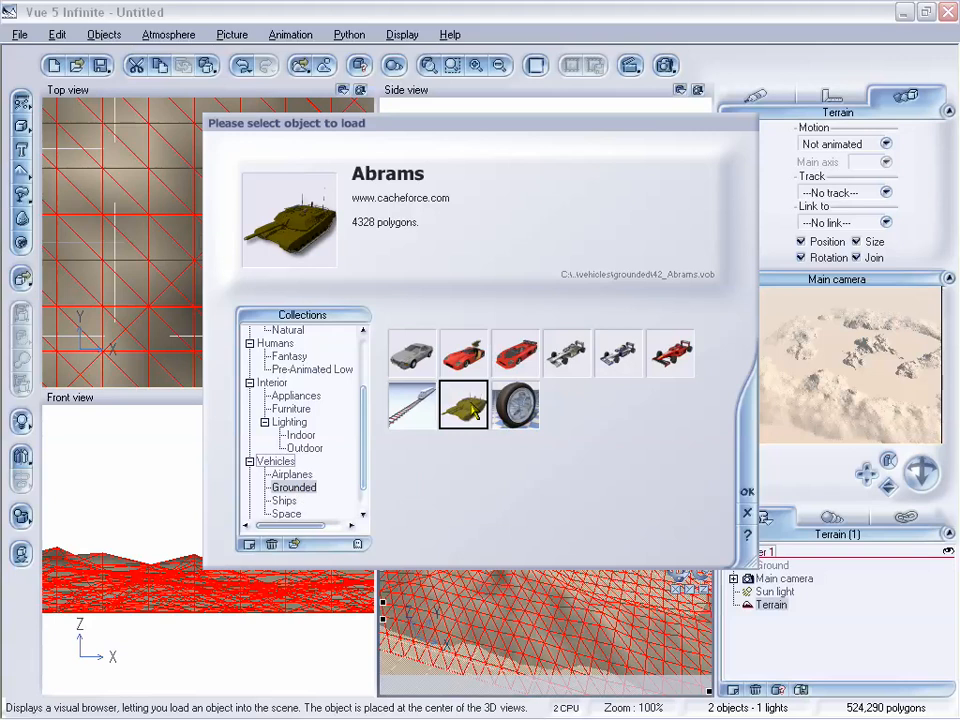
{"action": "left_click", "coordinate": [746, 496]}
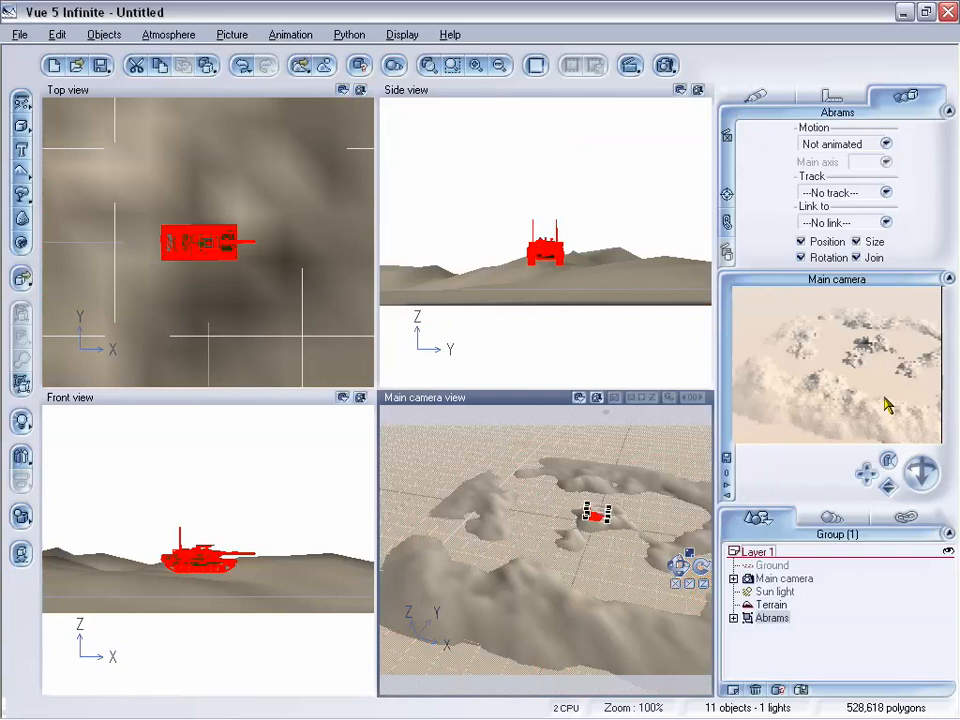
{"action": "left_click", "coordinate": [498, 66]}
{"action": "left_click", "coordinate": [498, 66]}
{"action": "left_click", "coordinate": [498, 66]}
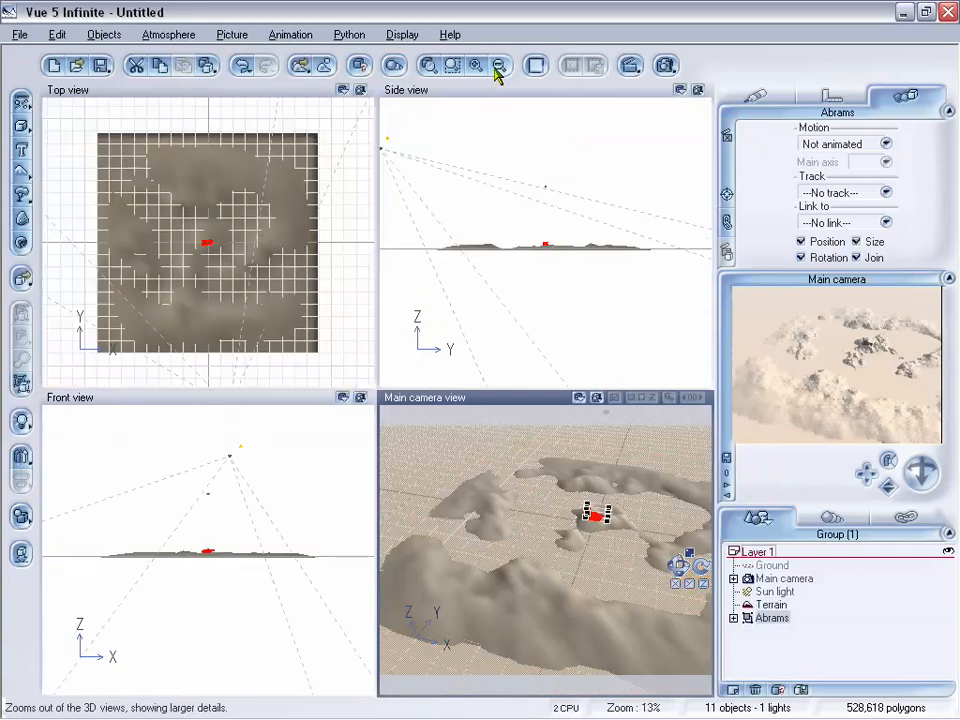
Move the Abrams tank in the top view from the terrain's centre to just outside the terrain's left edge
{"action": "left_click", "coordinate": [476, 70]}
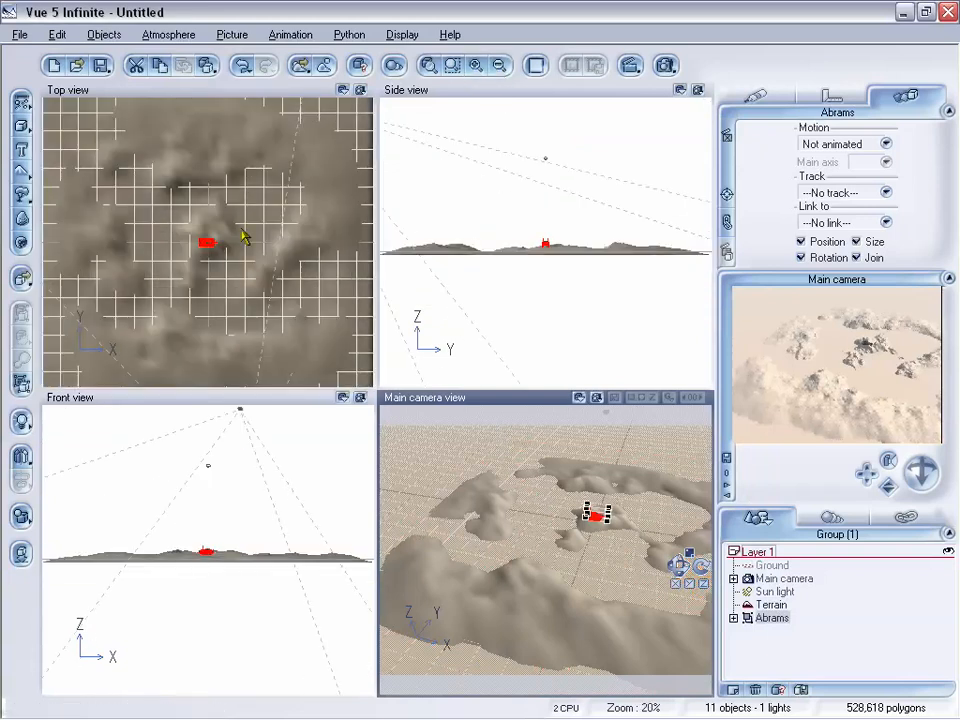
{"action": "right_click_drag", "start_coordinate": [224, 212], "coordinate": [264, 222]}
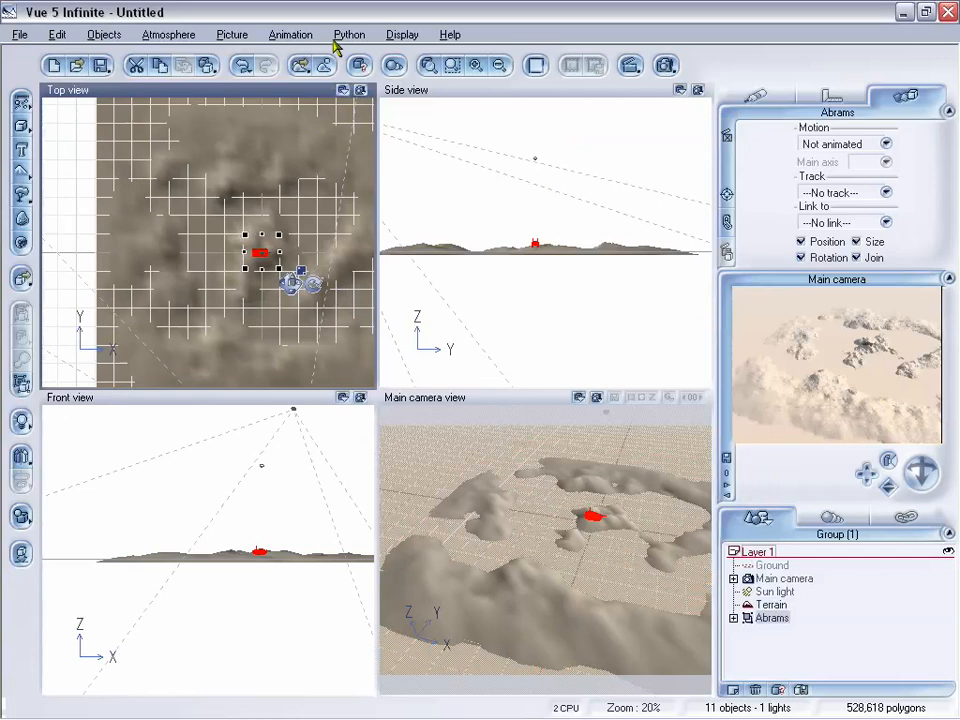
{"action": "left_click", "coordinate": [290, 34]}
{"action": "mouse_move", "coordinate": [324, 34]}
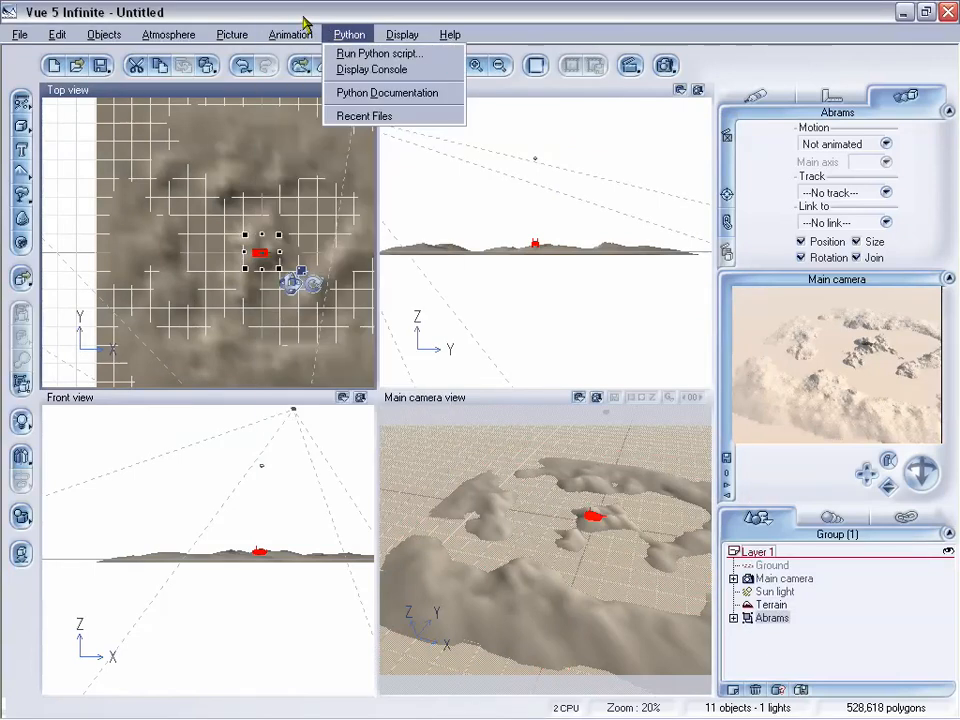
{"action": "mouse_move", "coordinate": [290, 34]}
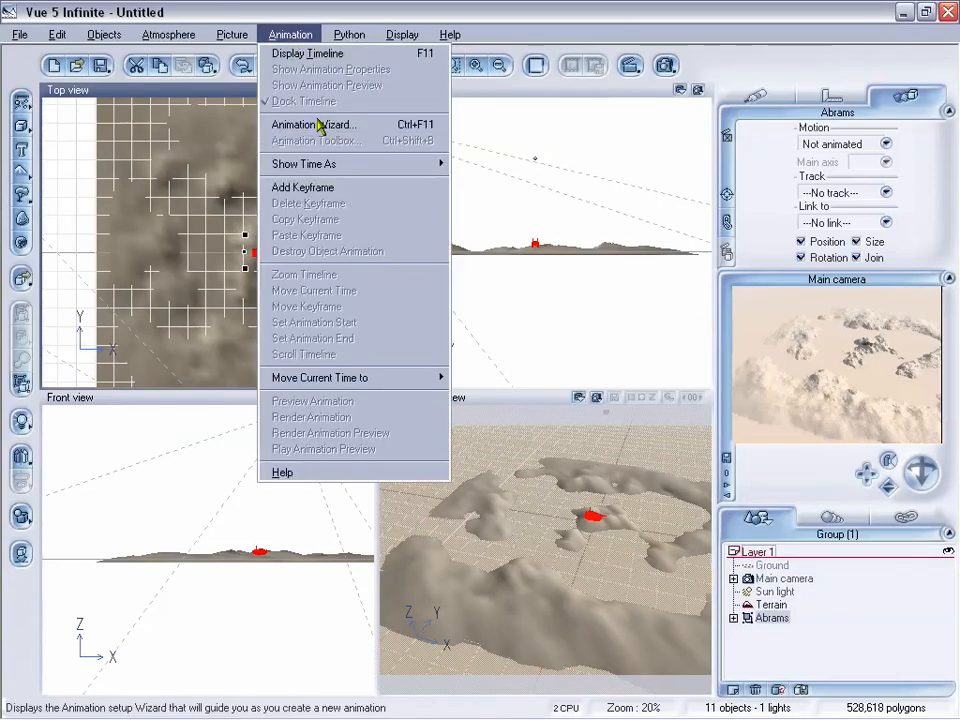
{"action": "left_click", "coordinate": [348, 210]}
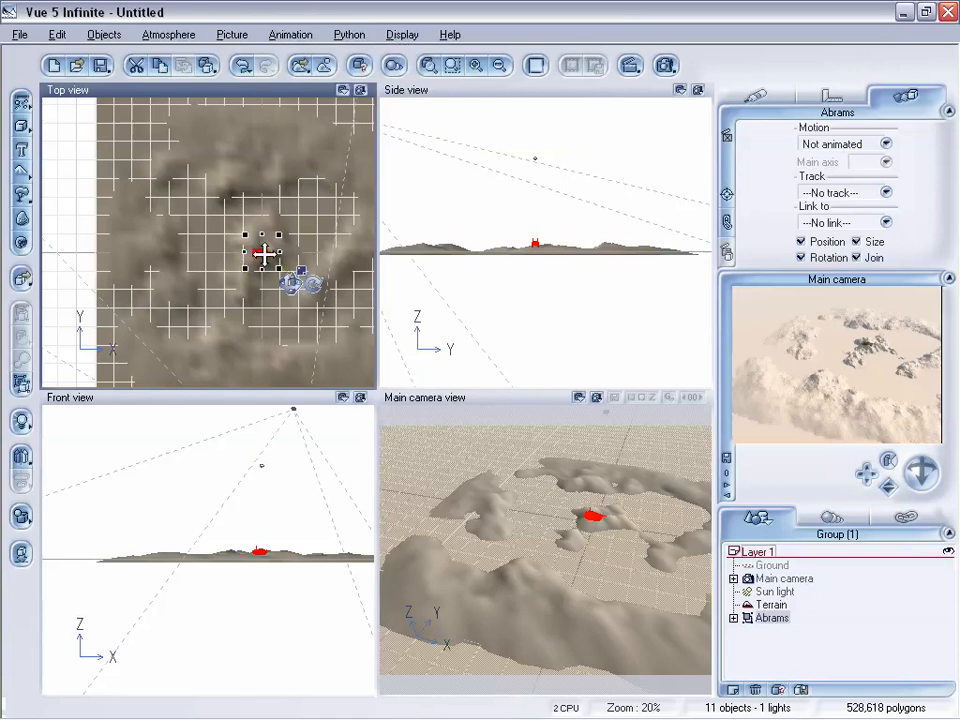
{"action": "left_click_drag", "start_coordinate": [262, 252], "coordinate": [79, 252]}
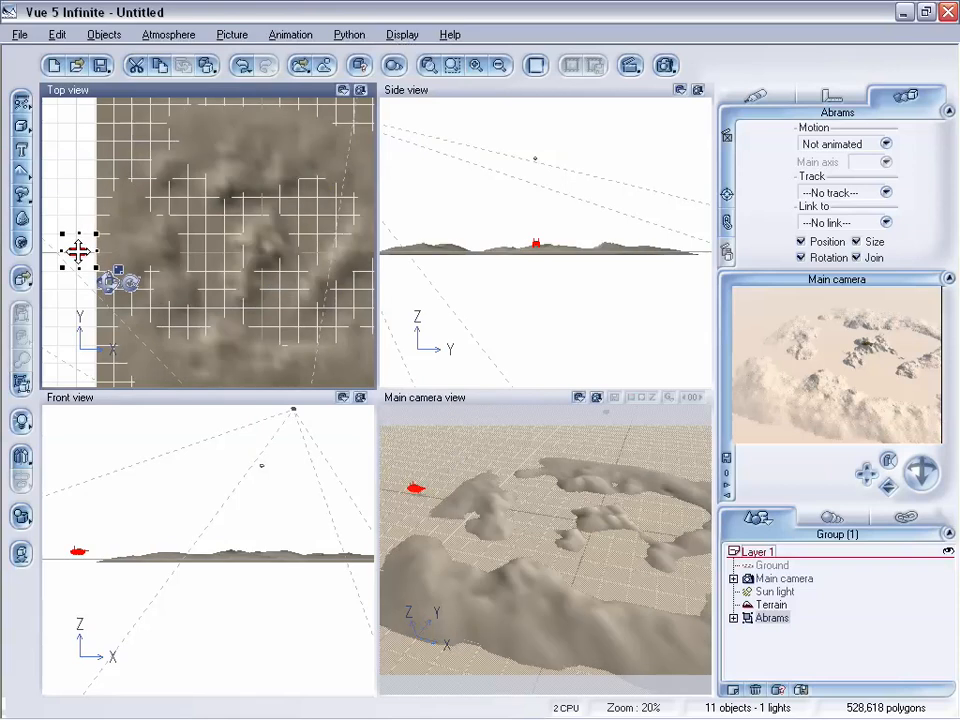
{"action": "left_click_drag", "start_coordinate": [78, 251], "coordinate": [80, 249]}
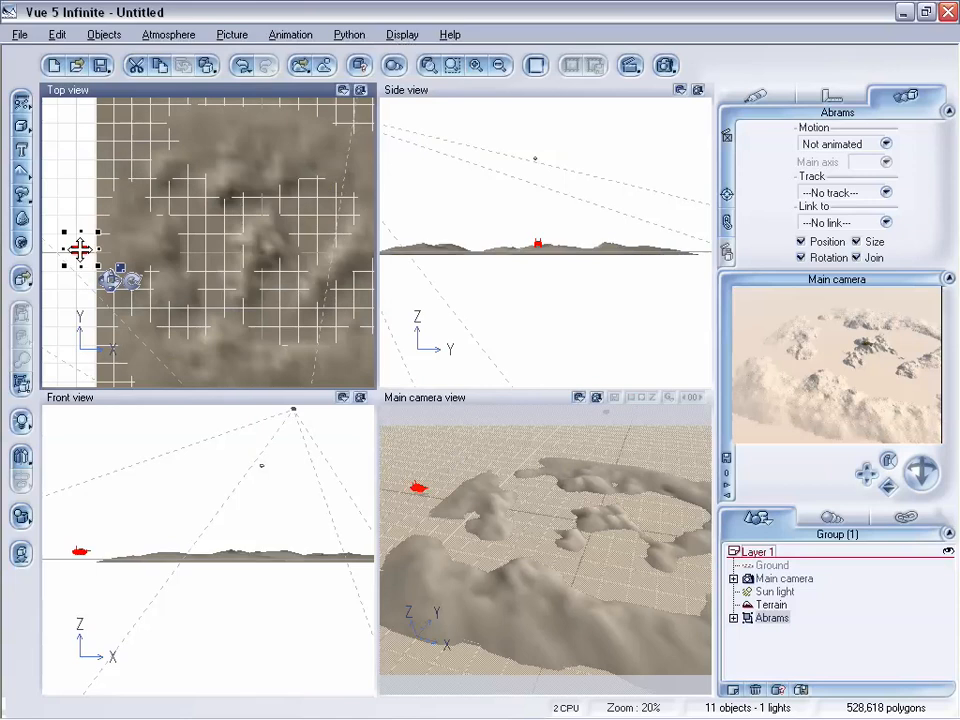
Display the animation timeline and slightly adjust the main camera's view of the terrain
{"action": "left_click", "coordinate": [291, 35]}
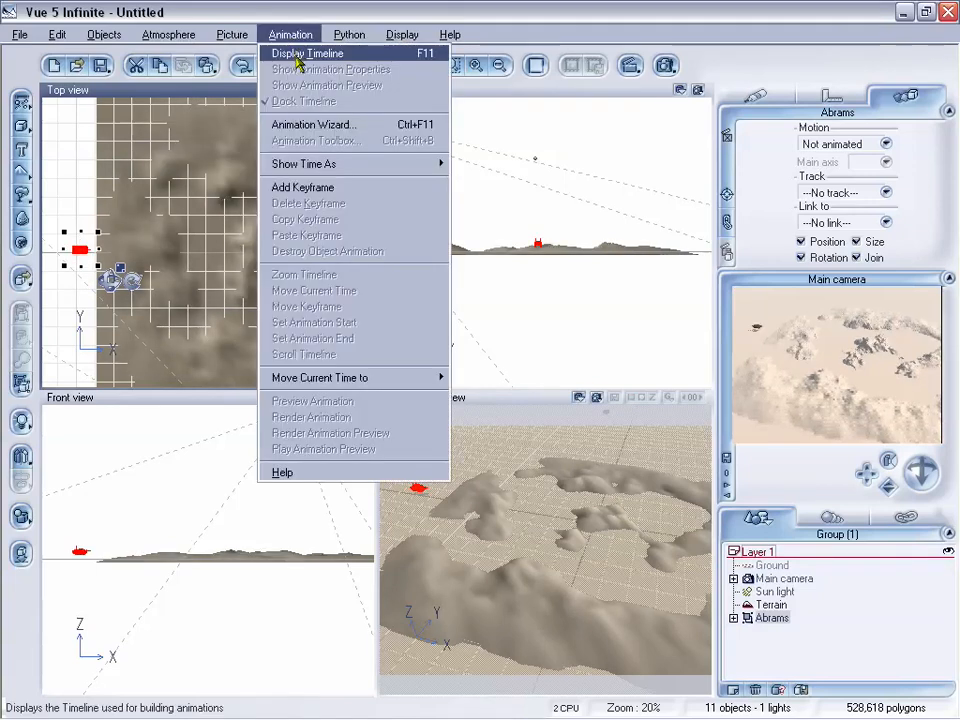
{"action": "left_click", "coordinate": [298, 48]}
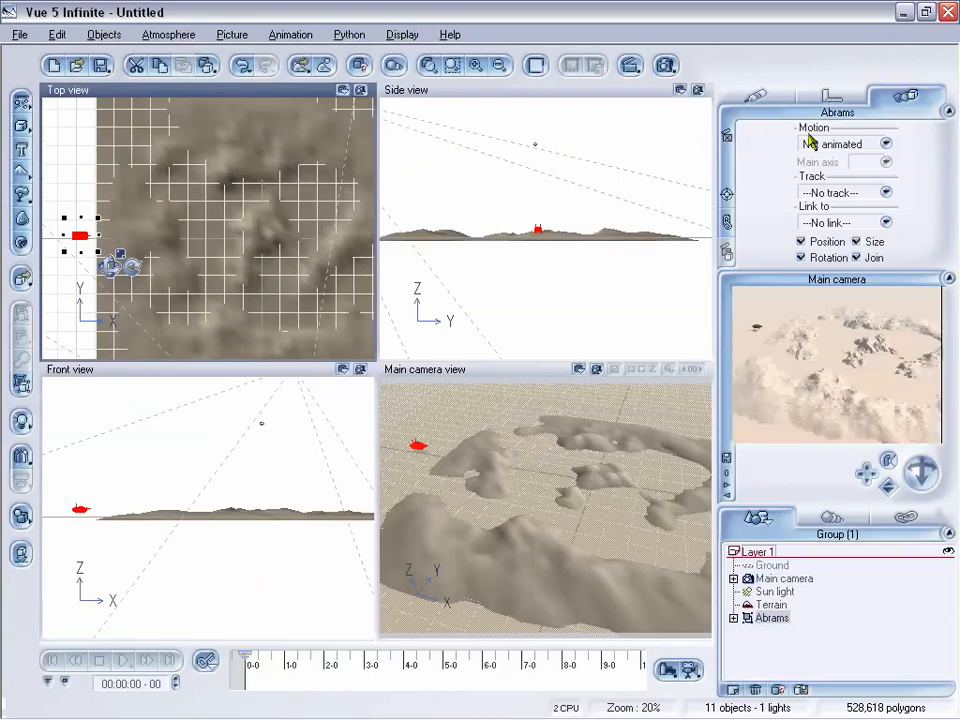
{"action": "mouse_move", "coordinate": [568, 494]}
{"action": "right_mouse_down"}
{"action": "mouse_move", "coordinate": [546, 488]}
{"action": "mouse_move", "coordinate": [574, 488]}
{"action": "mouse_move", "coordinate": [553, 503]}
{"action": "mouse_move", "coordinate": [564, 501]}
{"action": "right_mouse_up"}
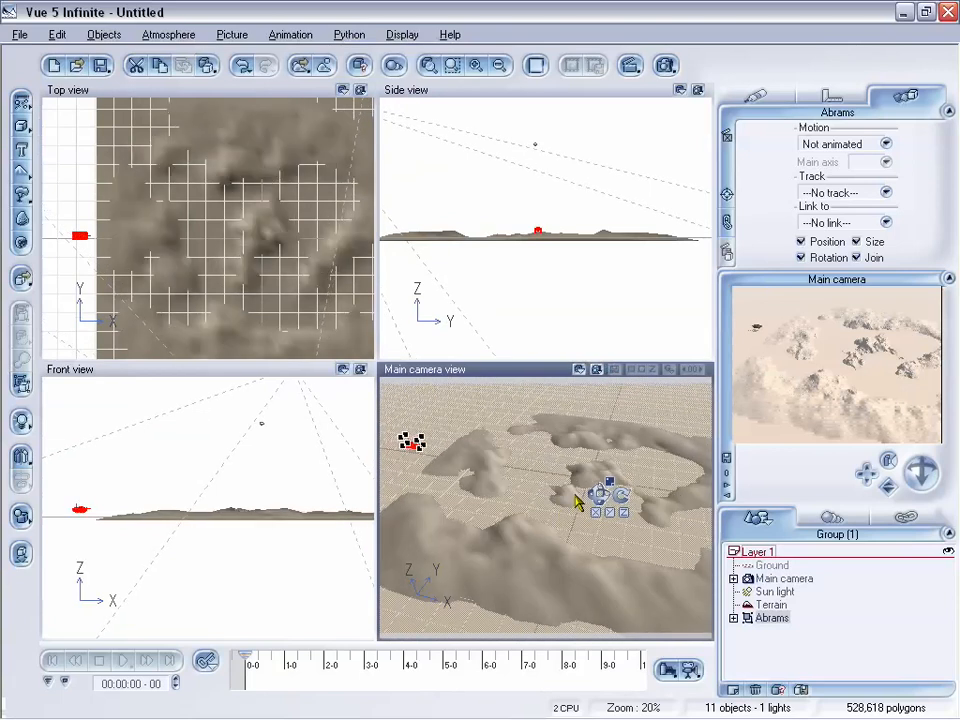
Set the current time to 10 seconds and move the tank horizontally onto the terrain to create its motion path
{"action": "left_click_drag", "start_coordinate": [252, 660], "coordinate": [641, 658]}
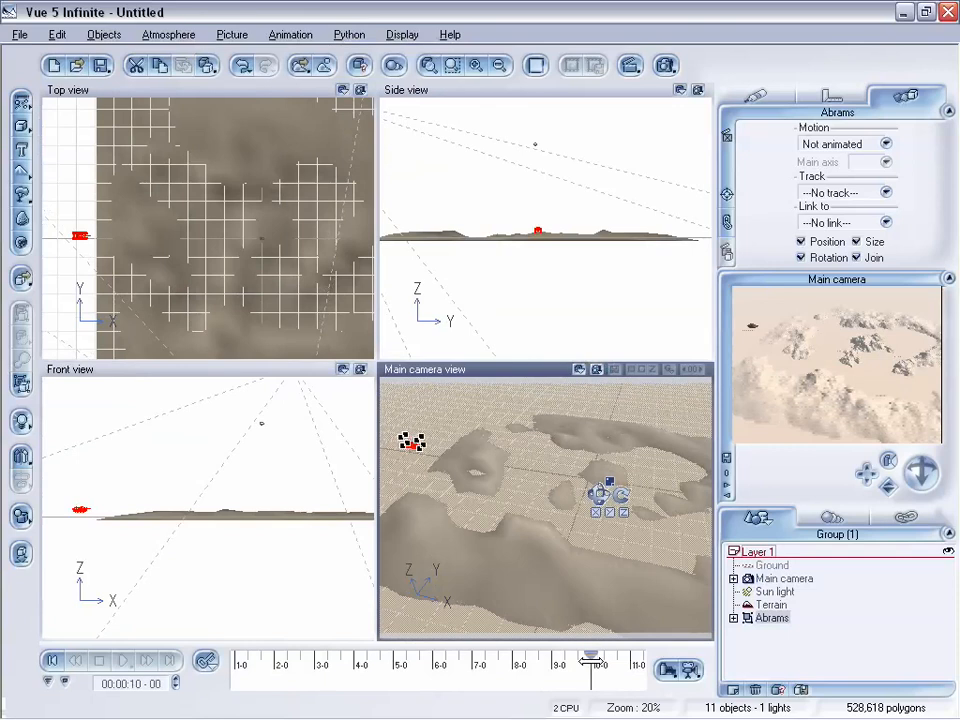
{"action": "left_click_drag", "start_coordinate": [593, 662], "coordinate": [596, 663]}
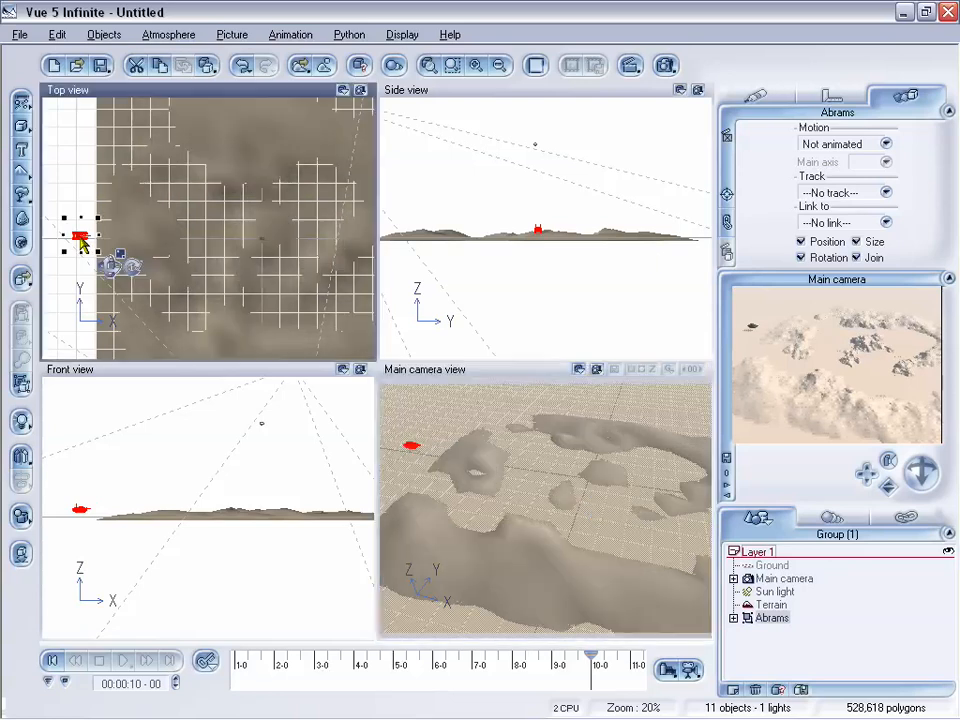
{"action": "left_click_drag", "start_coordinate": [81, 241], "coordinate": [219, 234]}
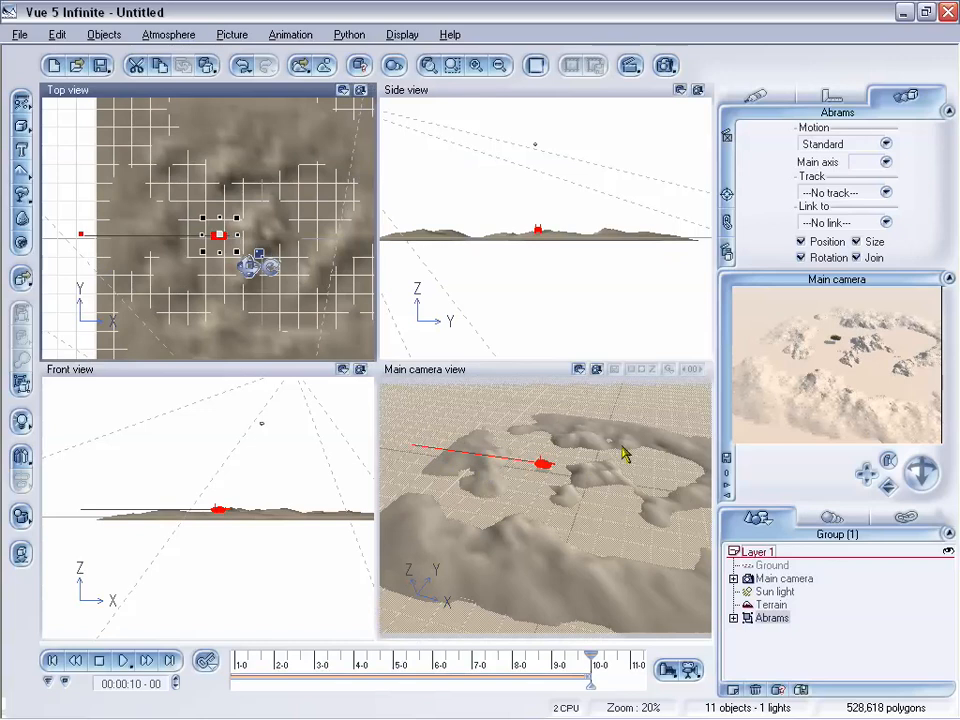
Set the tank's motion to Automobile with +Y as main axis, and scrub back through the timeline to check its movement
{"action": "left_click", "coordinate": [845, 145]}
{"action": "left_click", "coordinate": [849, 258]}
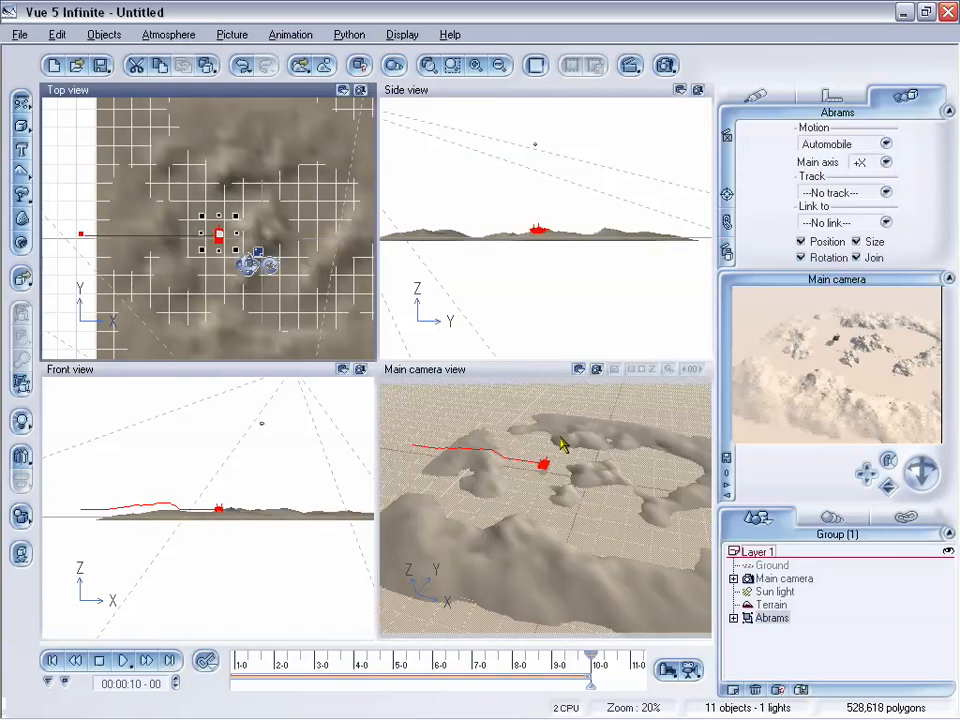
{"action": "left_click", "coordinate": [886, 163]}
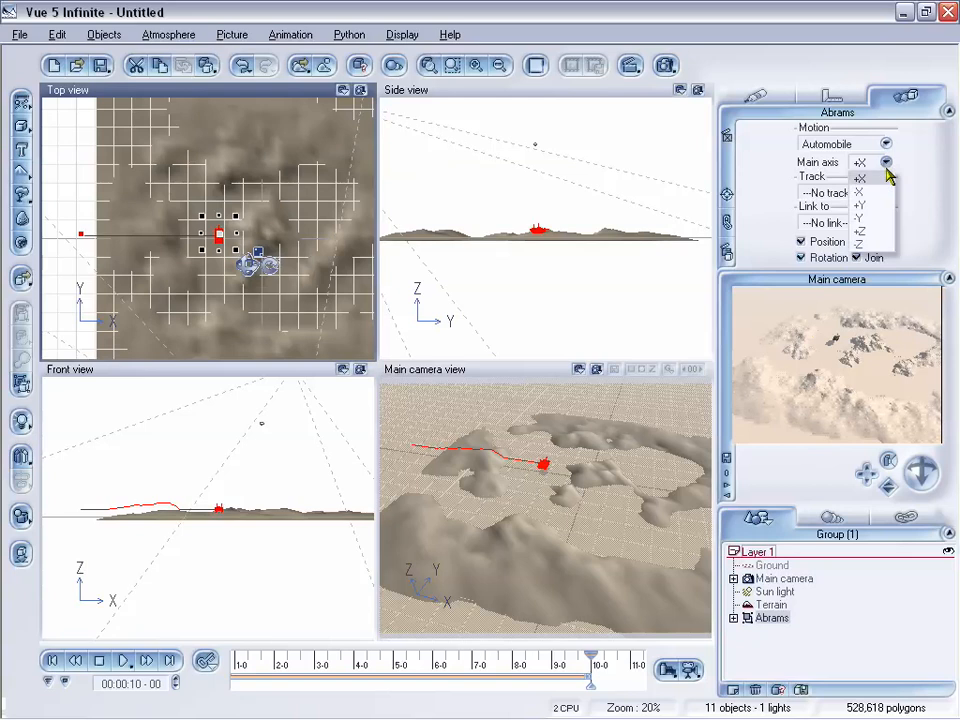
{"action": "left_click", "coordinate": [884, 207]}
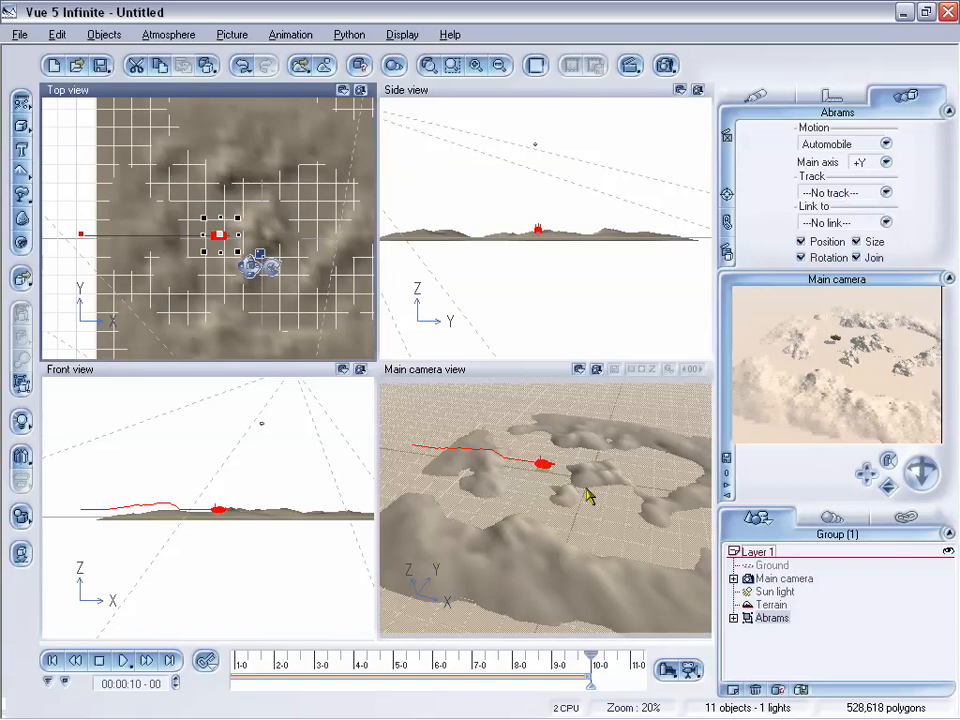
{"action": "left_click_drag", "start_coordinate": [588, 655], "coordinate": [258, 663]}
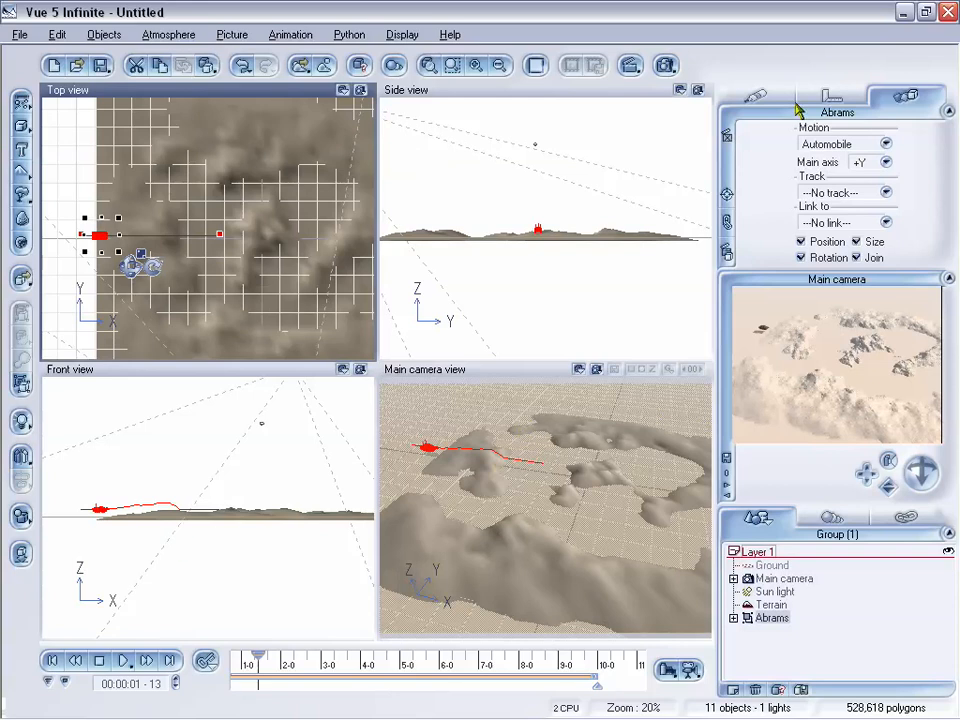
Remove the tank's animation by setting its motion to Not animated
{"action": "left_click", "coordinate": [874, 144]}
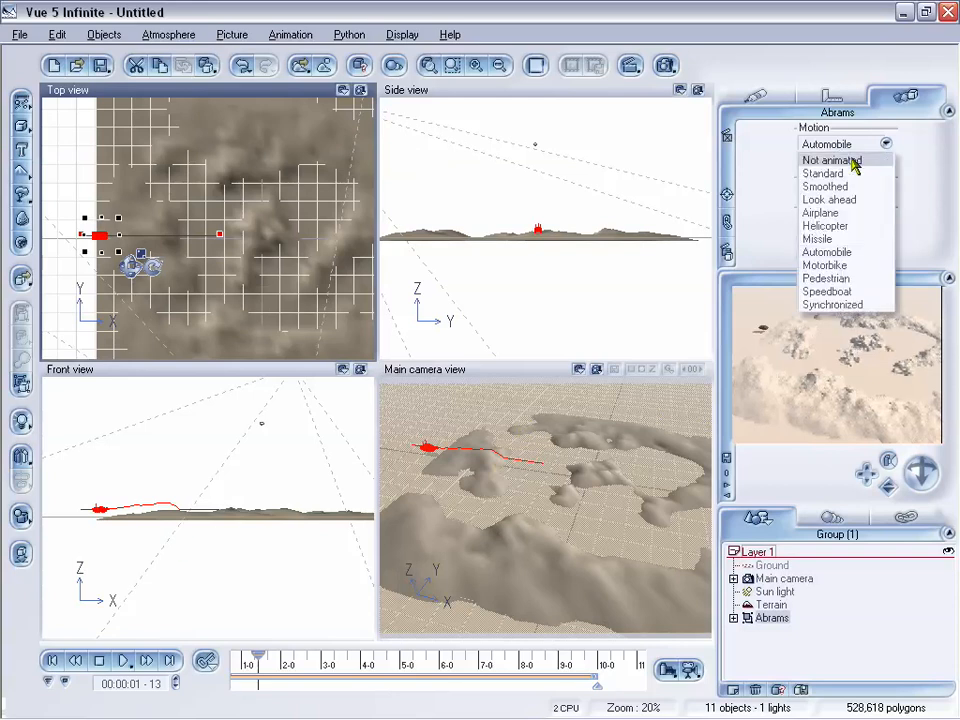
{"action": "left_click", "coordinate": [853, 161]}
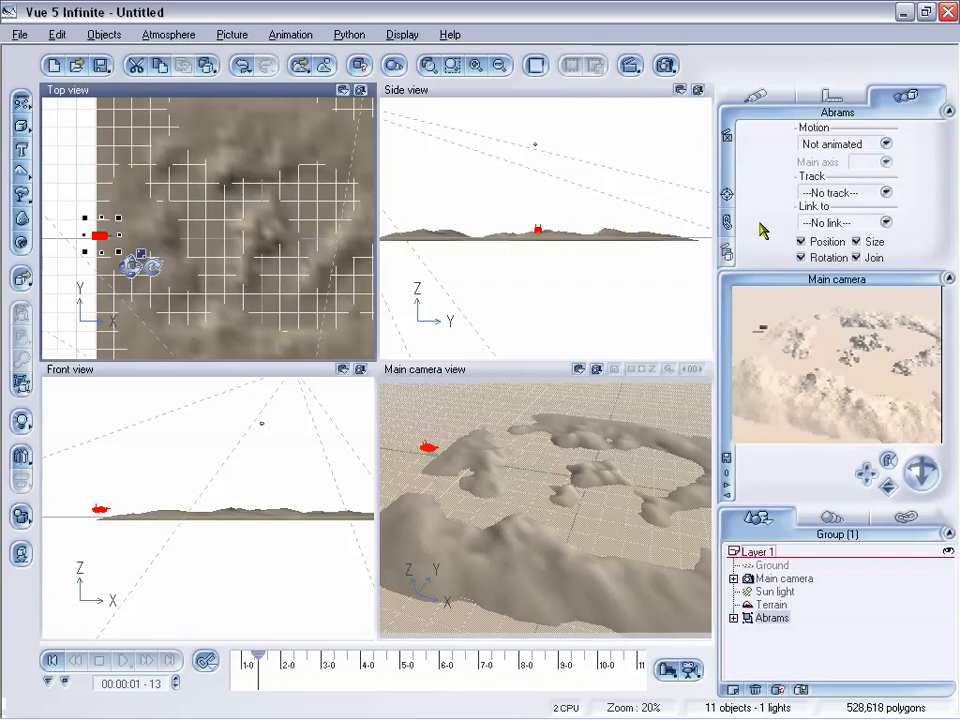
{"action": "left_click", "coordinate": [862, 145]}
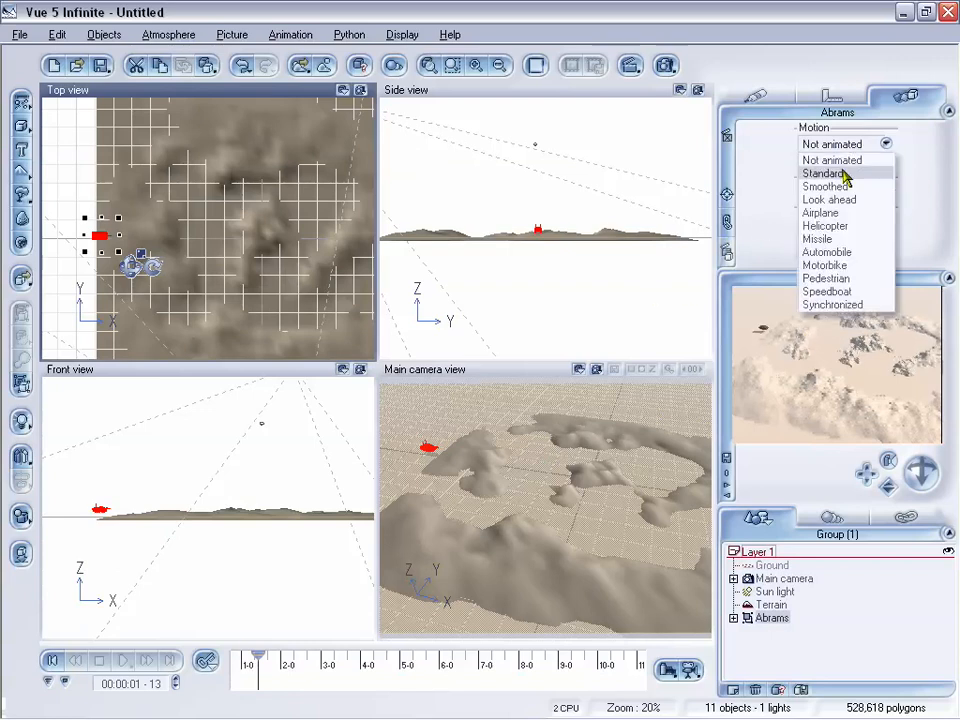
{"action": "left_click", "coordinate": [844, 176]}
{"action": "left_click", "coordinate": [852, 145]}
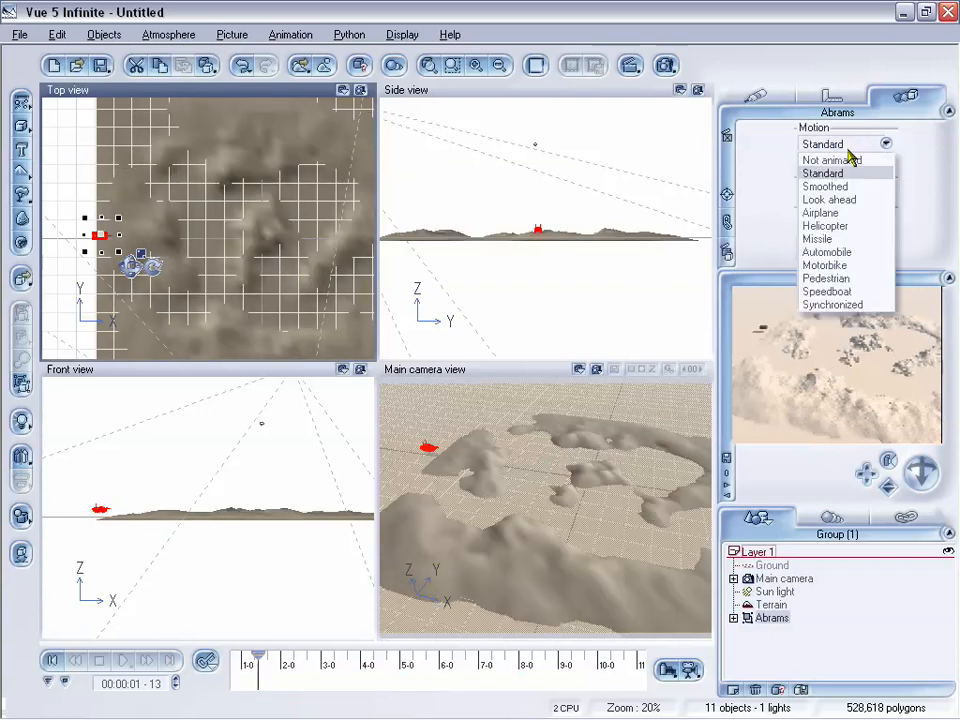
{"action": "left_click", "coordinate": [851, 158]}
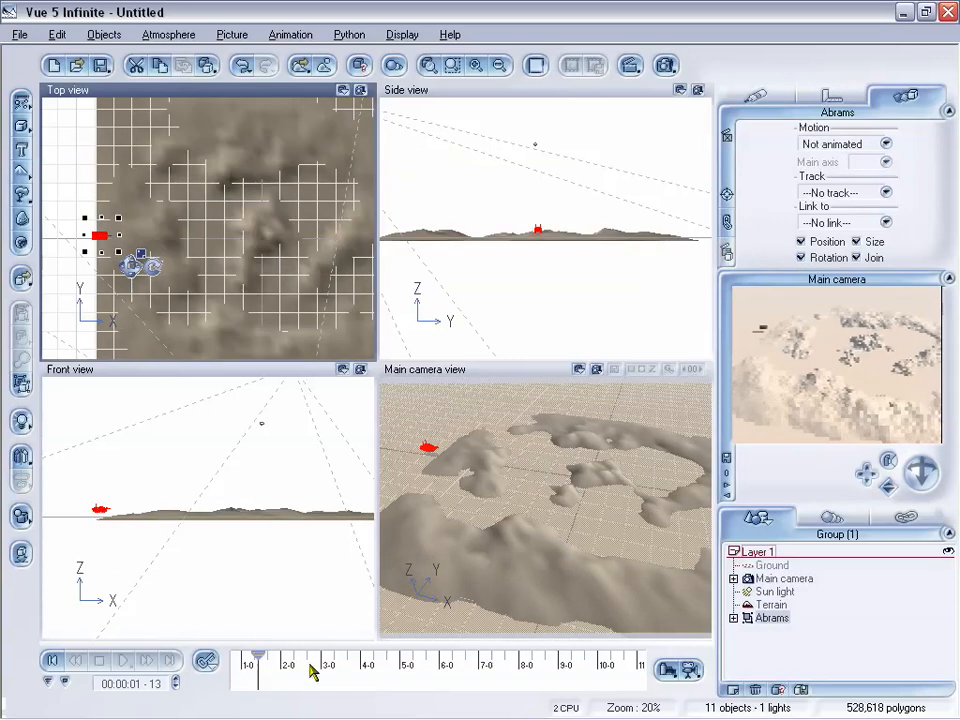
Return the current time to 0 seconds, move the tank back outside the terrain's left edge and drop it to the ground
{"action": "left_click_drag", "start_coordinate": [258, 660], "coordinate": [285, 664]}
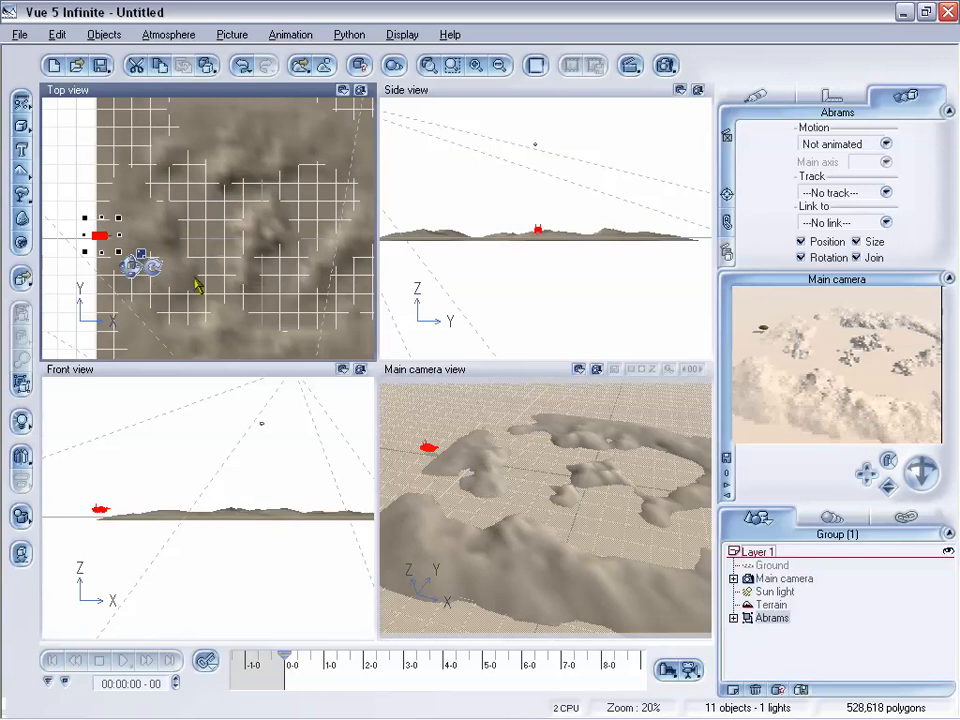
{"action": "left_click_drag", "start_coordinate": [100, 236], "coordinate": [83, 236]}
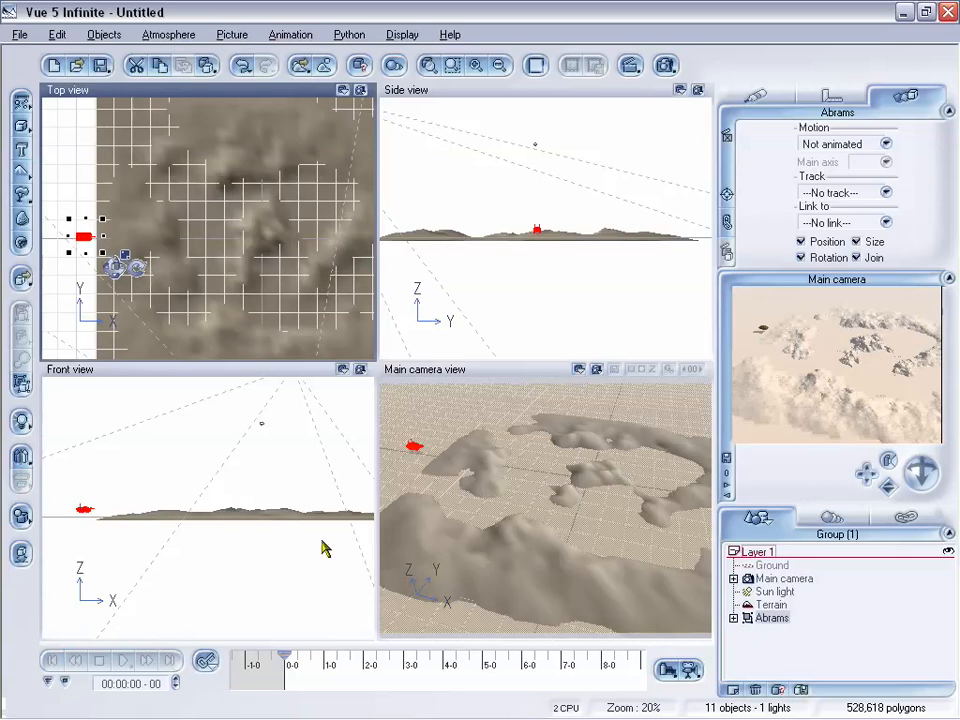
{"action": "left_click", "coordinate": [22, 557]}
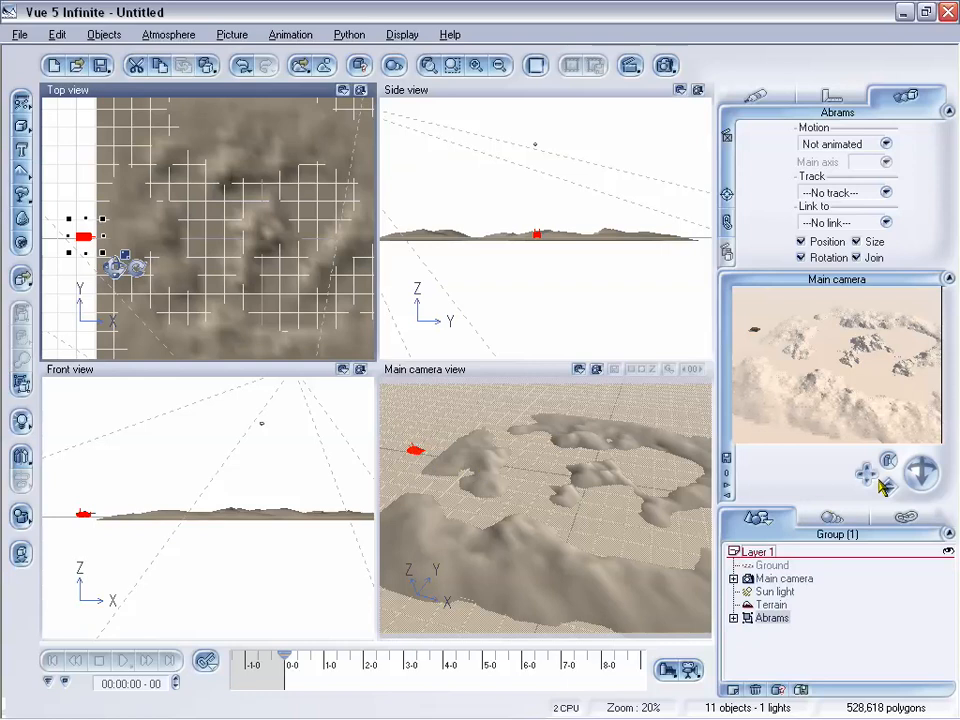
Move the main camera closer to the tank and the nearest terrain ridge
{"action": "left_click_drag", "start_coordinate": [868, 477], "coordinate": [847, 473]}
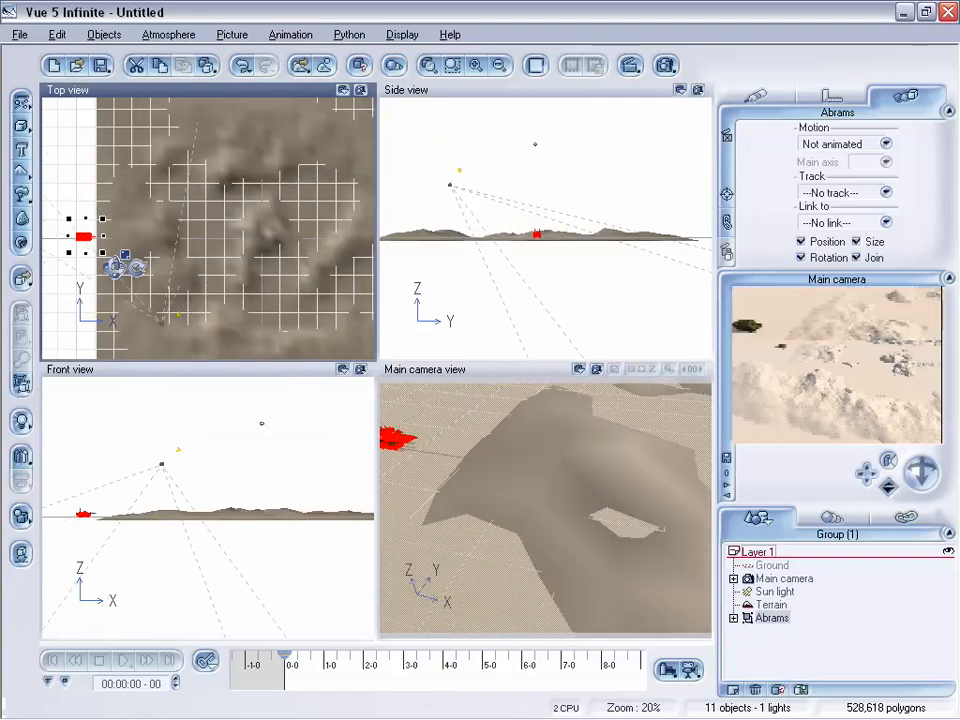
{"action": "right_click_drag", "start_coordinate": [688, 490], "coordinate": [685, 502]}
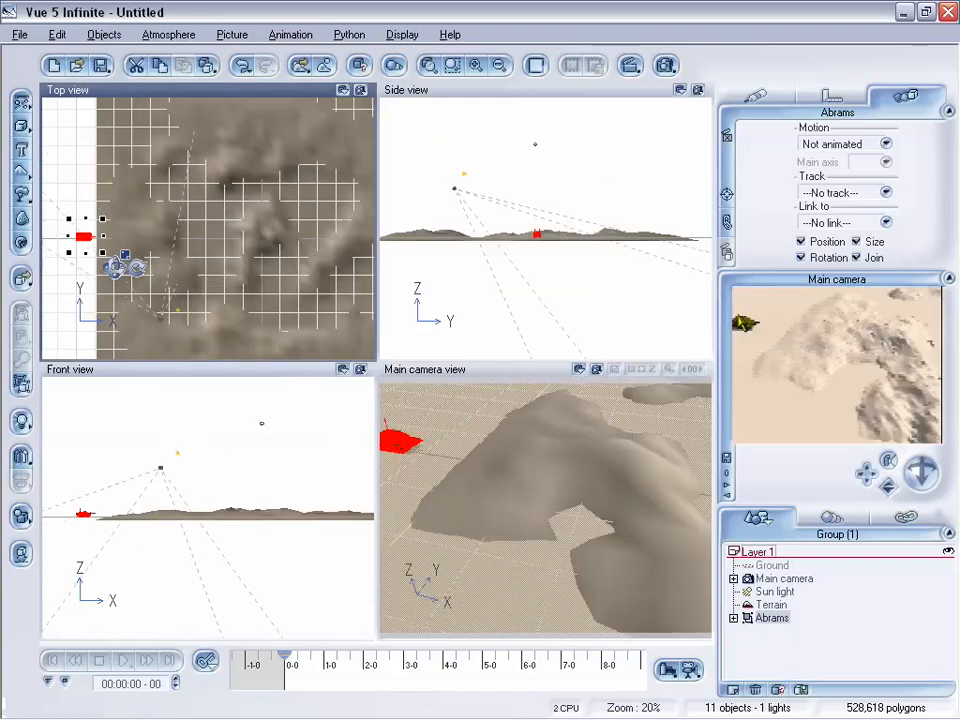
{"action": "left_click_drag", "start_coordinate": [867, 473], "coordinate": [867, 468]}
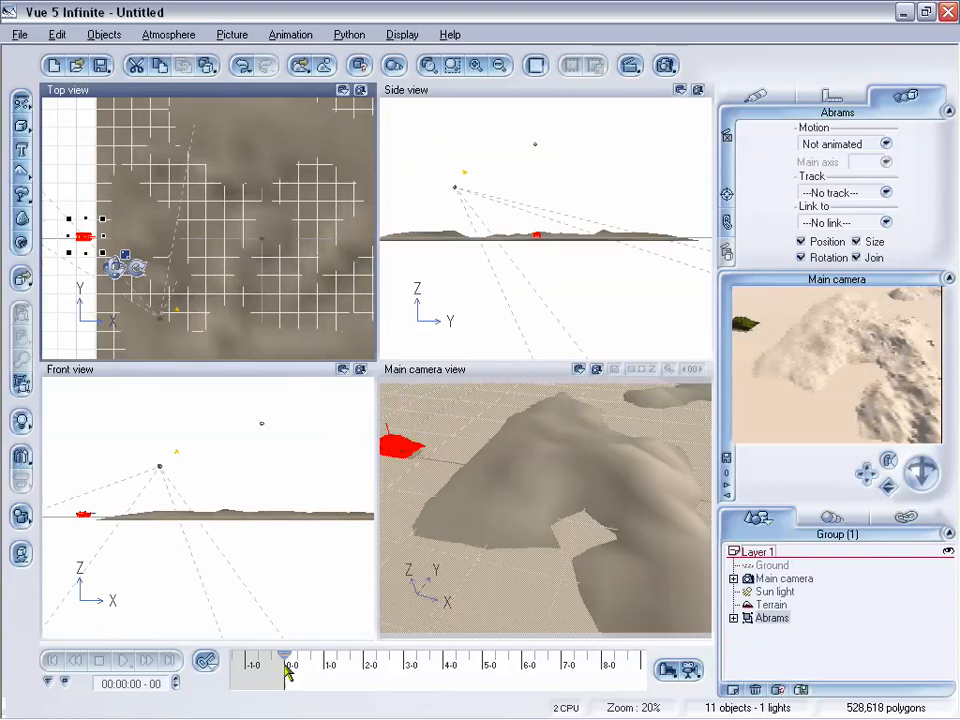
Set the current time to 10 seconds and move the tank straight across the first ridge to create a new motion path
{"action": "left_click_drag", "start_coordinate": [284, 655], "coordinate": [619, 651]}
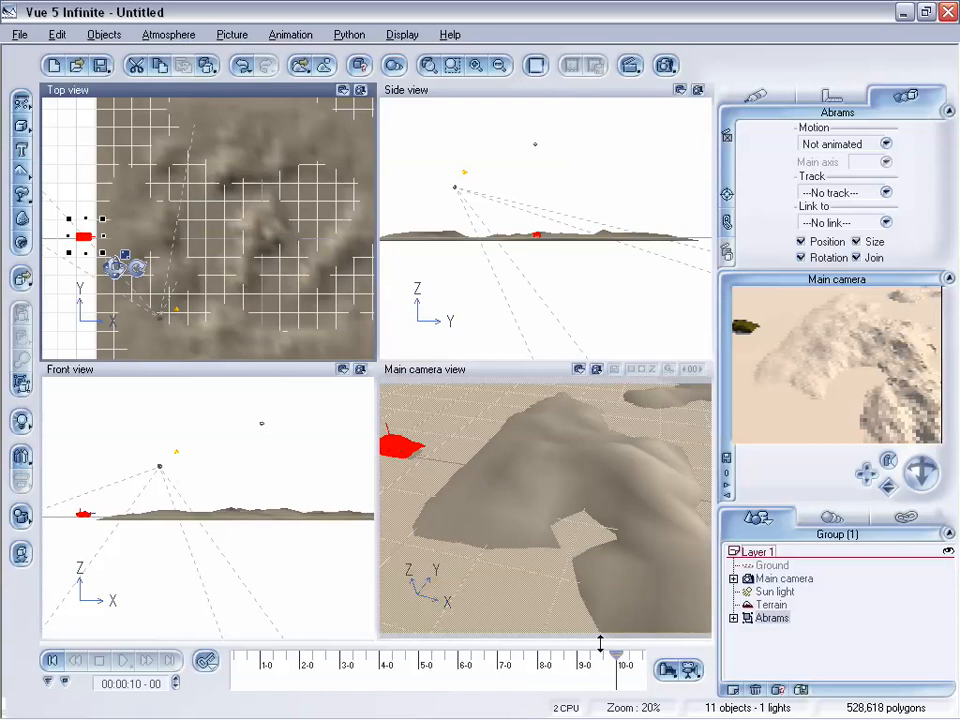
{"action": "left_click_drag", "start_coordinate": [85, 237], "coordinate": [206, 236]}
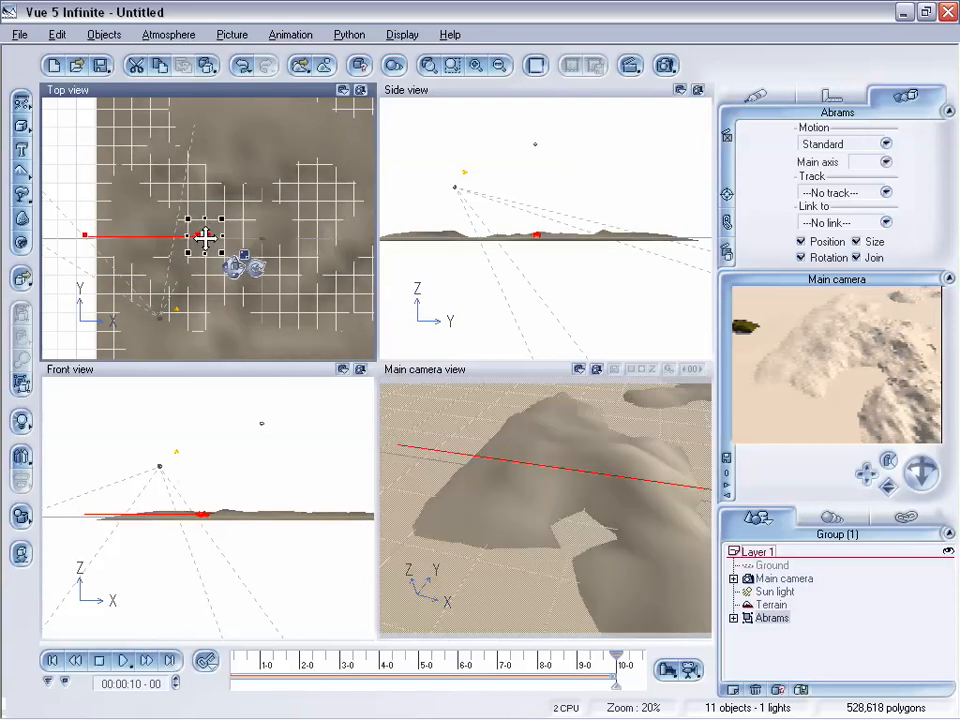
Give the tank Automobile motion with +Y as main axis, and scrub through the timeline to check how it follows the terrain
{"action": "left_click", "coordinate": [857, 146]}
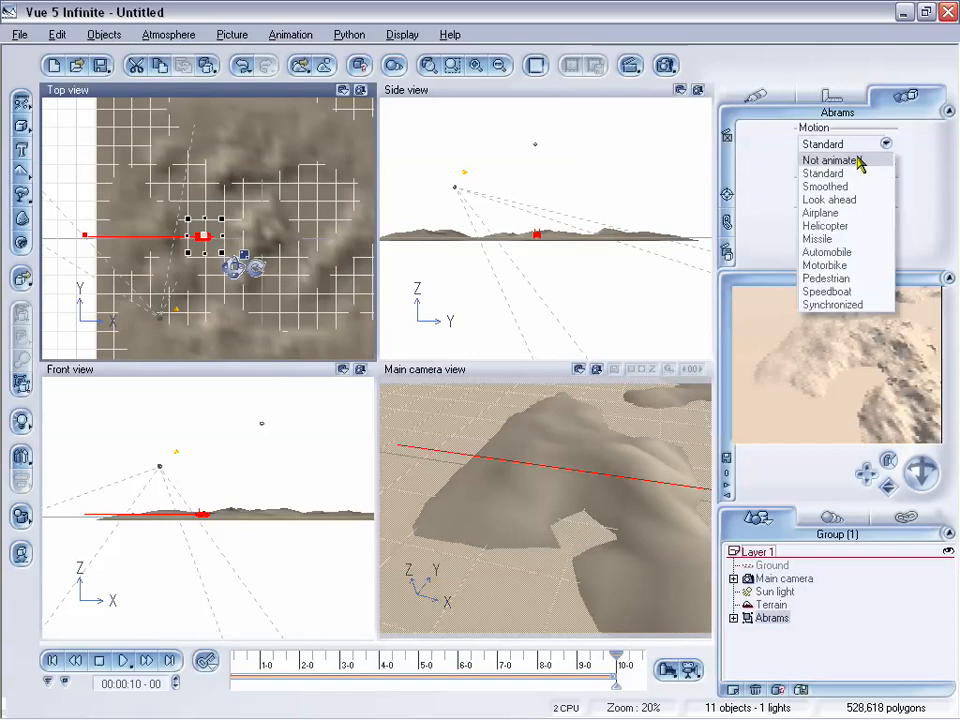
{"action": "left_click", "coordinate": [855, 252]}
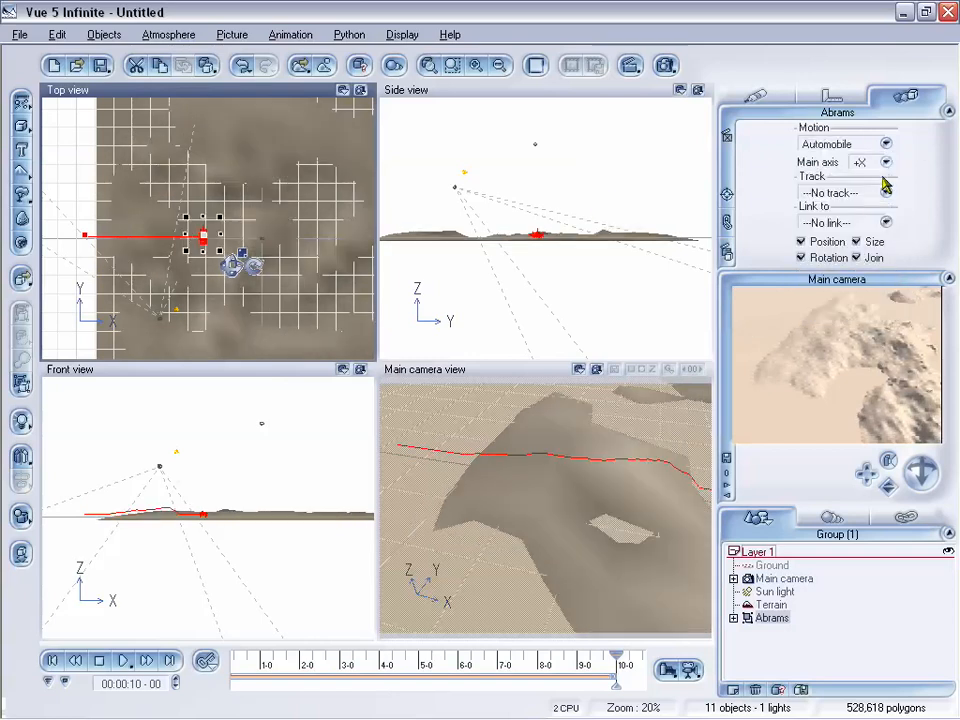
{"action": "left_click", "coordinate": [886, 162]}
{"action": "left_click", "coordinate": [877, 205]}
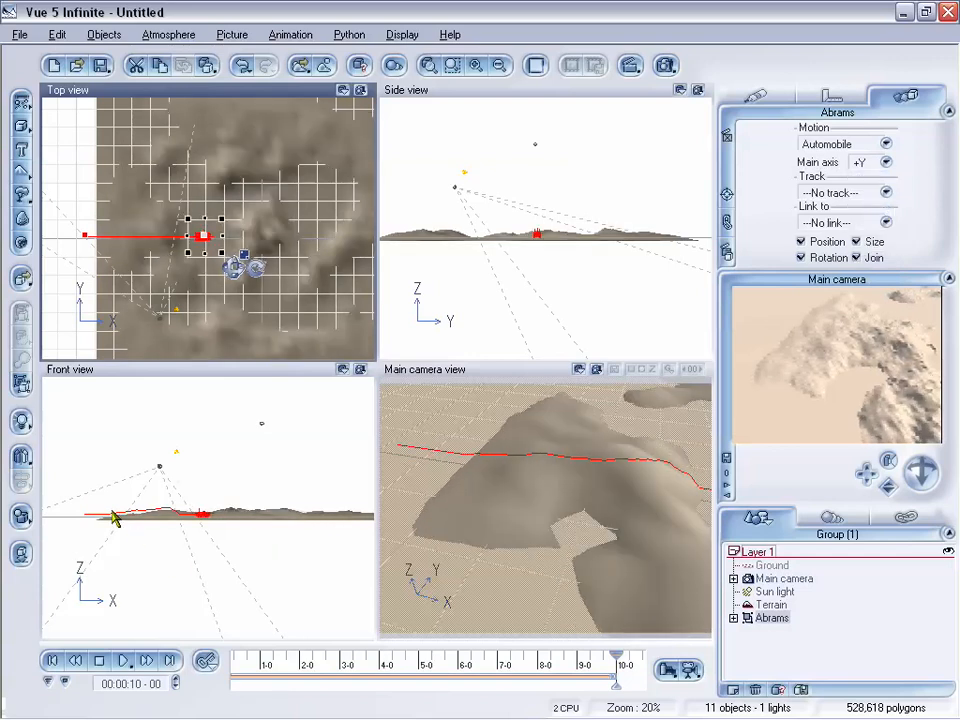
{"action": "left_click_drag", "start_coordinate": [616, 652], "coordinate": [255, 572]}
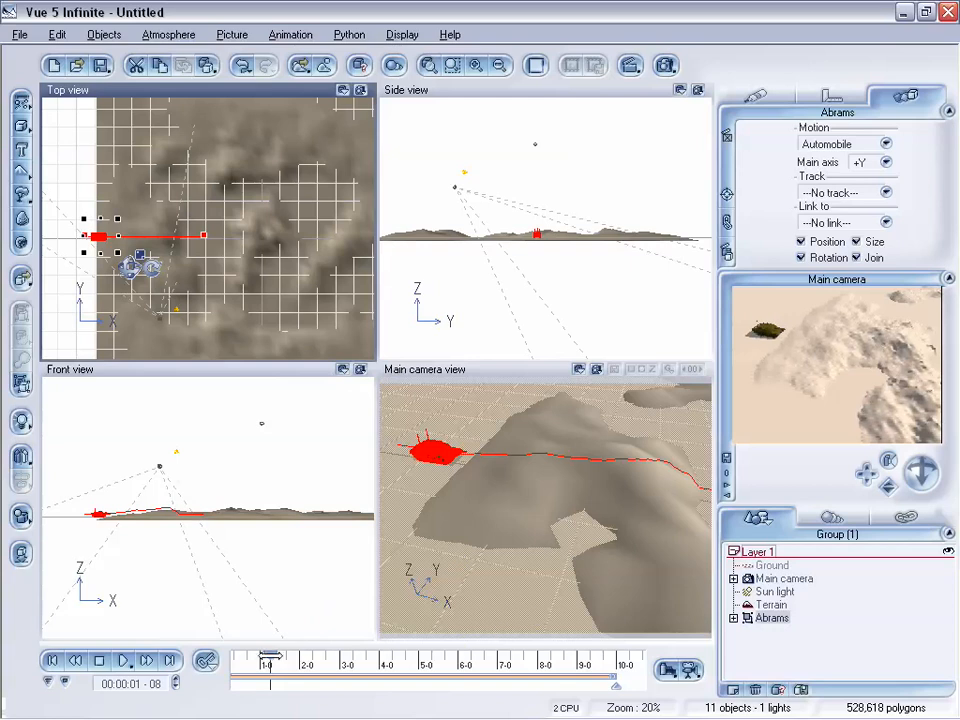
{"action": "left_click_drag", "start_coordinate": [272, 655], "coordinate": [330, 628]}
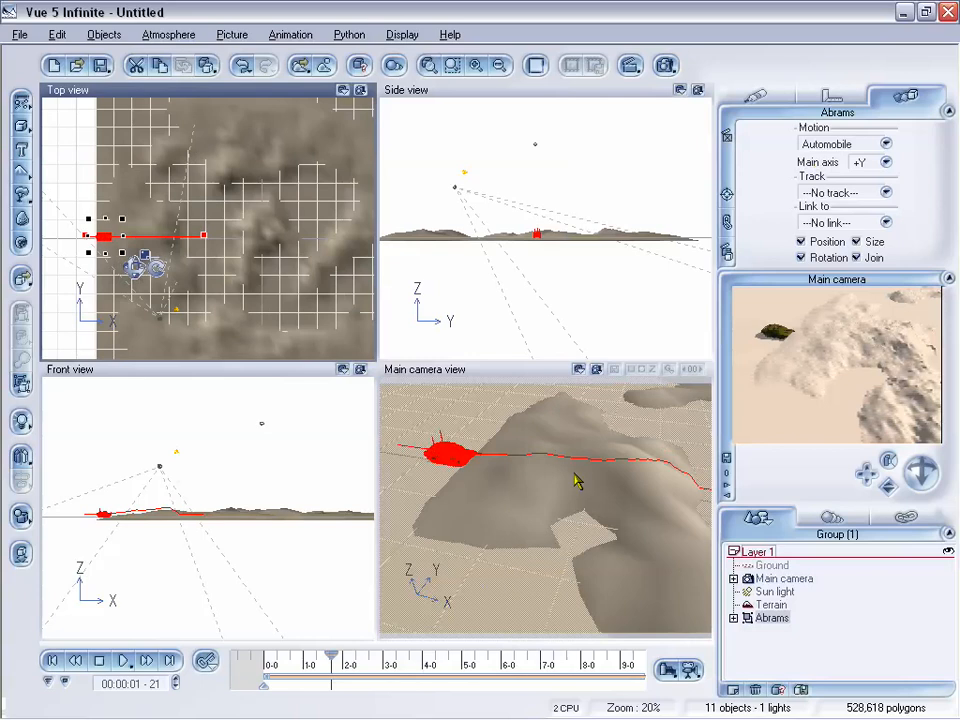
Return the current time to 0 seconds, show the timeline properties and scrub the tank forward to 3 seconds 17 frames
{"action": "left_click_drag", "start_coordinate": [326, 664], "coordinate": [430, 641]}
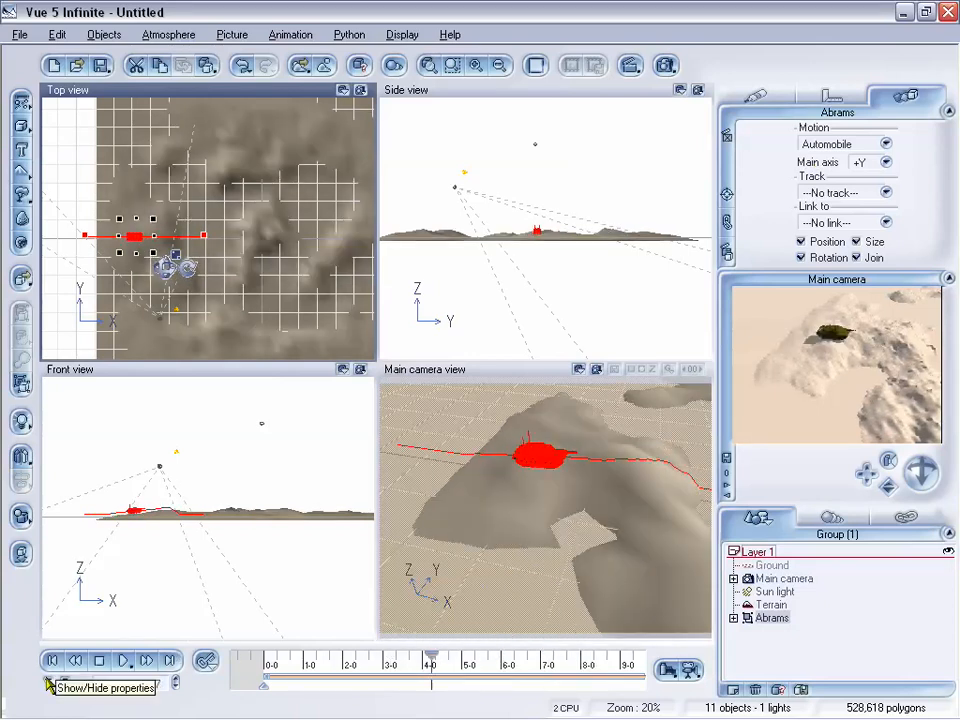
{"action": "left_click", "coordinate": [52, 660]}
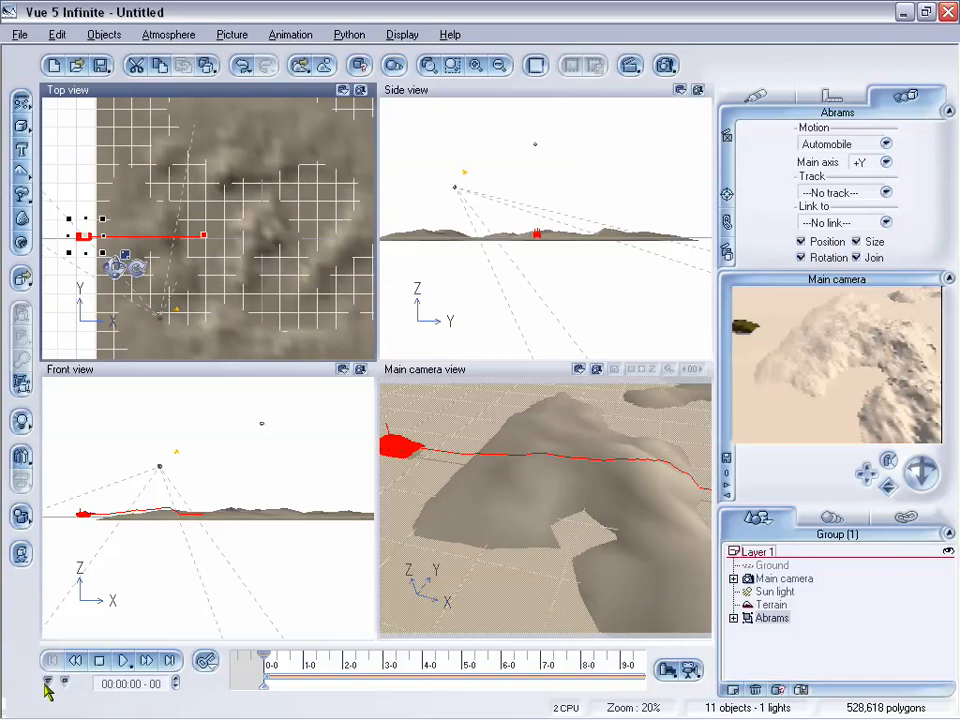
{"action": "left_click", "coordinate": [46, 683]}
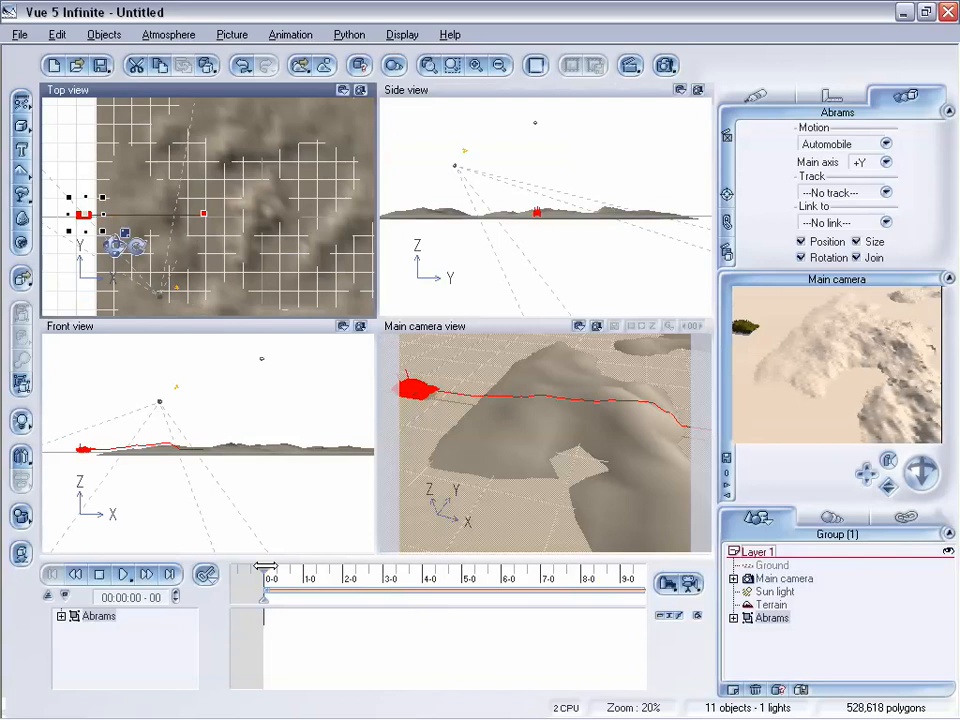
{"action": "left_click_drag", "start_coordinate": [266, 568], "coordinate": [403, 568]}
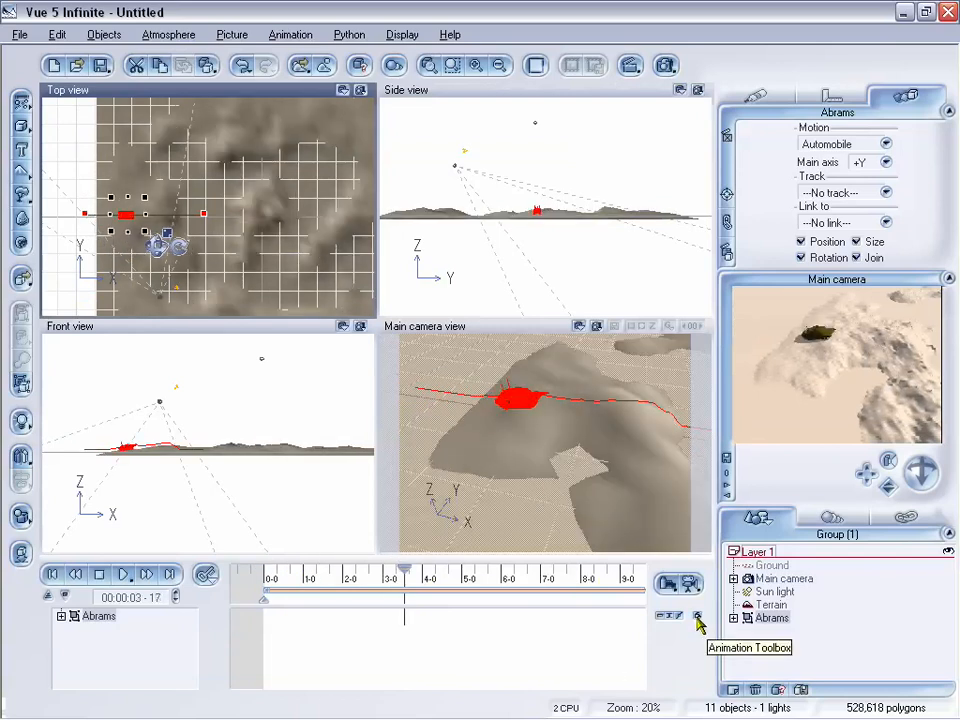
Open the Animation Toolbox for the tank and reposition it over the views
{"action": "left_click", "coordinate": [697, 617]}
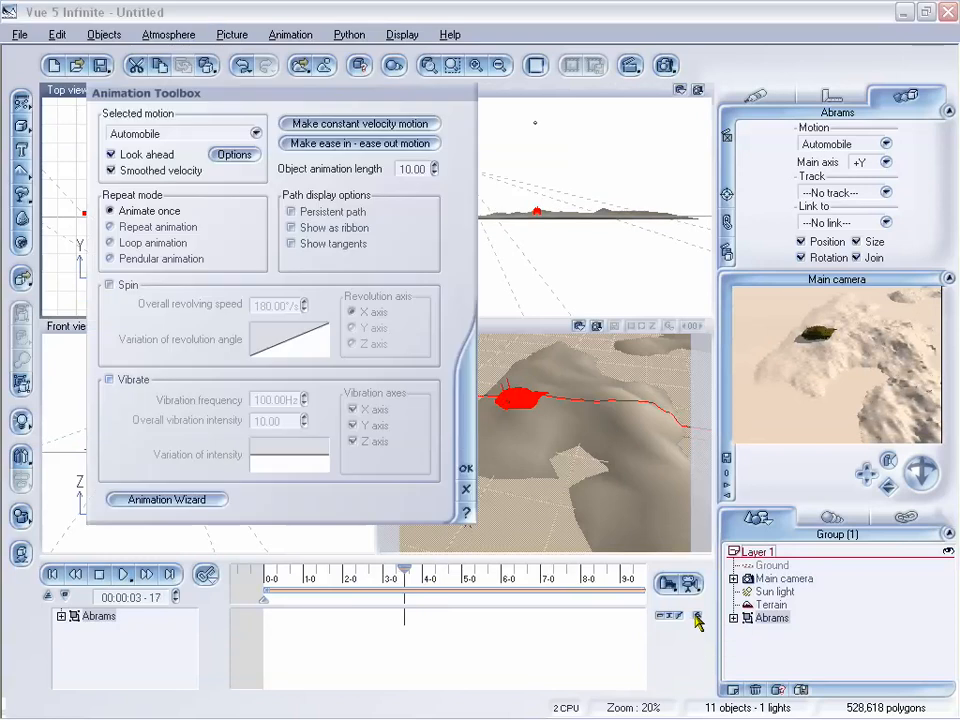
{"action": "left_click_drag", "start_coordinate": [315, 103], "coordinate": [266, 121]}
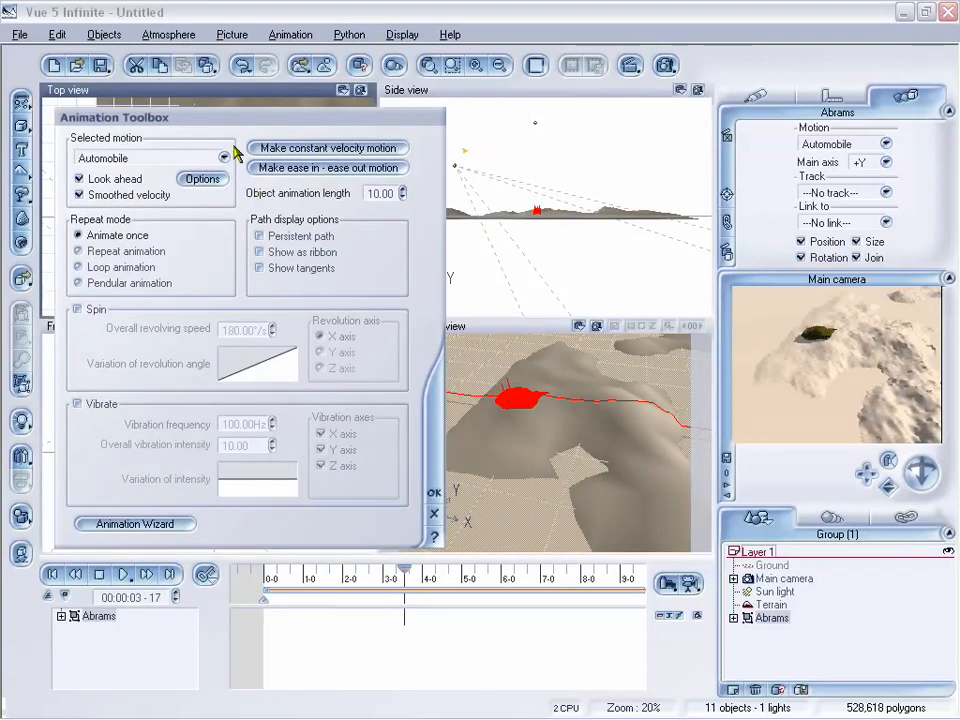
{"action": "left_click_drag", "start_coordinate": [332, 118], "coordinate": [358, 126]}
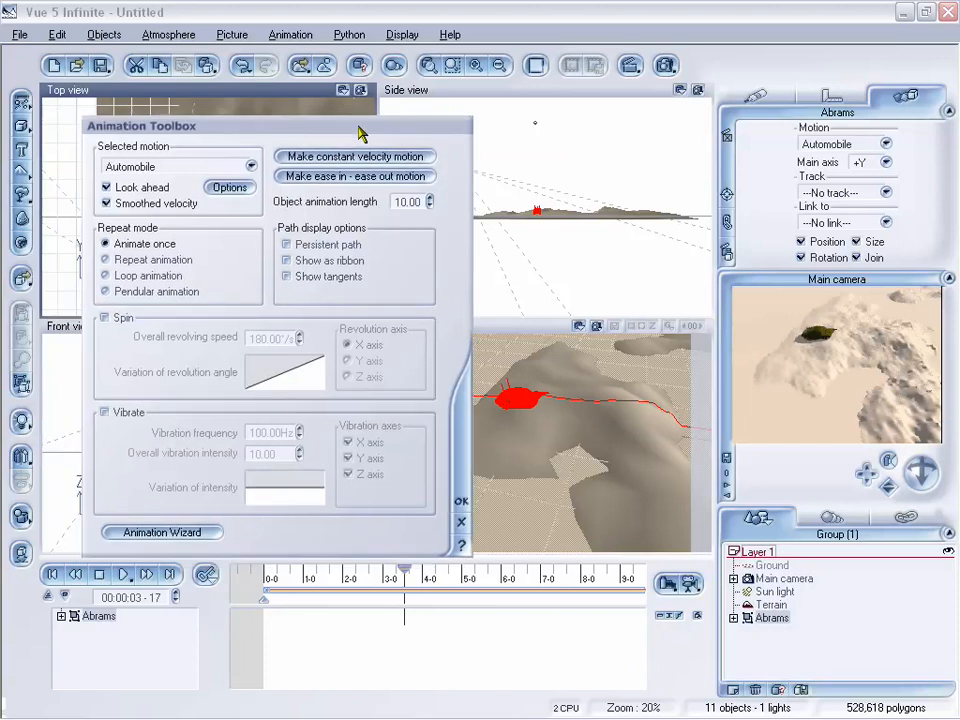
Try enabling the Spin and Vibrate options for the tank and turn both off again
{"action": "left_click", "coordinate": [104, 318]}
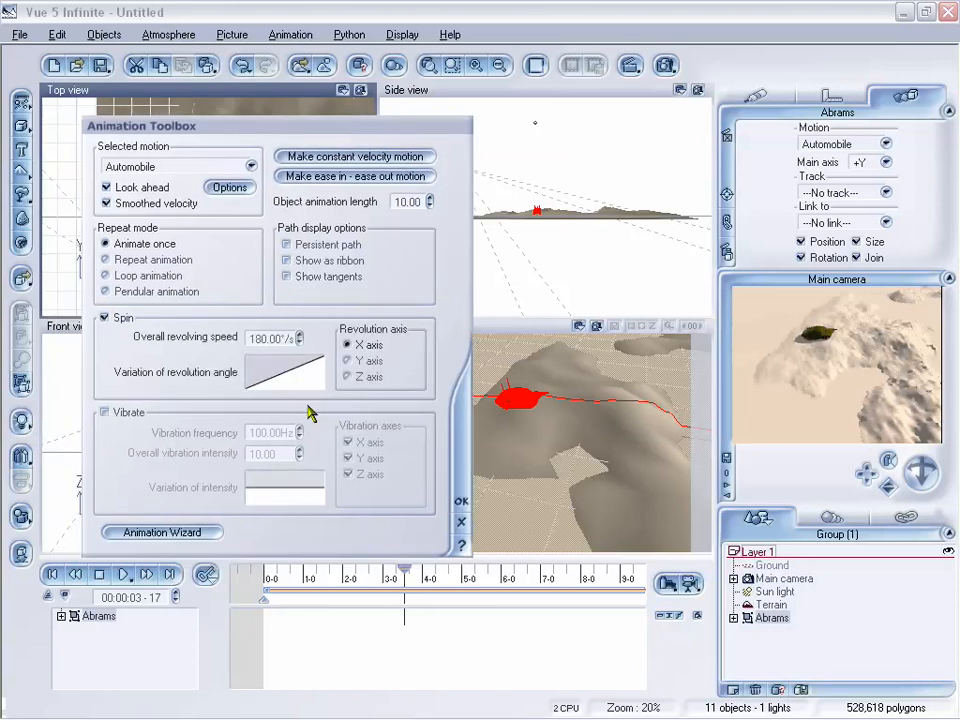
{"action": "left_click", "coordinate": [104, 413]}
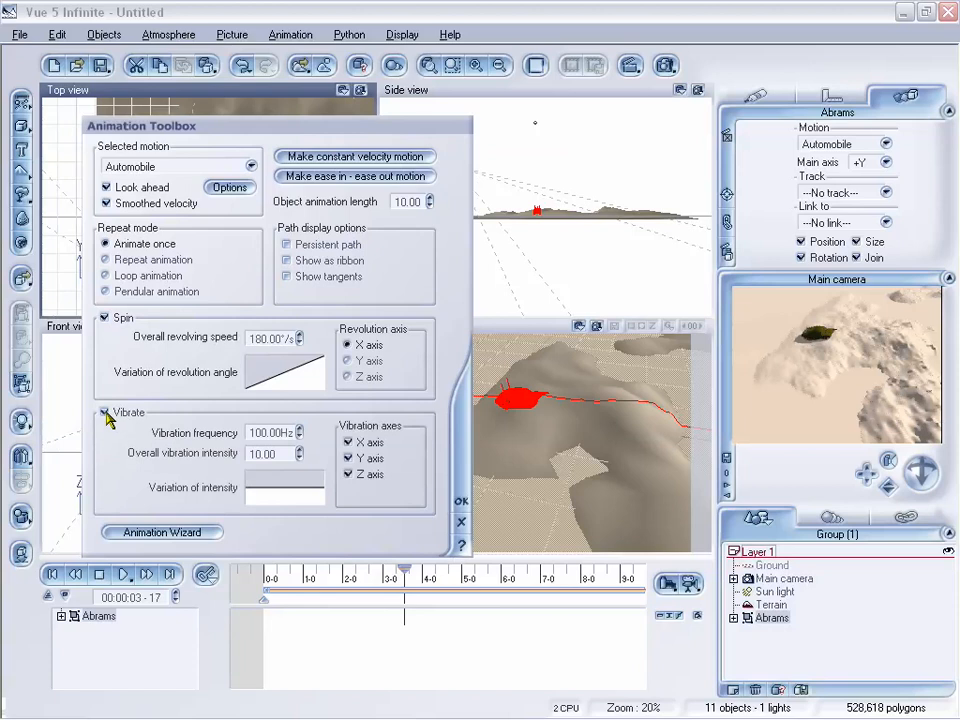
{"action": "left_click", "coordinate": [104, 413]}
{"action": "left_click", "coordinate": [104, 318]}
Set the tank's path display to Show as ribbon and apply the Animation Toolbox settings
{"action": "left_click_drag", "start_coordinate": [210, 134], "coordinate": [296, 125]}
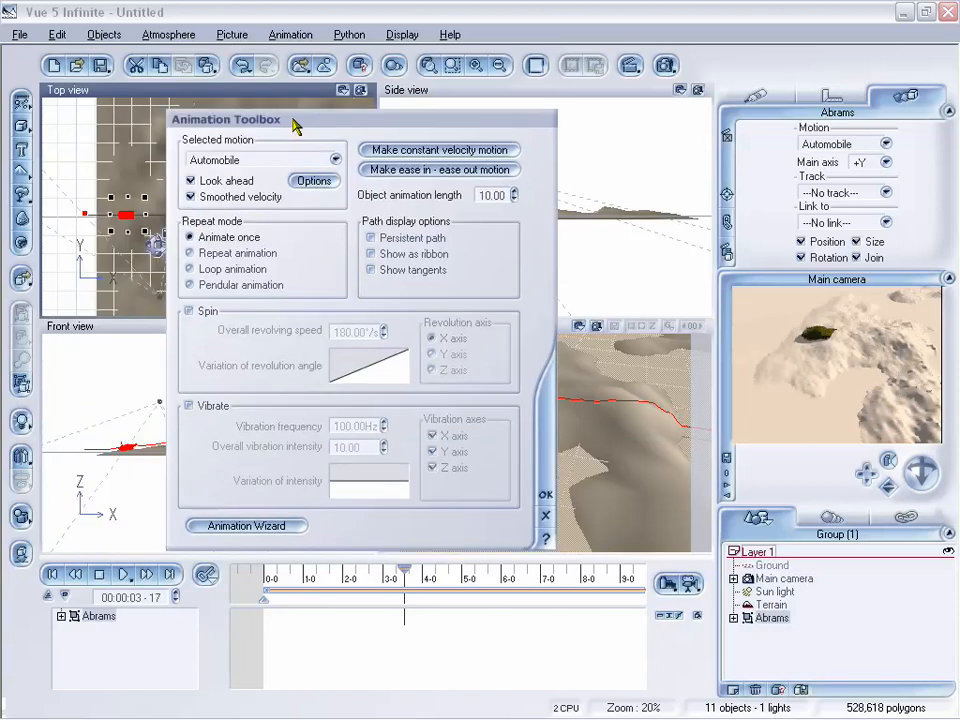
{"action": "left_click_drag", "start_coordinate": [295, 124], "coordinate": [290, 119]}
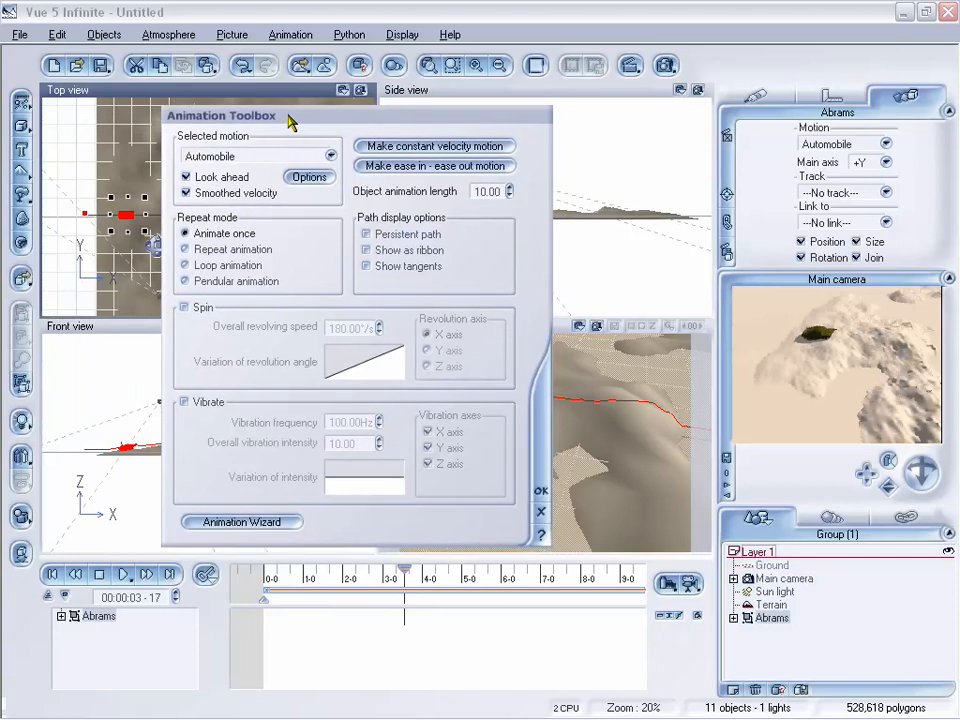
{"action": "left_click_drag", "start_coordinate": [361, 122], "coordinate": [366, 114]}
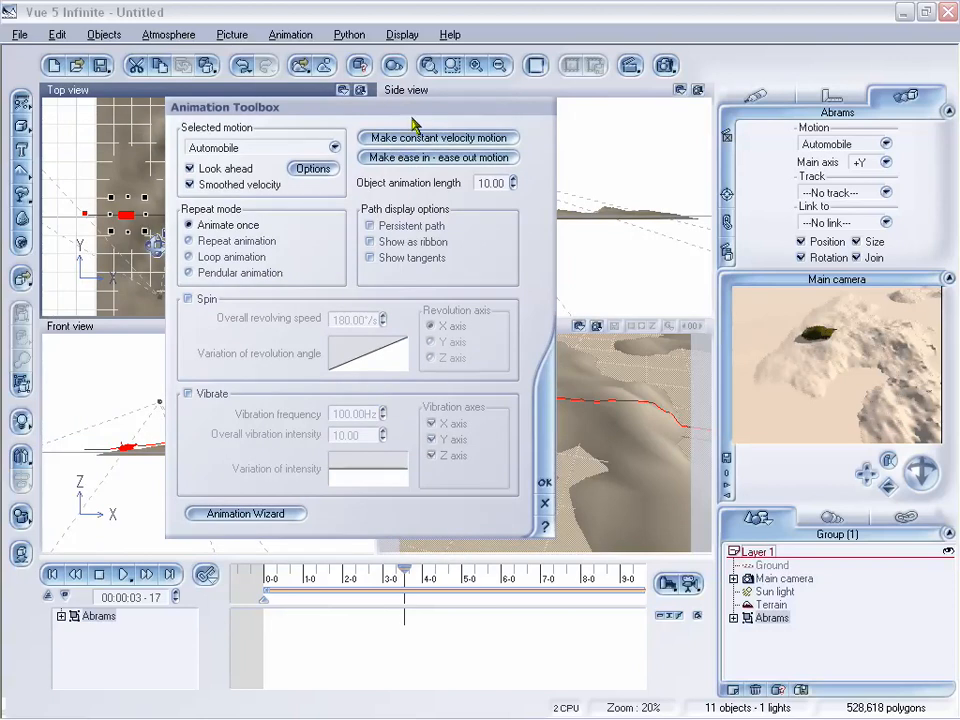
{"action": "mouse_move", "coordinate": [411, 116]}
{"action": "left_mouse_down"}
{"action": "mouse_move", "coordinate": [415, 107]}
{"action": "mouse_move", "coordinate": [398, 101]}
{"action": "left_mouse_up"}
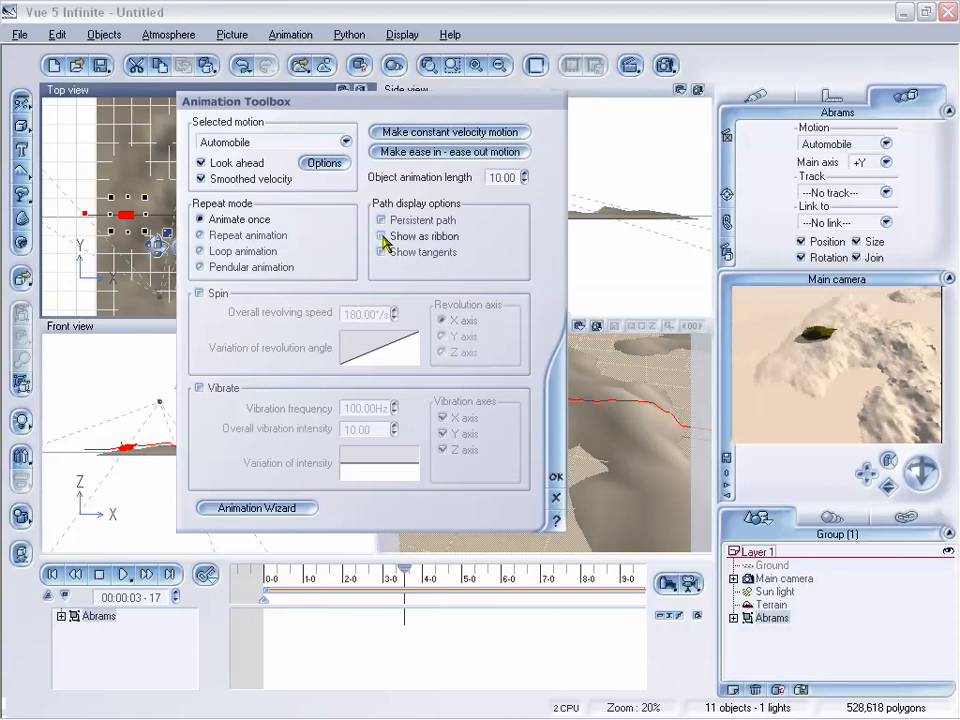
{"action": "left_click", "coordinate": [556, 479]}
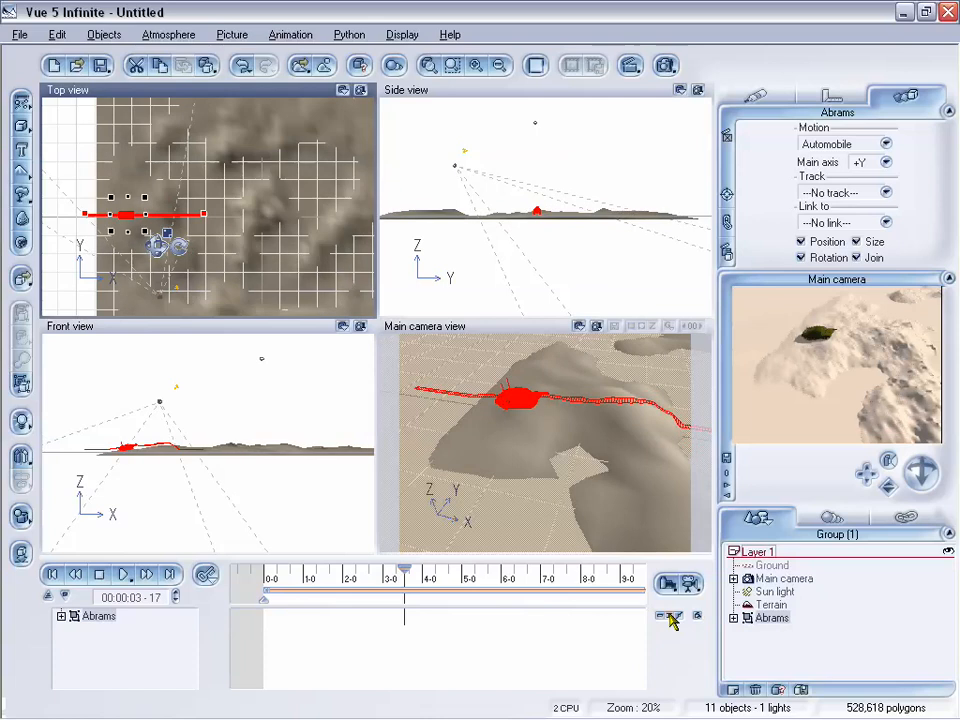
Rewind to 0 seconds, move the main camera in close to the tank and preview its climb along the ribbon
{"action": "left_click", "coordinate": [74, 577]}
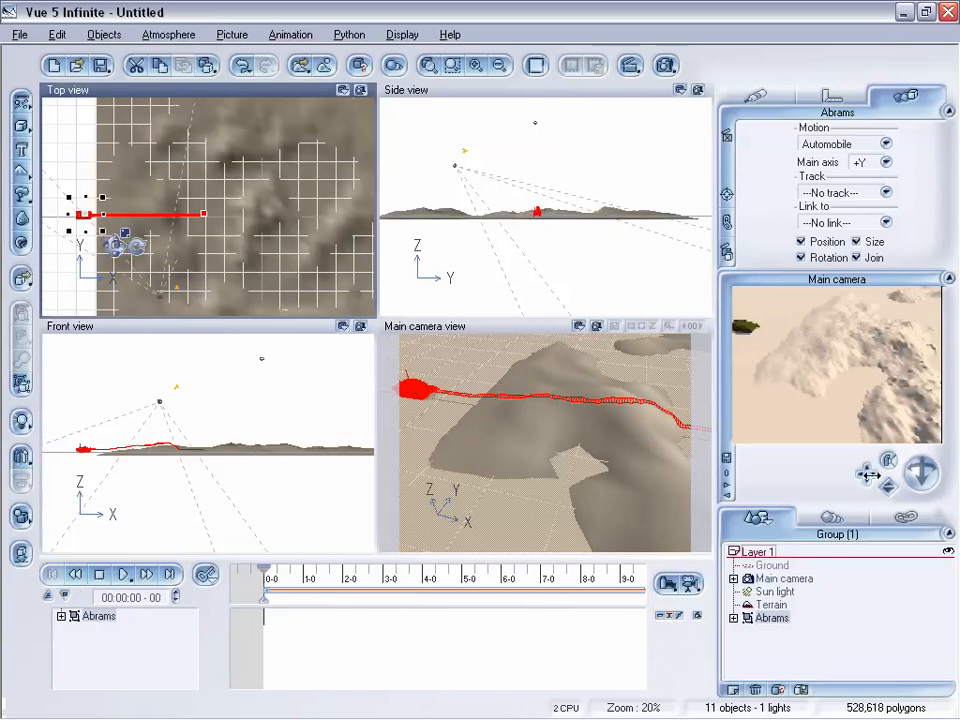
{"action": "mouse_move", "coordinate": [868, 475]}
{"action": "left_mouse_down"}
{"action": "mouse_move", "coordinate": [862, 460]}
{"action": "mouse_move", "coordinate": [890, 473]}
{"action": "mouse_move", "coordinate": [890, 455]}
{"action": "mouse_move", "coordinate": [858, 473]}
{"action": "mouse_move", "coordinate": [871, 461]}
{"action": "mouse_move", "coordinate": [924, 470]}
{"action": "mouse_move", "coordinate": [861, 472]}
{"action": "left_mouse_up"}
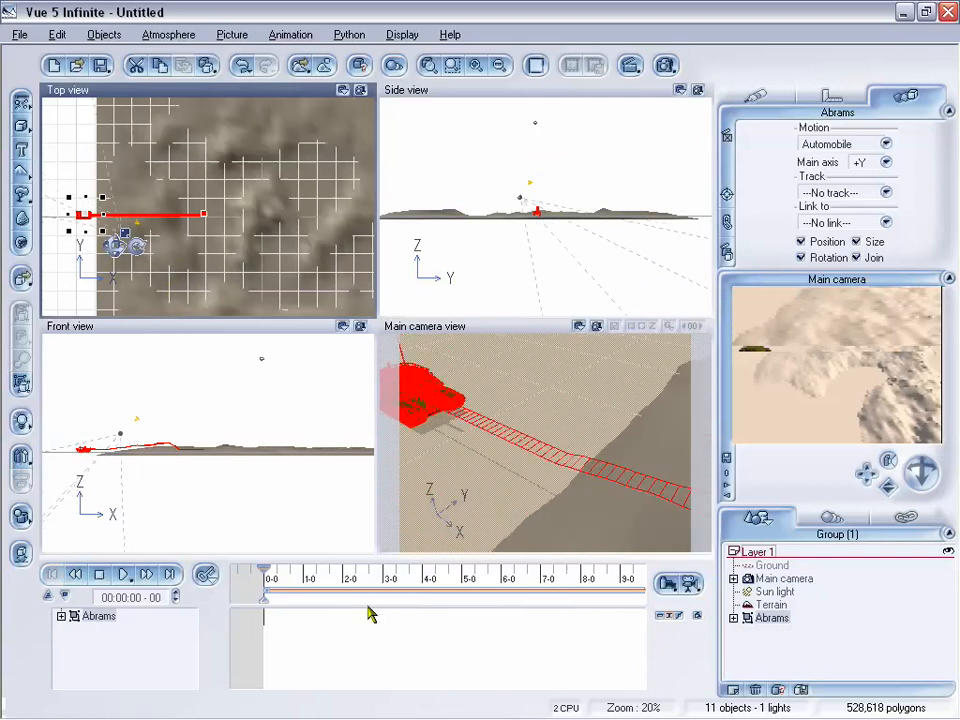
{"action": "left_click_drag", "start_coordinate": [263, 575], "coordinate": [393, 573]}
{"action": "left_click", "coordinate": [75, 574]}
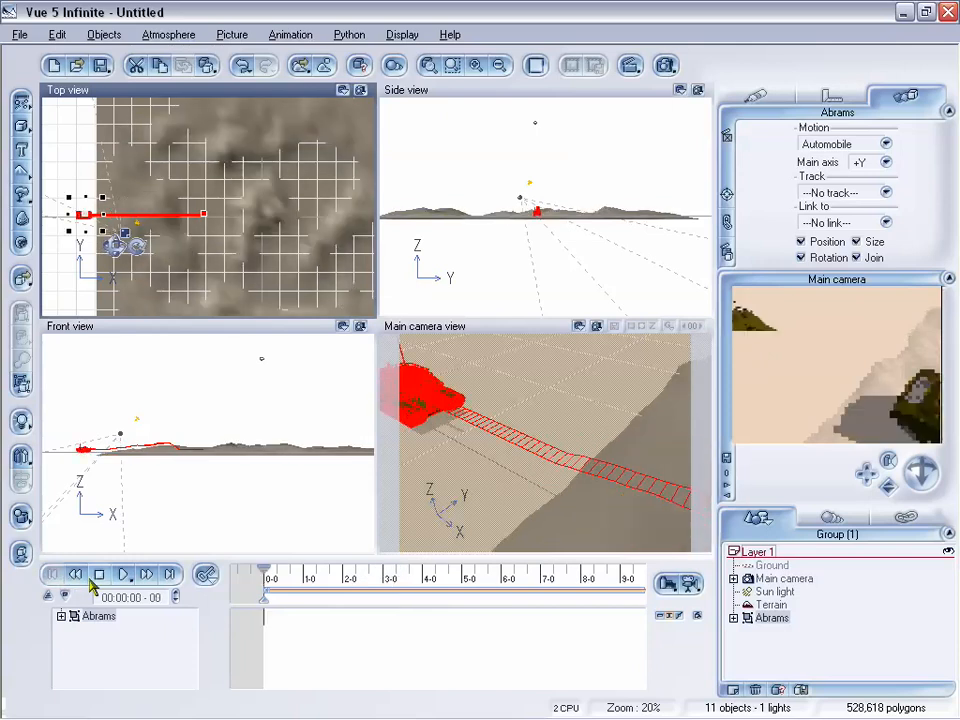
Move the main camera along the ribbon to frame the ridge and its far slope, and set the current time to about 6 seconds
{"action": "left_click_drag", "start_coordinate": [866, 475], "coordinate": [540, 392]}
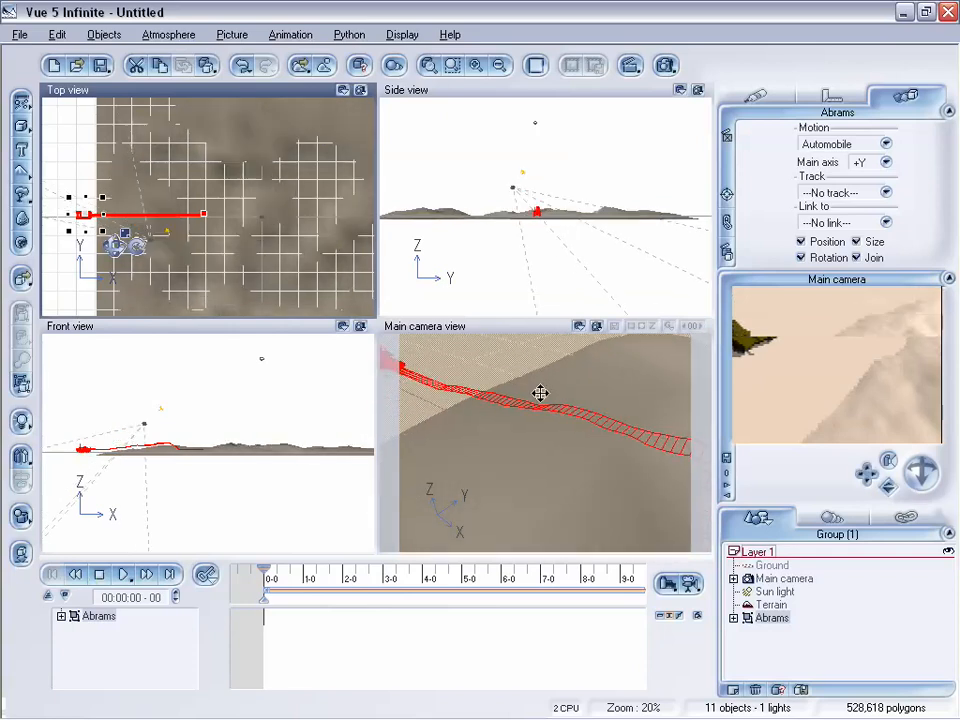
{"action": "left_click_drag", "start_coordinate": [889, 487], "coordinate": [868, 476]}
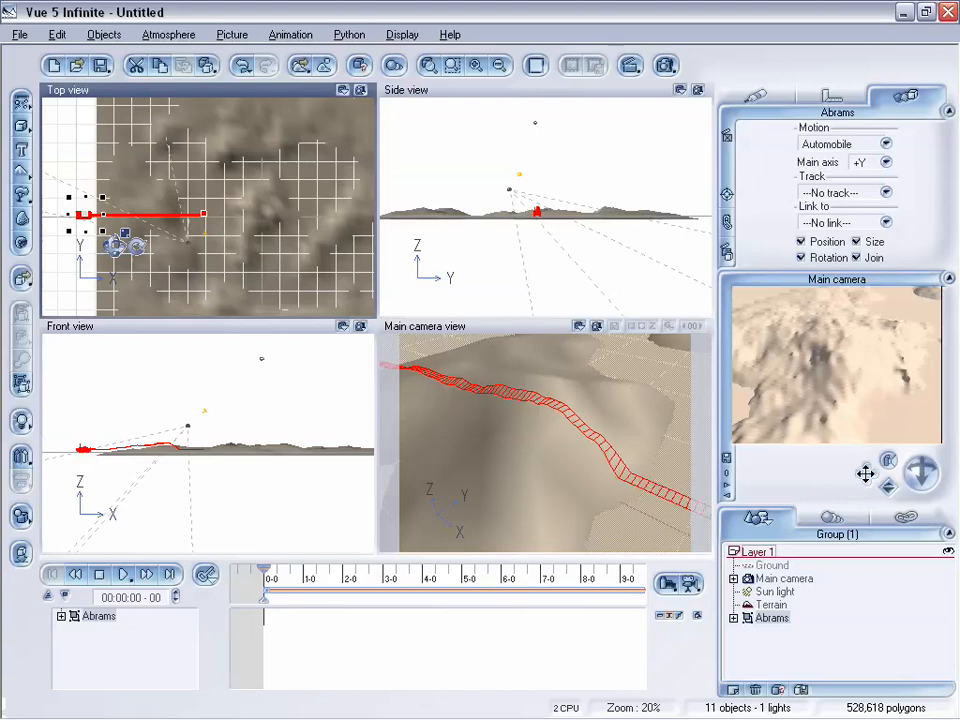
{"action": "left_click_drag", "start_coordinate": [263, 571], "coordinate": [504, 567]}
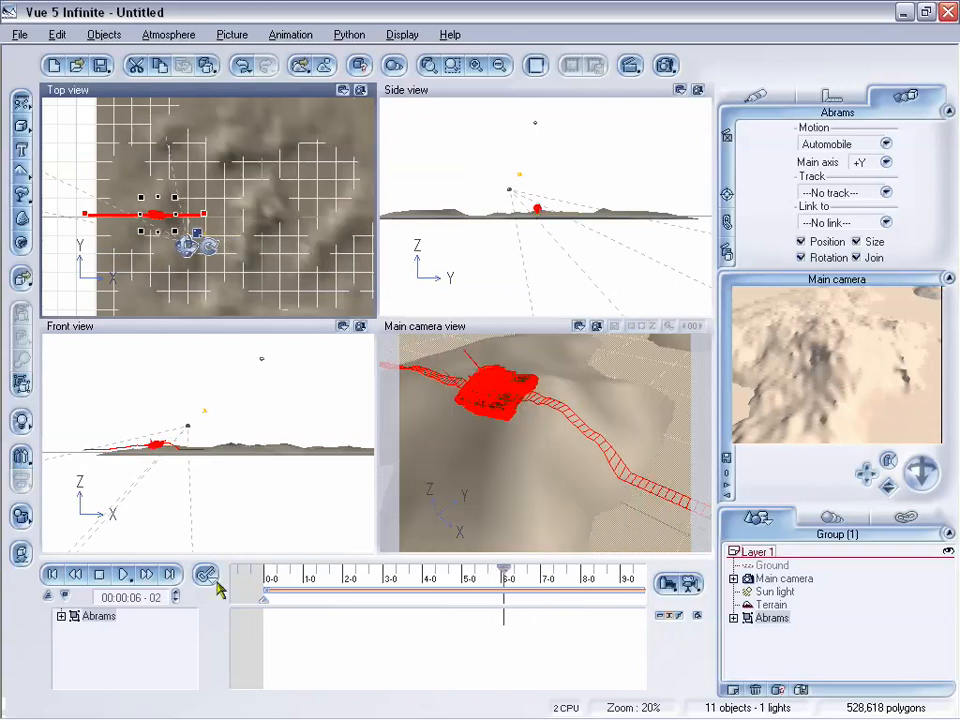
Expand the tank's animated properties in the timeline and open the time spline of its Position property for editing
{"action": "left_click", "coordinate": [61, 616]}
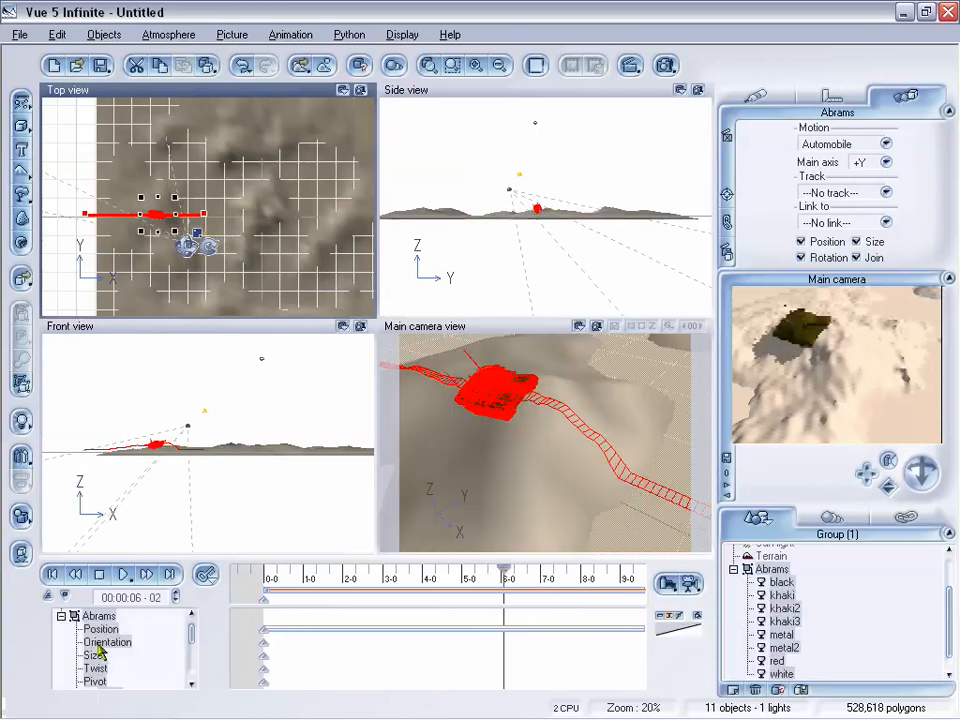
{"action": "right_click", "coordinate": [692, 641]}
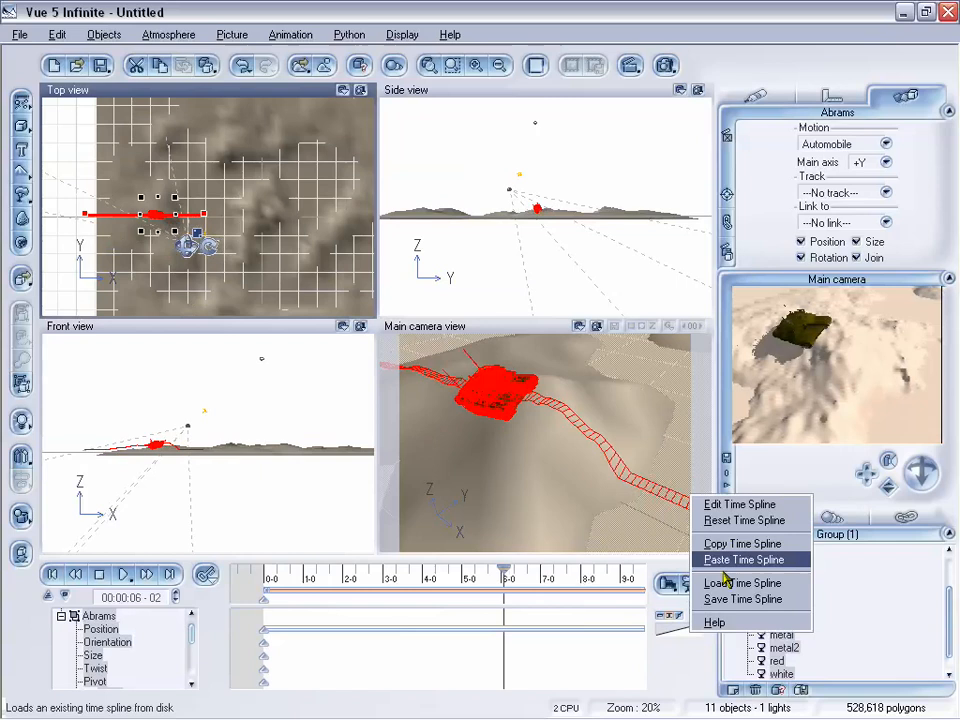
{"action": "left_click", "coordinate": [735, 508]}
{"action": "left_click_drag", "start_coordinate": [535, 132], "coordinate": [230, 33]}
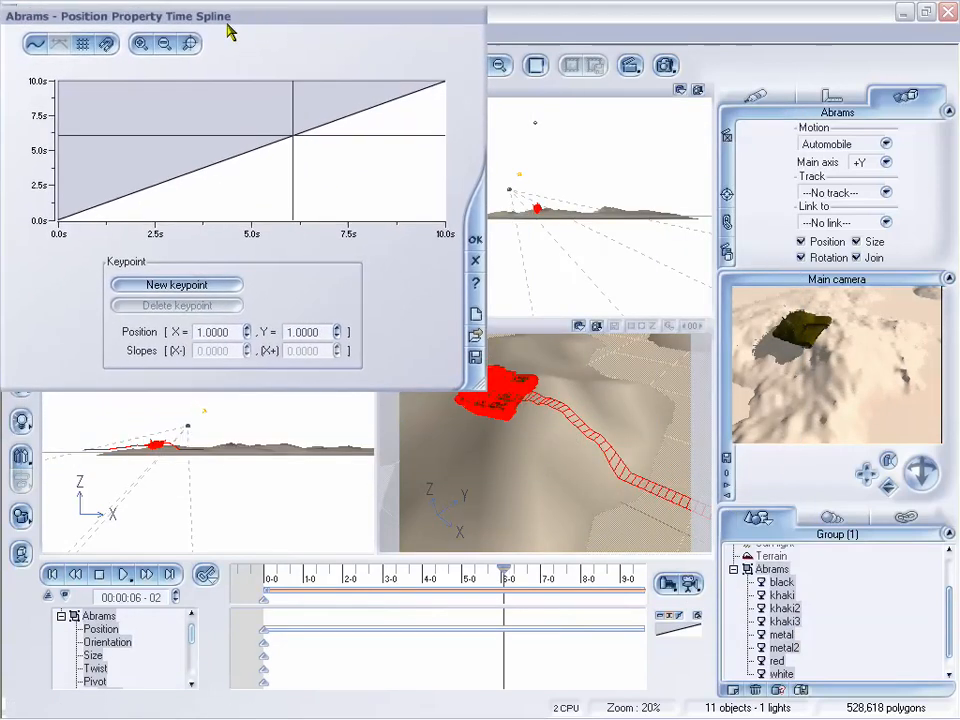
{"action": "left_click_drag", "start_coordinate": [319, 45], "coordinate": [294, 33]}
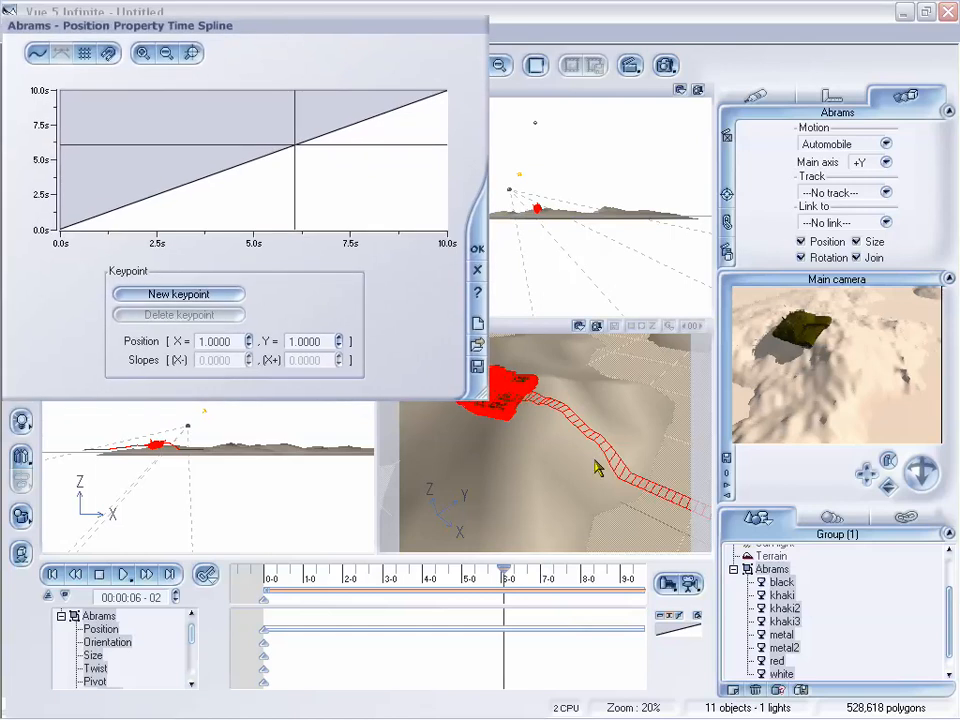
Add two keypoints to the Position time spline, at about 5.7 and 6.4 seconds
{"action": "left_click", "coordinate": [282, 149]}
{"action": "left_click", "coordinate": [215, 294]}
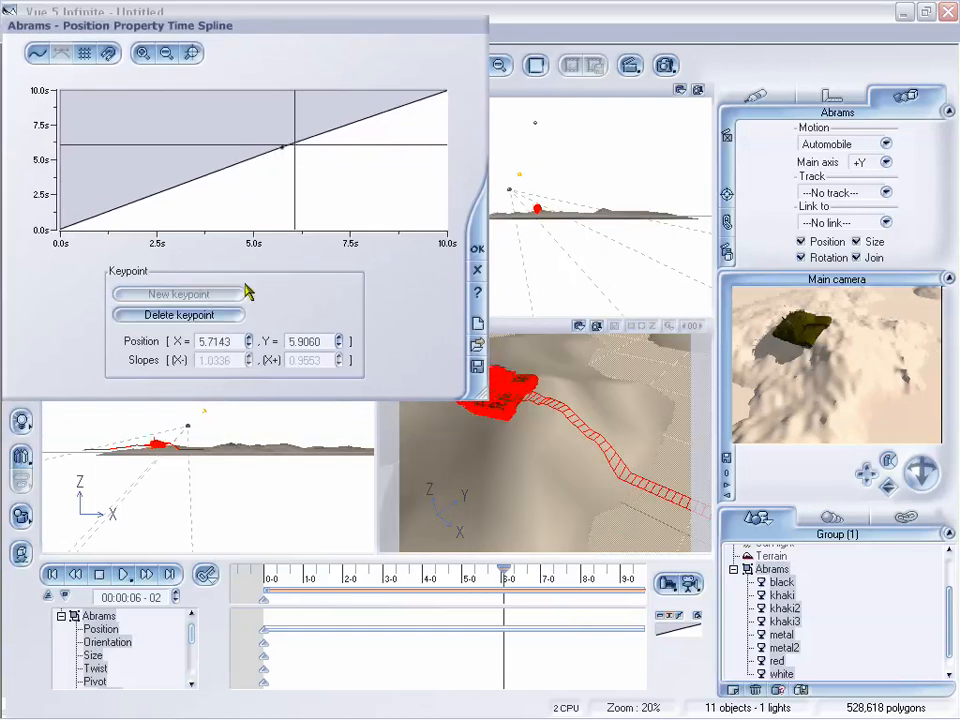
{"action": "left_click", "coordinate": [310, 147]}
{"action": "left_click", "coordinate": [197, 296]}
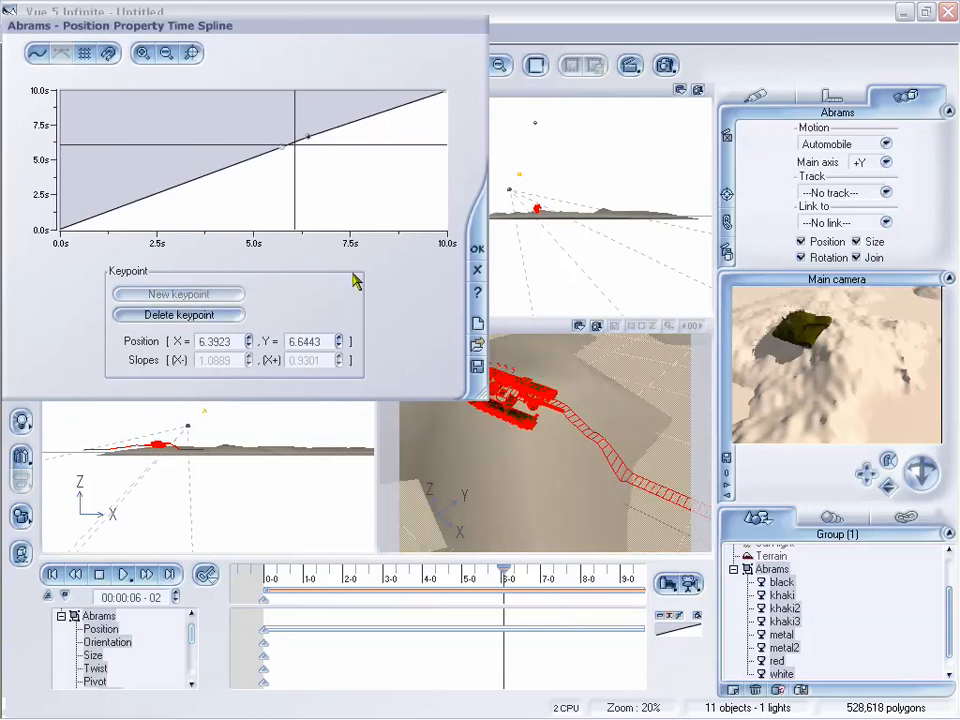
Try different positions for the second keypoint to reverse or speed up the tank's travel, and discard the time spline changes
{"action": "left_click_drag", "start_coordinate": [312, 137], "coordinate": [316, 177]}
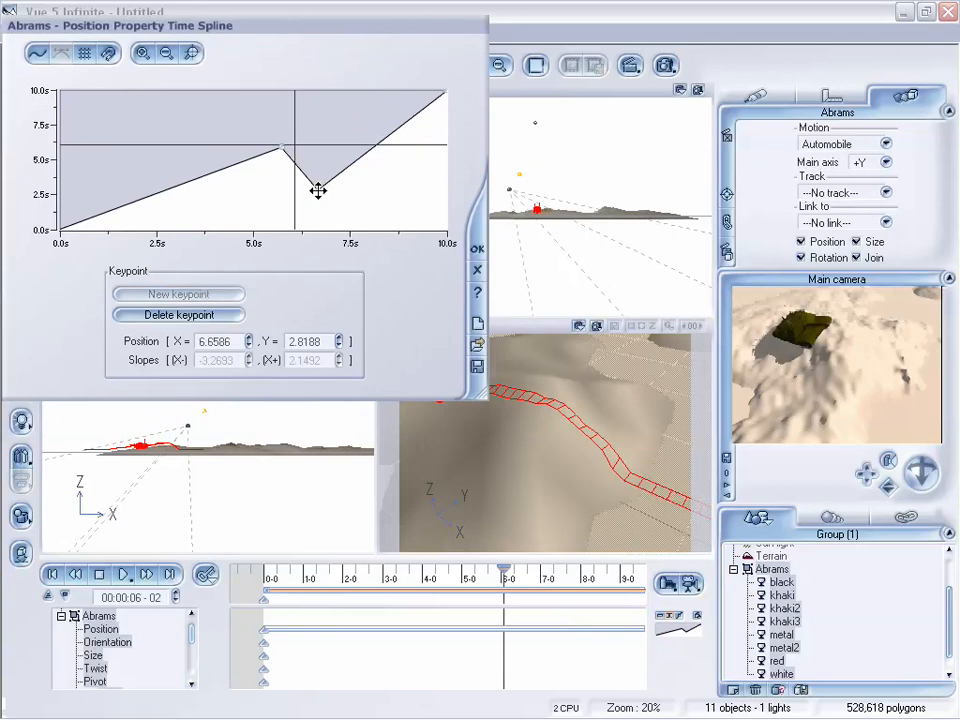
{"action": "left_click_drag", "start_coordinate": [317, 190], "coordinate": [356, 279]}
{"action": "left_click_drag", "start_coordinate": [352, 234], "coordinate": [354, 114]}
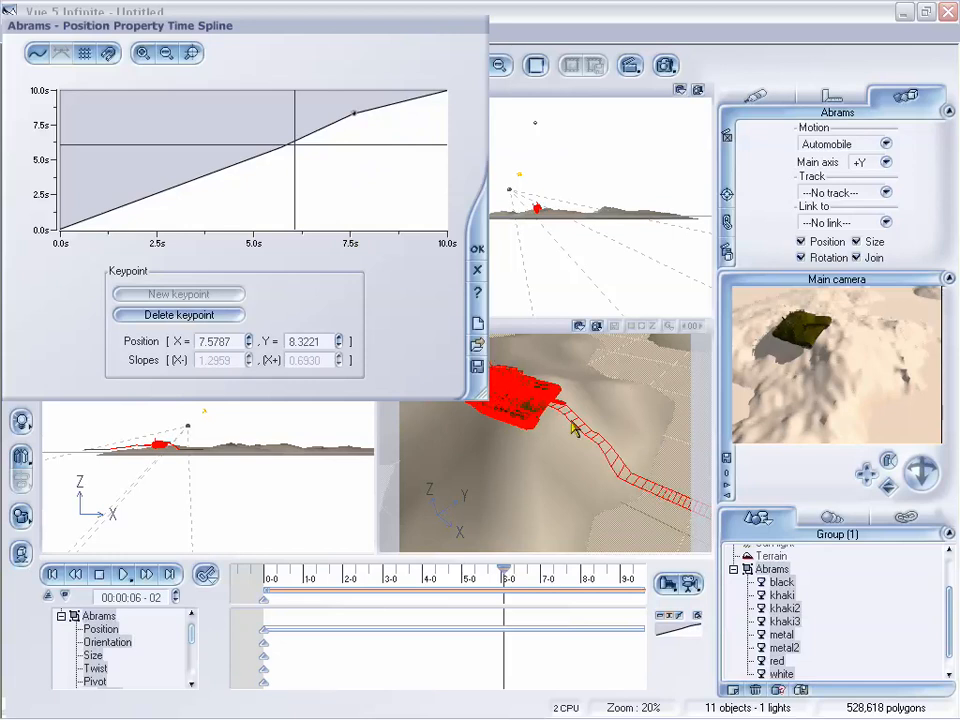
{"action": "left_click_drag", "start_coordinate": [353, 115], "coordinate": [363, 91]}
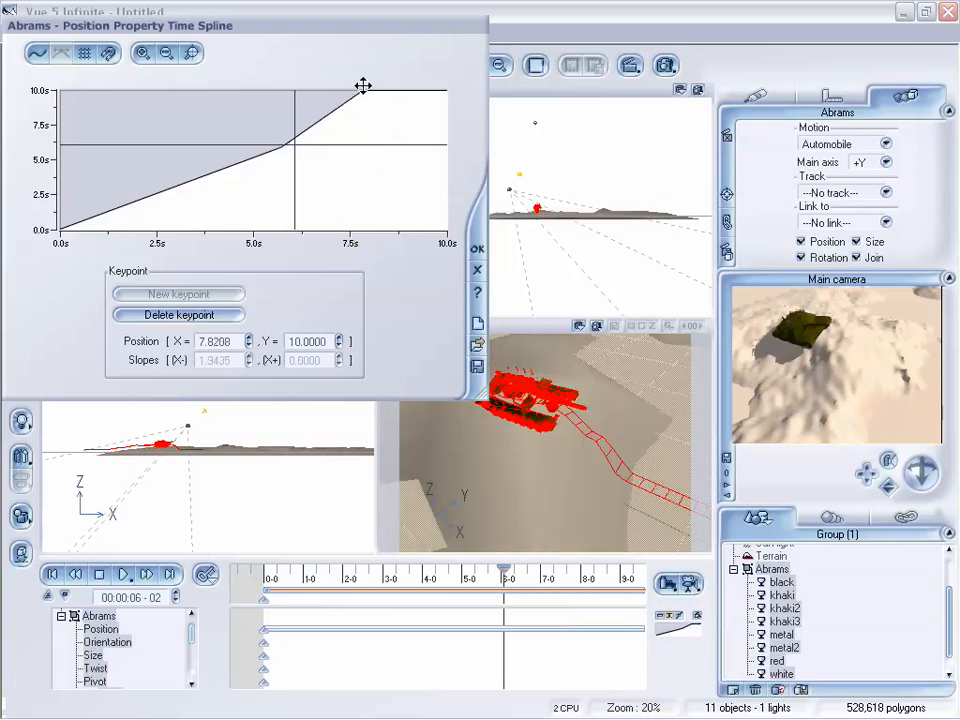
{"action": "left_click_drag", "start_coordinate": [303, 90], "coordinate": [305, 138]}
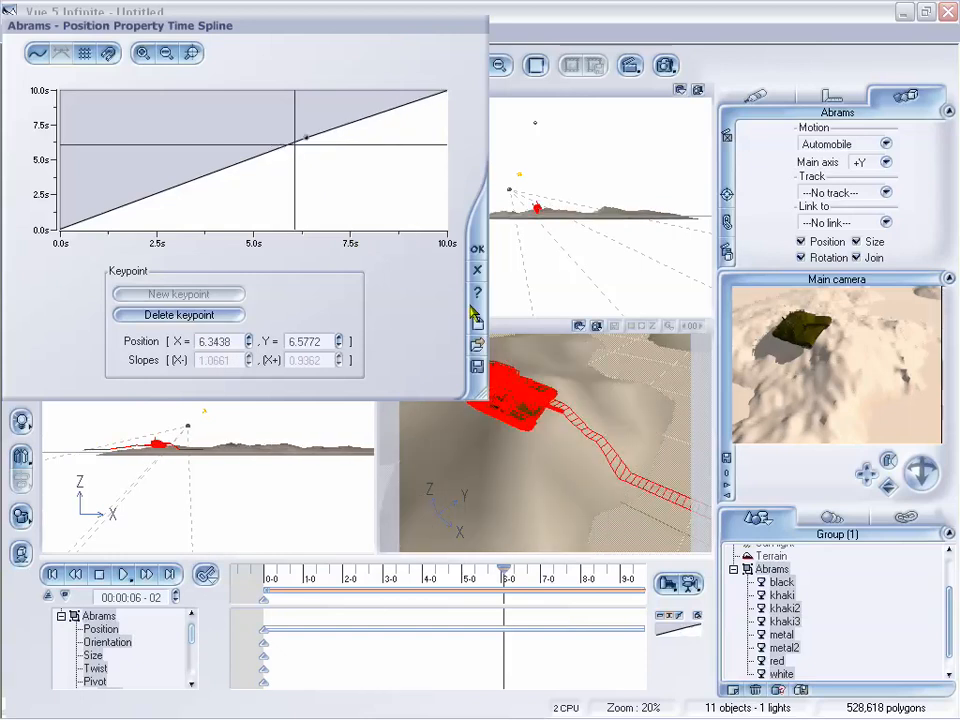
{"action": "left_click", "coordinate": [477, 272]}
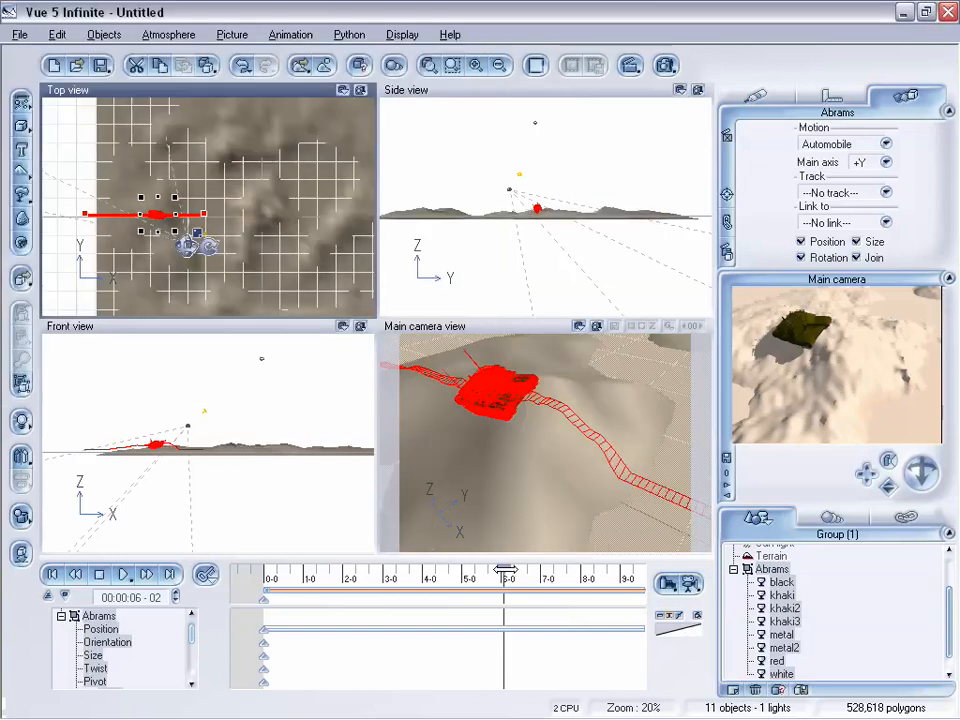
Scrub between about 5 and 6 seconds to examine how the tank tilts as it crosses the ridge
{"action": "left_click_drag", "start_coordinate": [503, 572], "coordinate": [462, 540]}
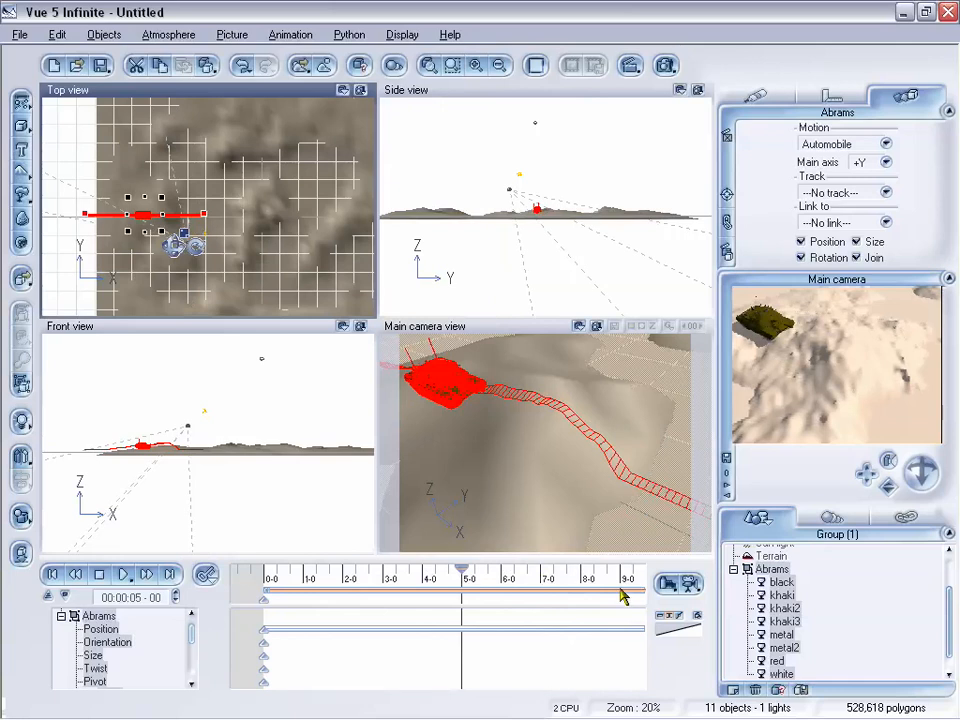
{"action": "left_click_drag", "start_coordinate": [474, 581], "coordinate": [520, 576]}
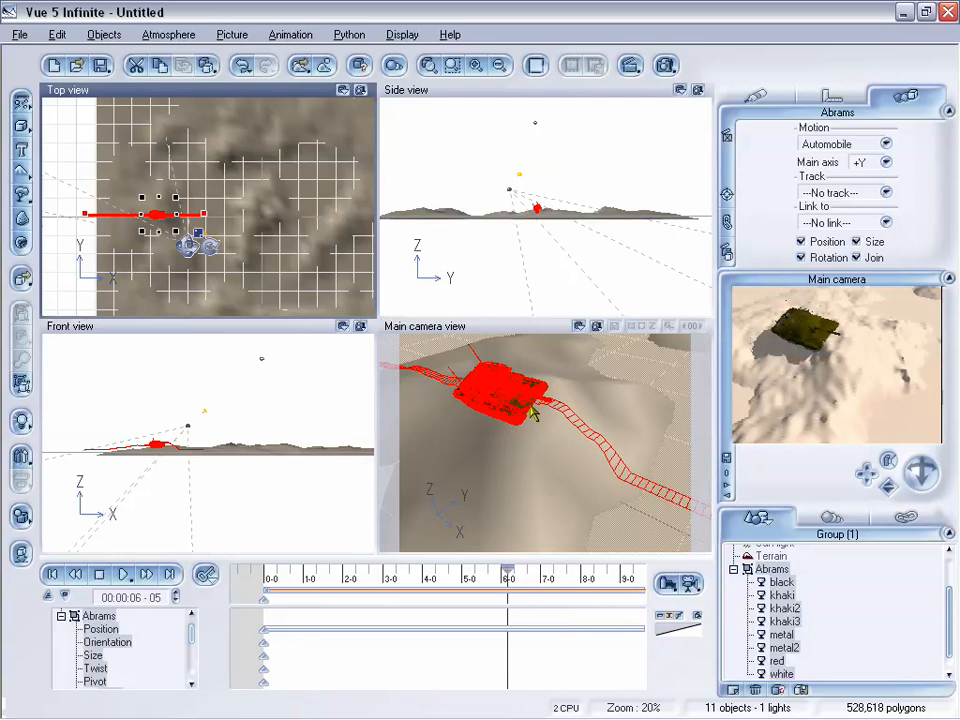
{"action": "left_click_drag", "start_coordinate": [539, 572], "coordinate": [494, 575]}
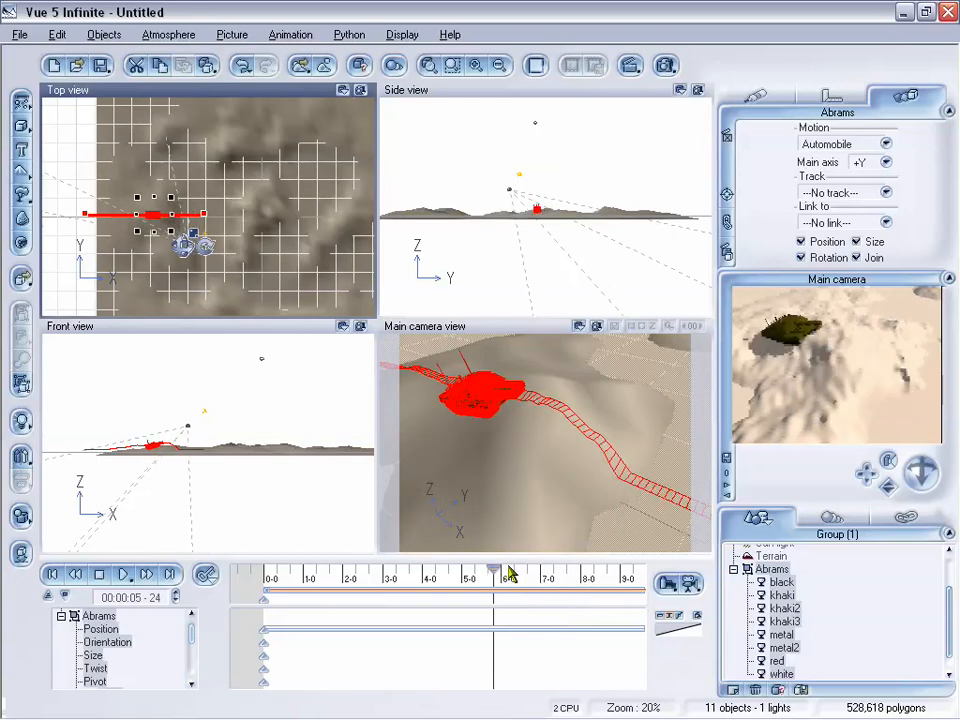
{"action": "left_click_drag", "start_coordinate": [494, 570], "coordinate": [509, 572]}
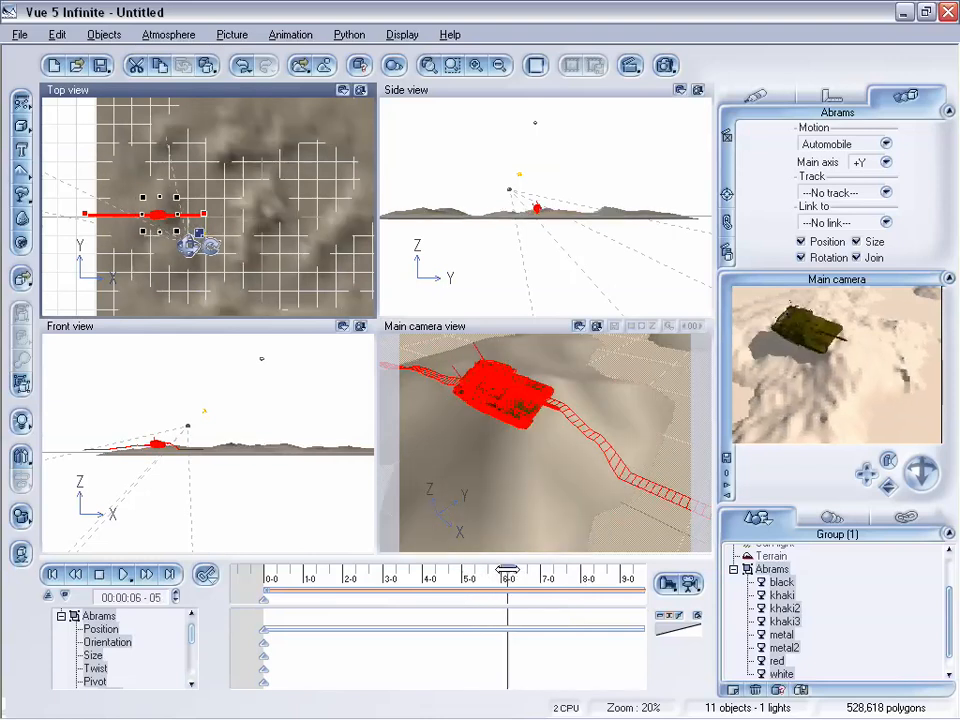
Scrub between about 4.5 and 7.9 seconds to examine the tank driving down the slope, and rewind to the start
{"action": "left_click_drag", "start_coordinate": [508, 569], "coordinate": [575, 568]}
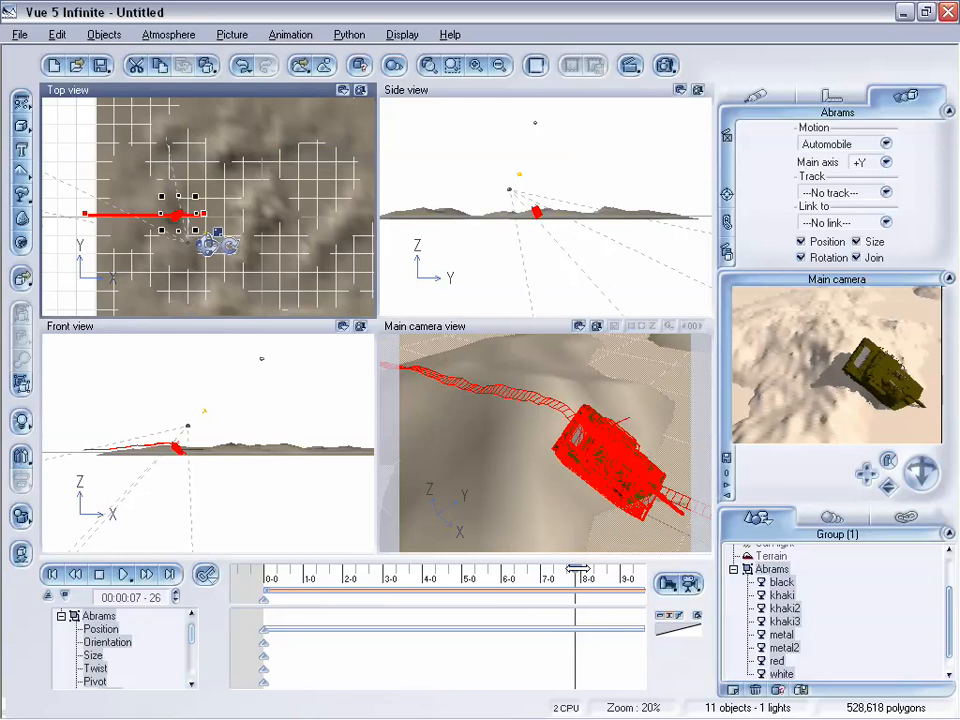
{"action": "left_click_drag", "start_coordinate": [577, 569], "coordinate": [533, 569]}
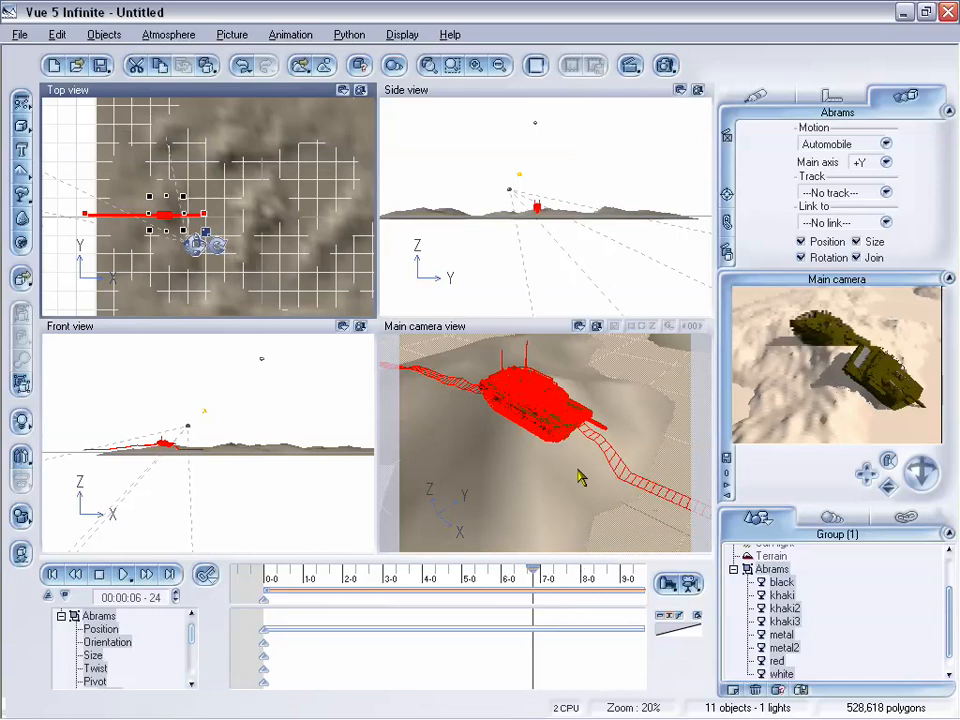
{"action": "left_click_drag", "start_coordinate": [533, 569], "coordinate": [445, 578]}
{"action": "left_click", "coordinate": [75, 574]}
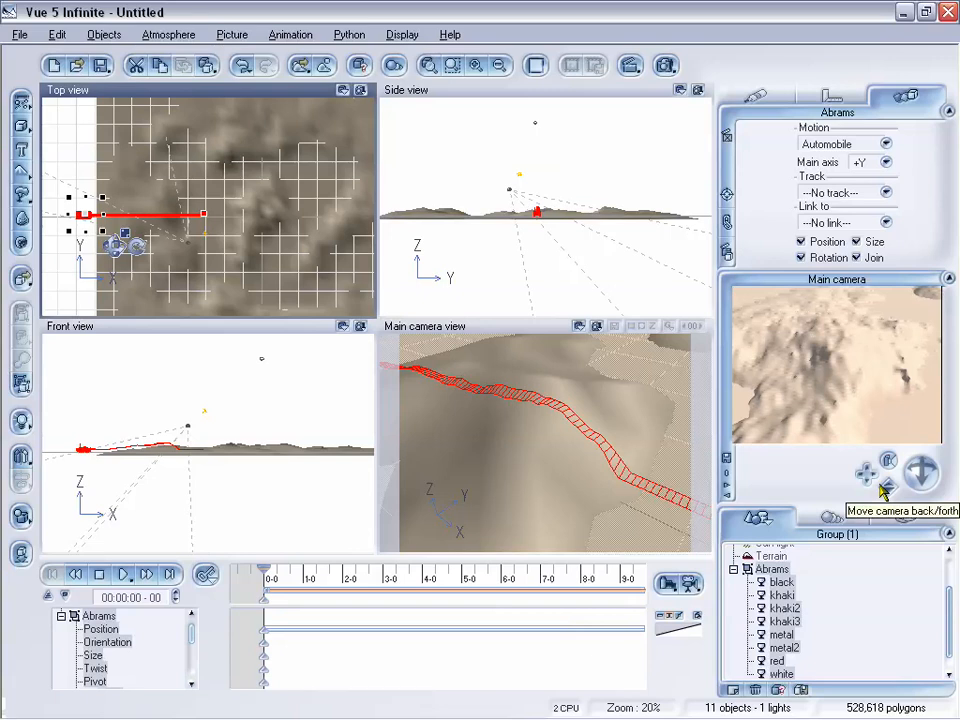
Pull the camera back from the ridge and open the Terrain object in the Terrain Editor
{"action": "left_click_drag", "start_coordinate": [887, 488], "coordinate": [887, 520]}
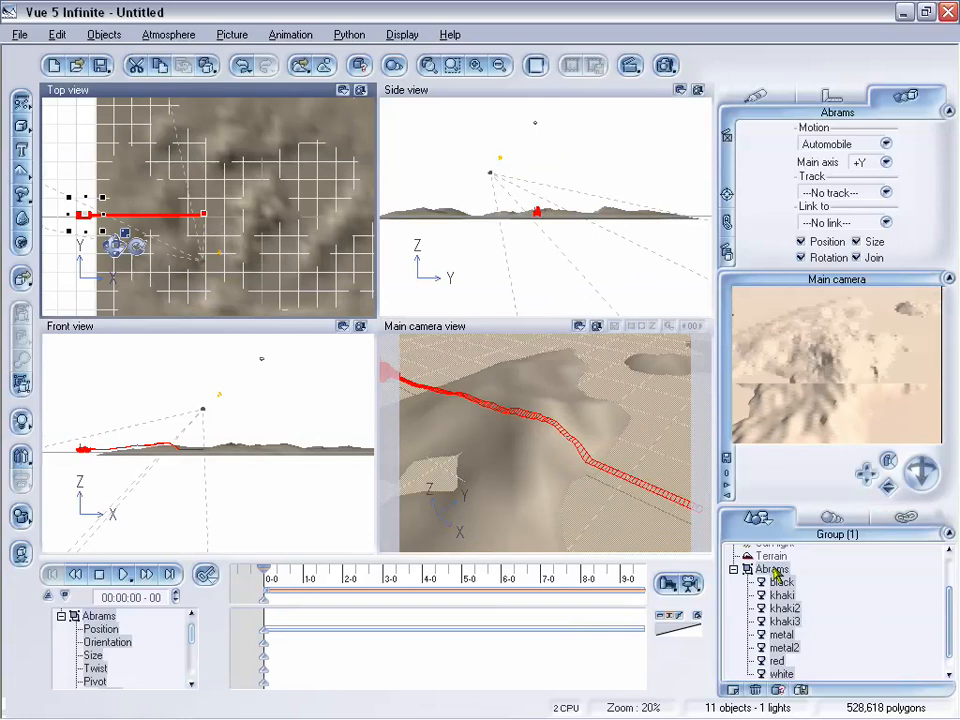
{"action": "left_click", "coordinate": [734, 570]}
{"action": "left_click", "coordinate": [768, 604]}
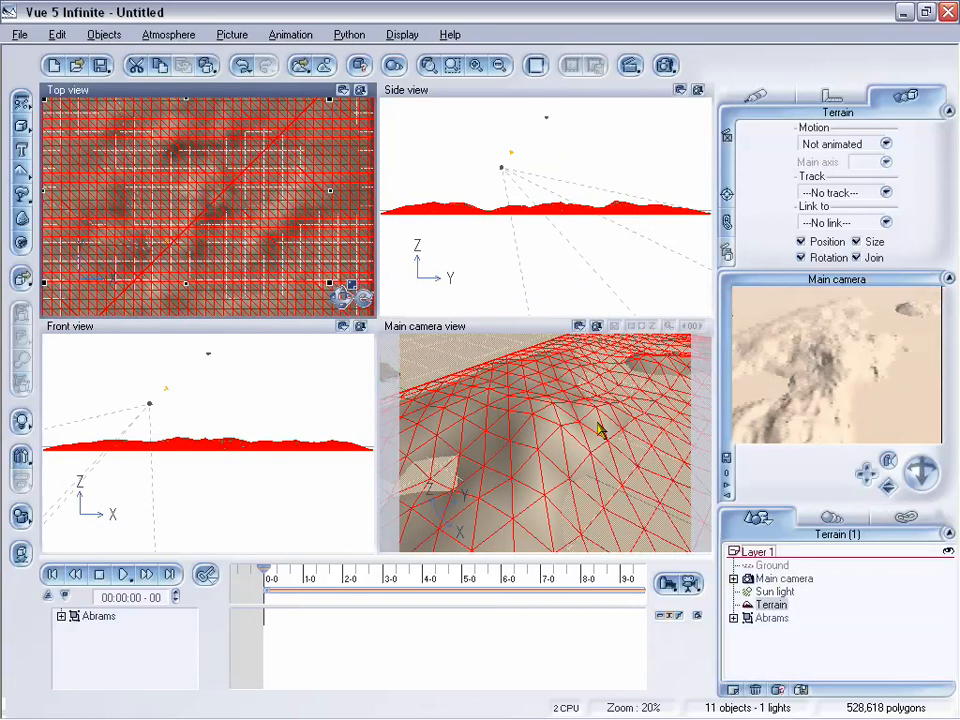
{"action": "double_click", "coordinate": [596, 423]}
Raise the middle of the terrain into a large mountain mass with the soft airbrush and apply the edit
{"action": "mouse_move", "coordinate": [360, 330]}
{"action": "left_mouse_down"}
{"action": "mouse_move", "coordinate": [403, 339]}
{"action": "mouse_move", "coordinate": [388, 373]}
{"action": "mouse_move", "coordinate": [394, 383]}
{"action": "mouse_move", "coordinate": [279, 369]}
{"action": "mouse_move", "coordinate": [251, 399]}
{"action": "mouse_move", "coordinate": [336, 387]}
{"action": "mouse_move", "coordinate": [339, 316]}
{"action": "mouse_move", "coordinate": [283, 292]}
{"action": "mouse_move", "coordinate": [225, 306]}
{"action": "mouse_move", "coordinate": [234, 296]}
{"action": "mouse_move", "coordinate": [285, 407]}
{"action": "mouse_move", "coordinate": [321, 304]}
{"action": "mouse_move", "coordinate": [279, 354]}
{"action": "mouse_move", "coordinate": [403, 306]}
{"action": "mouse_move", "coordinate": [373, 316]}
{"action": "mouse_move", "coordinate": [386, 298]}
{"action": "mouse_move", "coordinate": [330, 336]}
{"action": "mouse_move", "coordinate": [300, 381]}
{"action": "left_mouse_up"}
{"action": "left_click", "coordinate": [573, 329]}
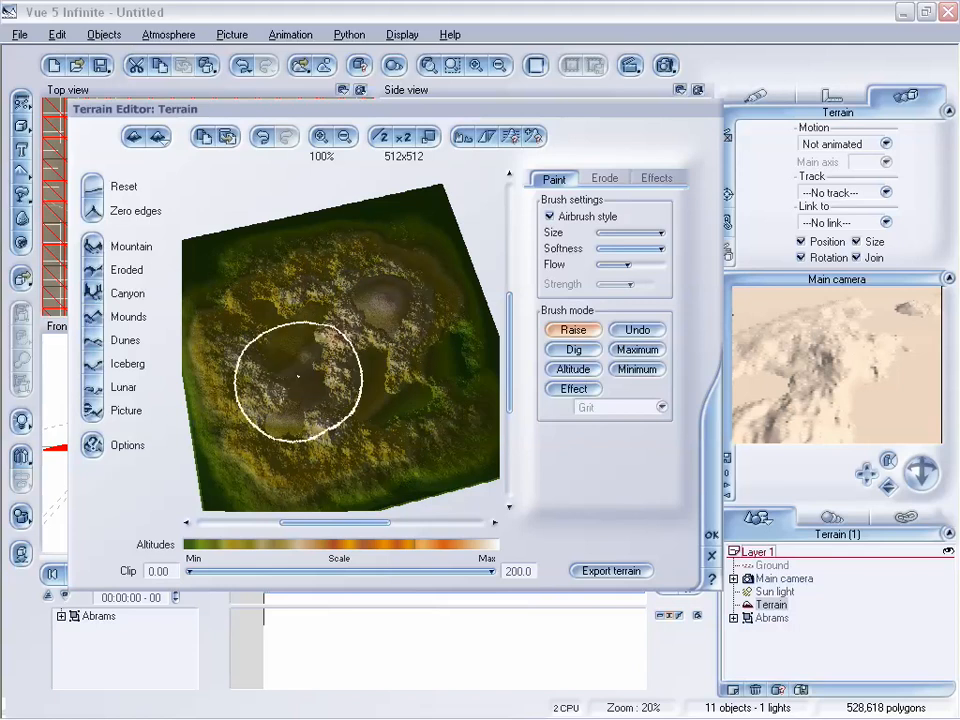
{"action": "mouse_move", "coordinate": [294, 384]}
{"action": "right_mouse_down"}
{"action": "mouse_move", "coordinate": [354, 365]}
{"action": "mouse_move", "coordinate": [362, 327]}
{"action": "right_mouse_up"}
{"action": "left_click_drag", "start_coordinate": [347, 378], "coordinate": [306, 320]}
{"action": "left_click", "coordinate": [574, 352]}
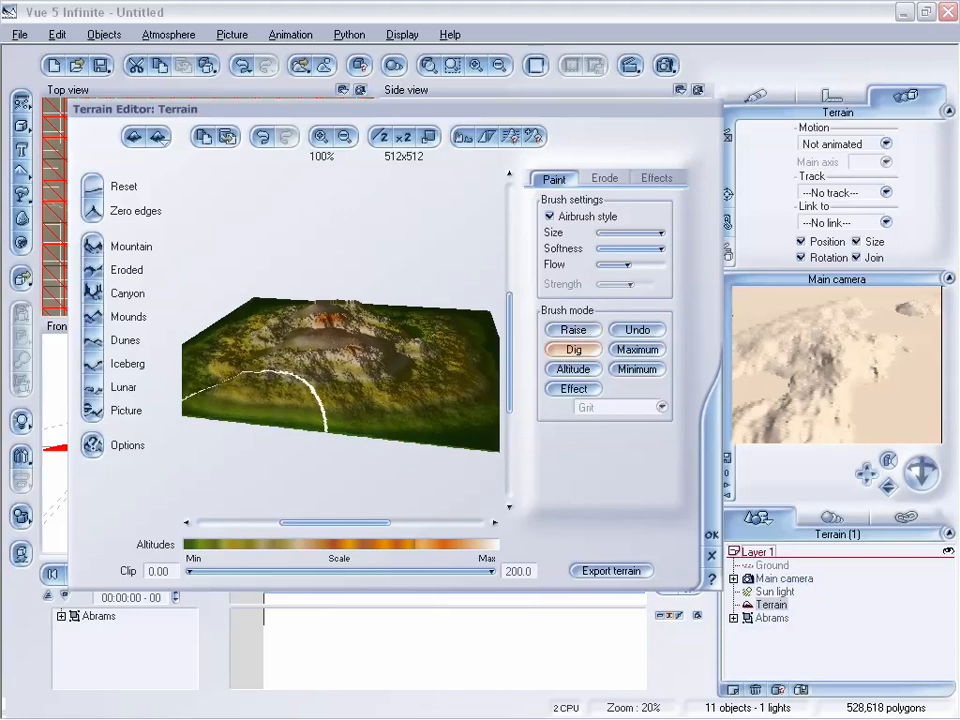
{"action": "left_click", "coordinate": [711, 539]}
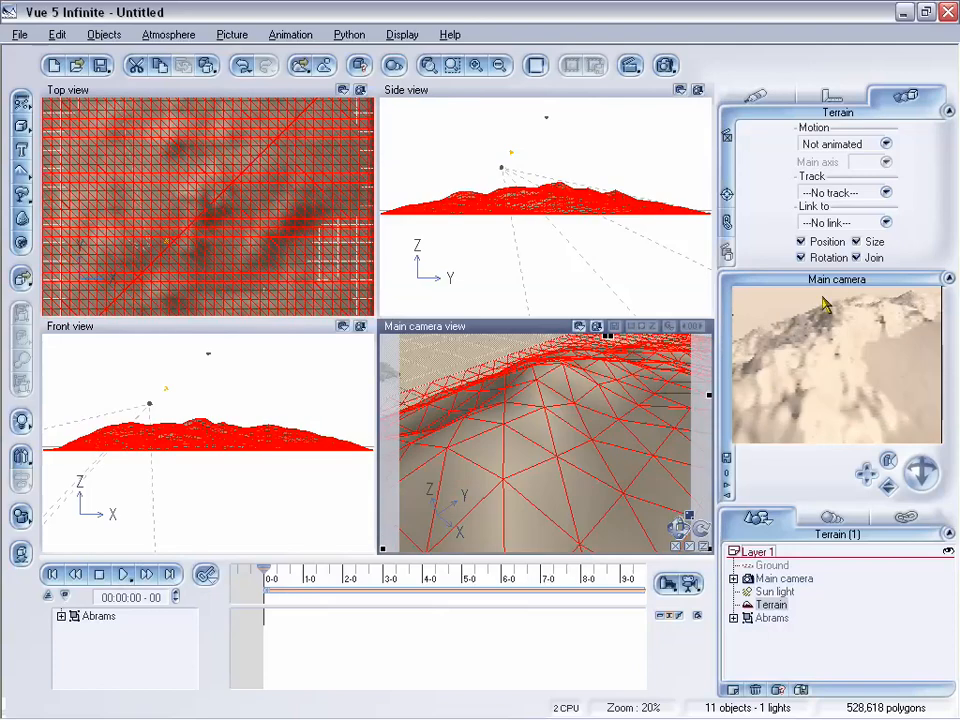
Scrub the tank to about 1.5 seconds to check its path against the raised terrain, and rewind to the start
{"action": "left_click", "coordinate": [770, 620]}
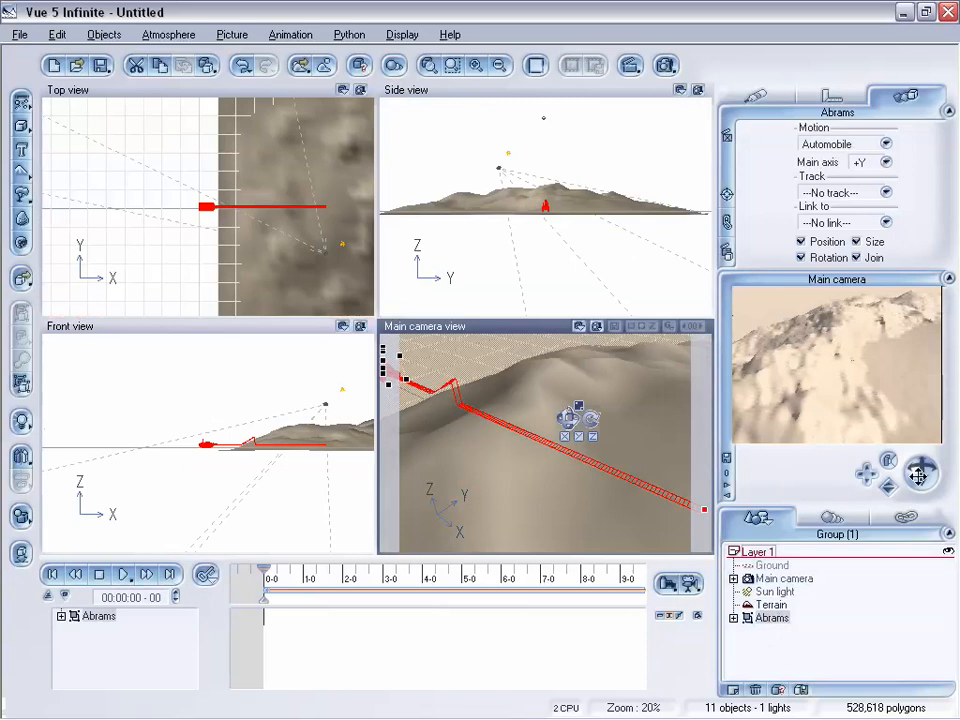
{"action": "mouse_move", "coordinate": [912, 476]}
{"action": "left_mouse_down"}
{"action": "mouse_move", "coordinate": [919, 467]}
{"action": "mouse_move", "coordinate": [898, 510]}
{"action": "mouse_move", "coordinate": [886, 497]}
{"action": "mouse_move", "coordinate": [881, 485]}
{"action": "mouse_move", "coordinate": [919, 484]}
{"action": "left_mouse_up"}
{"action": "left_click_drag", "start_coordinate": [265, 572], "coordinate": [325, 566]}
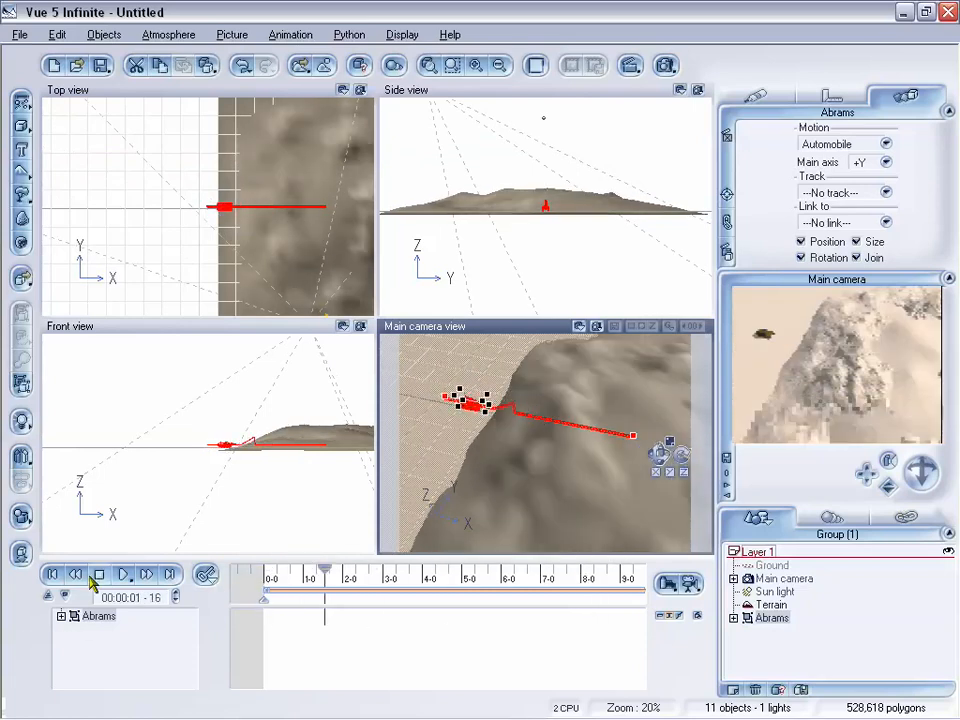
{"action": "left_click", "coordinate": [76, 576]}
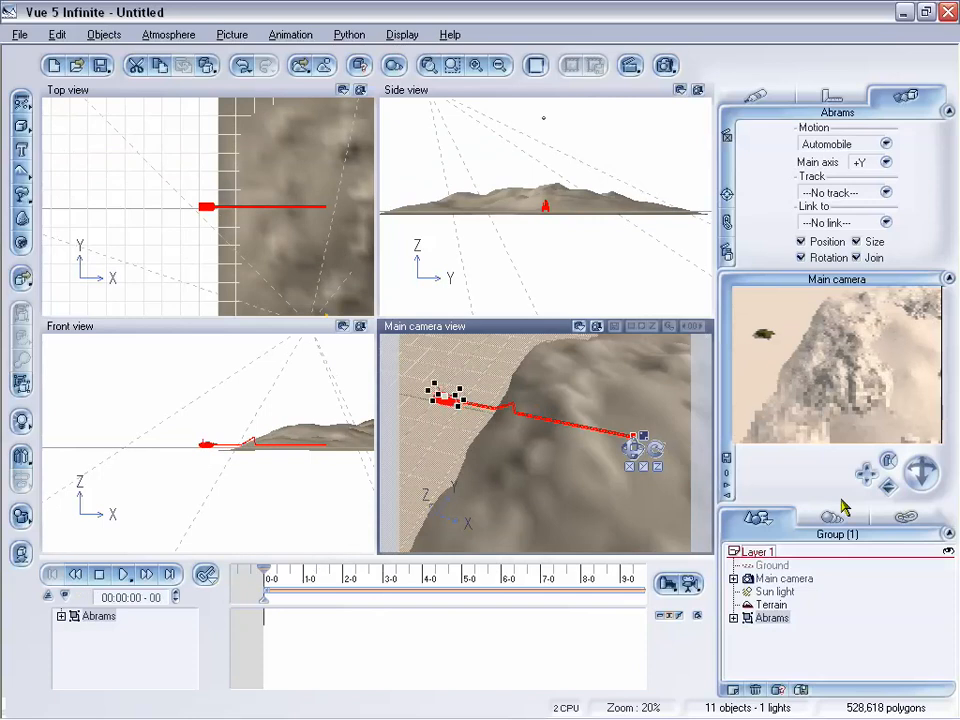
Dig away most of the terrain in the Terrain Editor, leaving only scattered low hills, and apply the edit
{"action": "left_click", "coordinate": [775, 605]}
{"action": "double_click", "coordinate": [619, 476]}
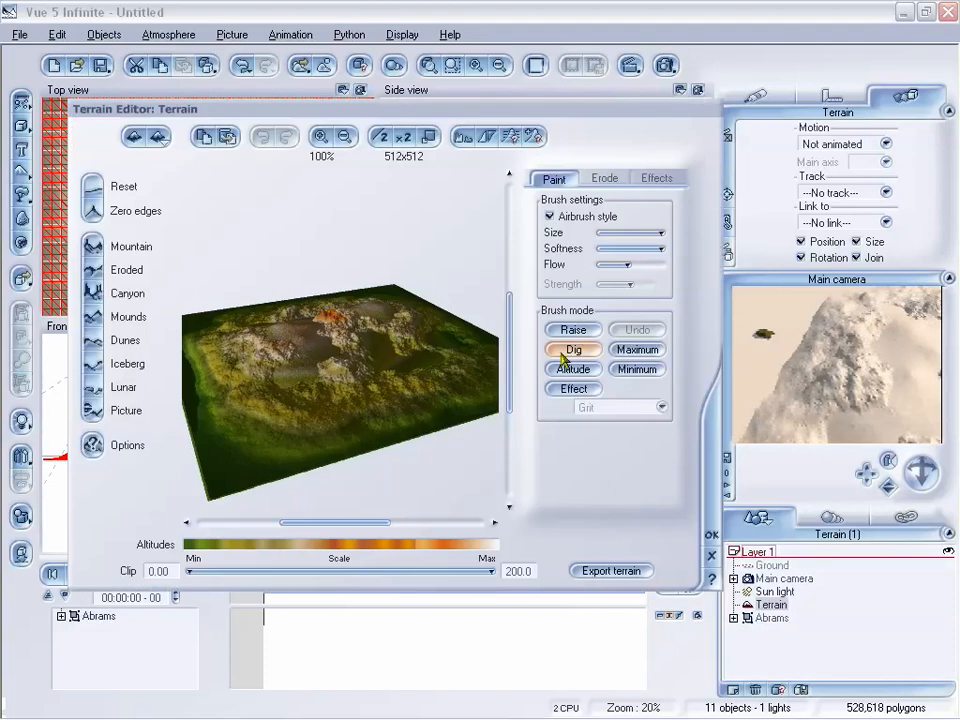
{"action": "right_click_drag", "start_coordinate": [372, 290], "coordinate": [297, 418]}
{"action": "mouse_move", "coordinate": [297, 390]}
{"action": "left_mouse_down"}
{"action": "mouse_move", "coordinate": [296, 375]}
{"action": "mouse_move", "coordinate": [259, 345]}
{"action": "mouse_move", "coordinate": [257, 299]}
{"action": "mouse_move", "coordinate": [257, 339]}
{"action": "mouse_move", "coordinate": [270, 313]}
{"action": "mouse_move", "coordinate": [270, 377]}
{"action": "mouse_move", "coordinate": [239, 290]}
{"action": "mouse_move", "coordinate": [371, 315]}
{"action": "mouse_move", "coordinate": [377, 349]}
{"action": "mouse_move", "coordinate": [423, 404]}
{"action": "mouse_move", "coordinate": [444, 319]}
{"action": "mouse_move", "coordinate": [418, 246]}
{"action": "mouse_move", "coordinate": [358, 313]}
{"action": "mouse_move", "coordinate": [375, 321]}
{"action": "mouse_move", "coordinate": [336, 424]}
{"action": "mouse_move", "coordinate": [359, 443]}
{"action": "mouse_move", "coordinate": [285, 219]}
{"action": "mouse_move", "coordinate": [272, 208]}
{"action": "mouse_move", "coordinate": [255, 484]}
{"action": "mouse_move", "coordinate": [302, 441]}
{"action": "mouse_move", "coordinate": [317, 347]}
{"action": "mouse_move", "coordinate": [339, 343]}
{"action": "mouse_move", "coordinate": [311, 231]}
{"action": "mouse_move", "coordinate": [386, 251]}
{"action": "mouse_move", "coordinate": [375, 467]}
{"action": "mouse_move", "coordinate": [589, 516]}
{"action": "left_mouse_up"}
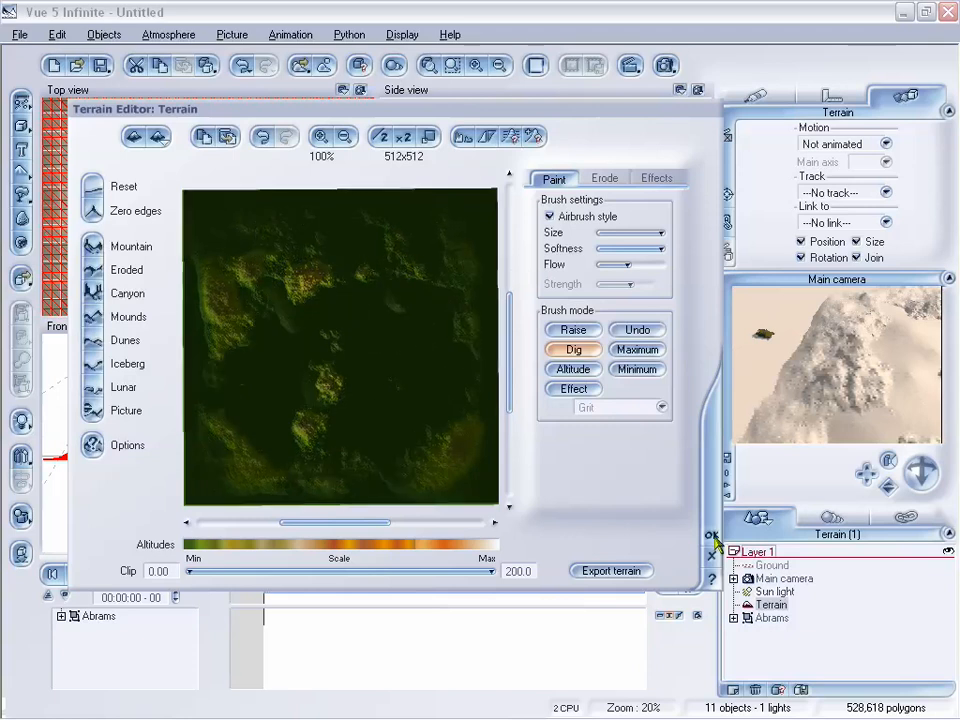
{"action": "left_click", "coordinate": [711, 535]}
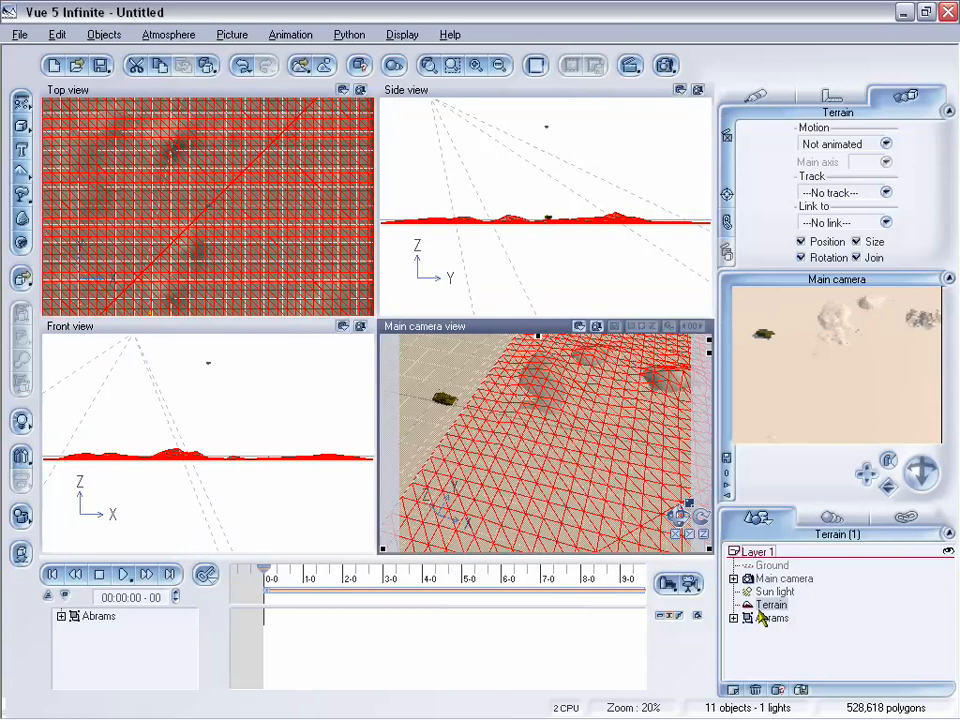
Select the tank, scrub to about 2 seconds to check its path over the flattened terrain, and rewind to the start
{"action": "left_click", "coordinate": [767, 619]}
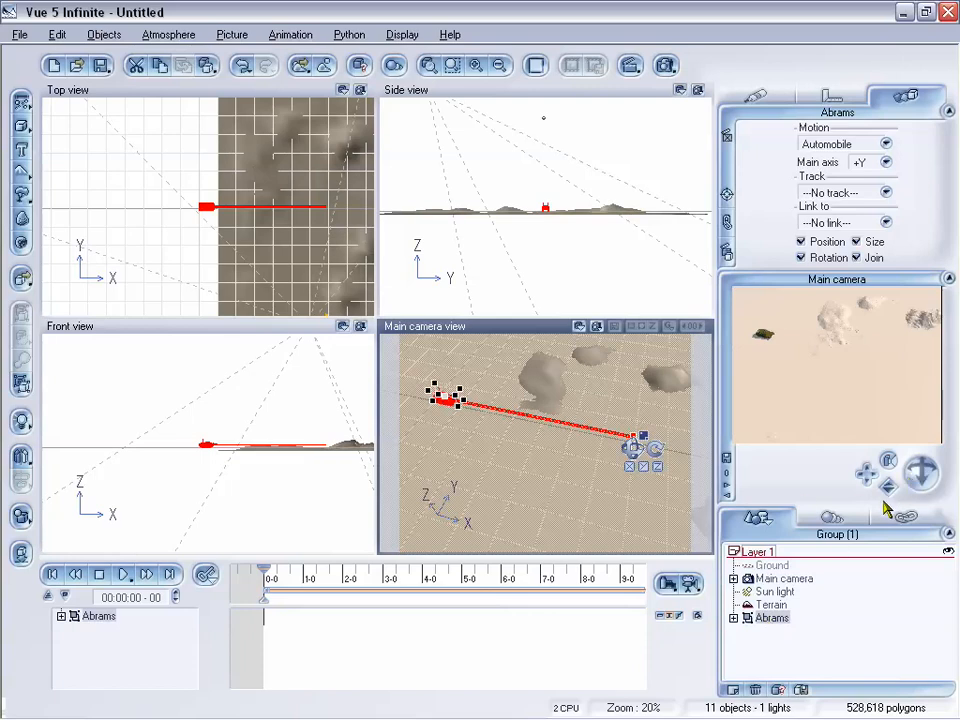
{"action": "left_click_drag", "start_coordinate": [270, 578], "coordinate": [350, 580]}
{"action": "left_click", "coordinate": [72, 577]}
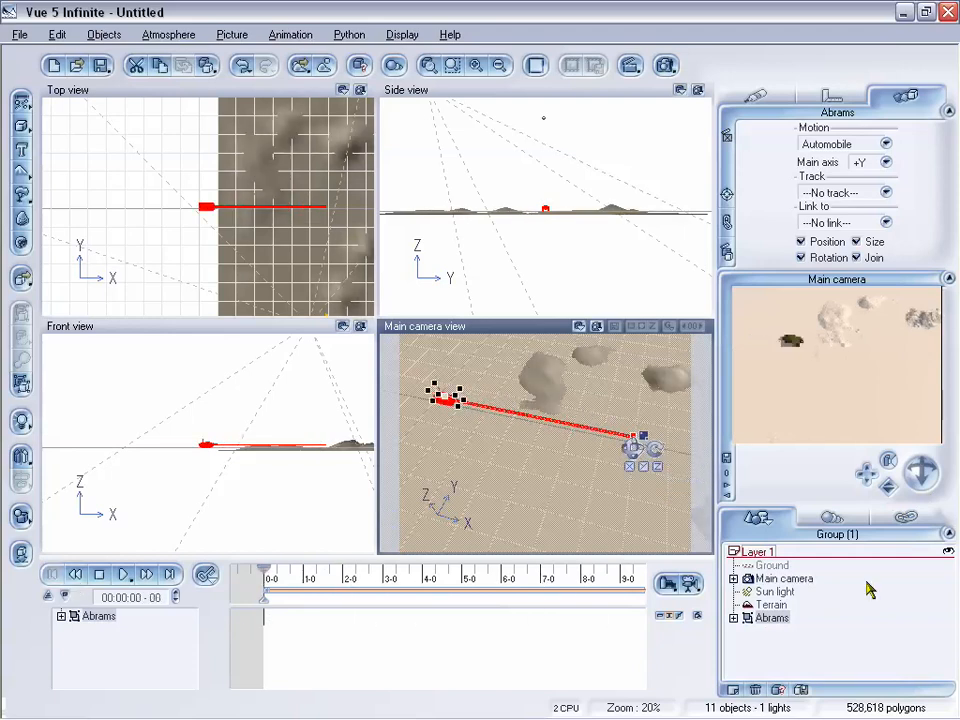
Move the terrain slightly upward so low hills rise under the tank's path, and reselect the tank
{"action": "left_click", "coordinate": [772, 605]}
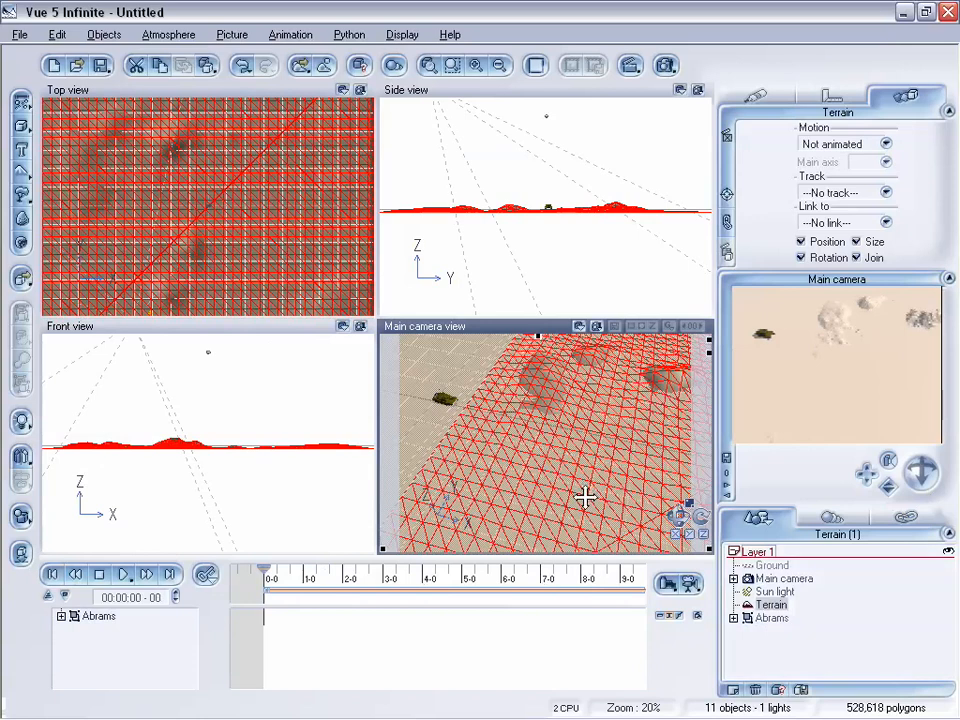
{"action": "left_click_drag", "start_coordinate": [585, 497], "coordinate": [585, 486]}
{"action": "left_click", "coordinate": [775, 620]}
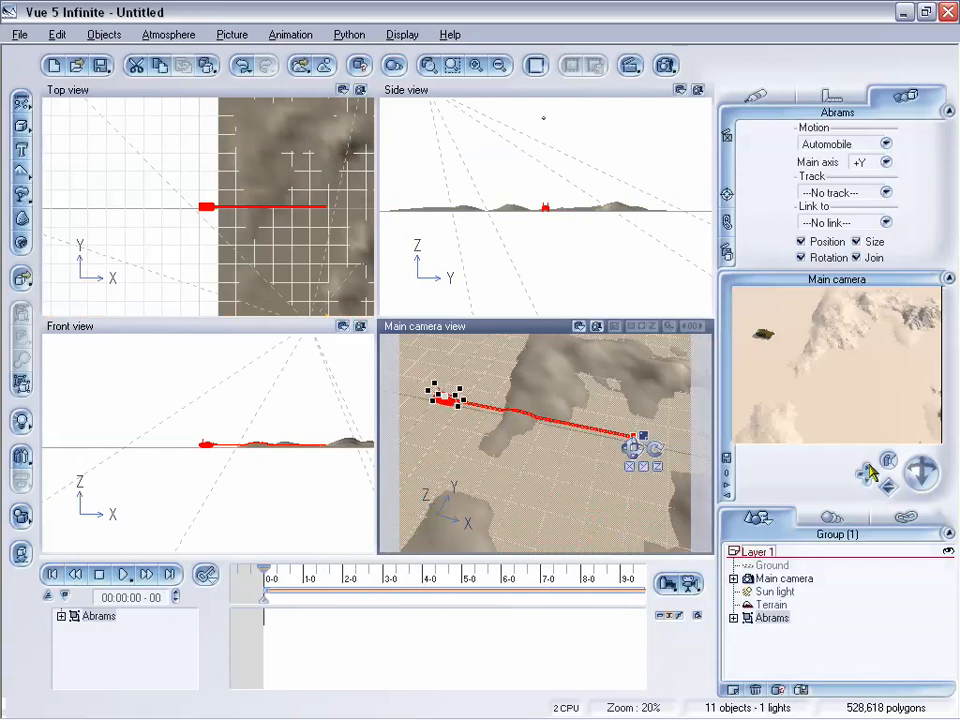
Frame the low hills up close, scrub to about 2.8 seconds to watch the tank climb them, and rewind
{"action": "left_click_drag", "start_coordinate": [866, 473], "coordinate": [864, 472]}
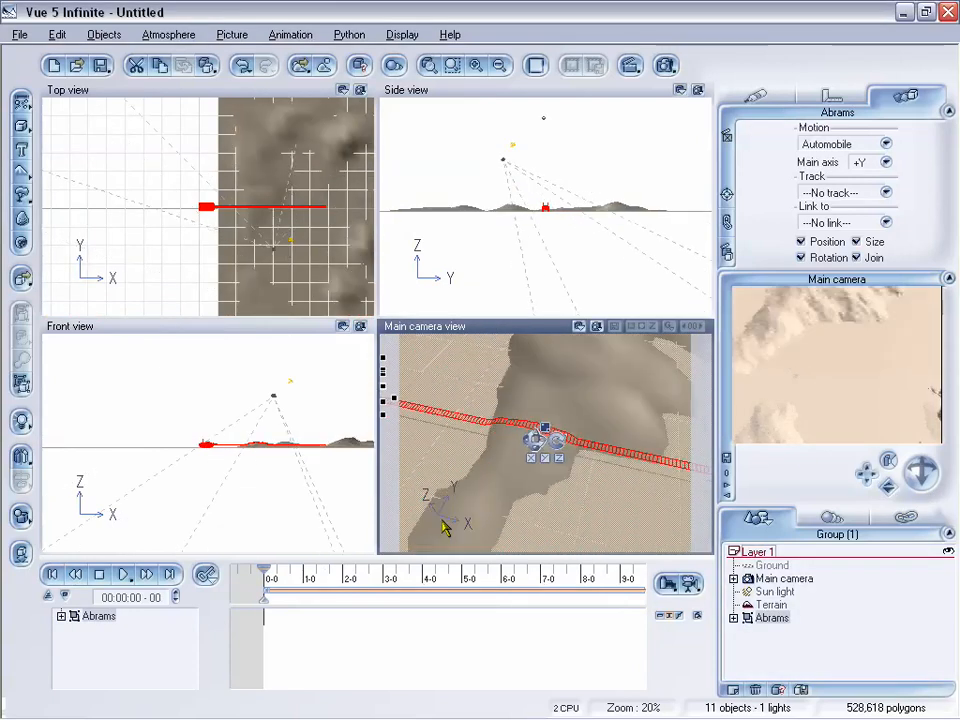
{"action": "left_click_drag", "start_coordinate": [270, 570], "coordinate": [372, 563]}
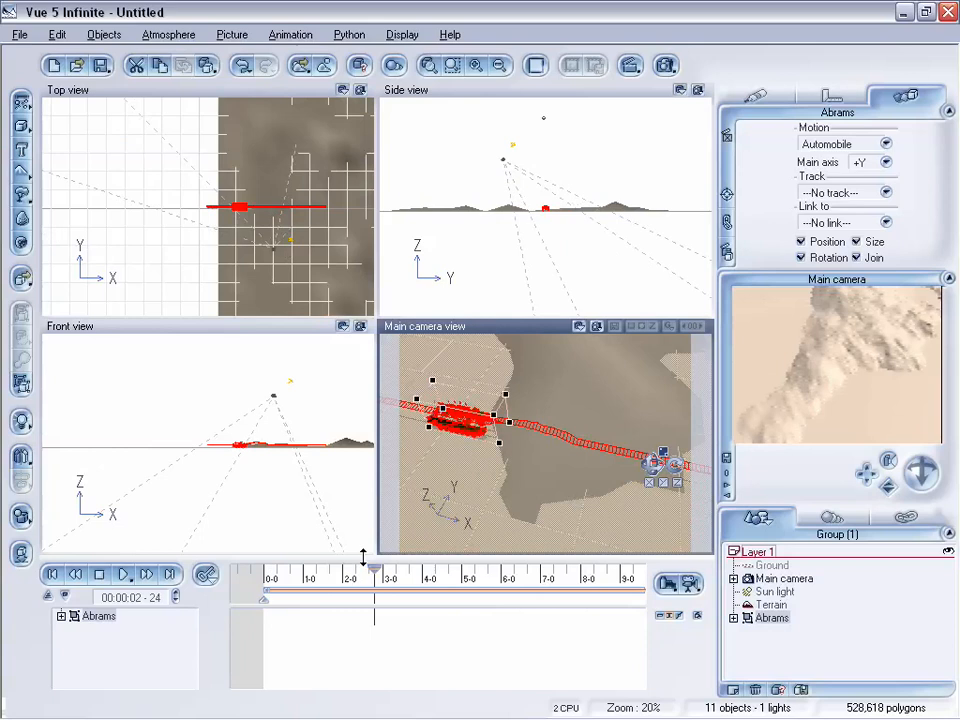
{"action": "left_click", "coordinate": [77, 574]}
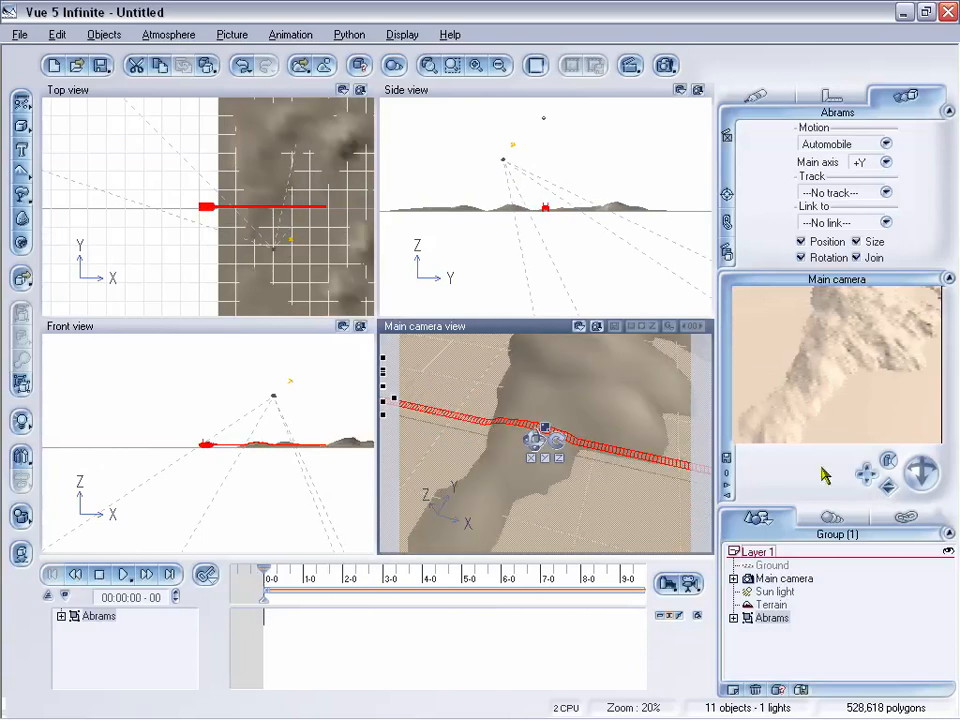
Frame the whole tank path in a wide camera view and review the available Motion types, keeping Automobile
{"action": "left_click_drag", "start_coordinate": [890, 489], "coordinate": [920, 470]}
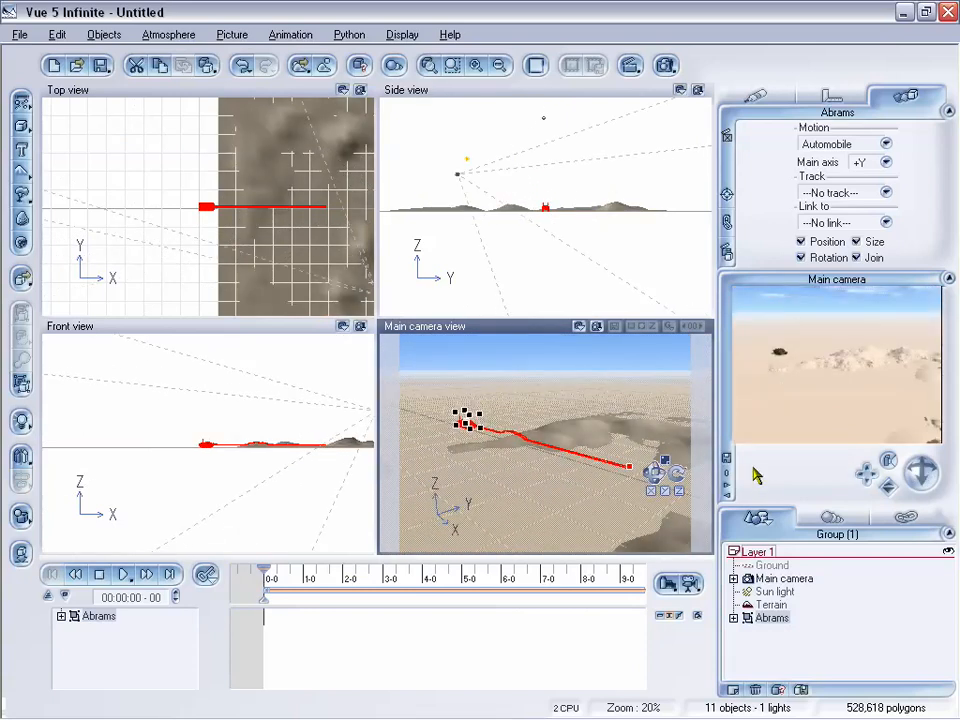
{"action": "left_click", "coordinate": [826, 145]}
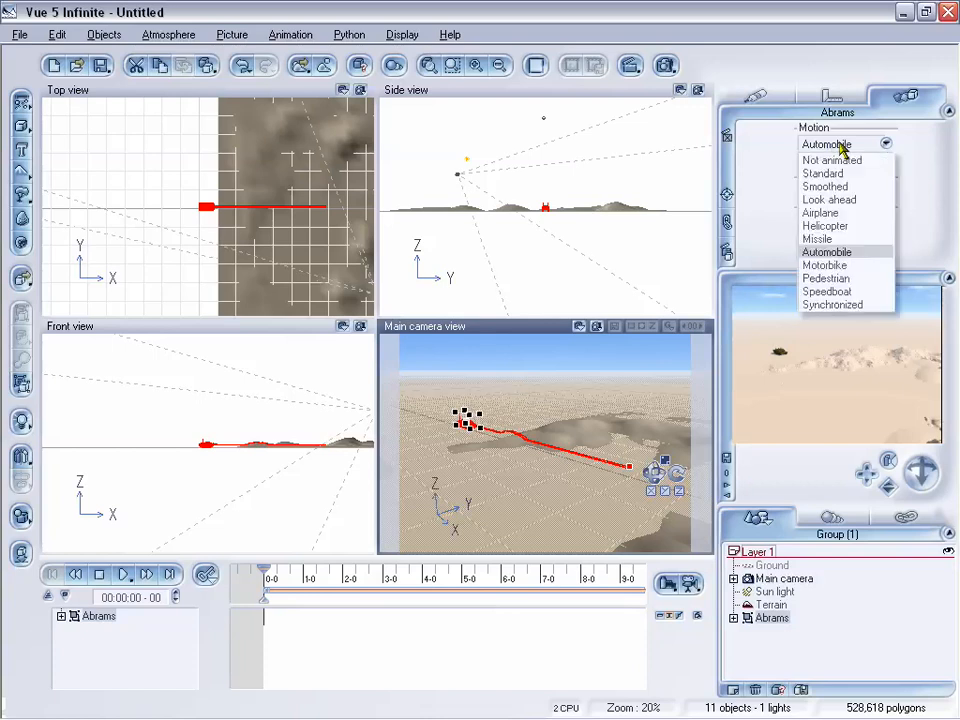
{"action": "left_click", "coordinate": [940, 232]}
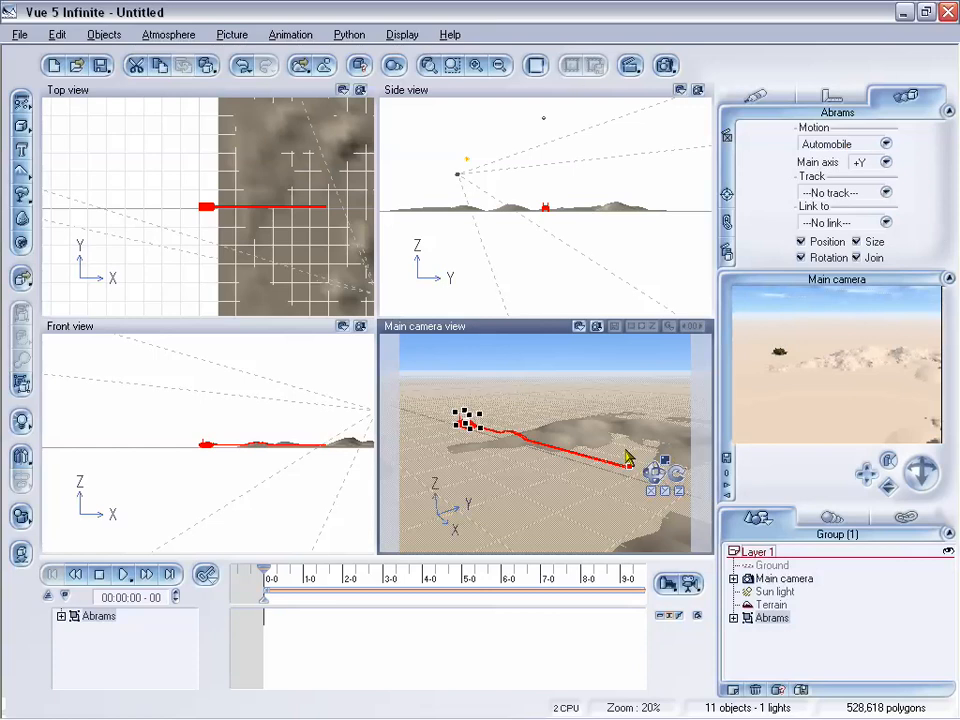
{"action": "left_click", "coordinate": [884, 145]}
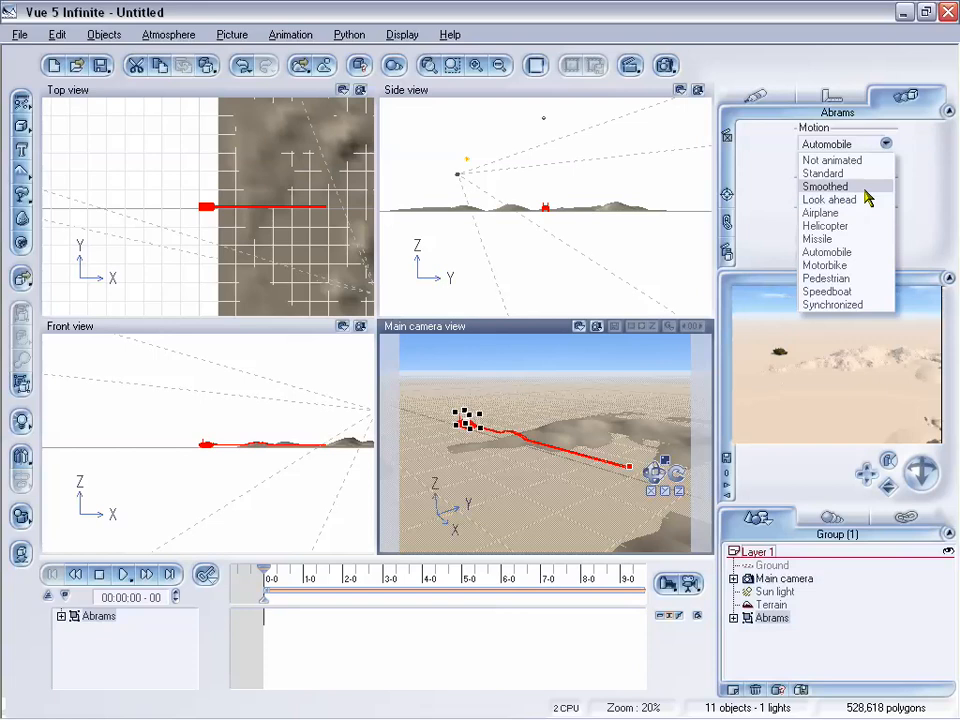
{"action": "left_click", "coordinate": [940, 207]}
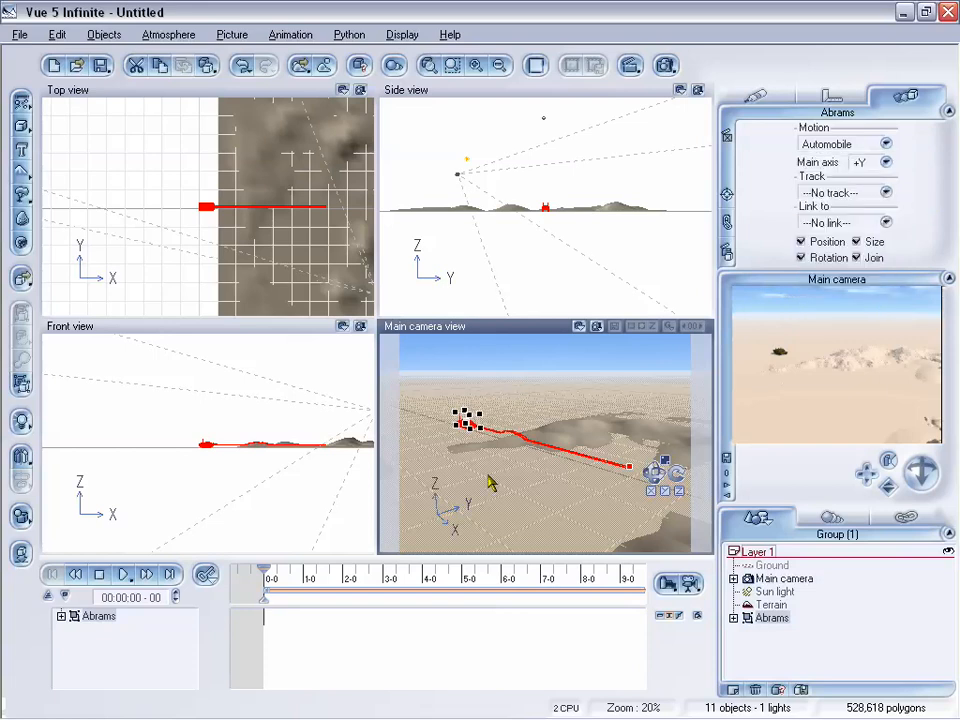